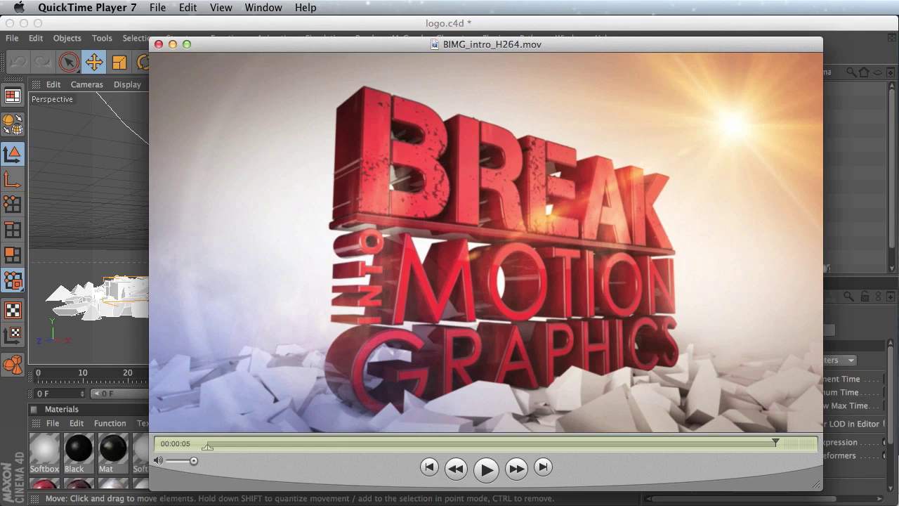
Step: Play the finished BIMG_intro_H264.mov animation from the beginning and put the movie player away
left_click(453, 469)
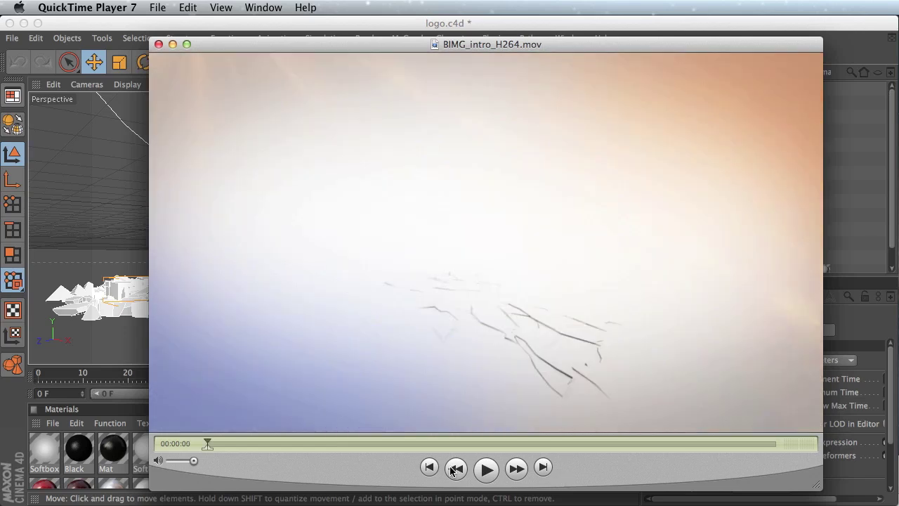
left_click(488, 470)
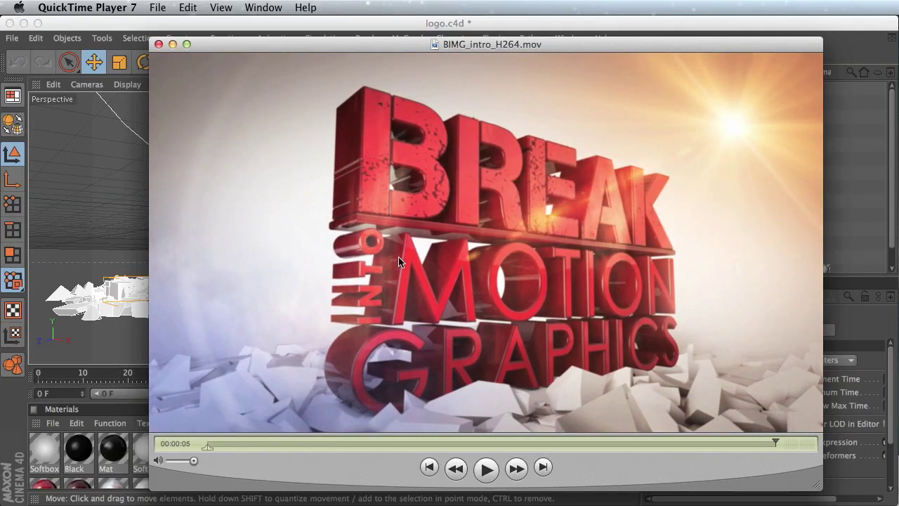
left_click(173, 45)
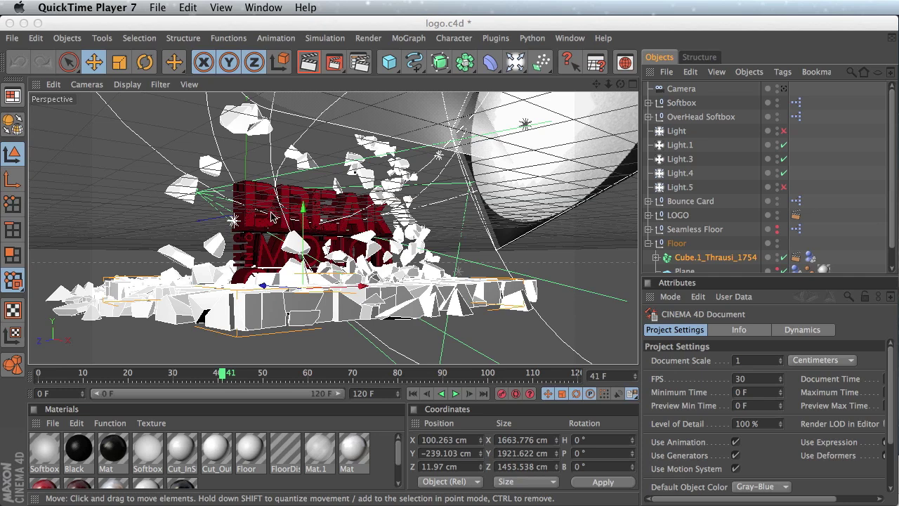
Step: Examine the LOGO and Floor groups in the logo.c4d scene, viewing the broken floor from another angle
left_click(680, 214)
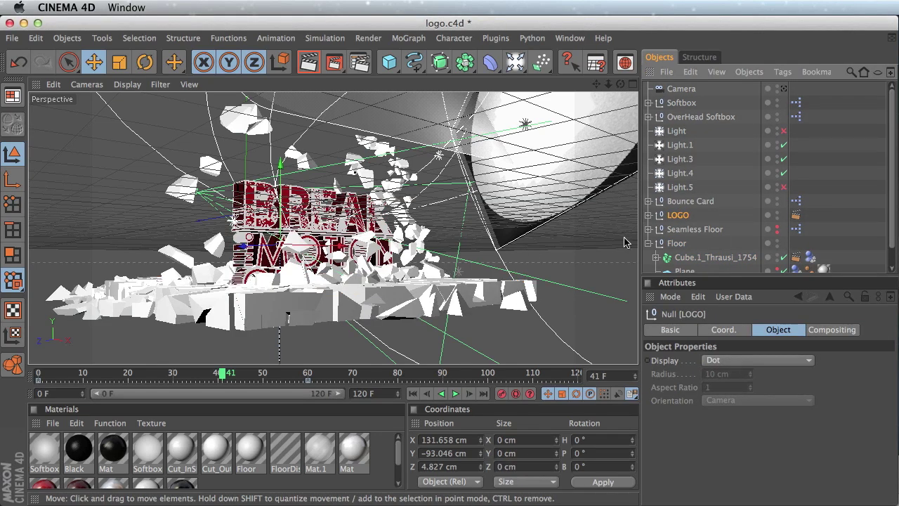
left_click(678, 243)
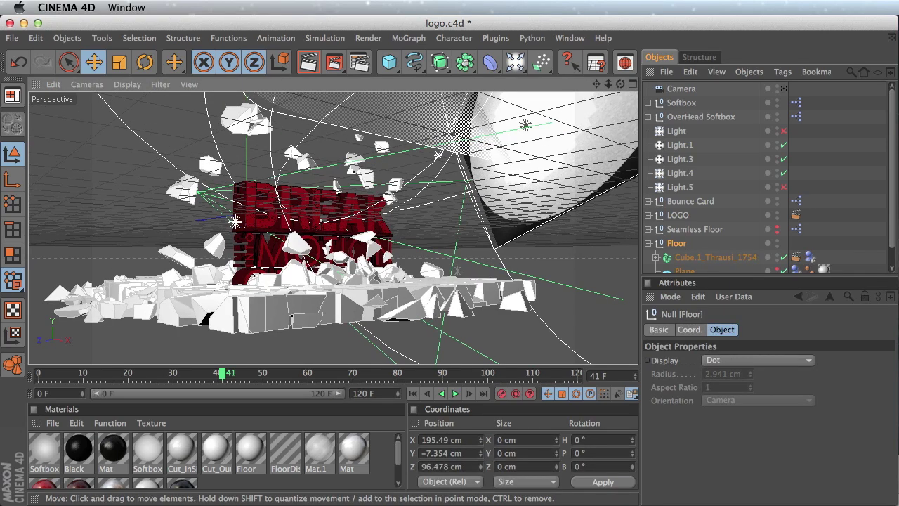
left_click_drag(449, 232, 557, 213, "alt")
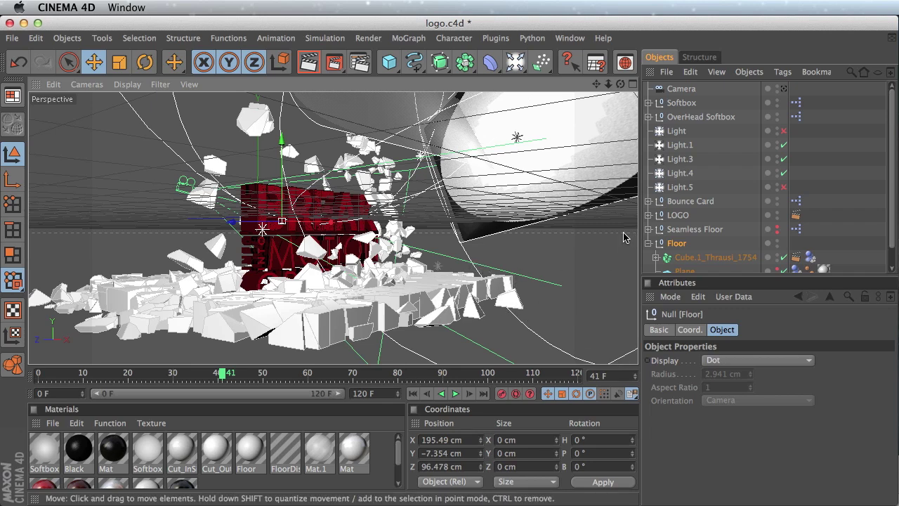
Step: Create a new project and add a cube primitive to it
left_click(12, 38)
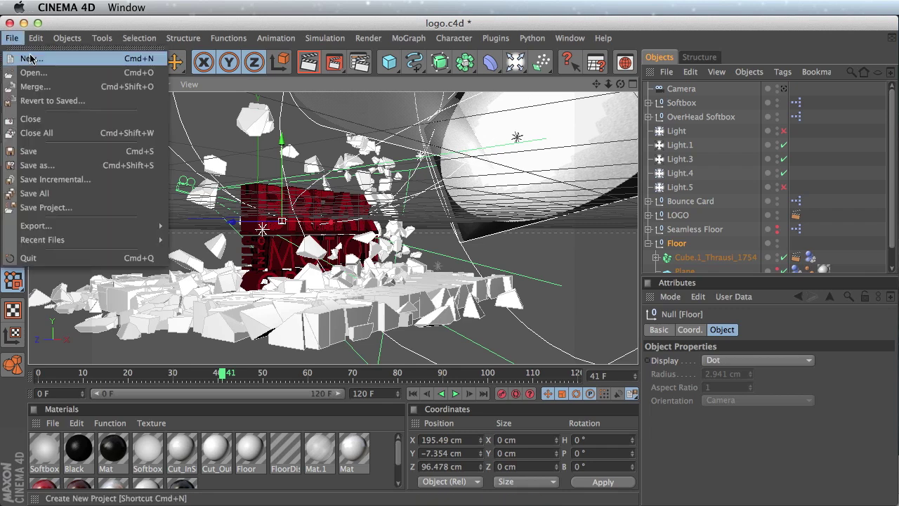
left_click(30, 58)
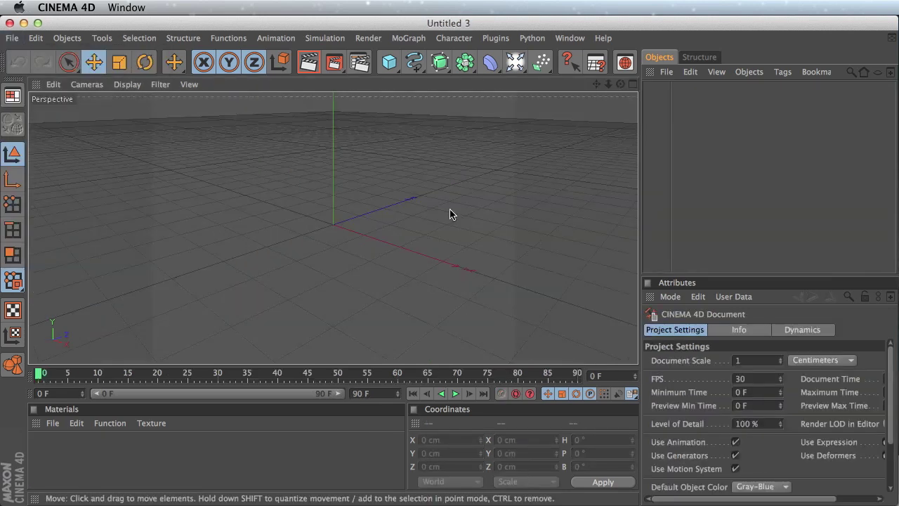
left_click(389, 63)
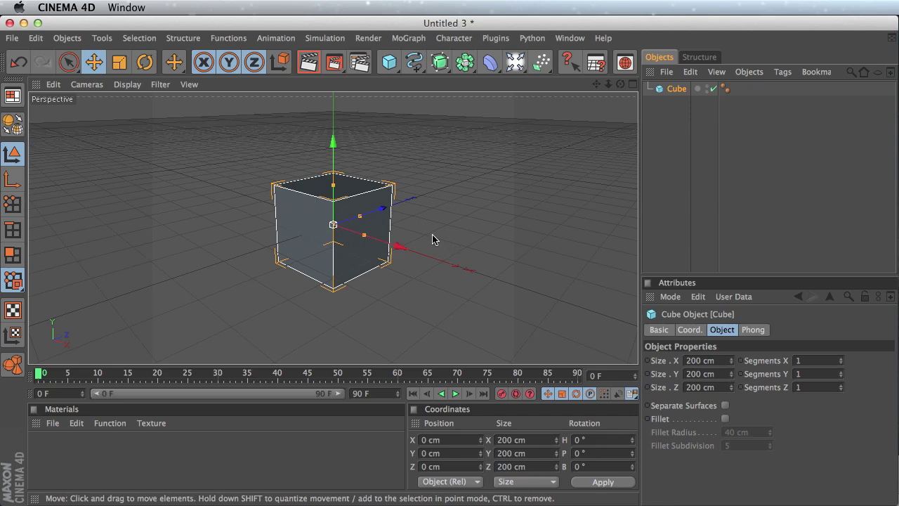
Step: Set the cube's X and Z sizes to 7500 cm each to form a wide slab
left_click(694, 362)
double_click(702, 361)
type("75")
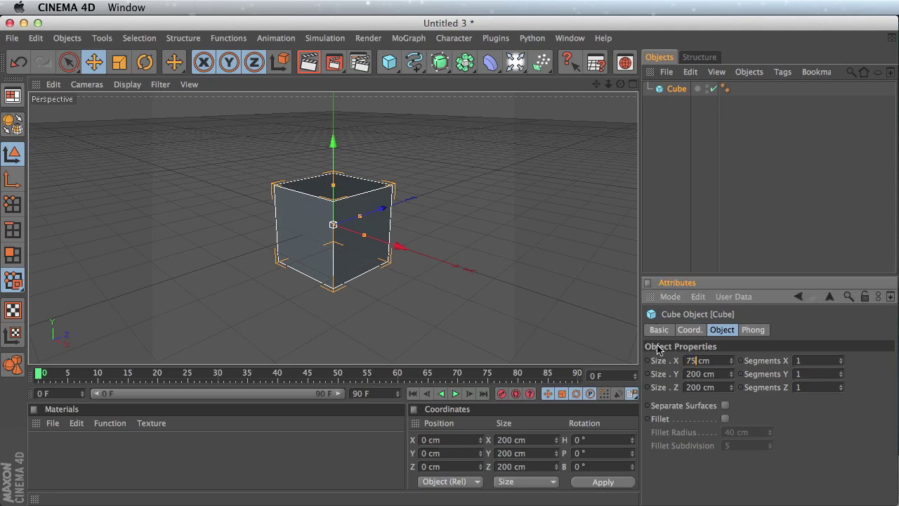
type("00")
key("Tab")
key("Tab")
type("7500")
key("Return")
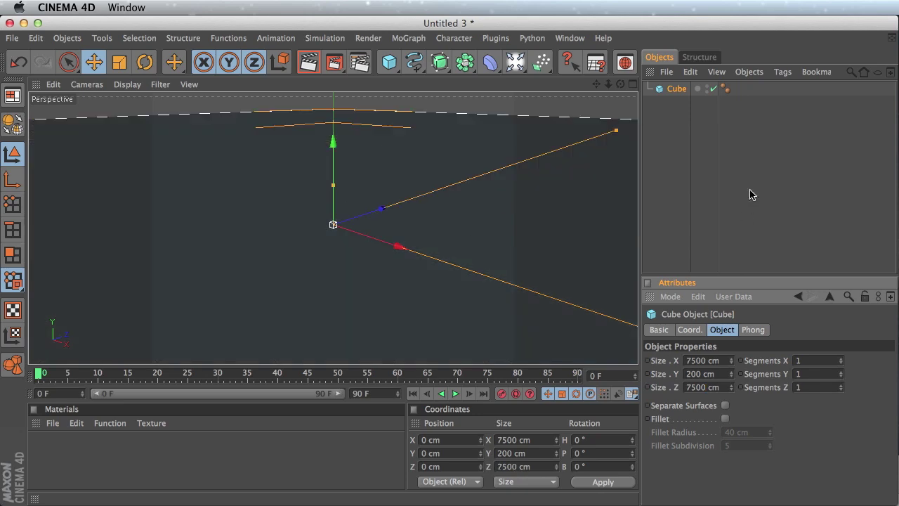
key("h")
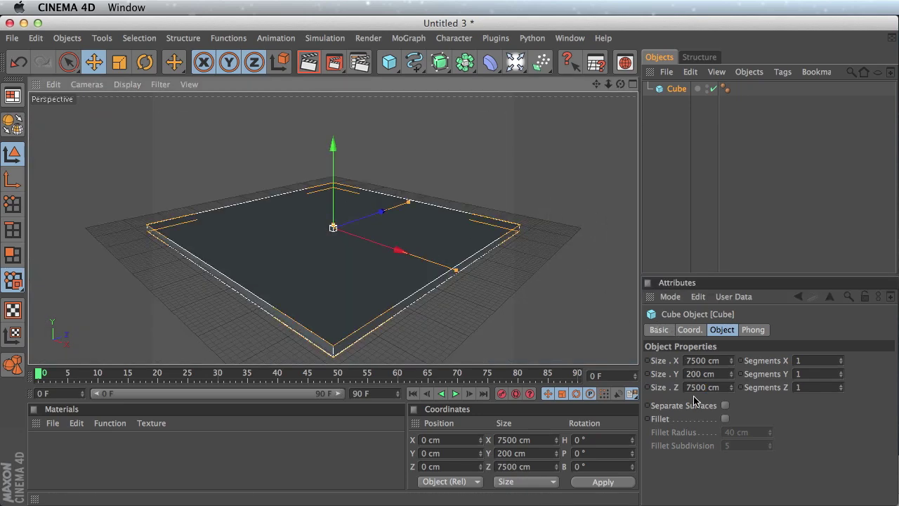
Step: Set the cube's Y size to 250 cm to thicken the slab
left_click(699, 373)
type("250")
key("Return")
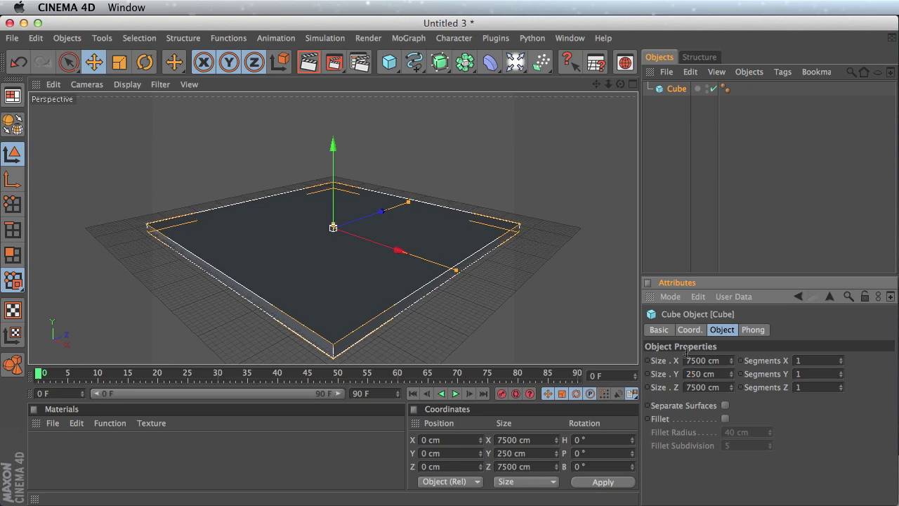
mouse_move(508, 260)
left_mouse_down("alt")
mouse_move(504, 299)
mouse_move(501, 256)
left_mouse_up("alt")
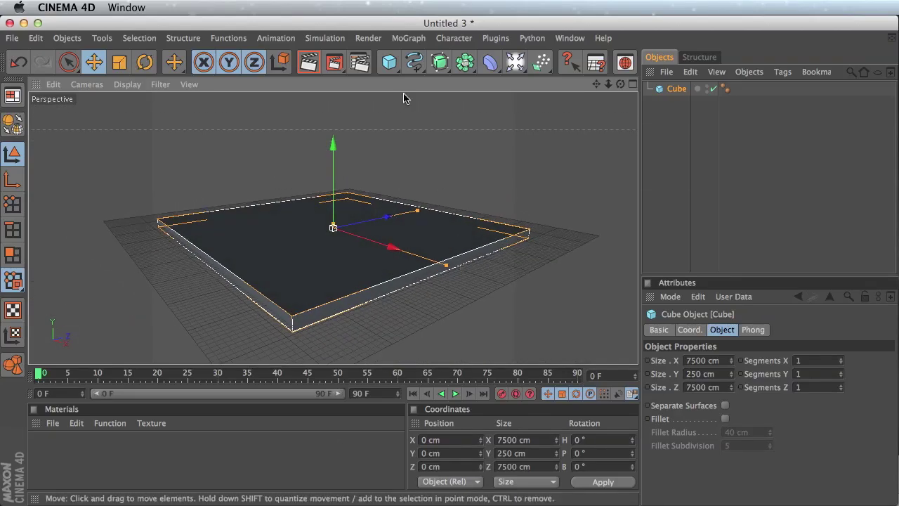
Step: Locate the Thrausi 1.22 R12 plugin, review its description page on nitro4d.com in Firefox, and put the browser window away
left_click(495, 39)
mouse_move(502, 91)
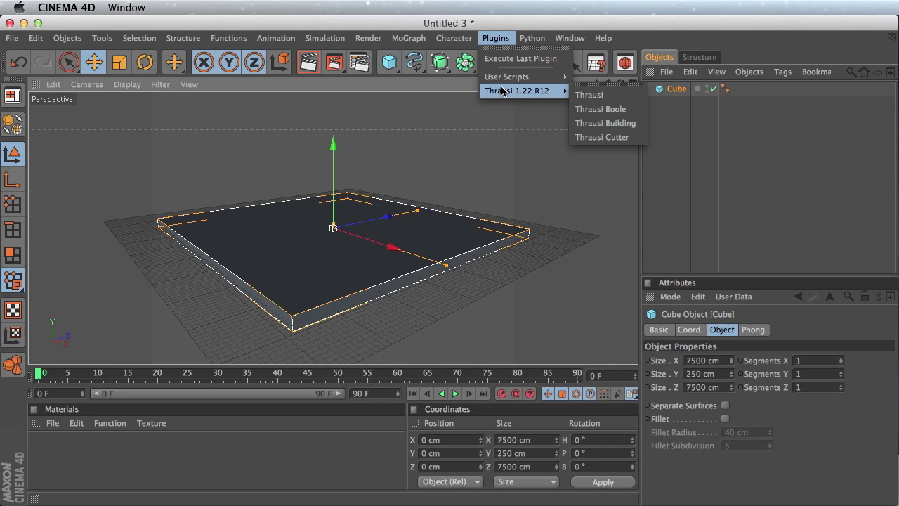
key("super+Tab")
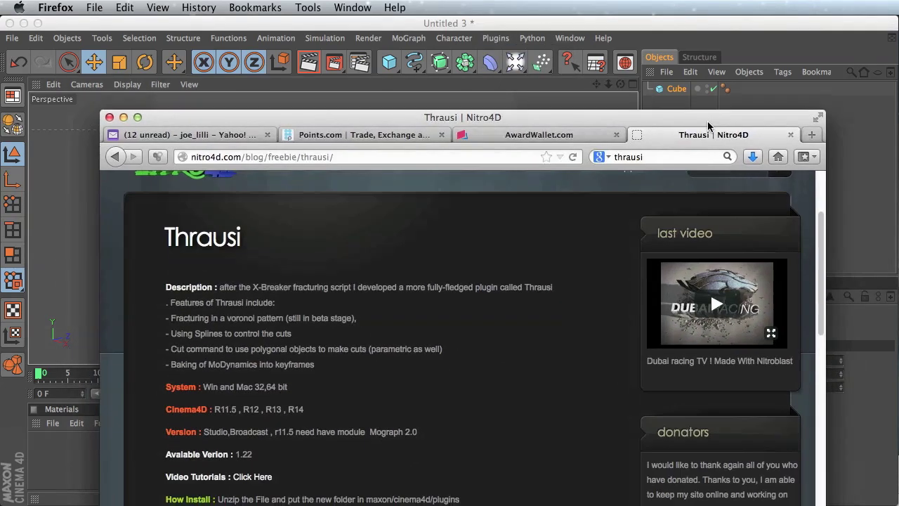
left_click_drag(342, 115, 319, 56)
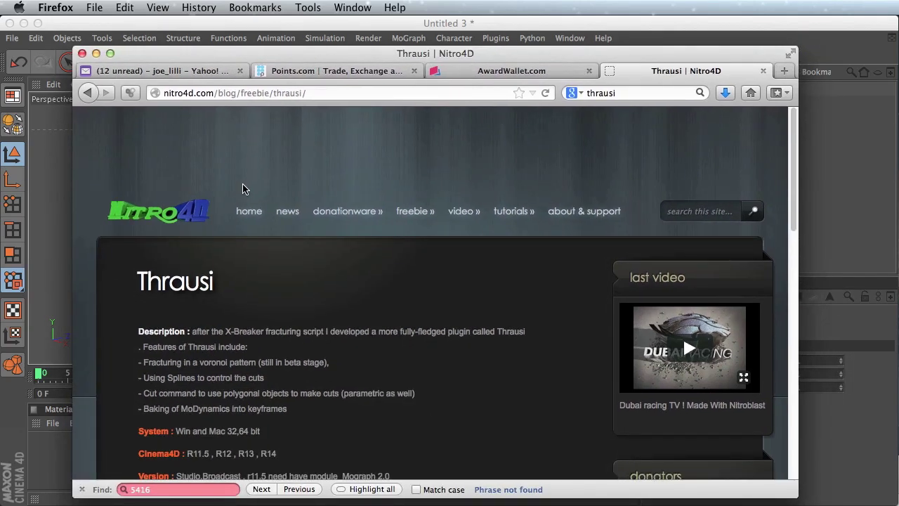
scroll(793, 225, "down", 3)
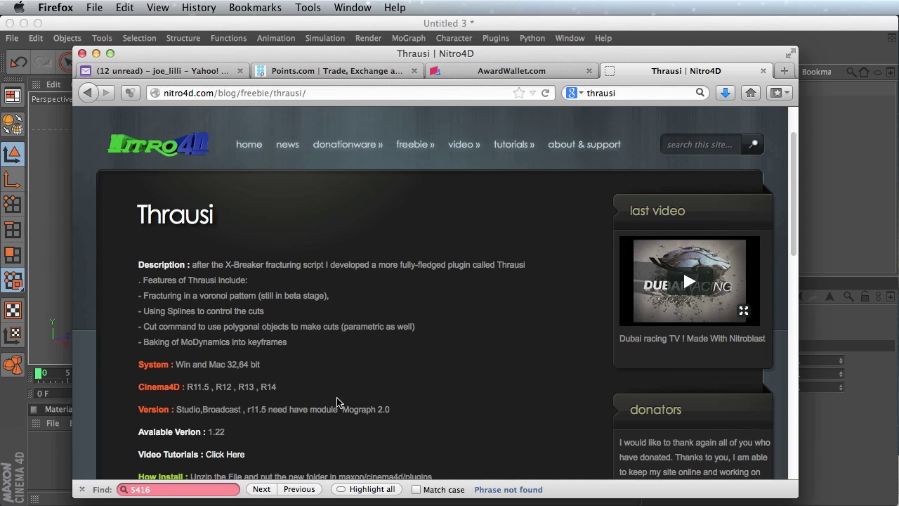
left_click(96, 54)
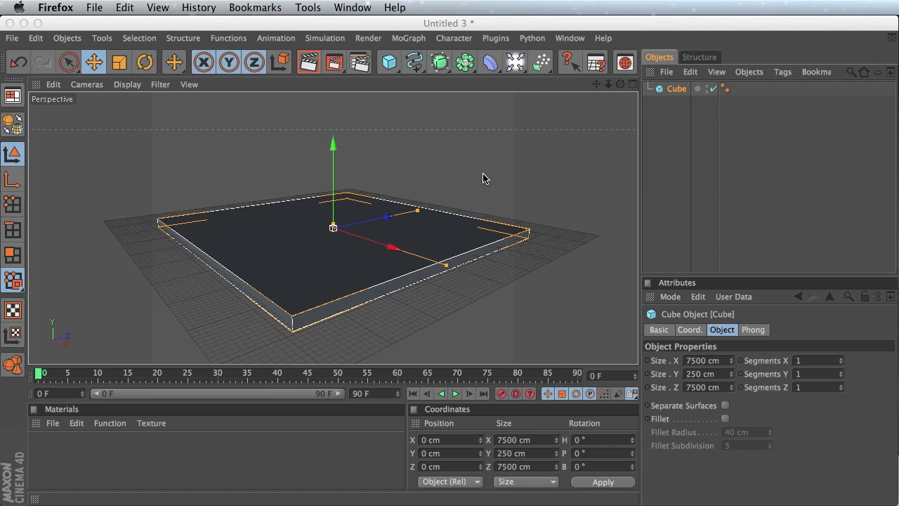
Step: Fracture the cube with the Thrausi plugin into 10 random pieces
left_click(680, 95)
left_click(496, 38)
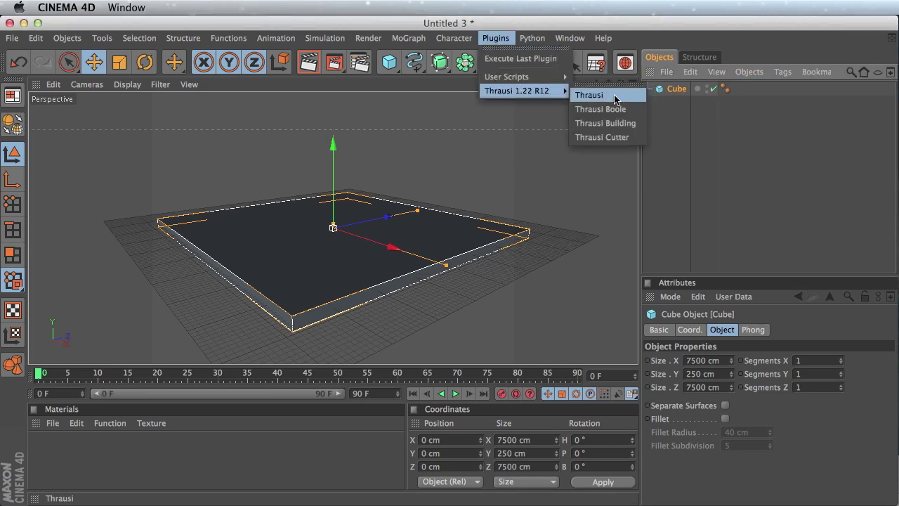
left_click(589, 95)
double_click(571, 207)
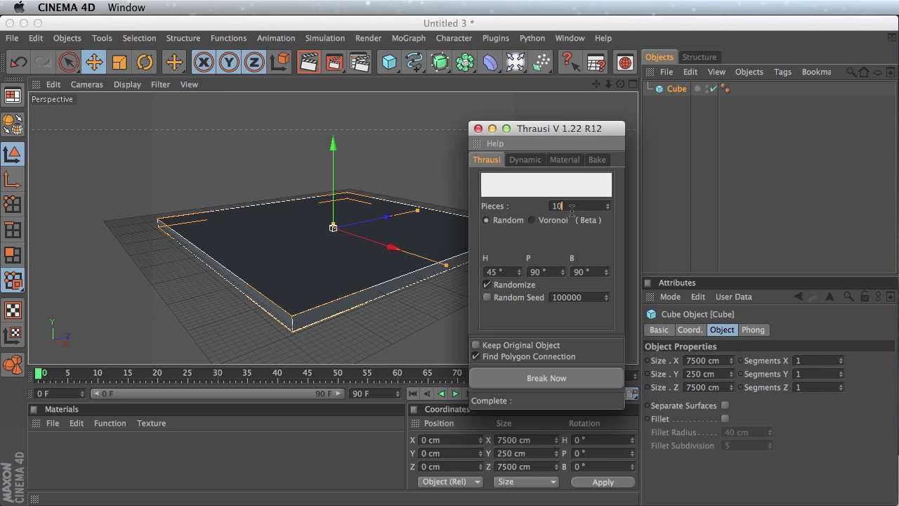
left_click(550, 379)
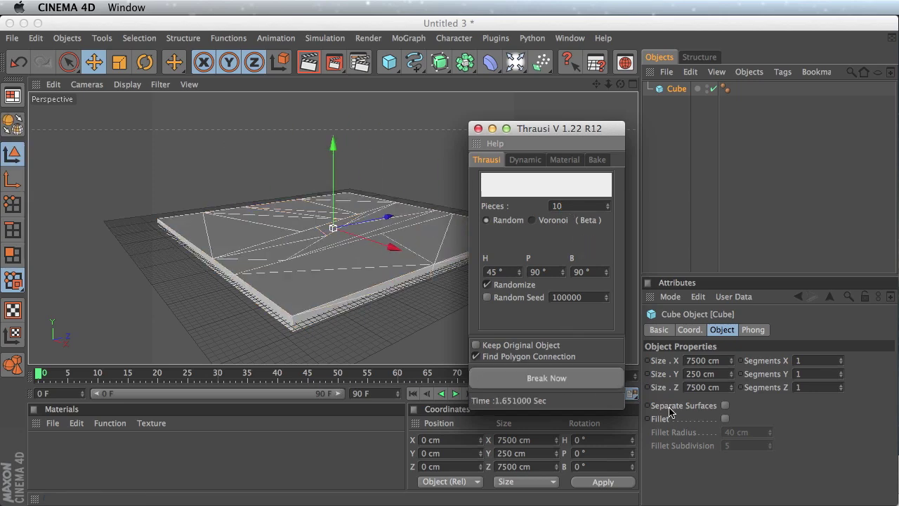
Step: Inspect the fractured cube's child pieces in the hierarchy and viewport, ending with the collapsed fracture object selected
left_click(647, 88)
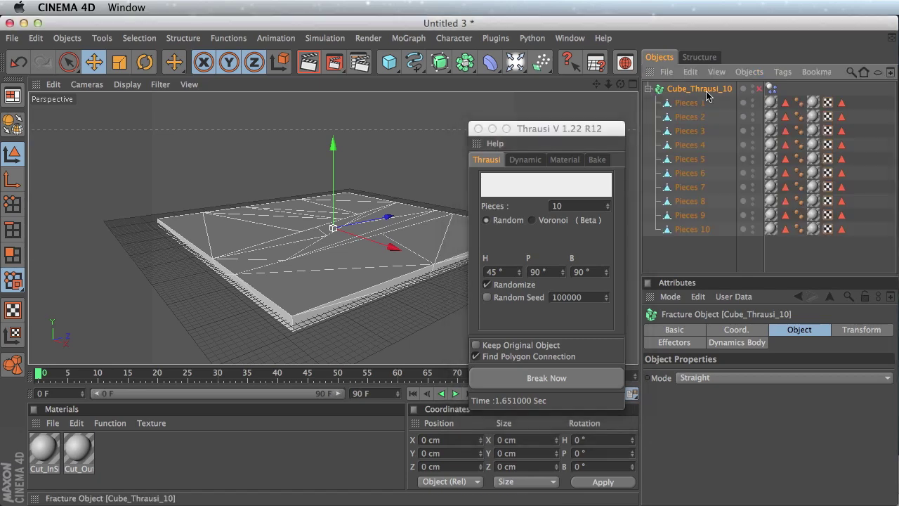
left_click_drag(390, 247, 423, 294, "alt")
left_click(348, 283)
key("super+z")
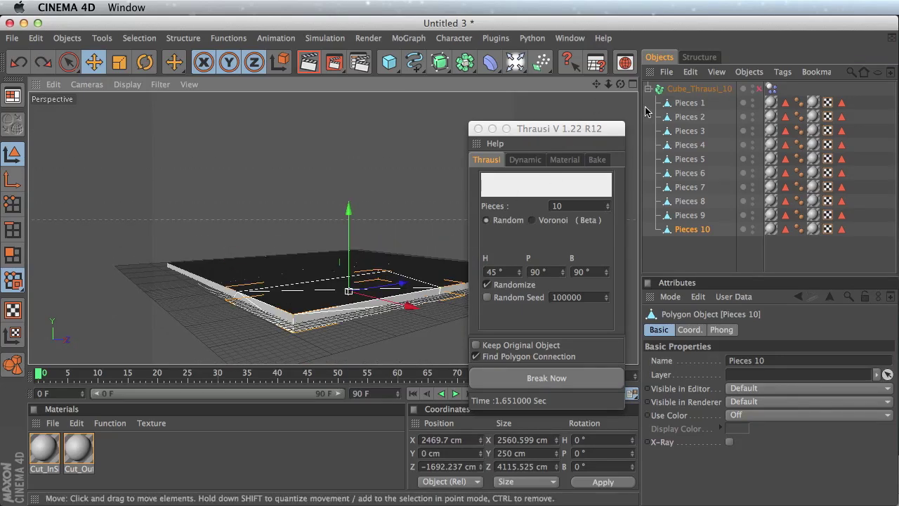
left_click(683, 89)
left_click(650, 88)
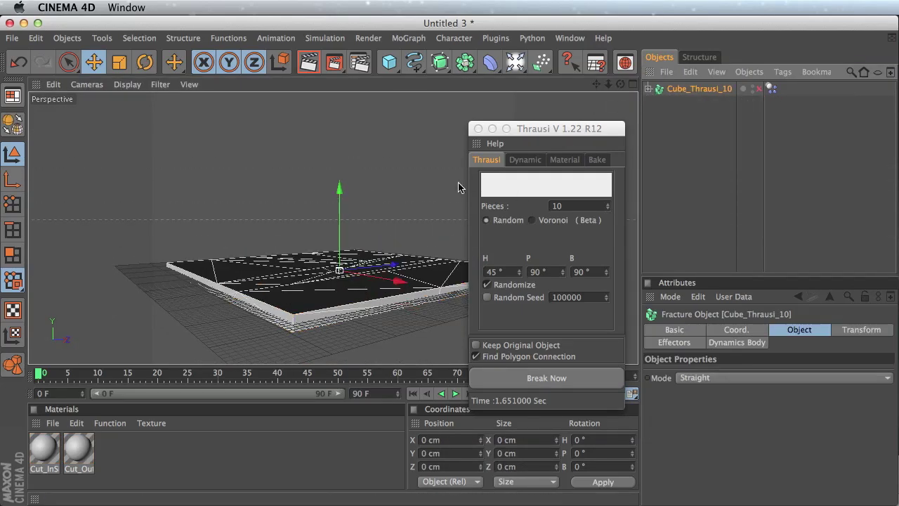
left_click_drag(438, 204, 447, 166, "alt")
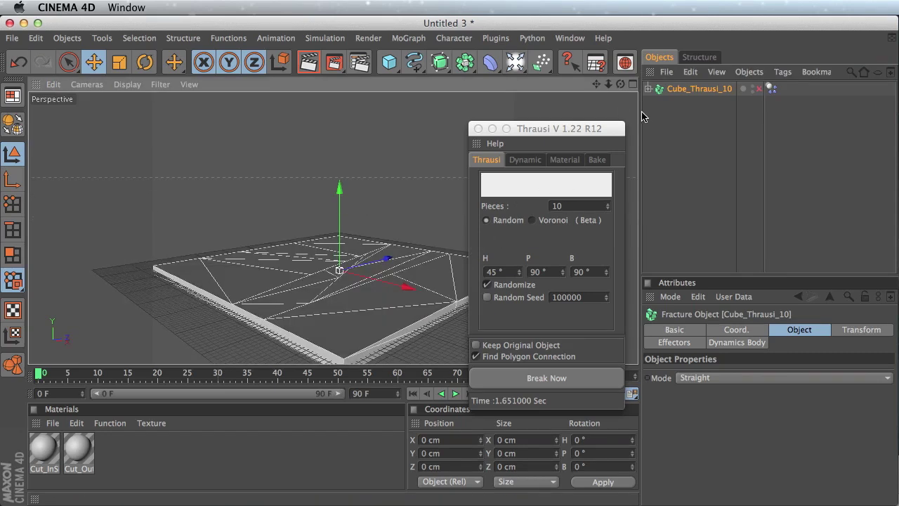
Step: Break the fractured cube again in Thrausi with Pieces set to 10, and close the plugin window
left_click(573, 204)
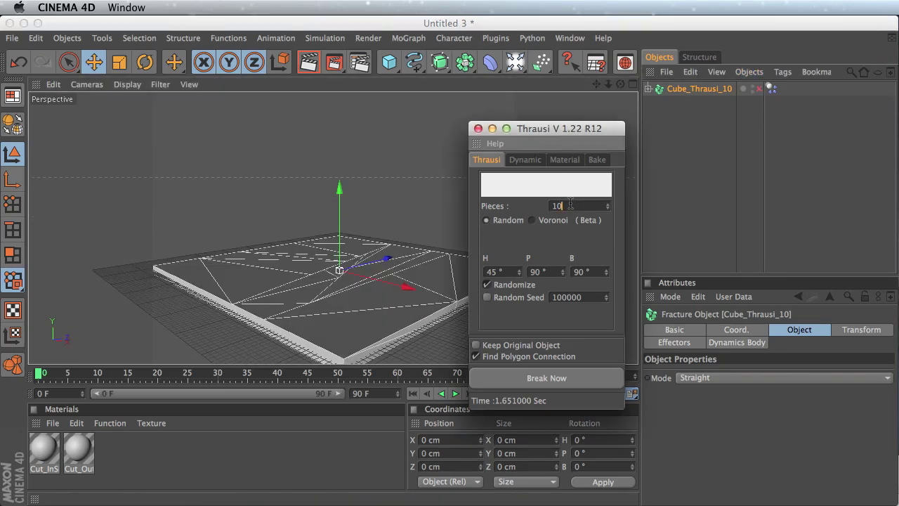
left_click(562, 378)
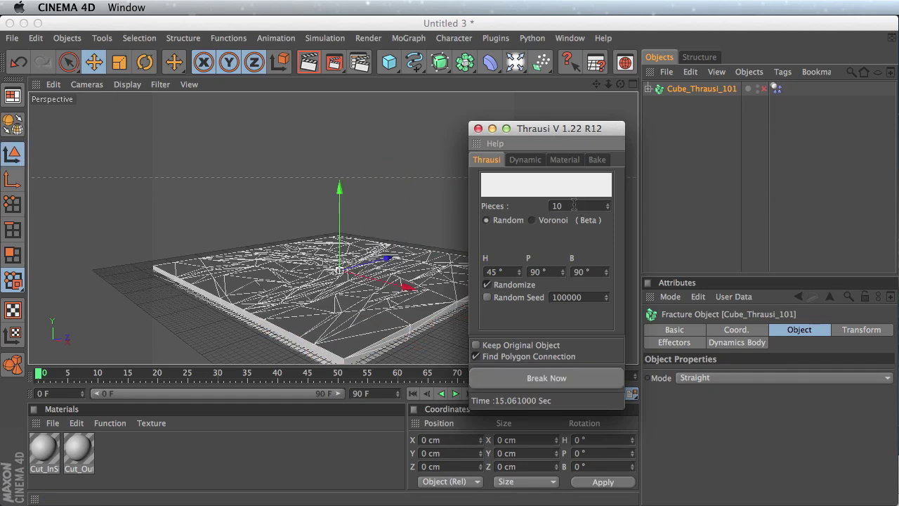
left_click(479, 129)
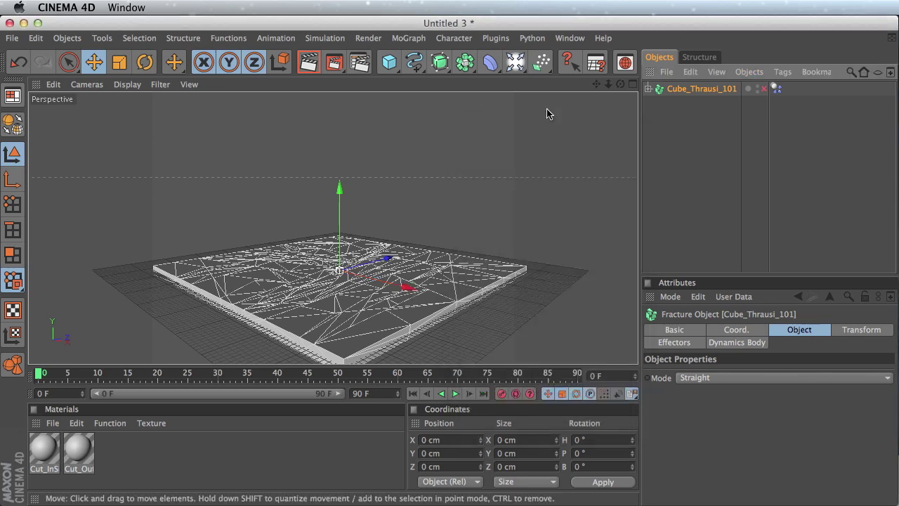
Step: Examine the newly broken pieces by listing them and selecting several in the viewport, ending with the parent fracture object selected
left_click(649, 89)
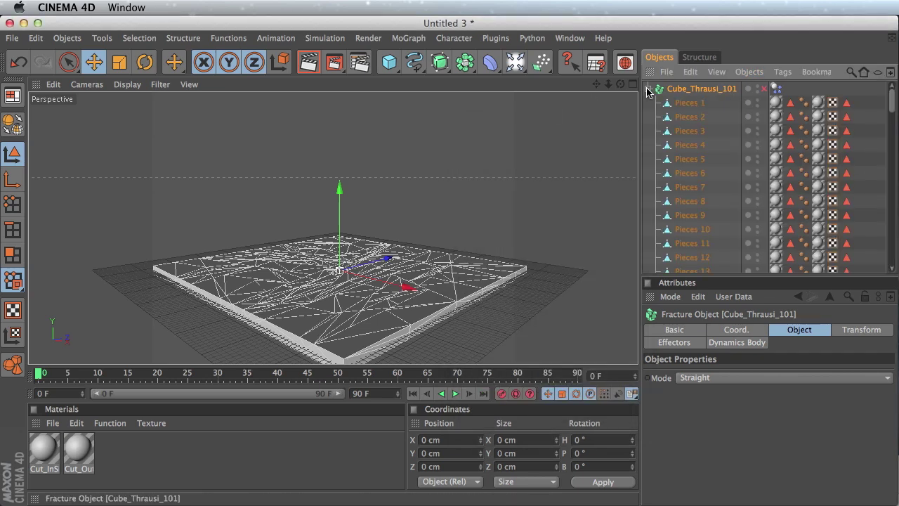
left_click(649, 89)
left_click(377, 317)
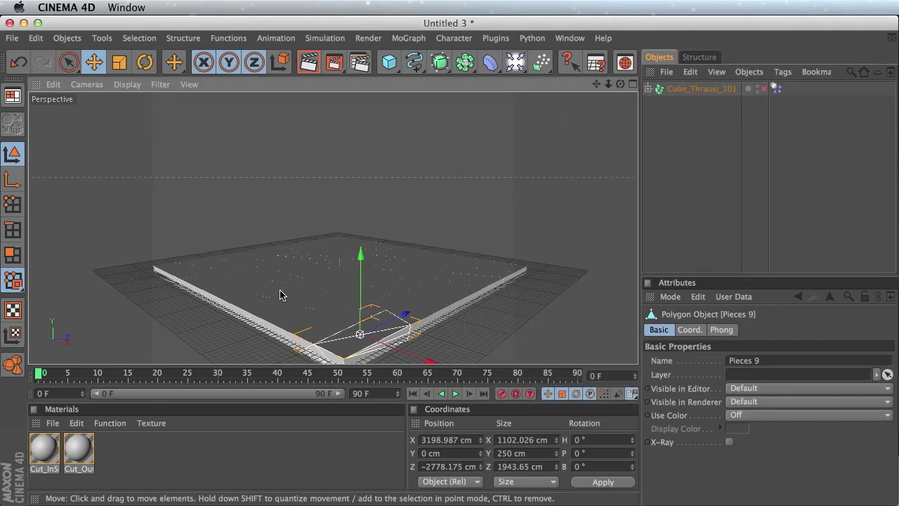
left_click(285, 294)
left_click(395, 264)
left_click(488, 274)
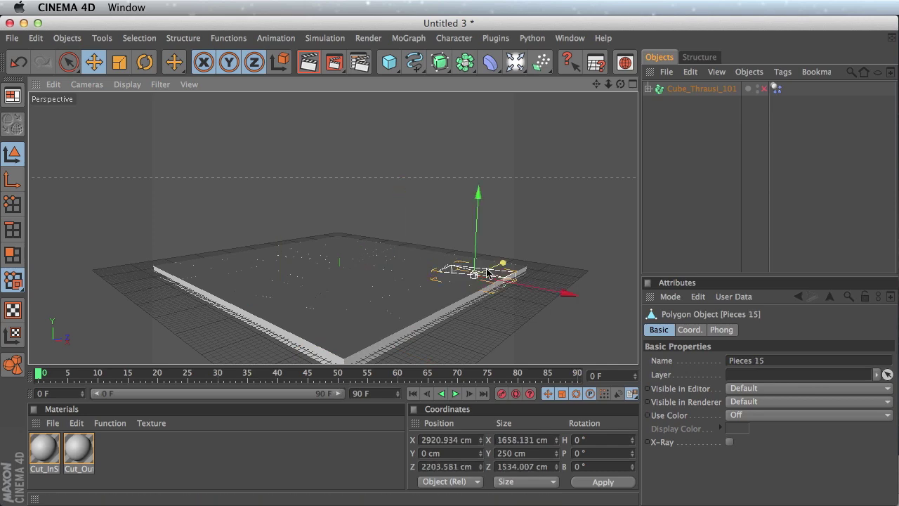
left_click(703, 89)
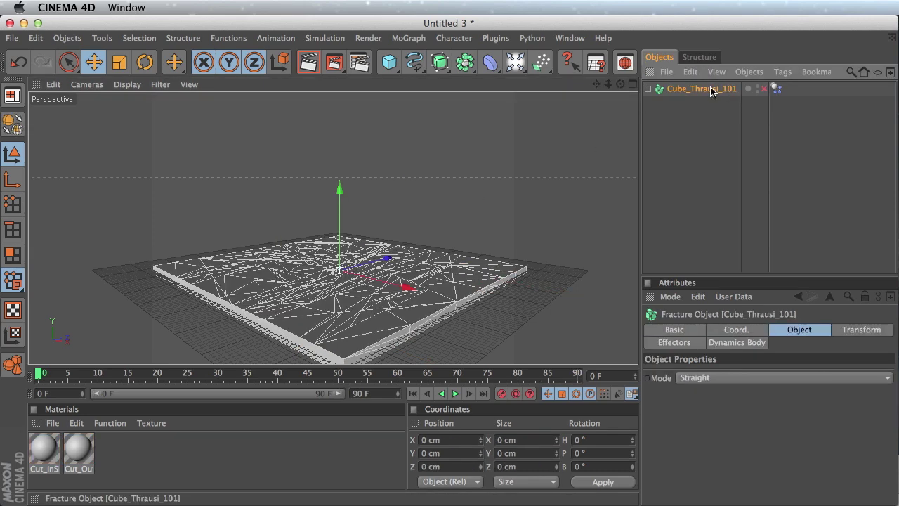
Step: Play the timeline to preview the fractured slab's dynamics and stop the playback
mouse_move(596, 83)
left_mouse_down()
mouse_move(596, 42)
mouse_move(595, 83)
left_mouse_up()
left_click(455, 393)
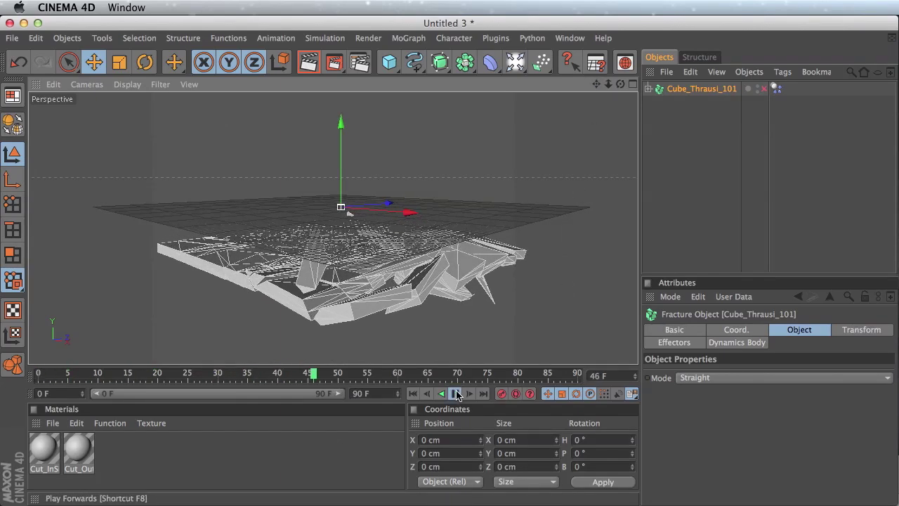
left_click(456, 394)
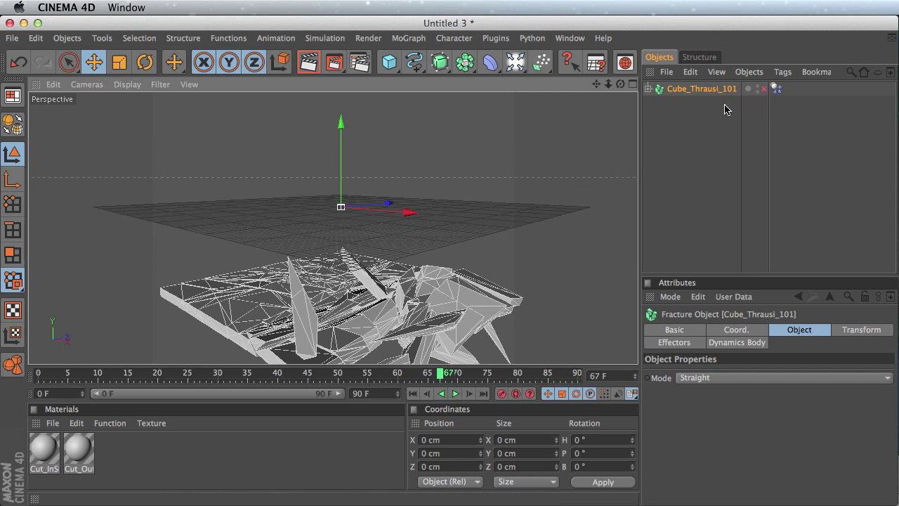
Step: Rewind the animation and add a plane with its width and height set to 10000 cm
left_click(776, 89)
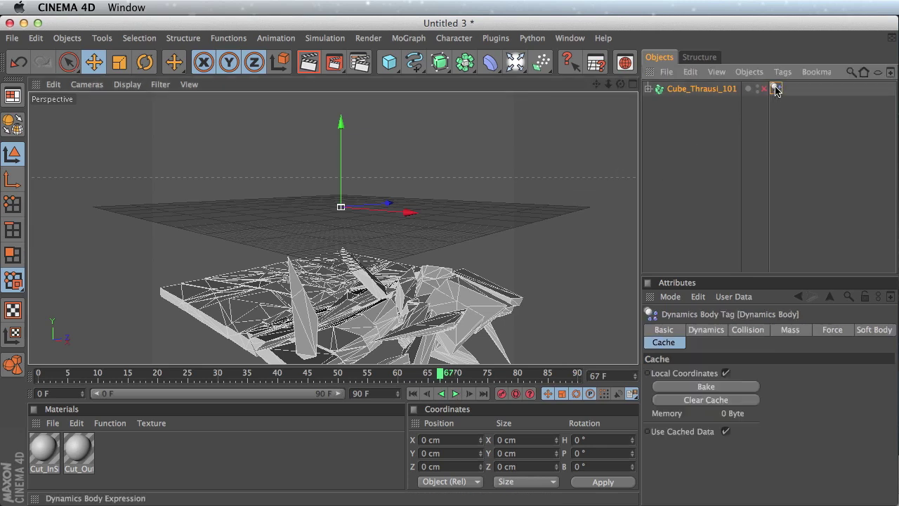
left_click(415, 394)
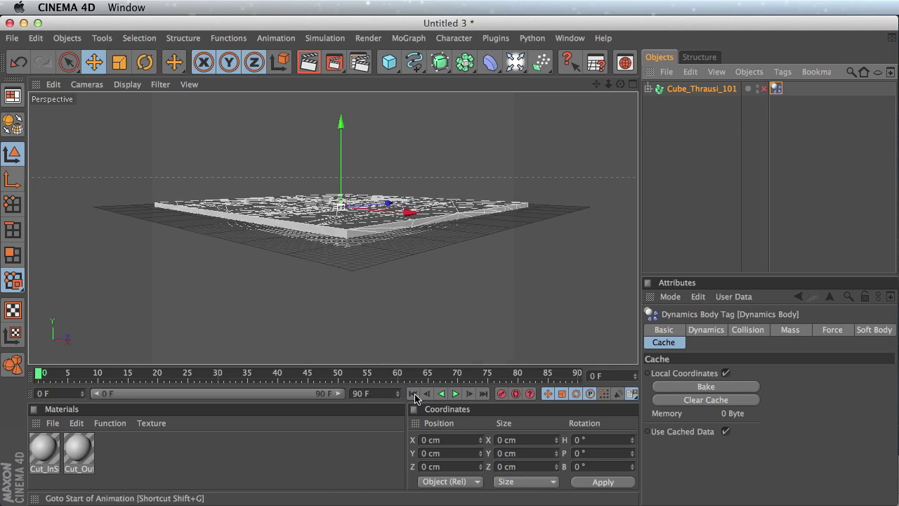
left_click_drag(595, 85, 601, 56)
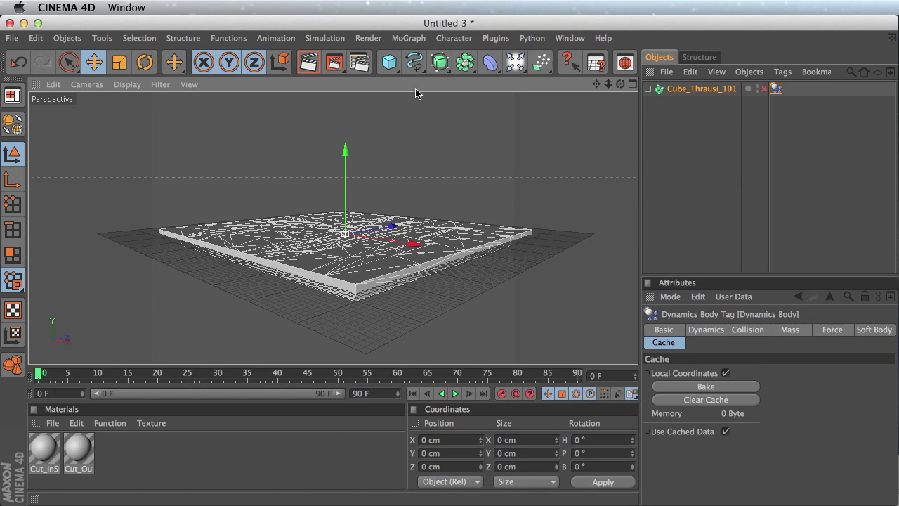
left_click_drag(390, 61, 501, 104)
left_click_drag(460, 233, 461, 201, "alt")
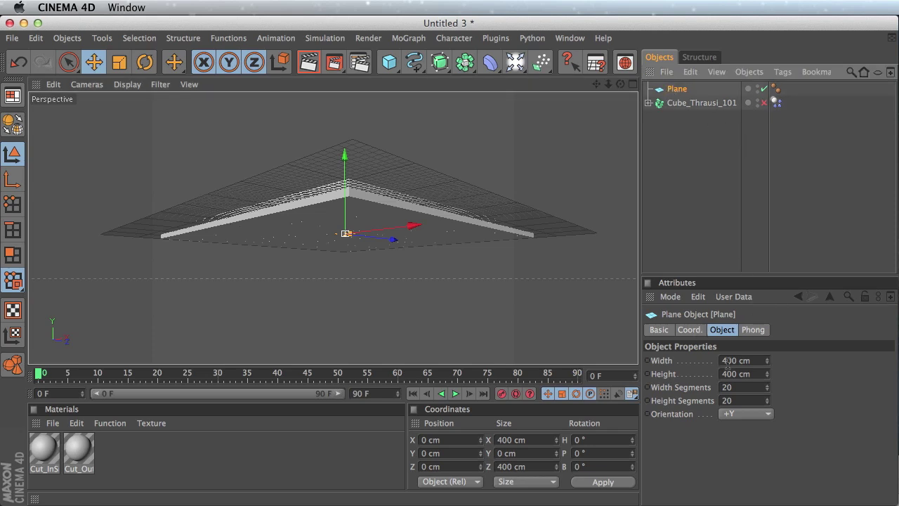
left_click_drag(731, 360, 720, 361)
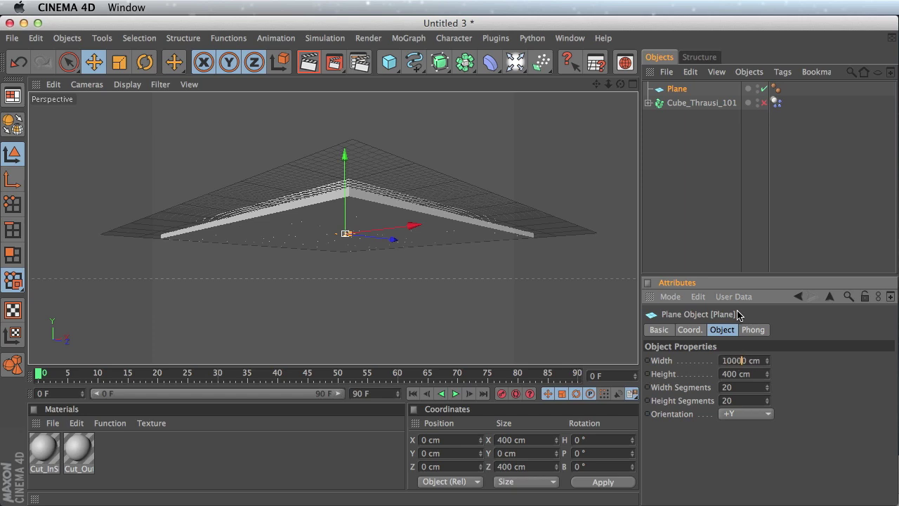
key("Tab")
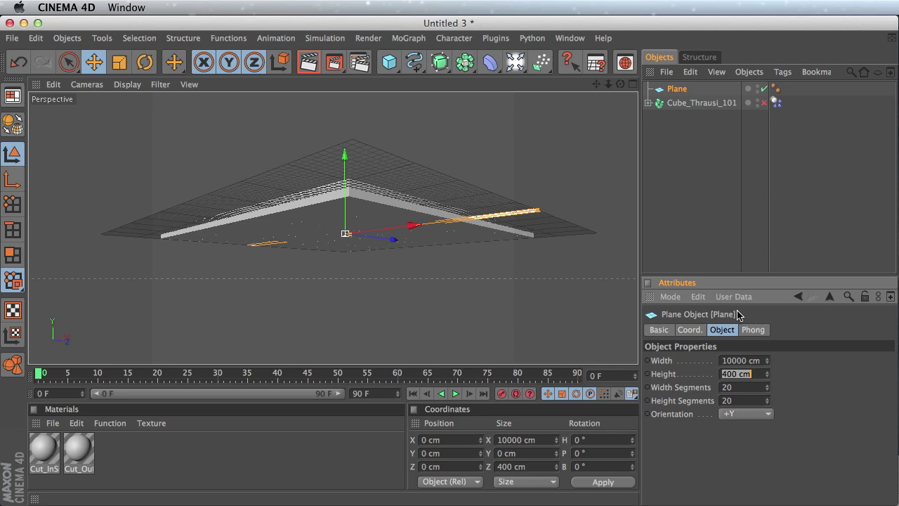
type("10000")
key("Return")
Step: Lower the plane to about -127 cm in Y so it lies directly beneath the fractured slab
mouse_move(528, 253)
left_mouse_down("alt")
mouse_move(528, 276)
mouse_move(538, 249)
left_mouse_up("alt")
left_click_drag(345, 154, 345, 164)
left_click(633, 83)
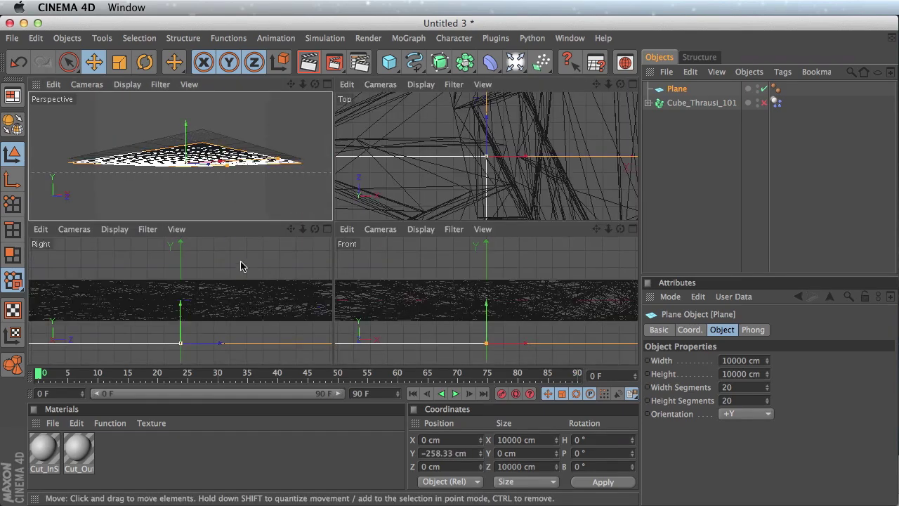
left_click(180, 313)
left_click_drag(179, 313, 180, 291)
left_click(243, 310)
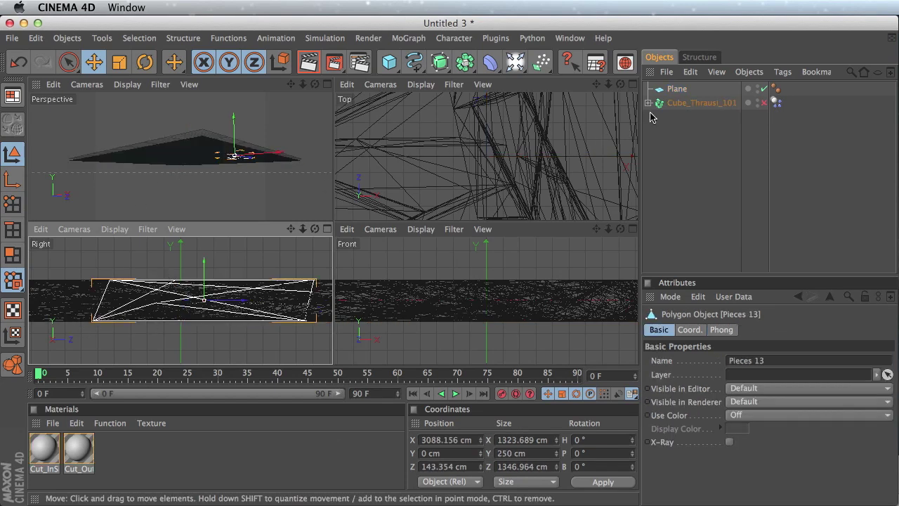
Step: Rename the plane to Floor
left_click(689, 92)
double_click(678, 89)
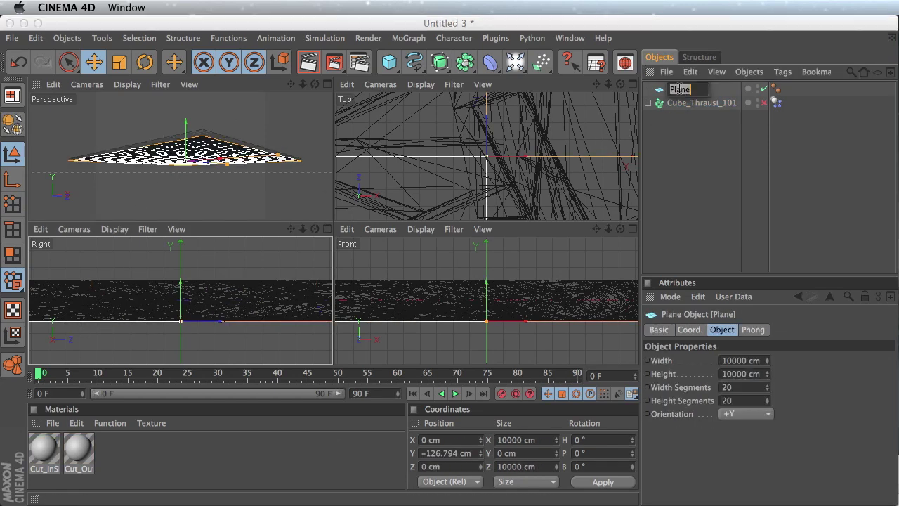
type("Floor")
key("Return")
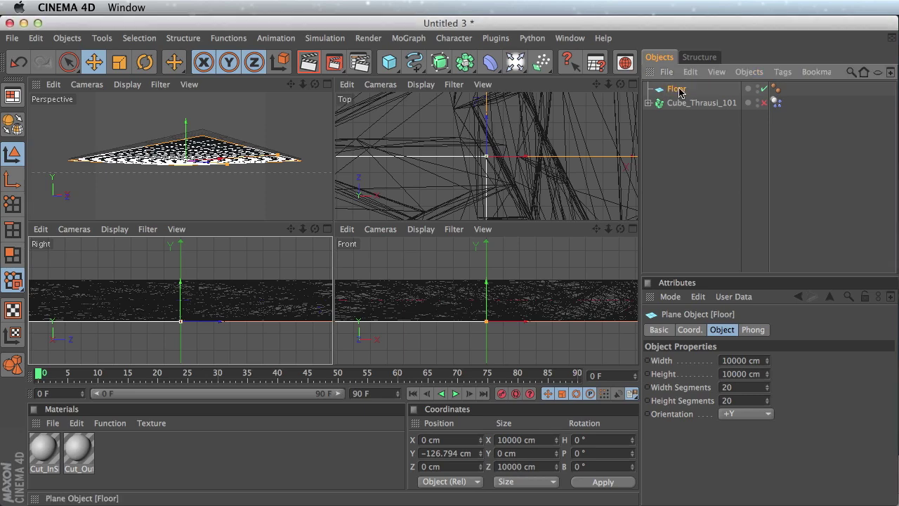
Step: Preview the simulation with the untagged Floor, rewind, and inspect the fracture object's dynamics tag
left_click(315, 84)
left_click_drag(500, 224, 492, 250, "alt")
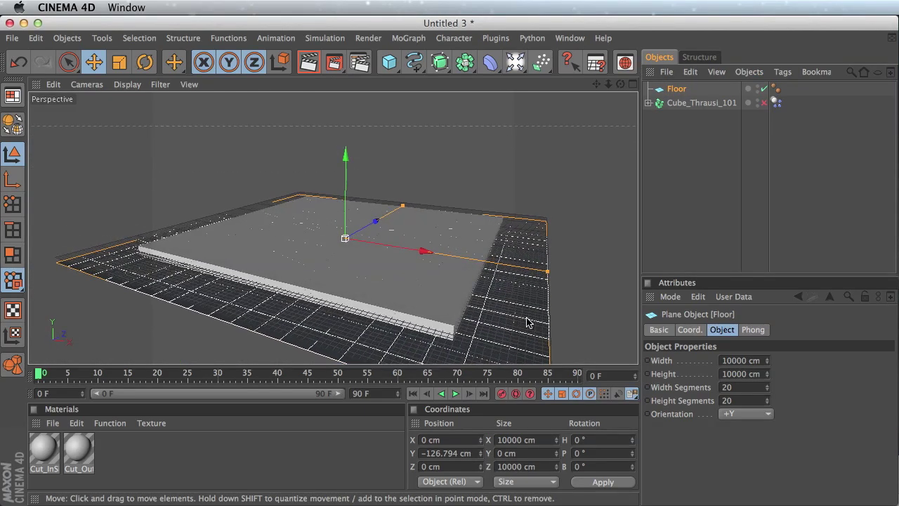
left_click(456, 394)
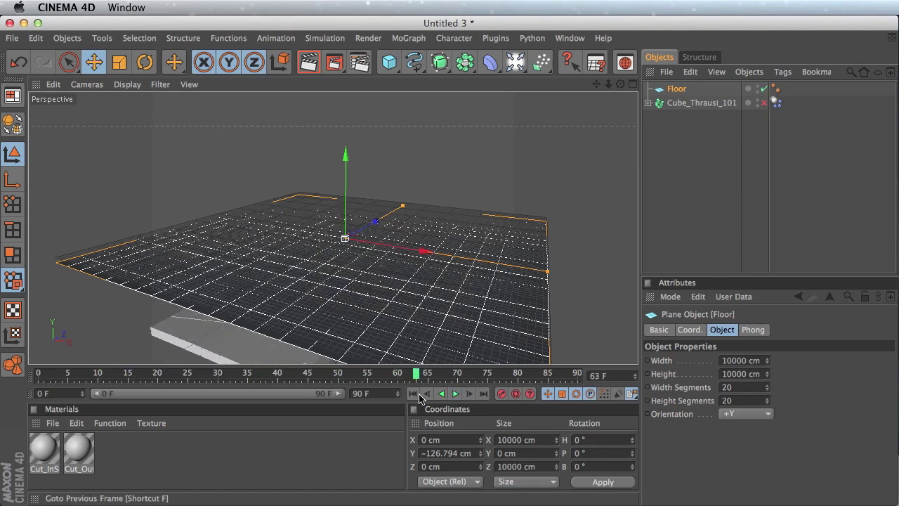
left_click(455, 395)
left_click(413, 394)
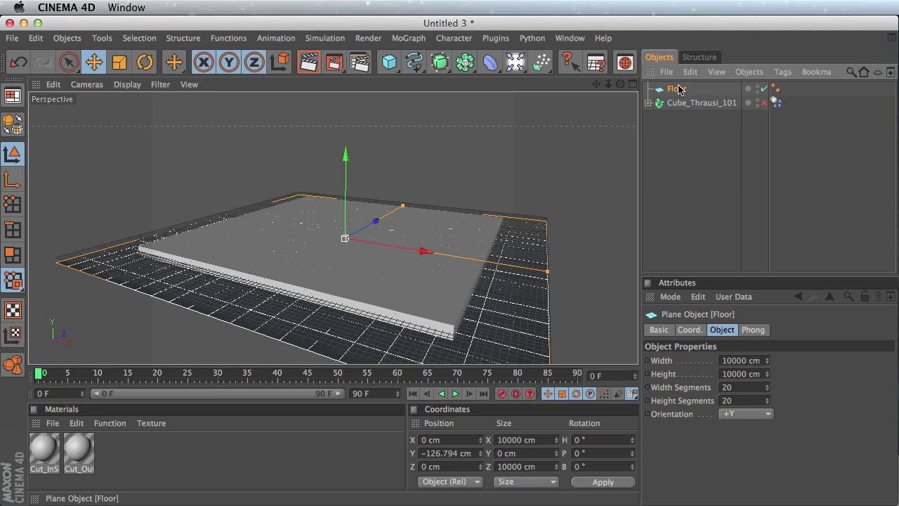
left_click(775, 102)
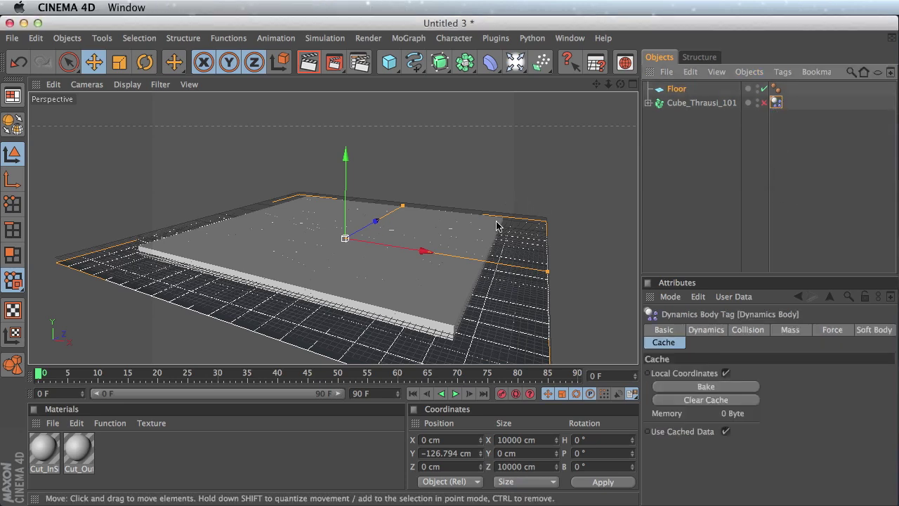
left_click(702, 102)
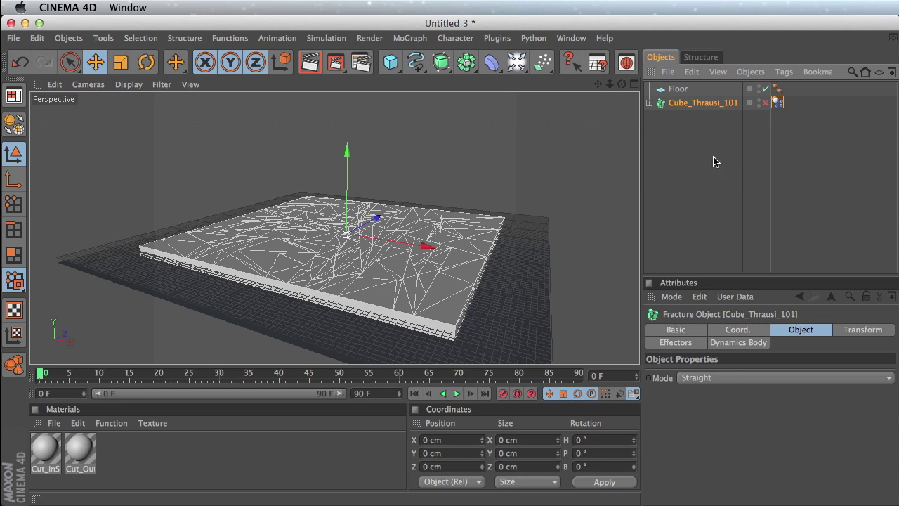
Step: Try the Floor as a rigid body by previewing the simulation, and delete its dynamics tag
left_click(678, 90)
left_click(344, 38)
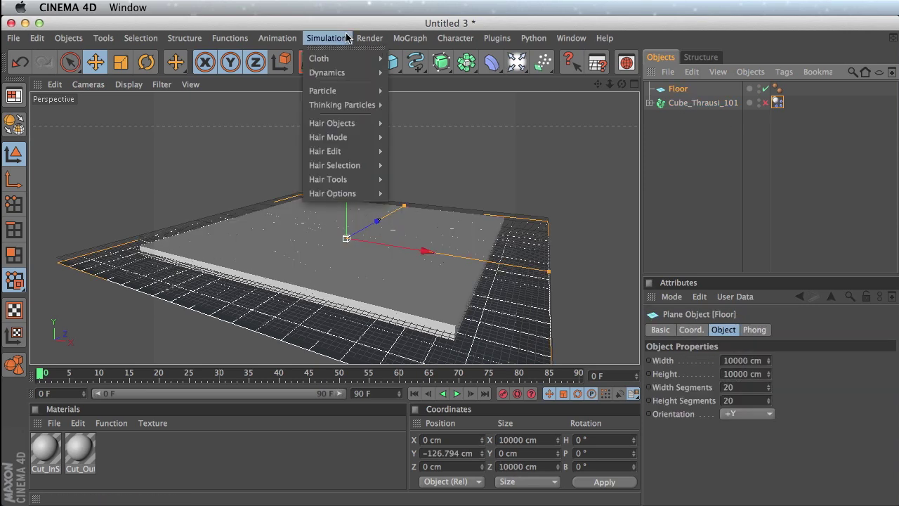
mouse_move(345, 72)
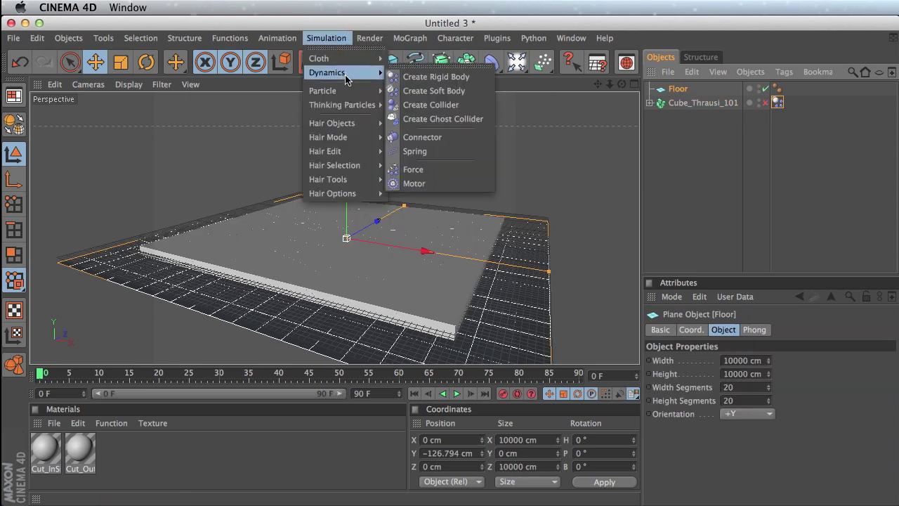
left_click(423, 77)
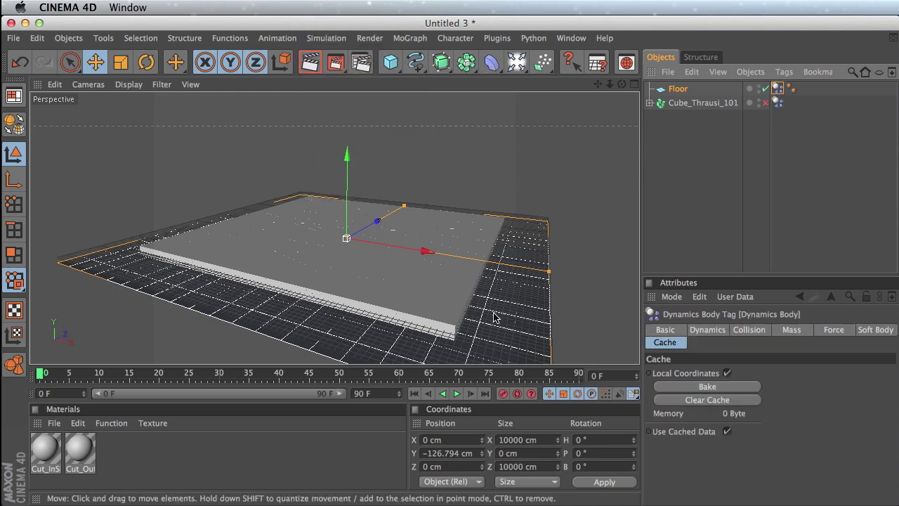
left_click(457, 393)
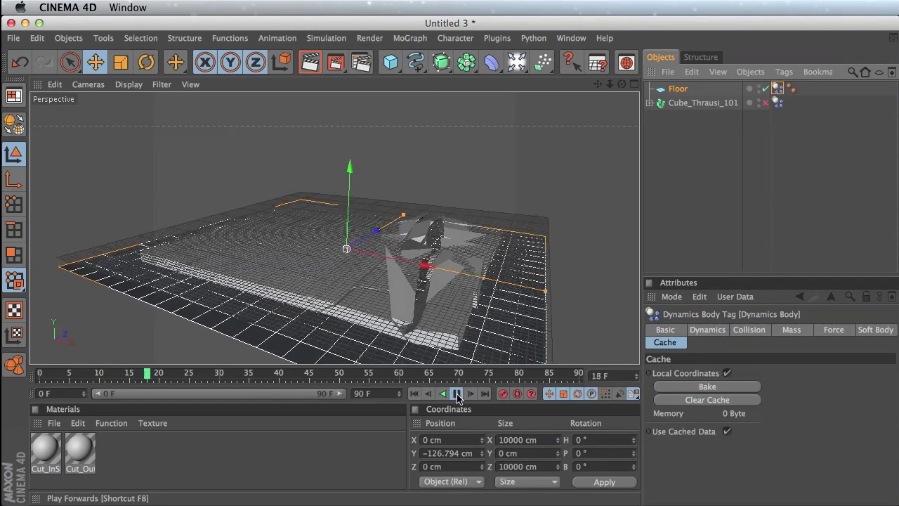
left_click(457, 394)
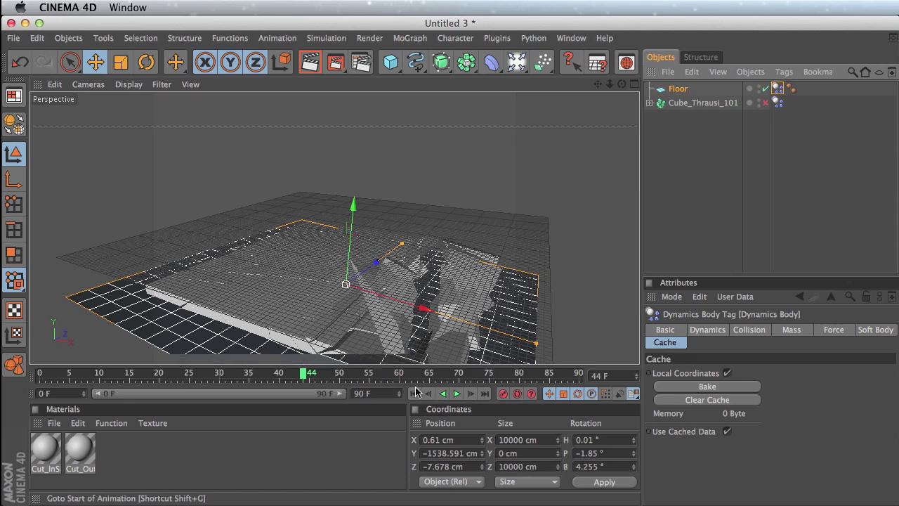
left_click(414, 394)
key("Delete")
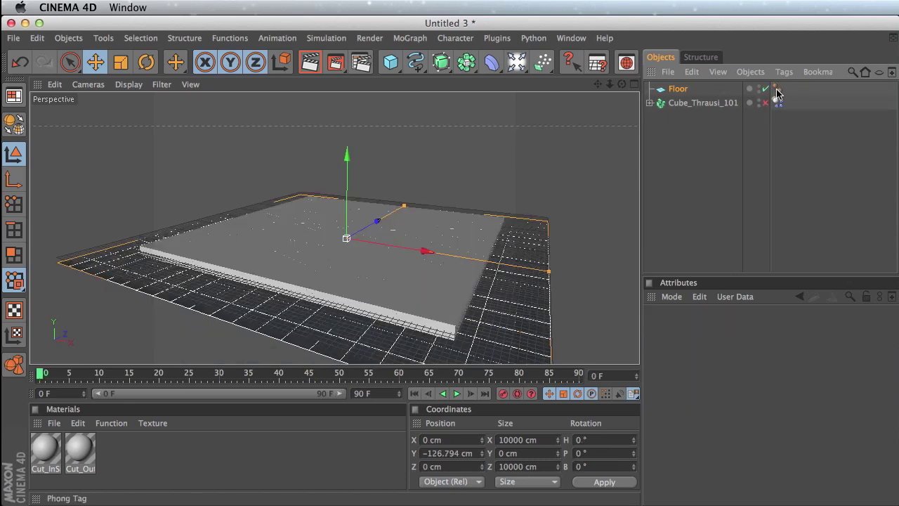
Step: Make the Floor a dynamics collider, preview the simulation, and rewind to the start
left_click(678, 90)
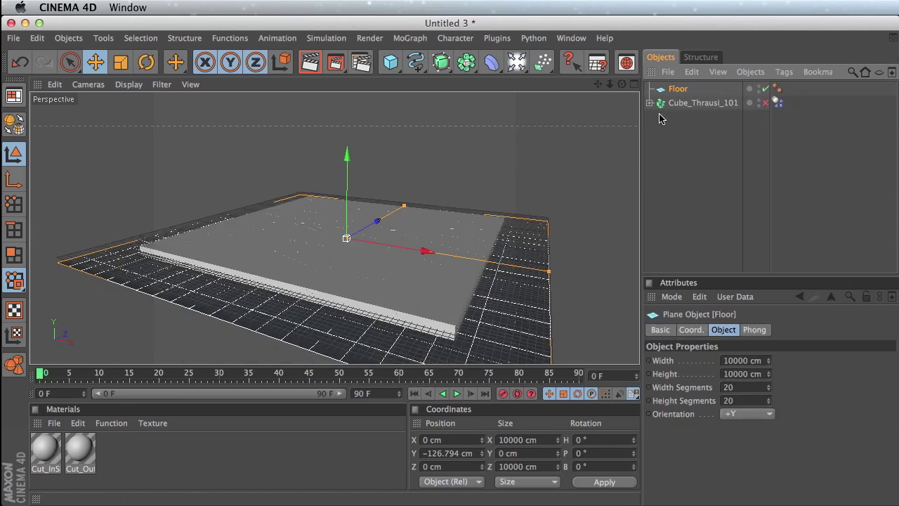
left_click(329, 40)
mouse_move(346, 74)
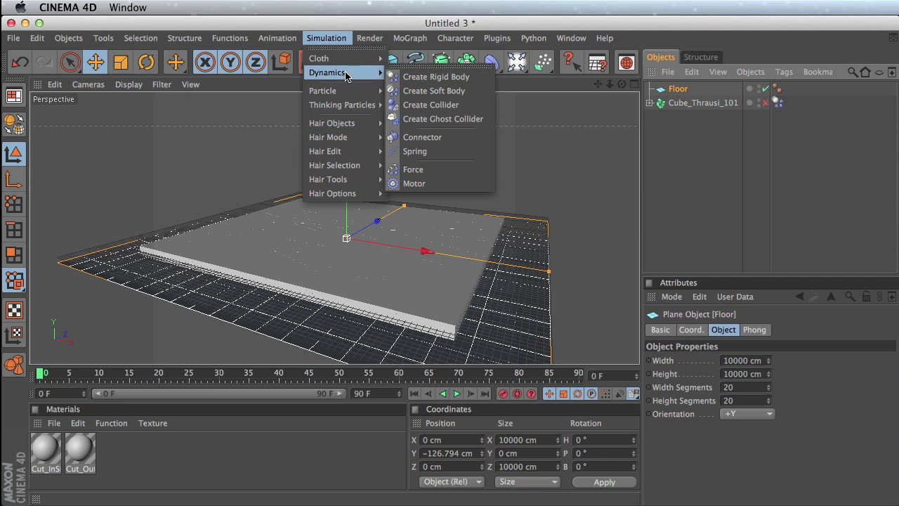
left_click(454, 106)
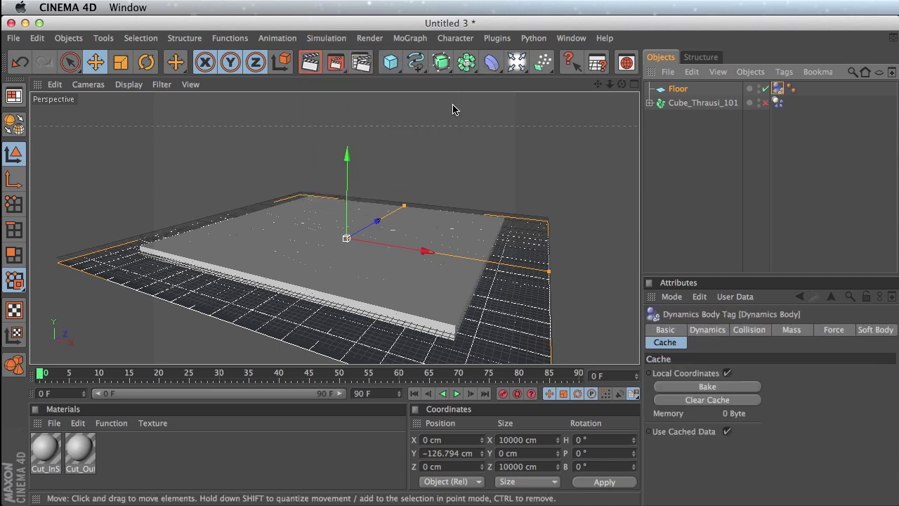
left_click(457, 393)
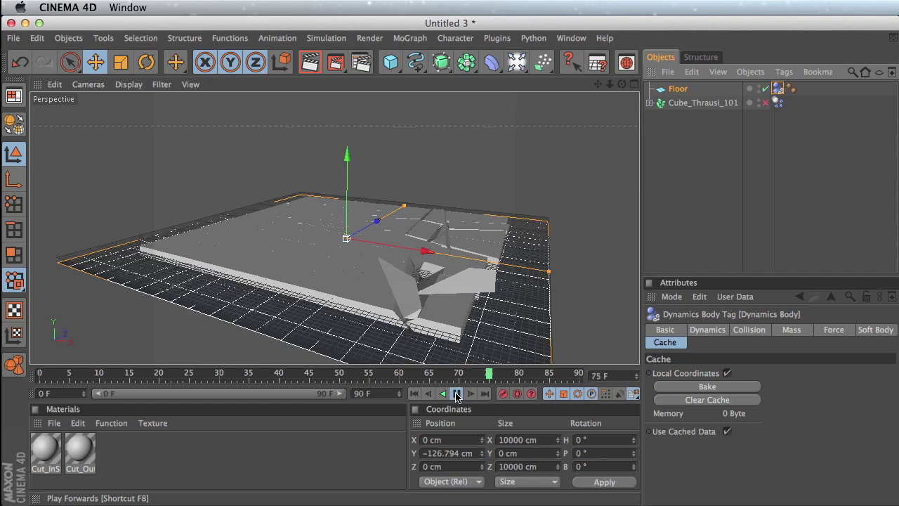
left_click(415, 394)
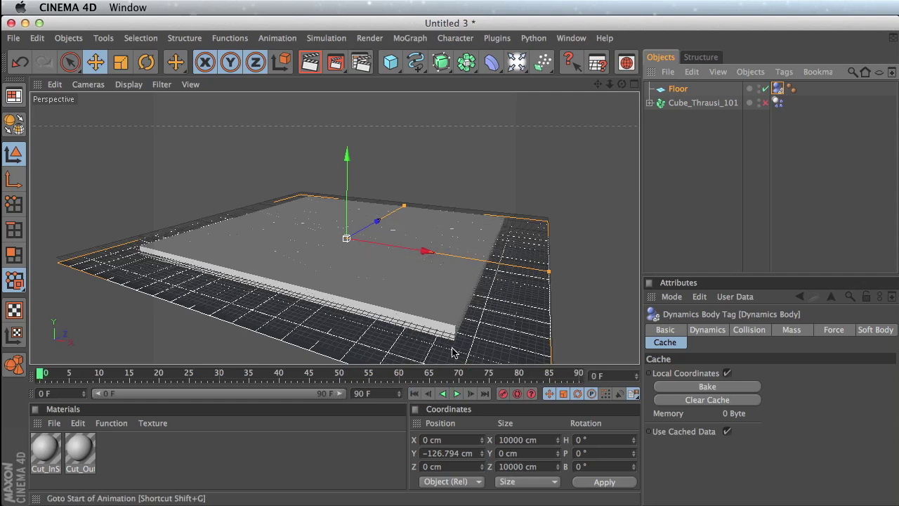
Step: Set the fracture object's dynamics Trigger to On Collision and preview the simulation
left_click(777, 103)
left_click(707, 330)
left_click(794, 434)
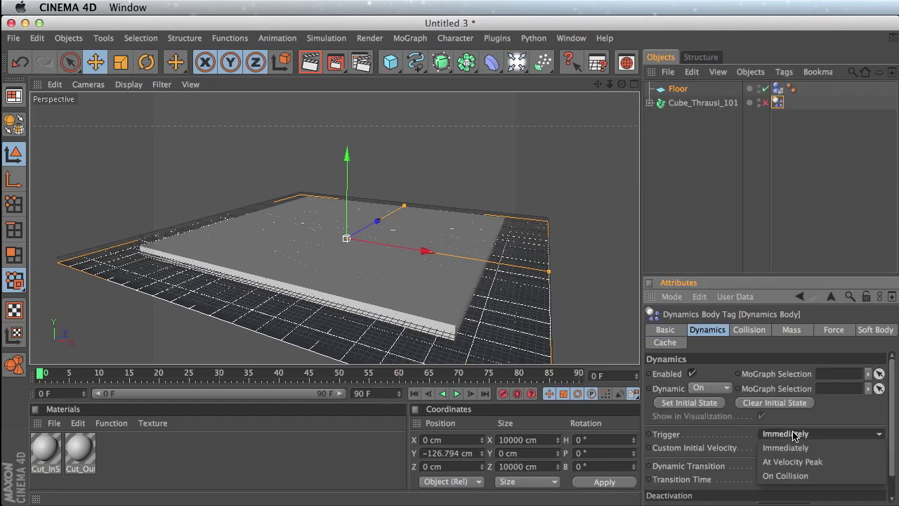
left_click(814, 476)
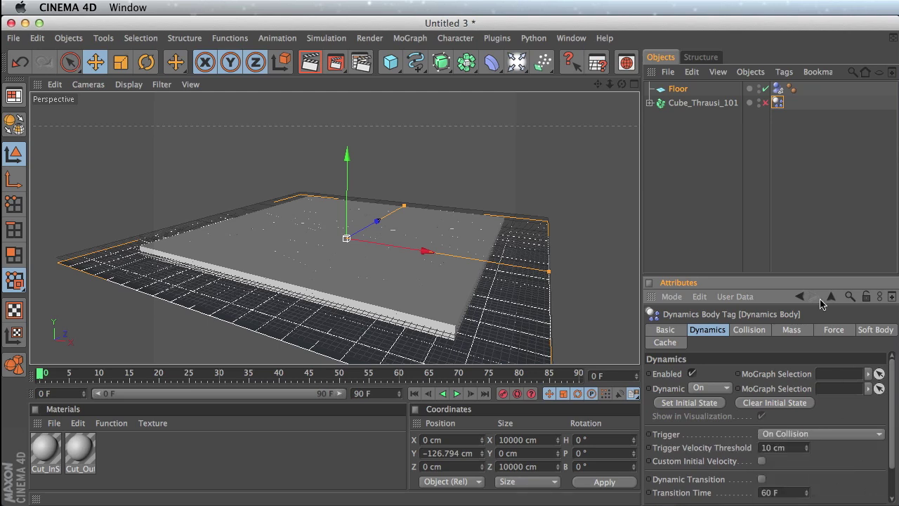
left_click(457, 394)
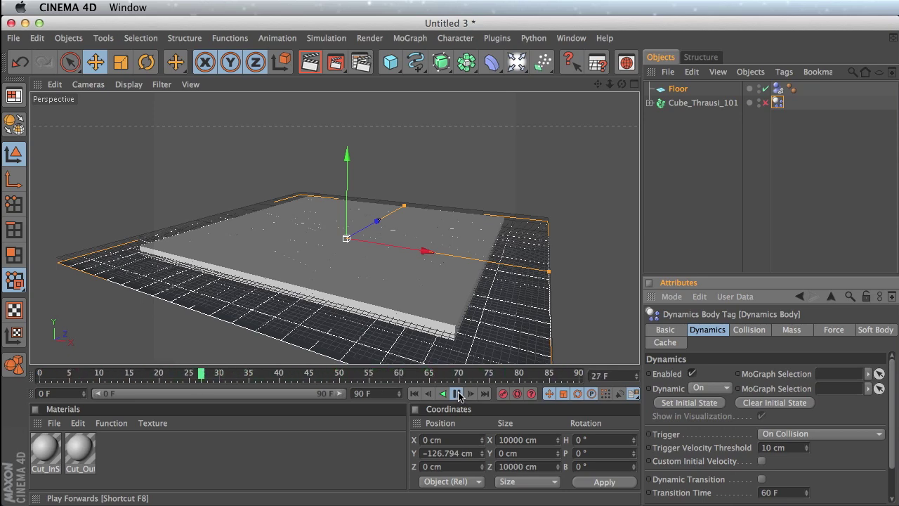
left_click(458, 394)
Step: Add a MoText object with the two-line text LOGO HERE
mouse_move(514, 199)
left_mouse_down("alt")
mouse_move(464, 211)
mouse_move(460, 200)
mouse_move(439, 204)
mouse_move(464, 200)
mouse_move(469, 223)
mouse_move(508, 195)
left_mouse_up("alt")
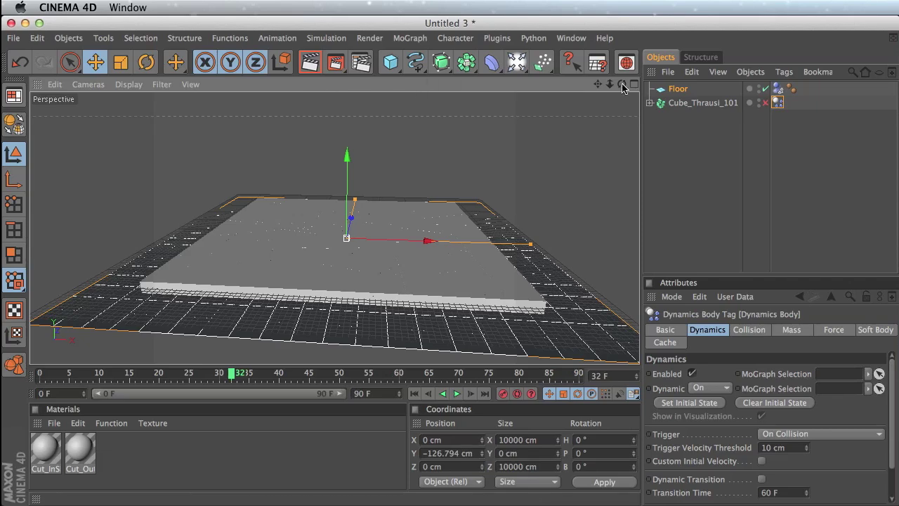
left_click(410, 38)
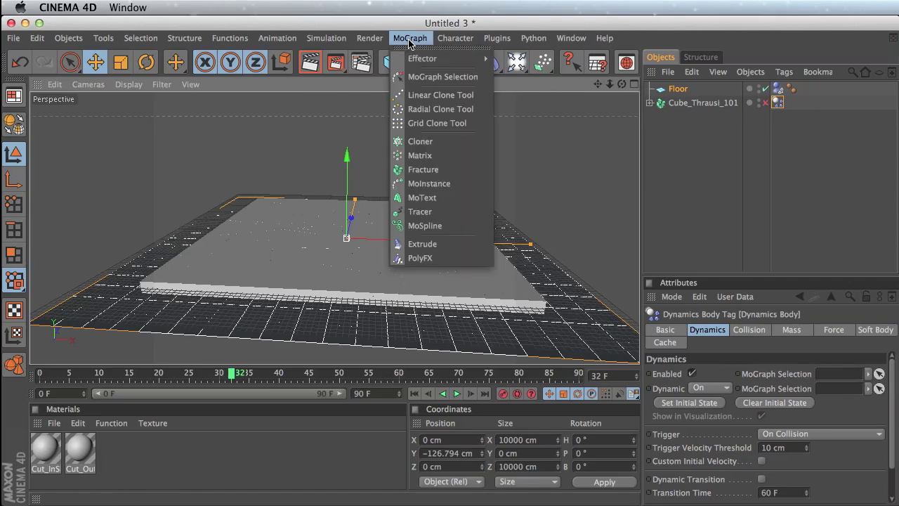
left_click(459, 197)
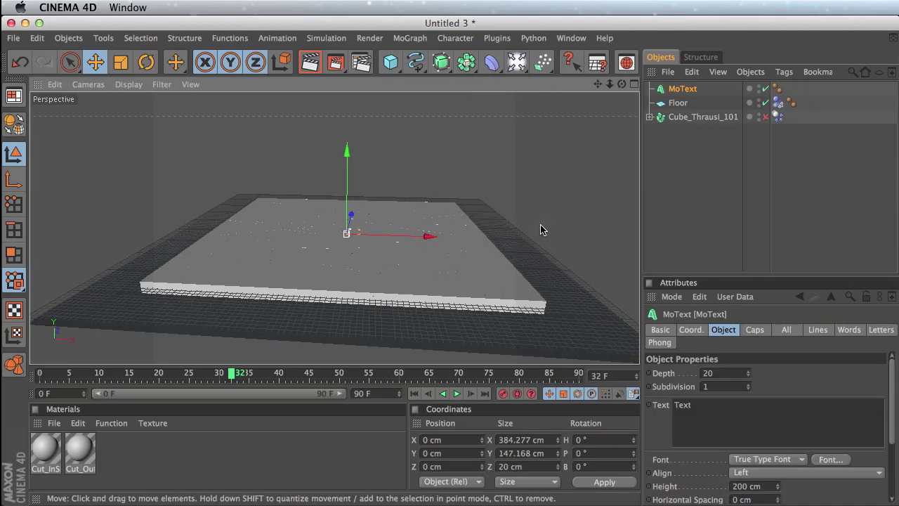
left_click_drag(699, 405, 623, 380)
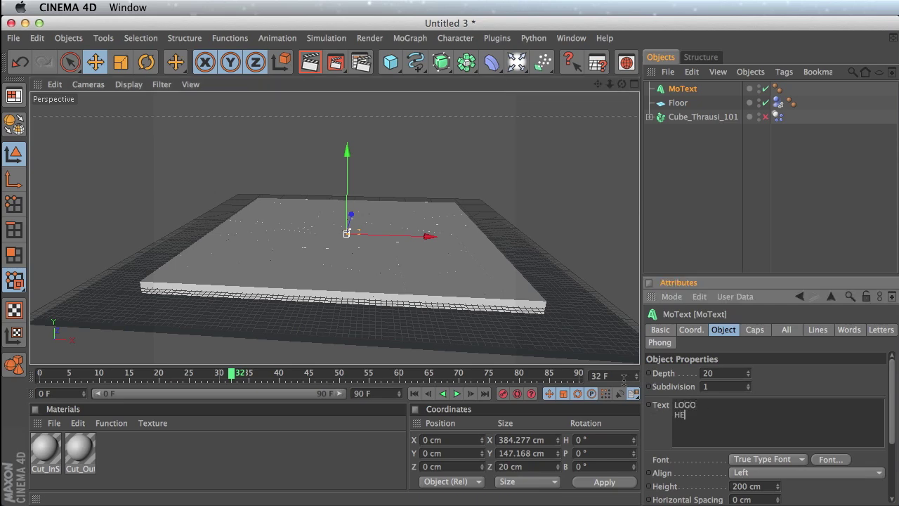
left_click(698, 203)
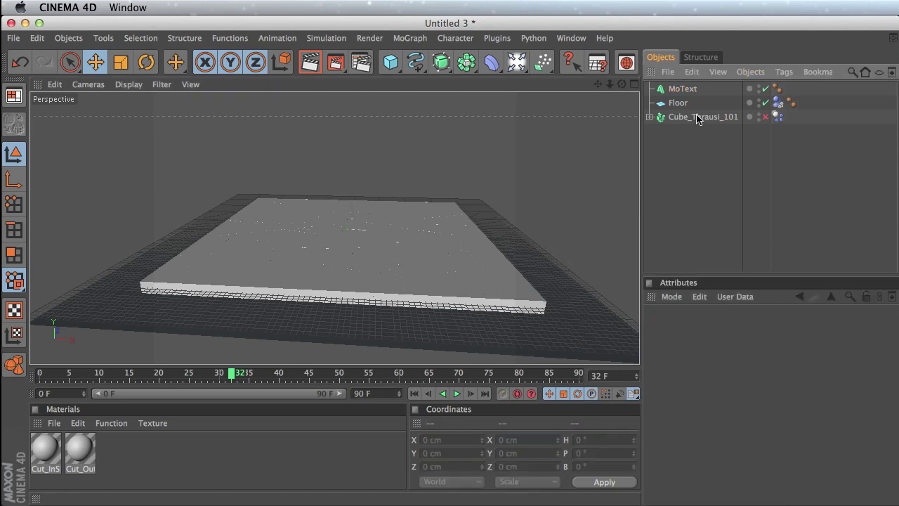
Step: Raise the MoText above the fractured slab to about Y 664 cm
left_click(683, 88)
left_click_drag(349, 184, 355, 214)
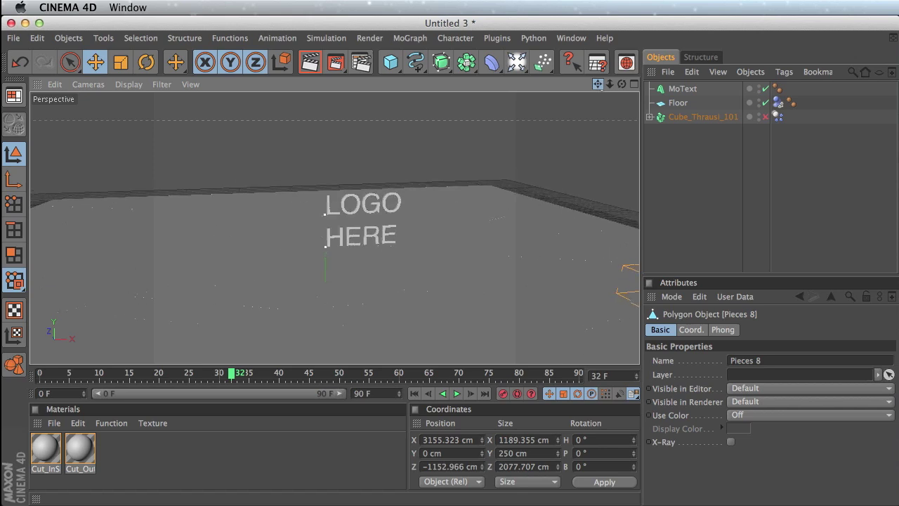
left_click(683, 89)
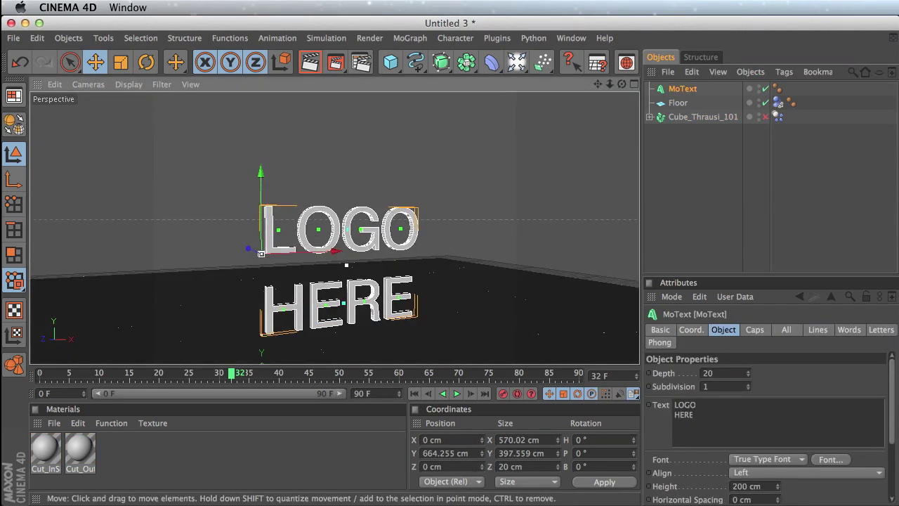
Step: Switch to the logo.c4d project and show the settings of the BREAK MoText in the LOGO group
left_click(569, 38)
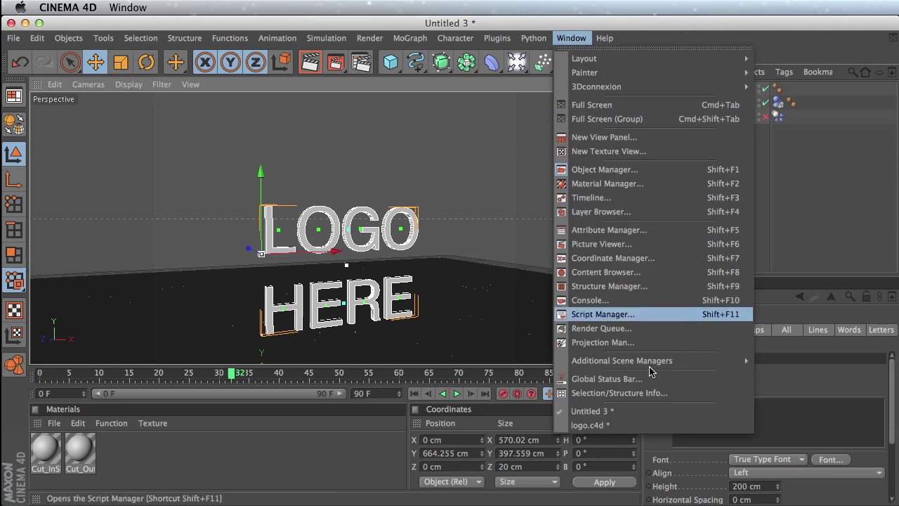
left_click(629, 425)
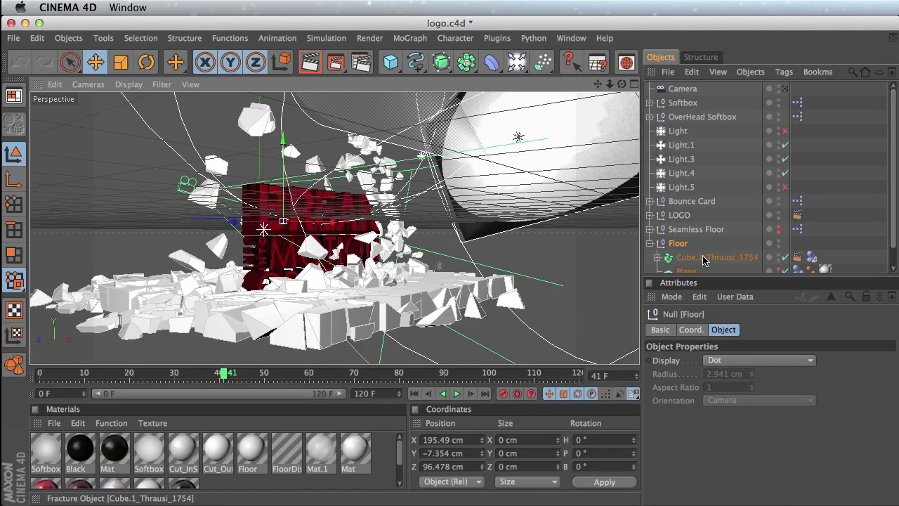
left_click(679, 215)
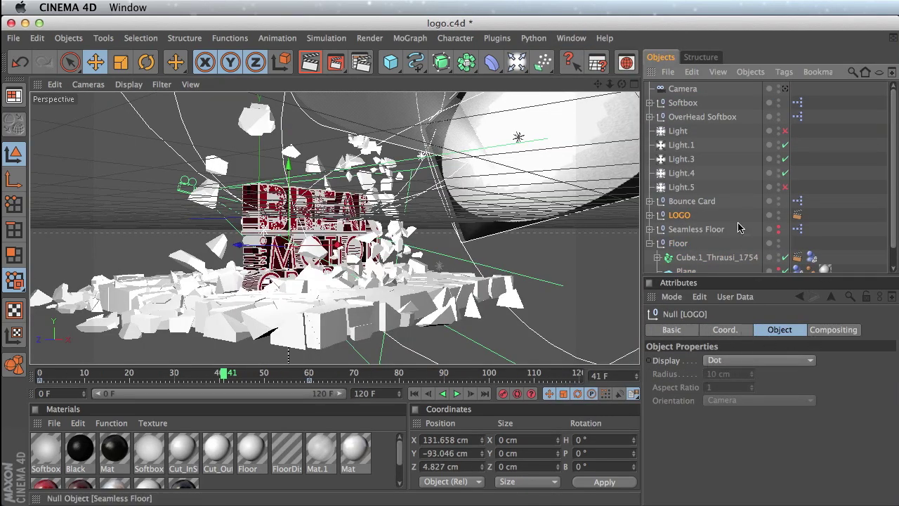
left_click(650, 215)
left_click(689, 229)
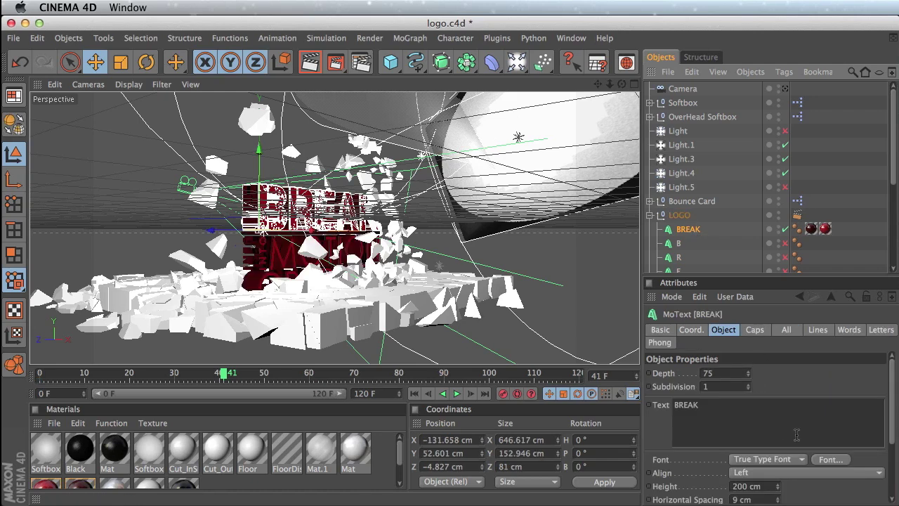
Step: Check the Capture it font in the BREAK MoText's font list, then close the list
left_click(833, 462)
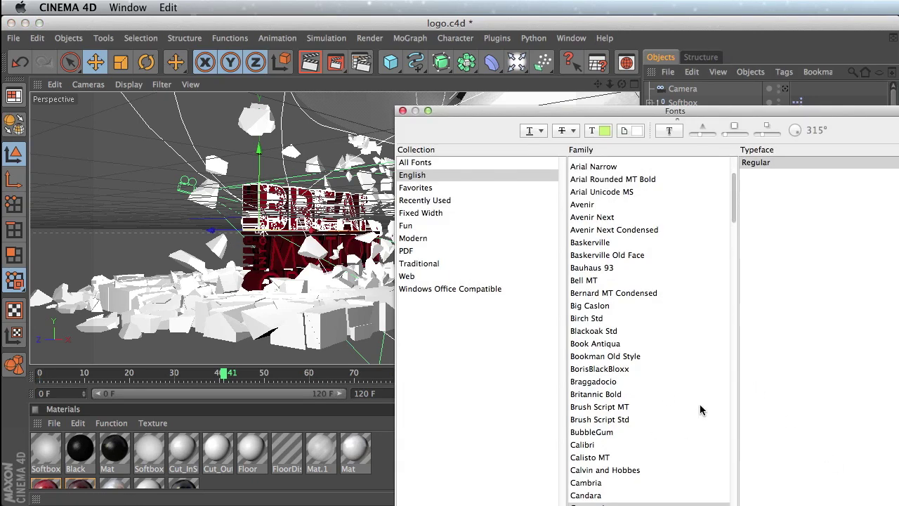
left_click_drag(738, 219, 735, 256)
left_click(608, 258)
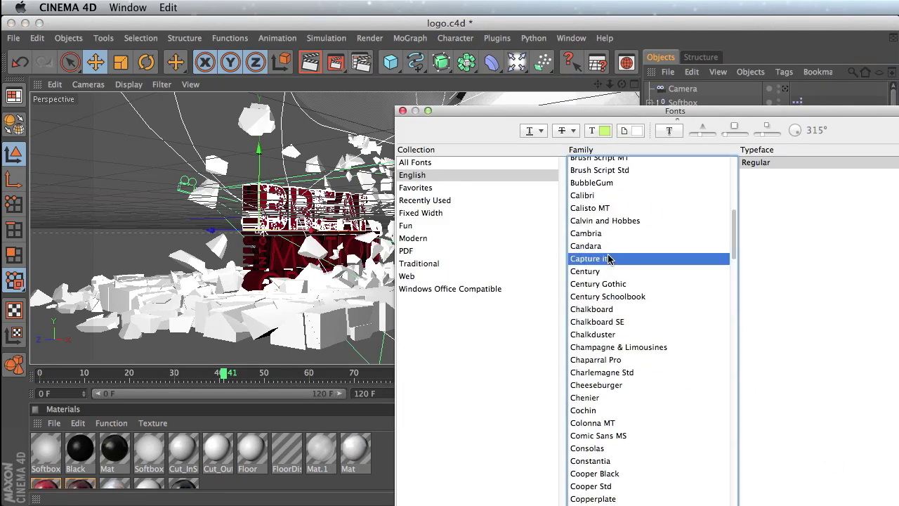
left_click(402, 110)
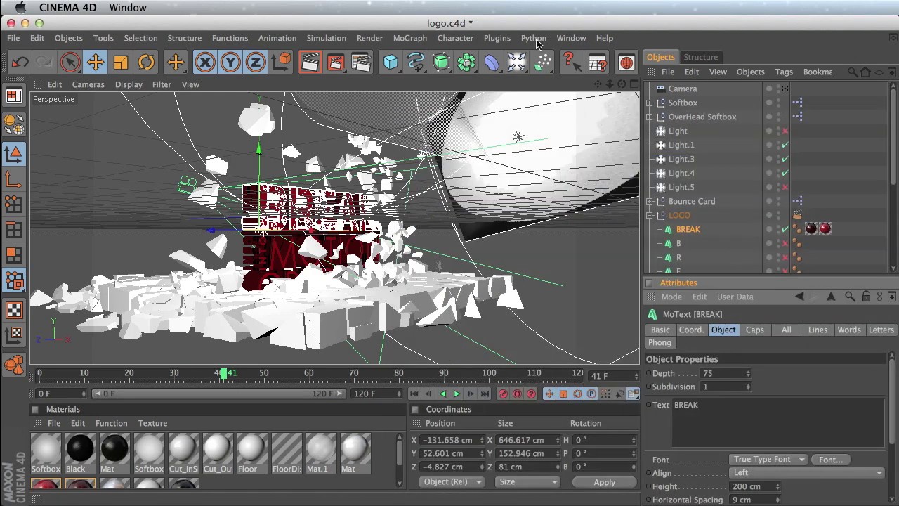
Step: Return to the Untitled 3 project, switch to Firefox and search dafont.com for "capture it"
left_click(562, 38)
left_click(604, 410)
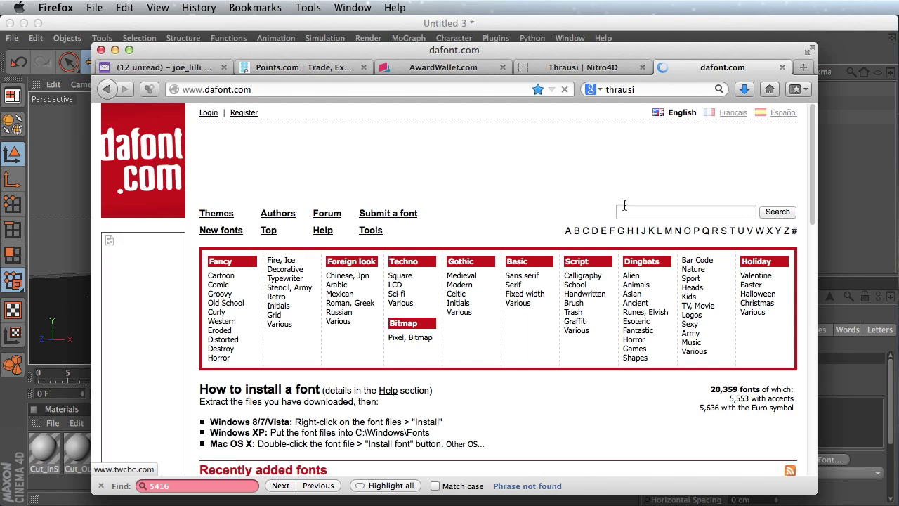
left_click(623, 208)
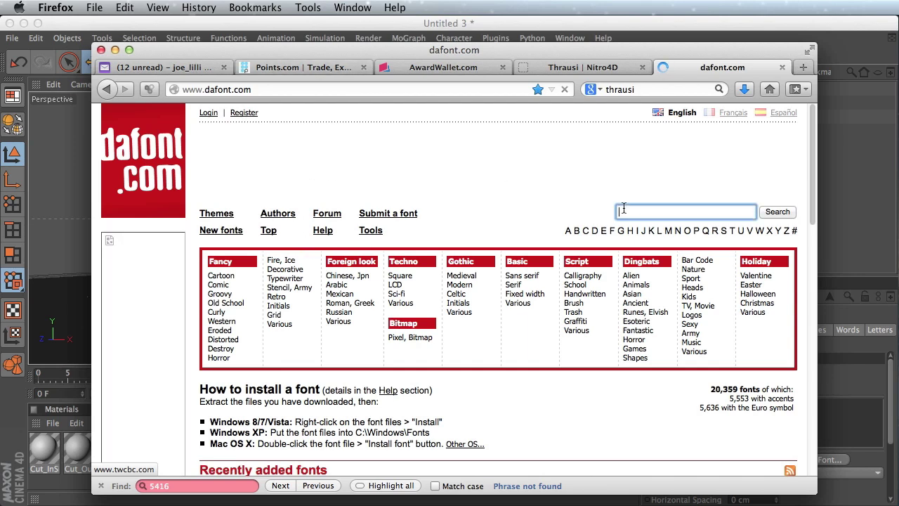
type("capture it")
key("Return")
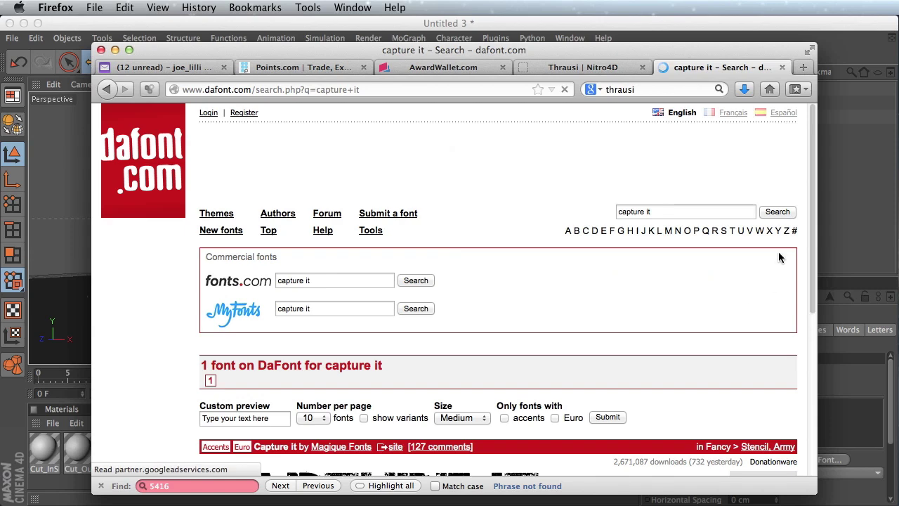
Step: View the Capture it font's listing and preview on dafont.com, and minimize Firefox to return to CINEMA 4D
left_click_drag(809, 250, 808, 309)
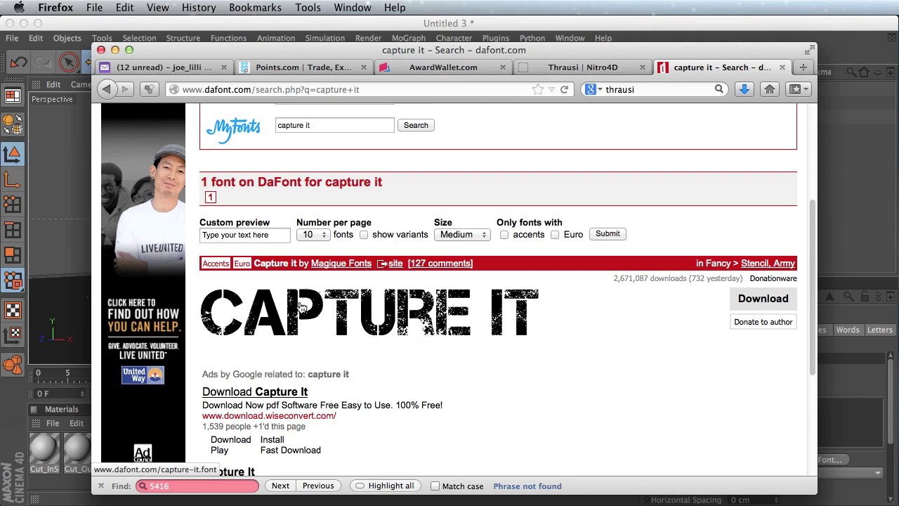
scroll(817, 379, "down", 1)
scroll(816, 380, "down", 1)
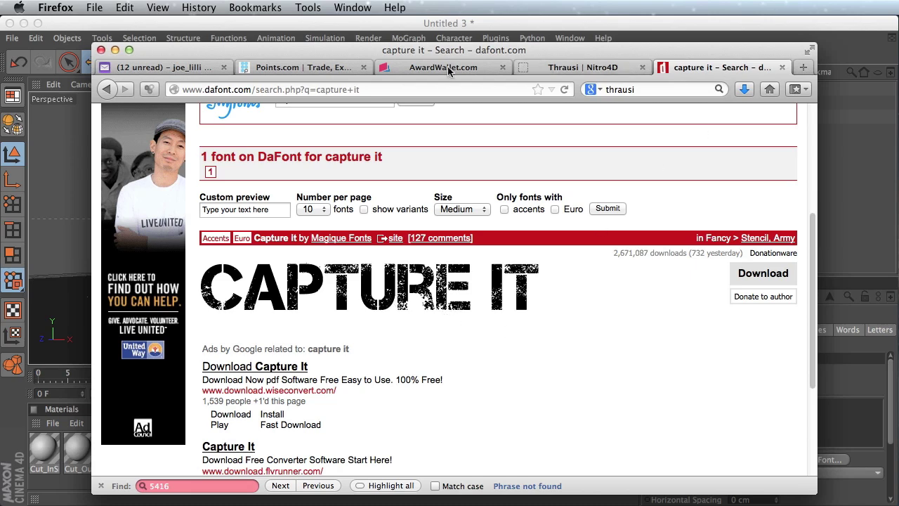
left_click(115, 50)
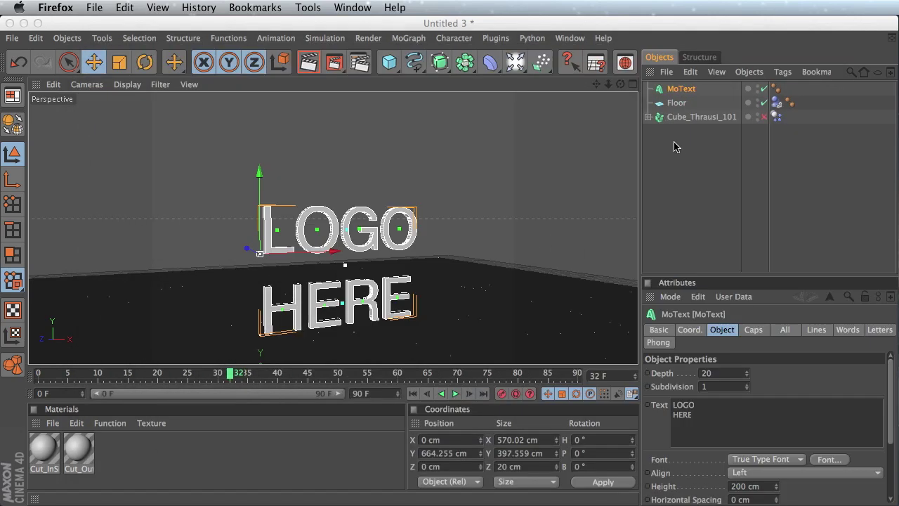
Step: Set the font of the LOGO HERE MoText to Capture it
left_click(817, 459)
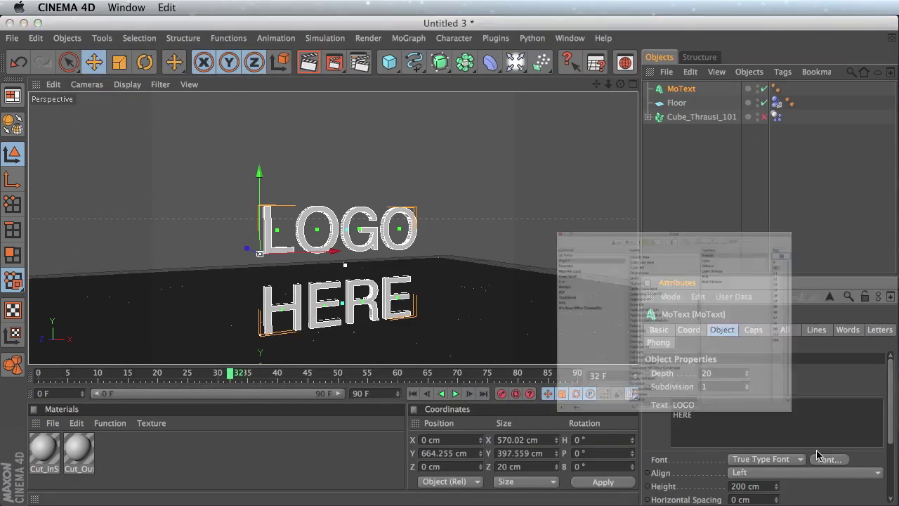
left_click_drag(733, 291, 733, 221)
left_click(598, 210)
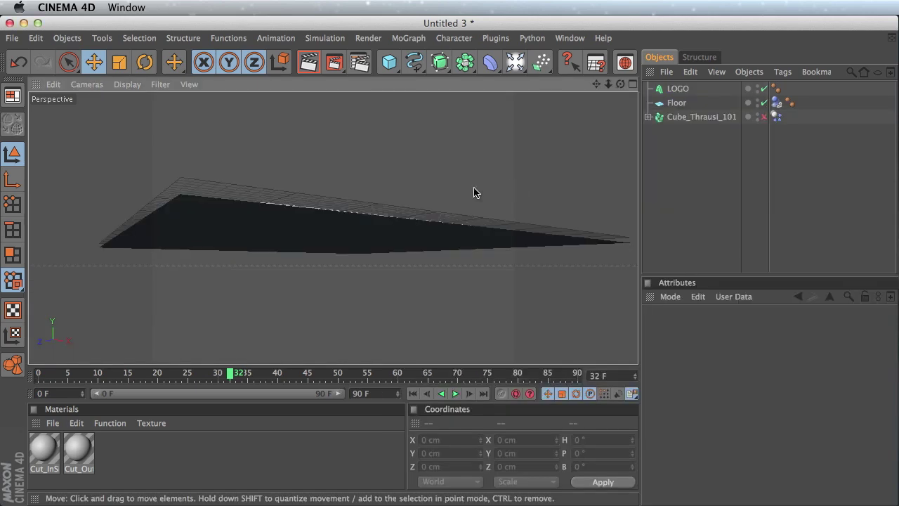
Step: Set the LOGO text's height to 1000 cm and raise the object to about Y 1525 cm
left_click_drag(513, 230, 523, 193, "alt")
left_click(676, 88)
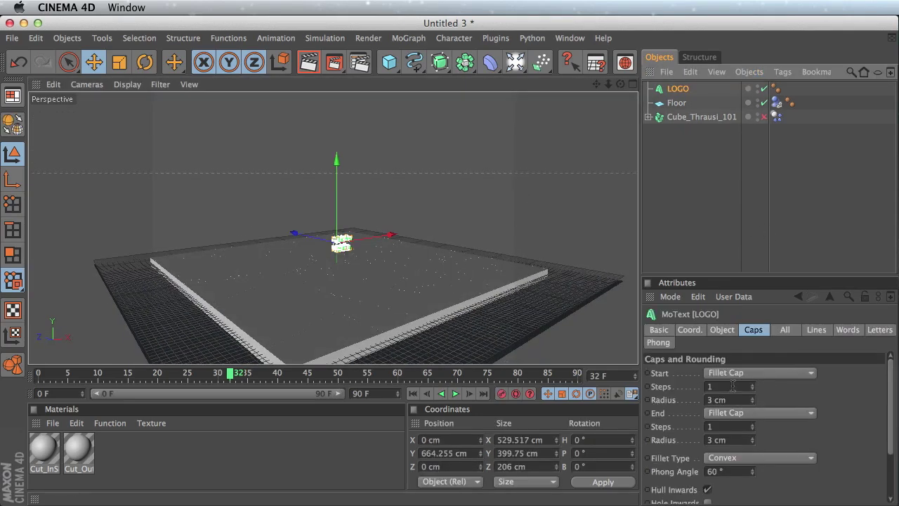
left_click(715, 331)
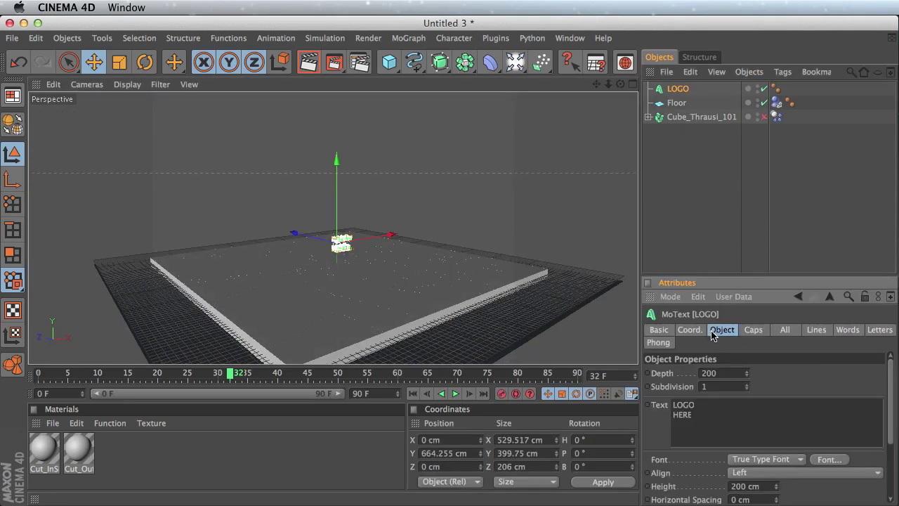
scroll(850, 459, "down", 3)
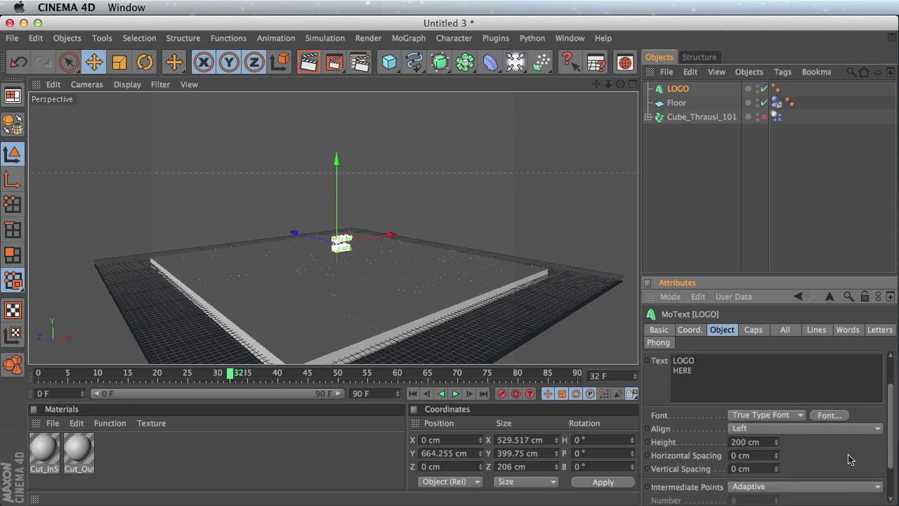
double_click(747, 442)
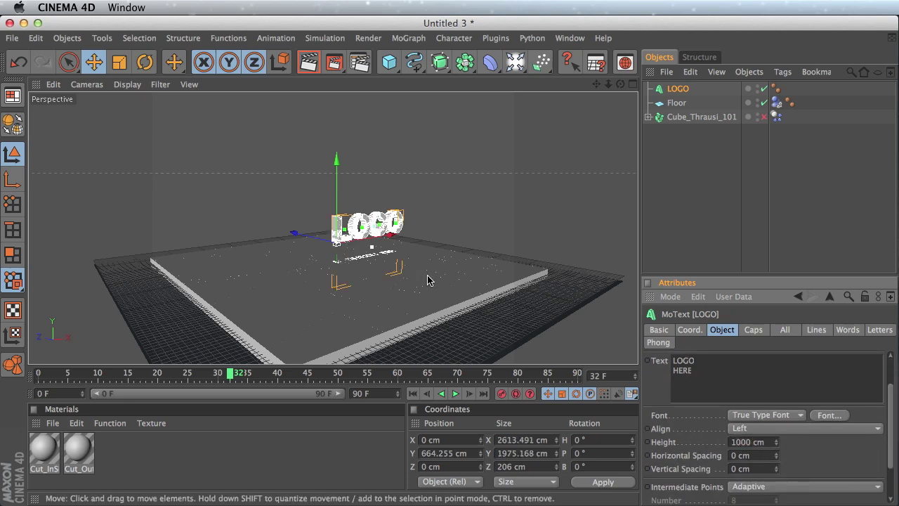
left_click_drag(335, 196, 336, 164)
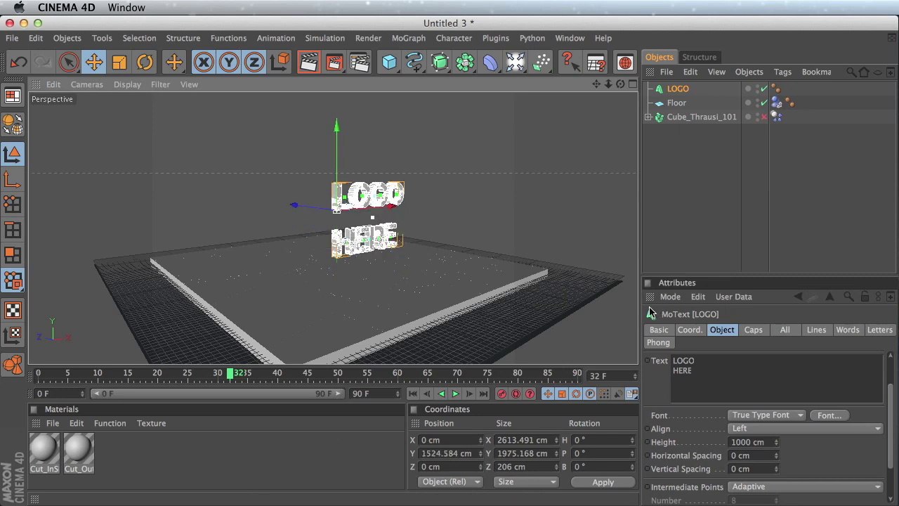
Step: Tighten the two lines of the LOGO text with a vertical spacing of -500 cm
scroll(885, 457, "down", 3)
left_click_drag(777, 428, 777, 426)
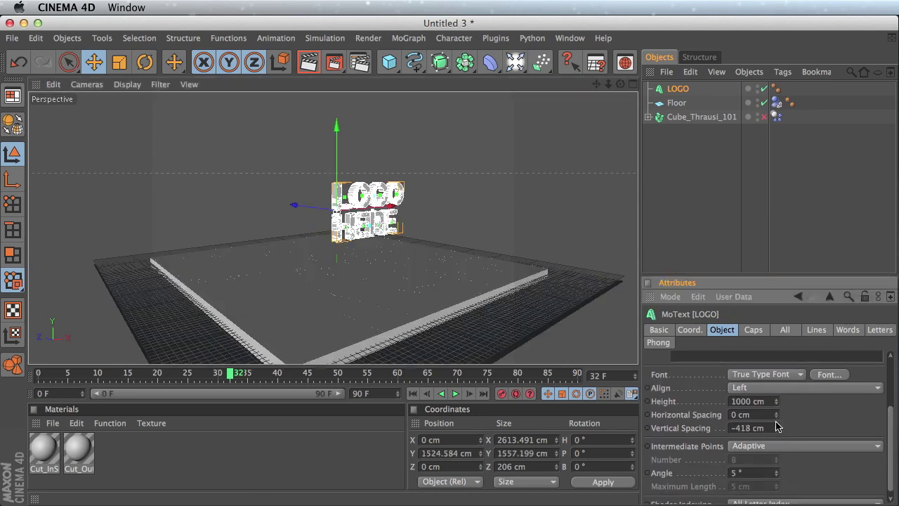
left_click(671, 165)
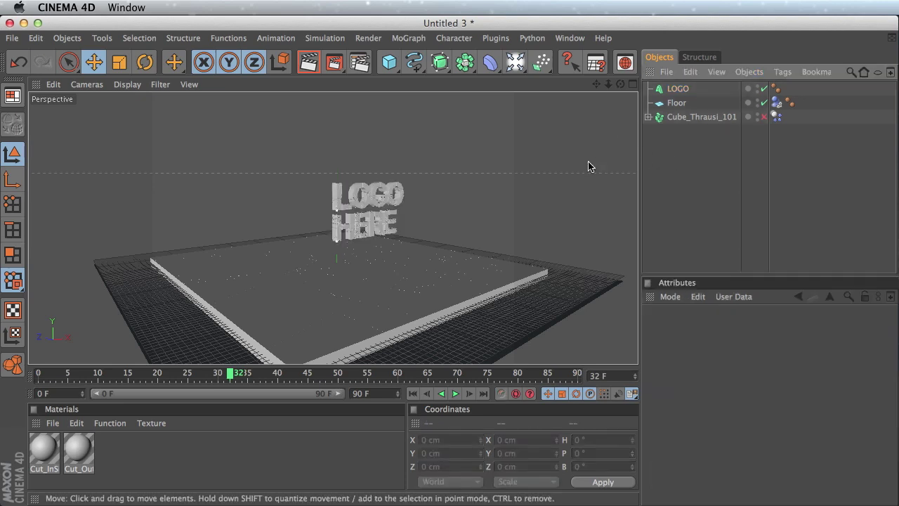
left_click(678, 89)
scroll(820, 428, "down", 3)
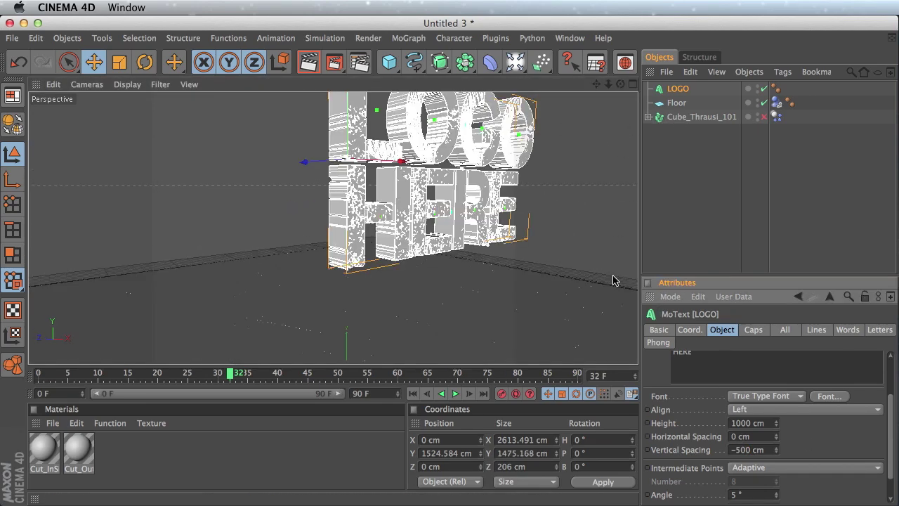
Step: Set the LOGO text's alignment to Middle
left_click_drag(595, 83, 507, 135)
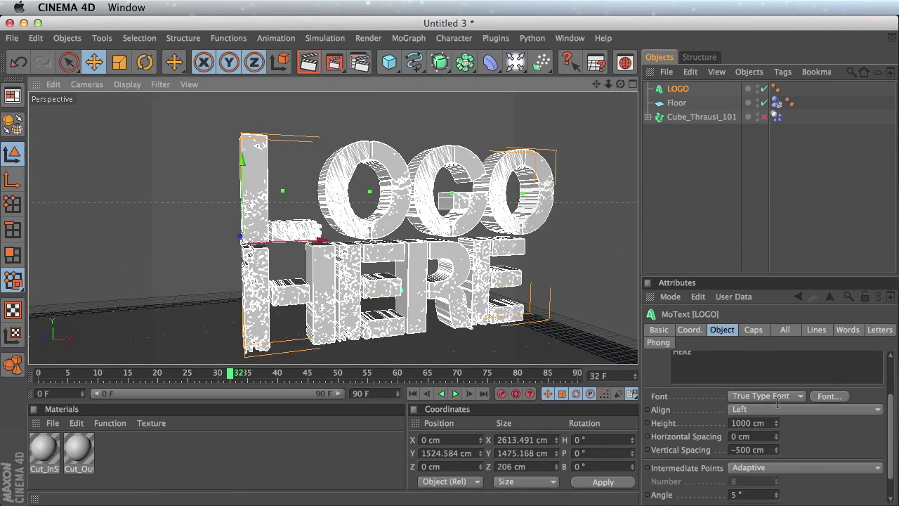
scroll(772, 394, "up", 2)
left_click(766, 438)
left_click(769, 465)
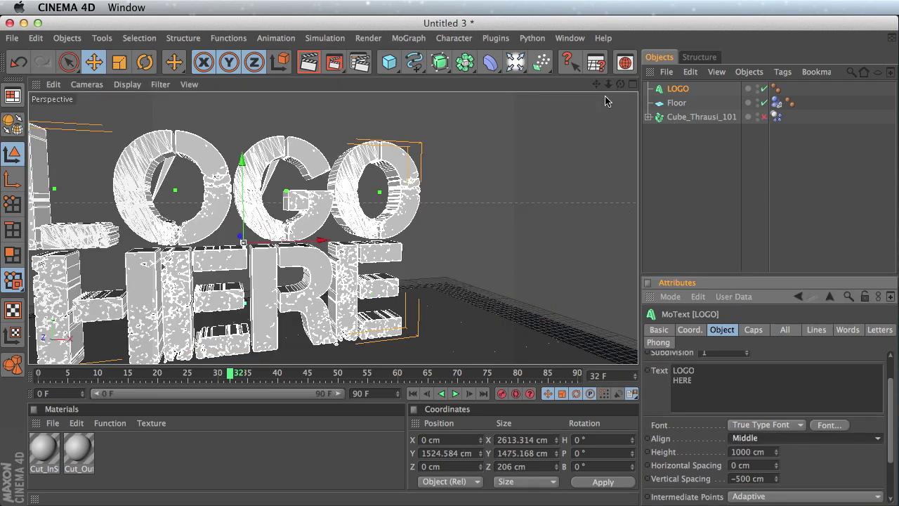
Step: Lower the LOGO text toward the slab to about Y 956 cm
scroll(553, 228, "down", 5)
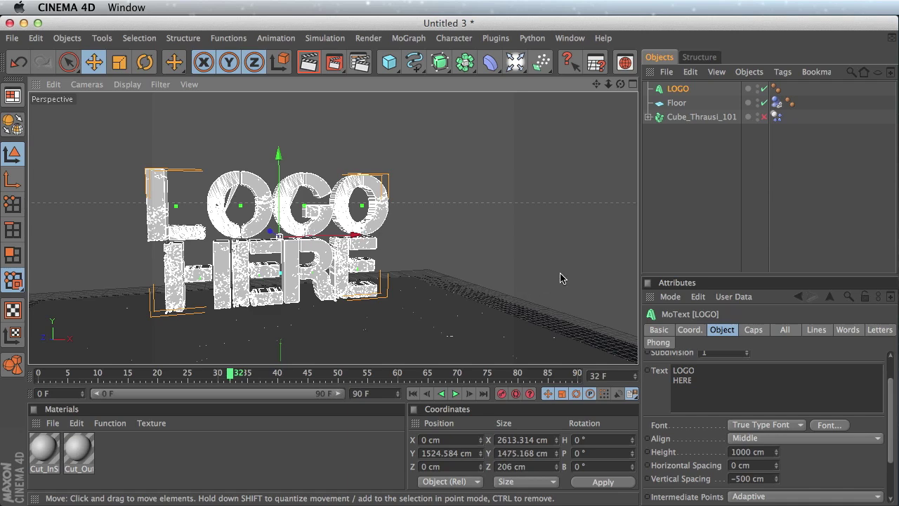
left_click_drag(445, 258, 382, 233, "alt")
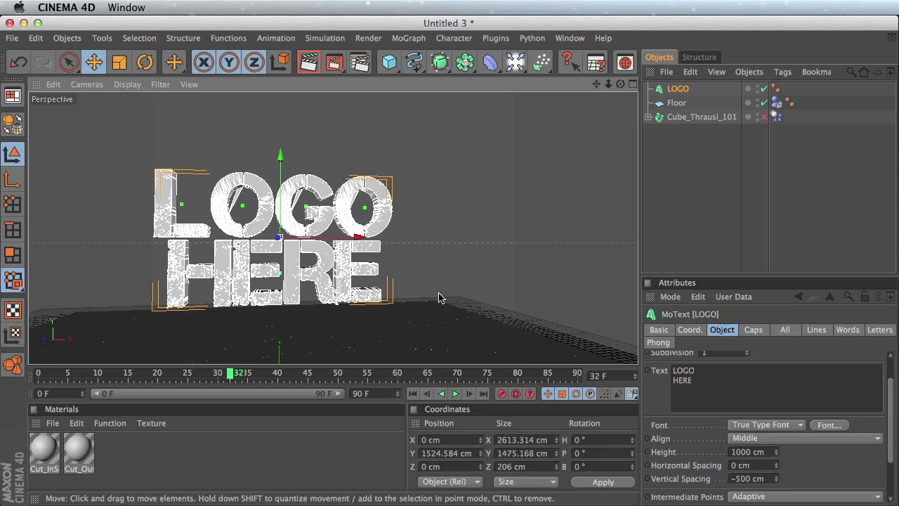
left_click_drag(559, 251, 566, 247, "alt")
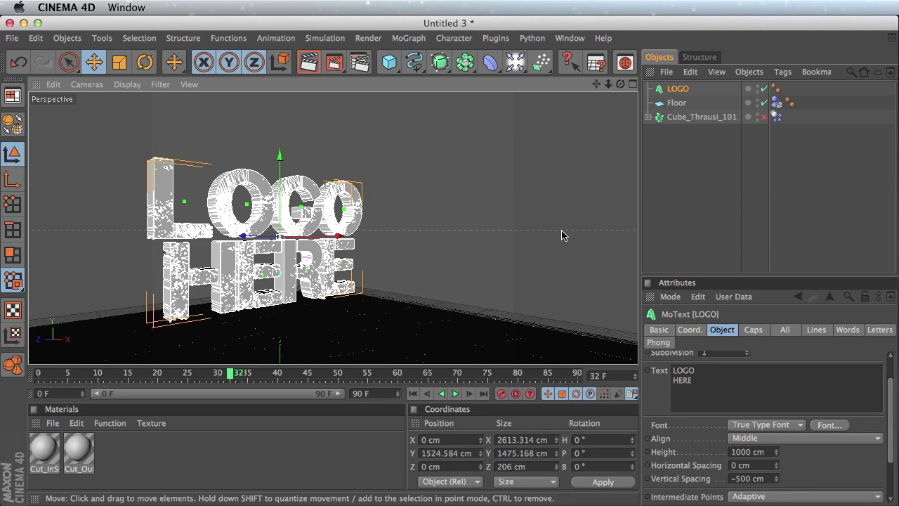
left_click_drag(527, 234, 424, 238, "alt")
left_click_drag(283, 163, 283, 215)
left_click_drag(595, 83, 595, 86)
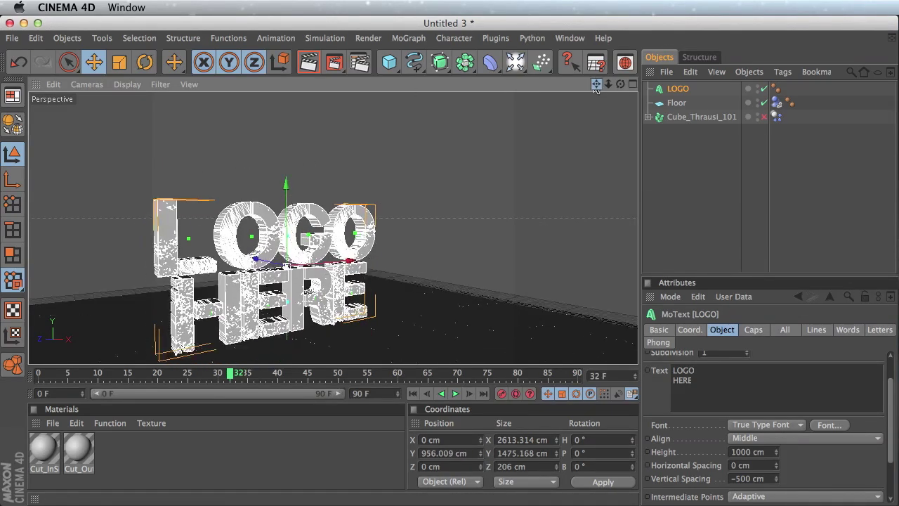
Step: Fine-tune the LOGO text's height above the slab in the Right view to about Y 932 cm, and return to the full Perspective view
middle_click(253, 289)
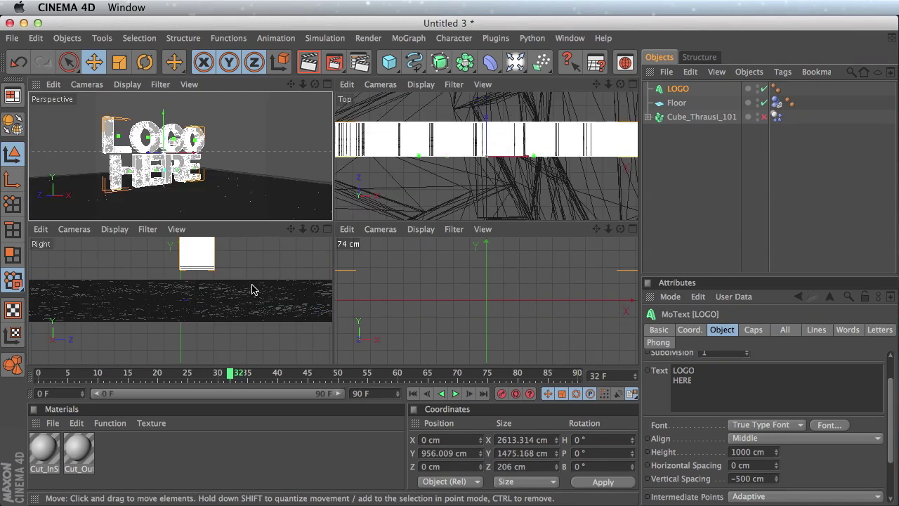
left_click_drag(290, 229, 300, 258)
scroll(257, 300, "down", 5)
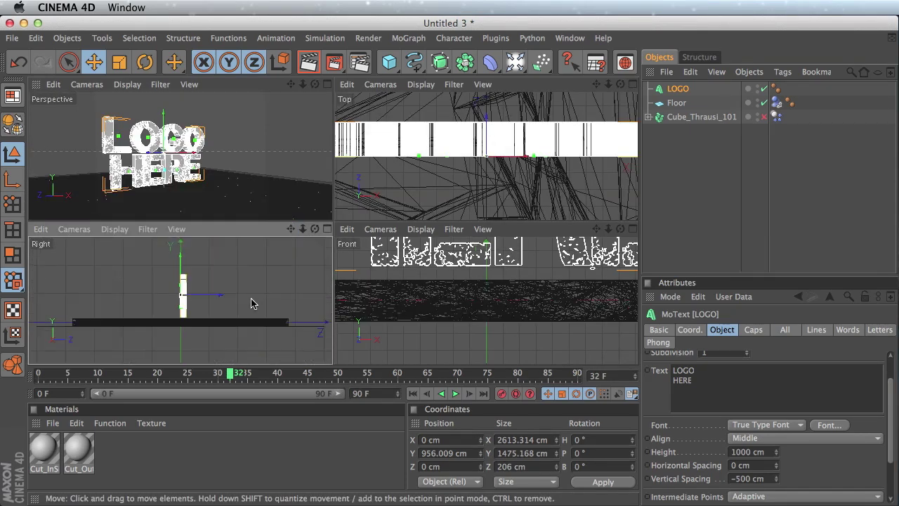
mouse_move(182, 256)
left_mouse_down()
mouse_move(180, 269)
mouse_move(180, 259)
left_mouse_up()
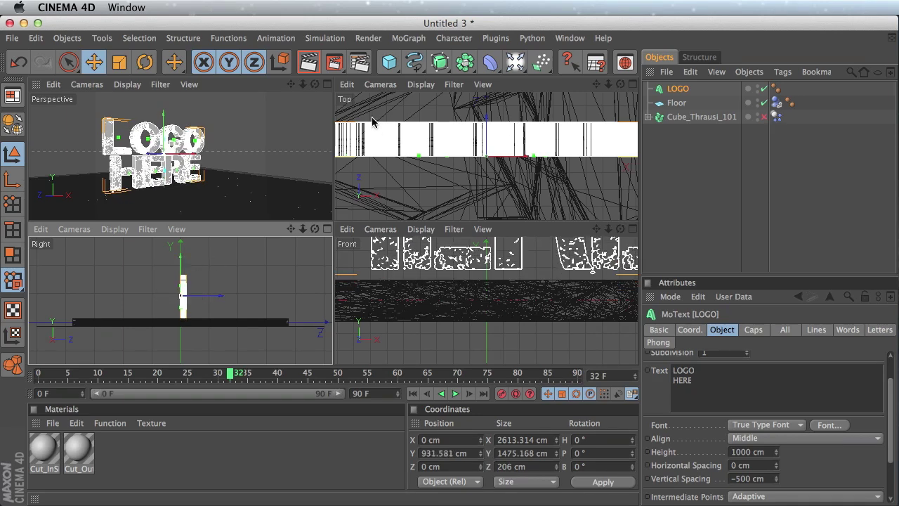
left_click(327, 84)
left_click_drag(595, 83, 541, 203)
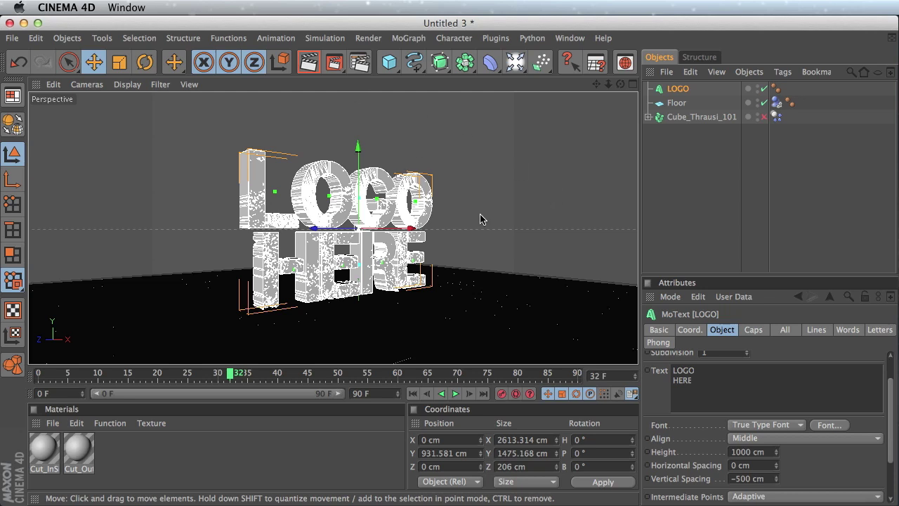
Step: Add a camera to the scene and set its focal length to 15
left_click(516, 63)
left_click(555, 151)
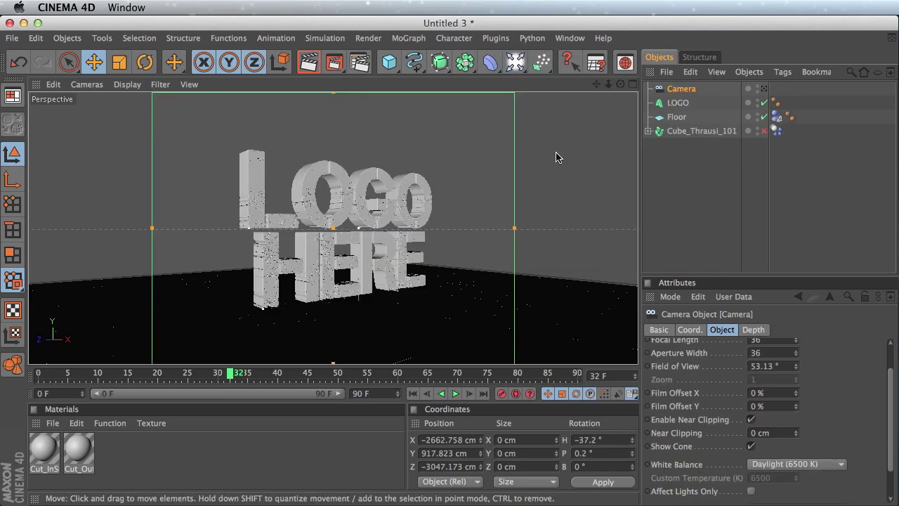
left_click_drag(887, 390, 886, 354)
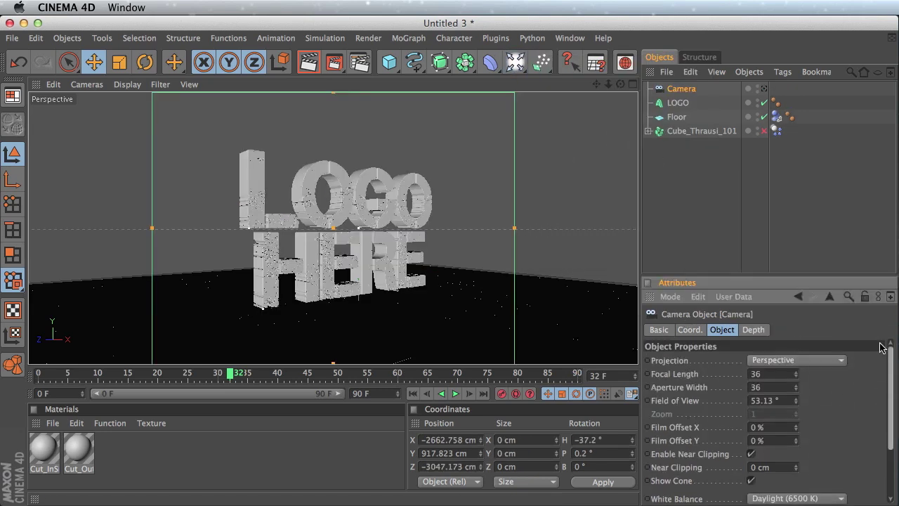
left_click(759, 374)
type("15")
key("Return")
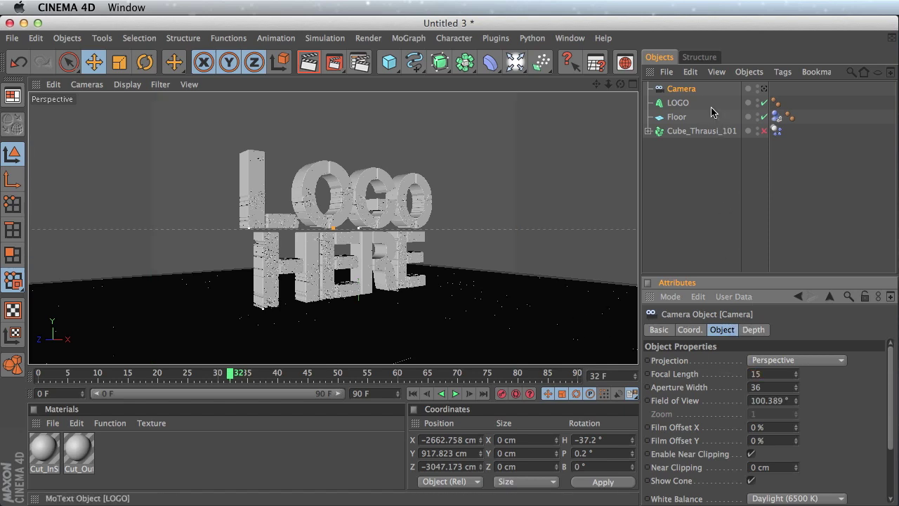
Step: Look through the new camera, set its focal length to 25, and reposition it to frame the whole logo text
left_click(764, 88)
scroll(533, 243, "up", 5)
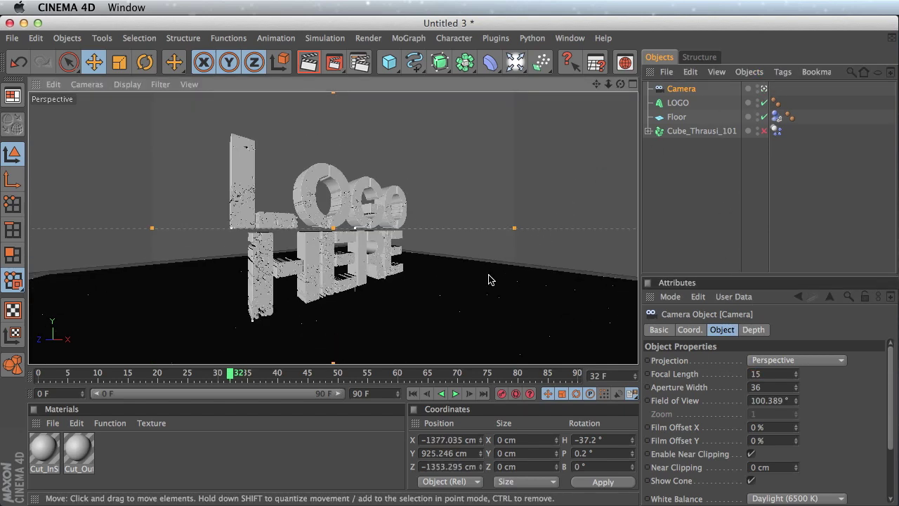
left_click(762, 373)
type("25")
key("Return")
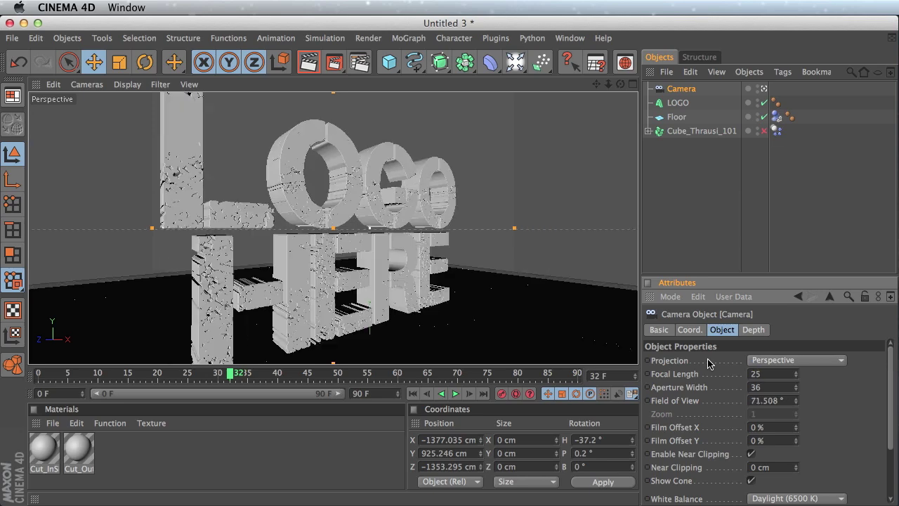
scroll(438, 300, "down", 5)
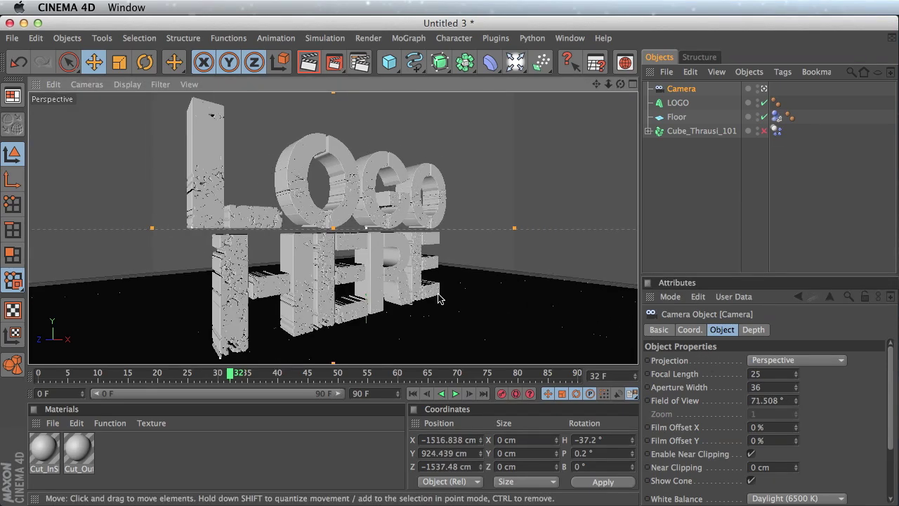
scroll(437, 300, "up", 1)
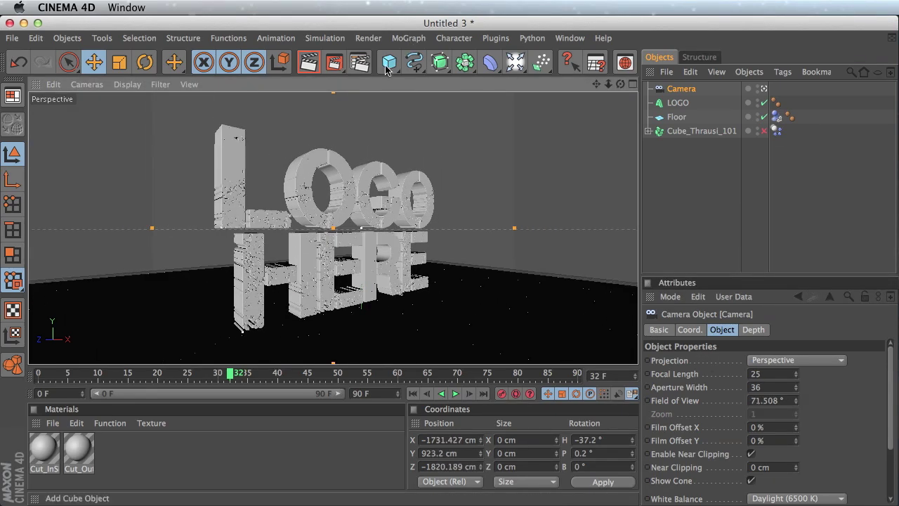
Step: Set the render output size to 1920 x 1080 pixels and check the save options
left_click(359, 61)
left_click(141, 65)
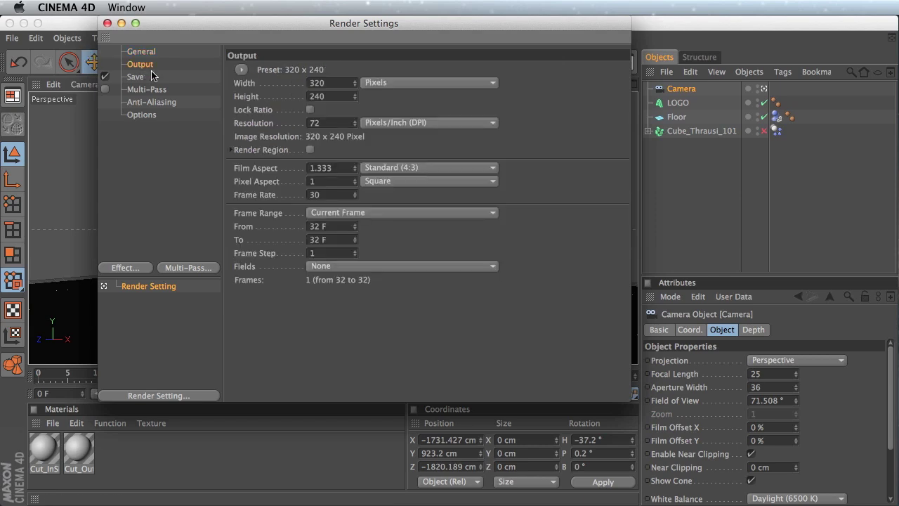
left_click_drag(326, 84, 252, 84)
type("1920")
key("Tab")
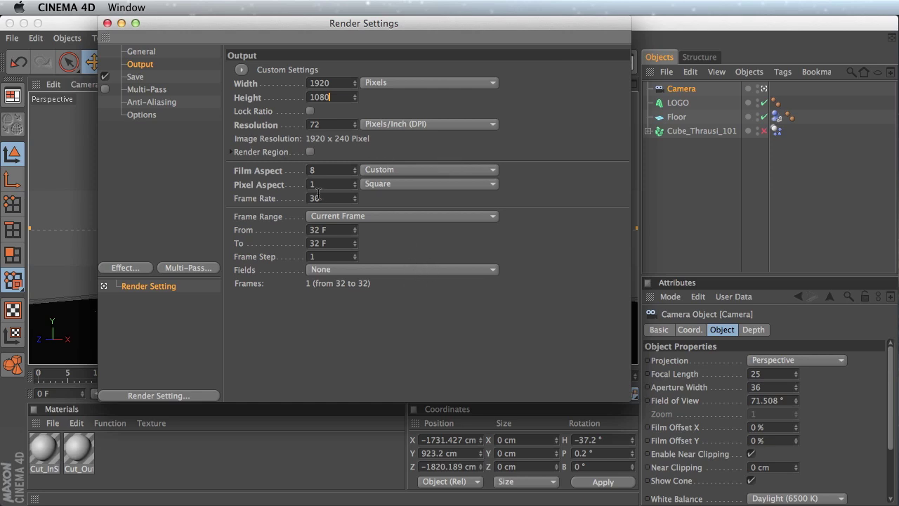
left_click(135, 77)
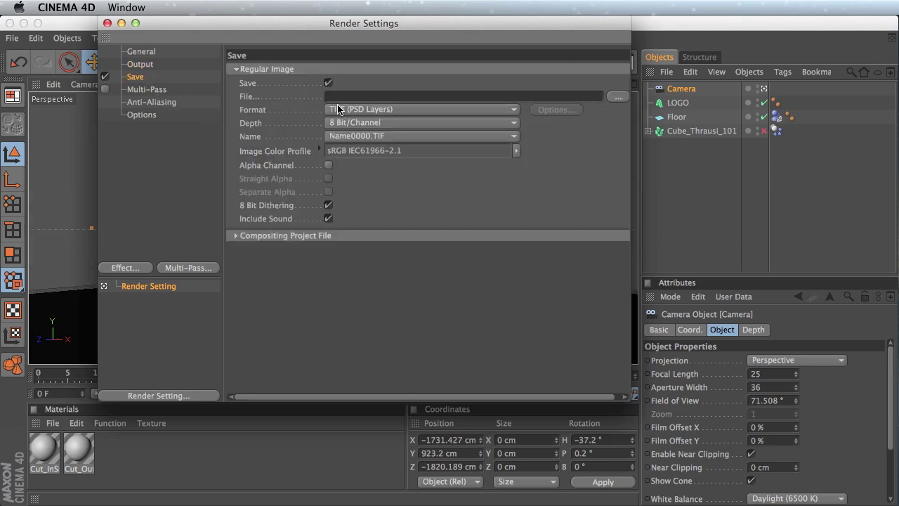
left_click(107, 23)
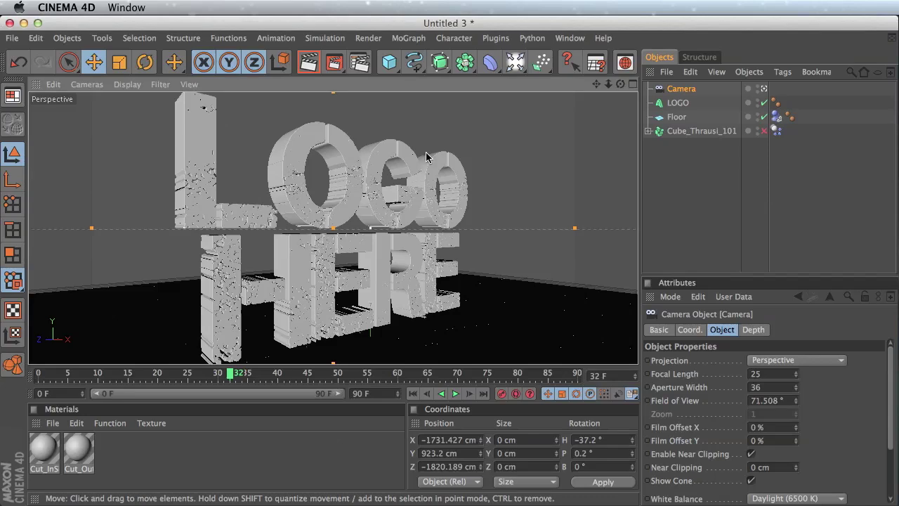
Step: Move the camera back to about X -2081 cm, Z -2281 cm and extend the animation's end to frame 120
scroll(446, 257, "up", 3)
scroll(446, 257, "down", 6)
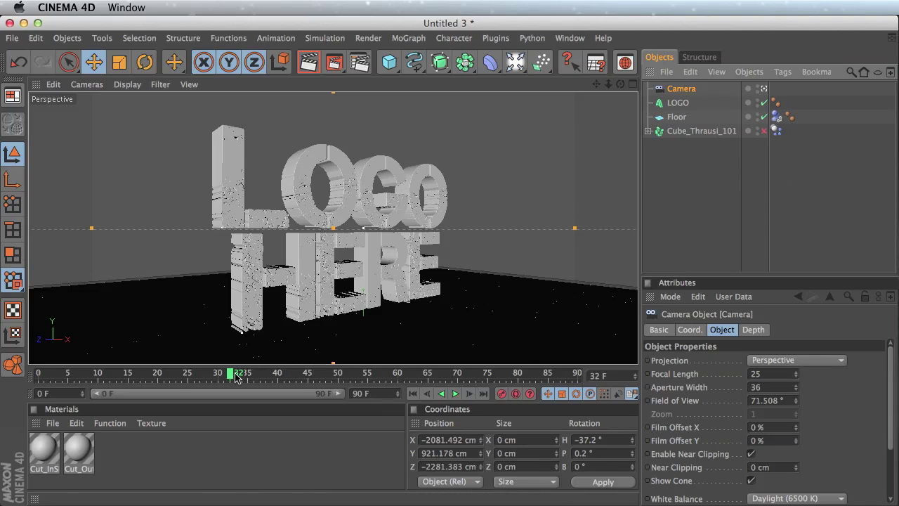
left_click_drag(237, 377, 578, 376)
double_click(370, 395)
type("120")
key("Return")
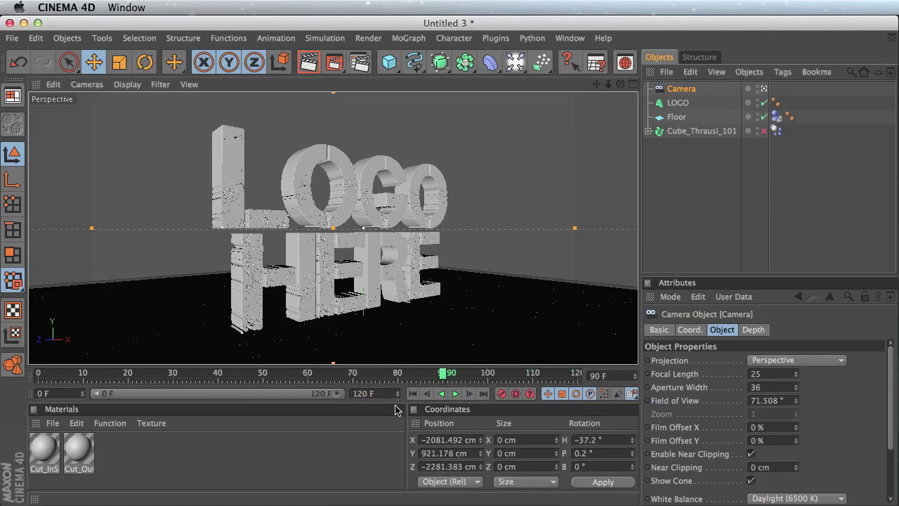
Step: Keyframe all of the camera's position and rotation coordinates at frame 120
left_click_drag(444, 373, 578, 373)
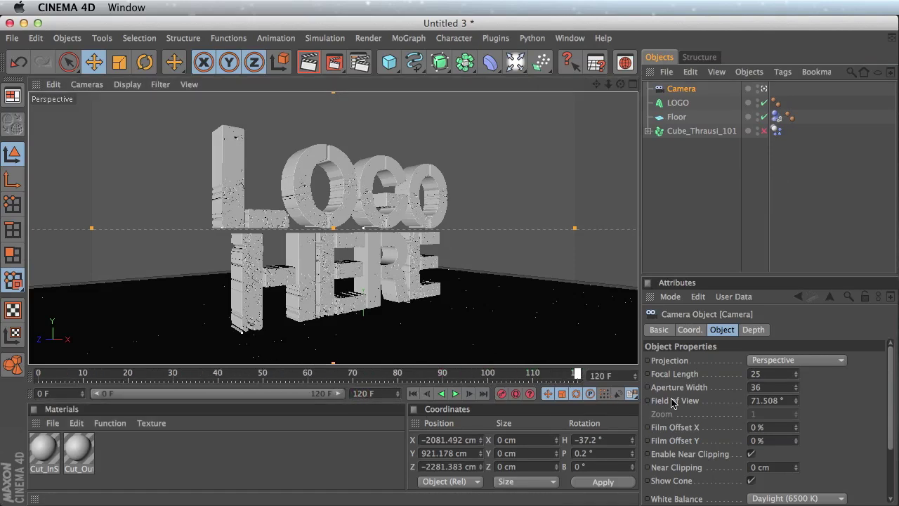
left_click(690, 330)
left_click_drag(647, 362, 654, 388, "ctrl")
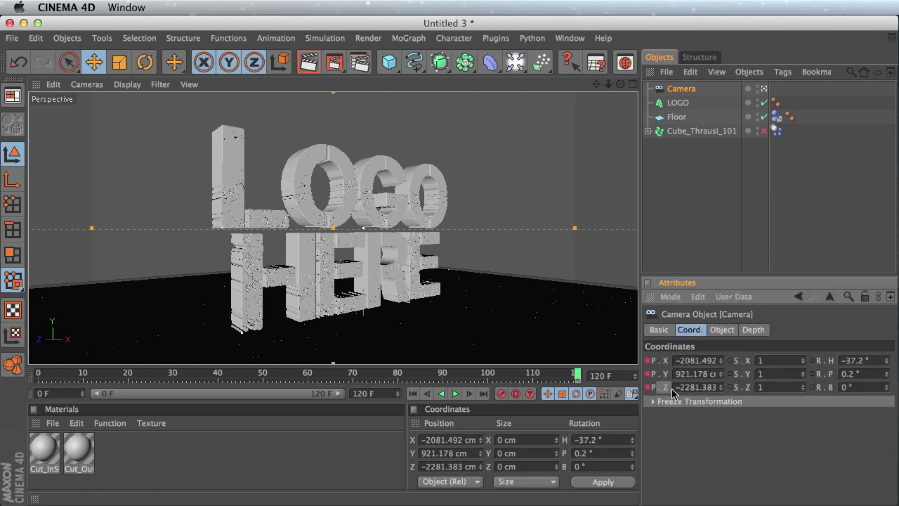
left_click_drag(812, 361, 812, 388, "ctrl")
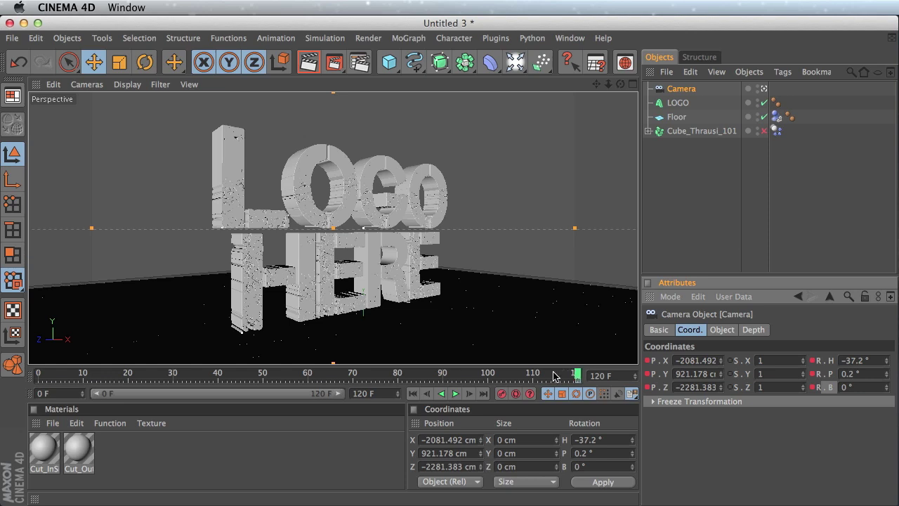
Step: Render a preview of the camera view at frame 120 to check the final logo framing
left_click_drag(554, 375, 4, 362)
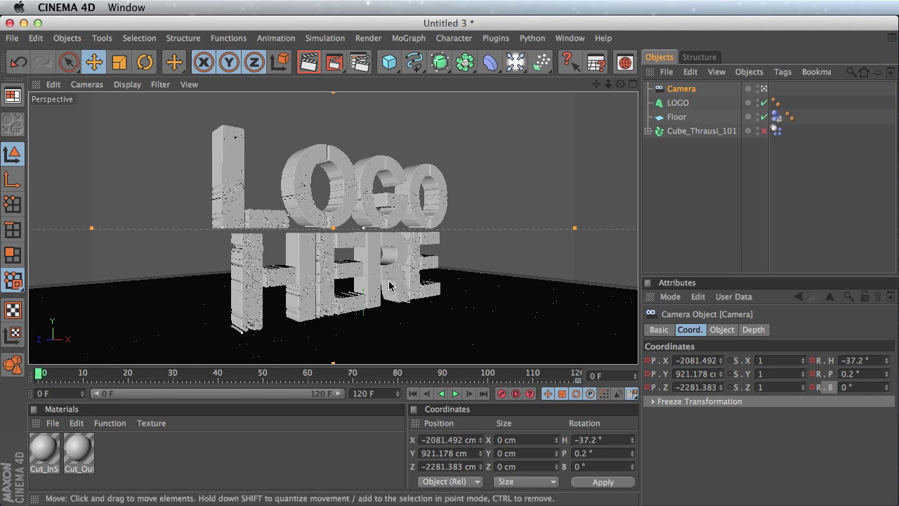
key("shift+g")
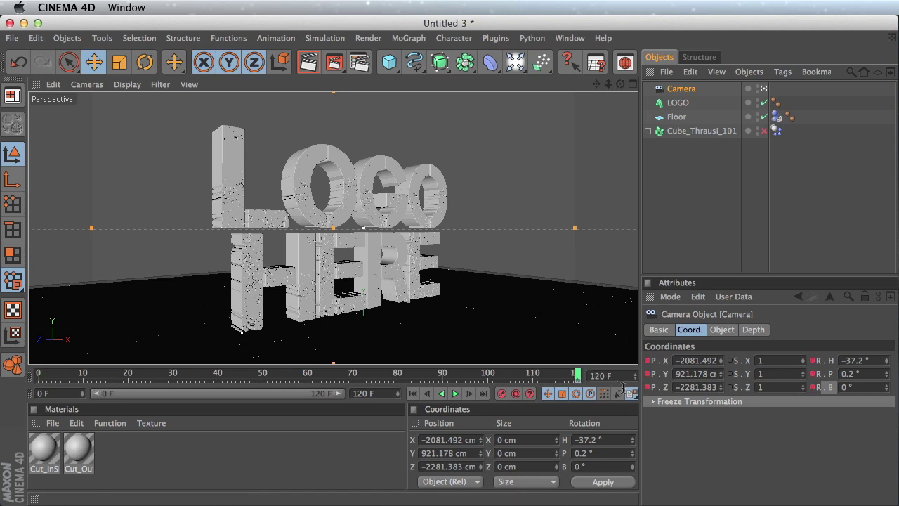
left_click(314, 64)
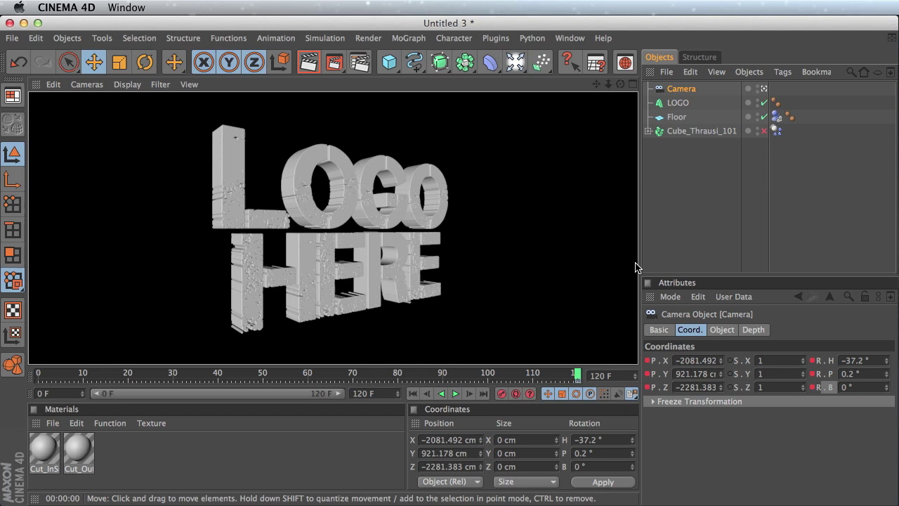
Step: Keyframe the LOGO text's Y position at frame 120
left_click(701, 131)
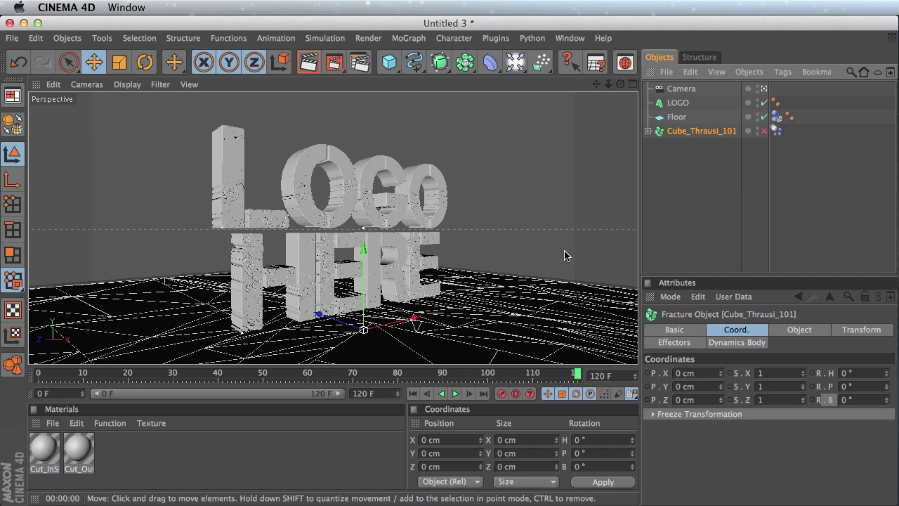
left_click(430, 279)
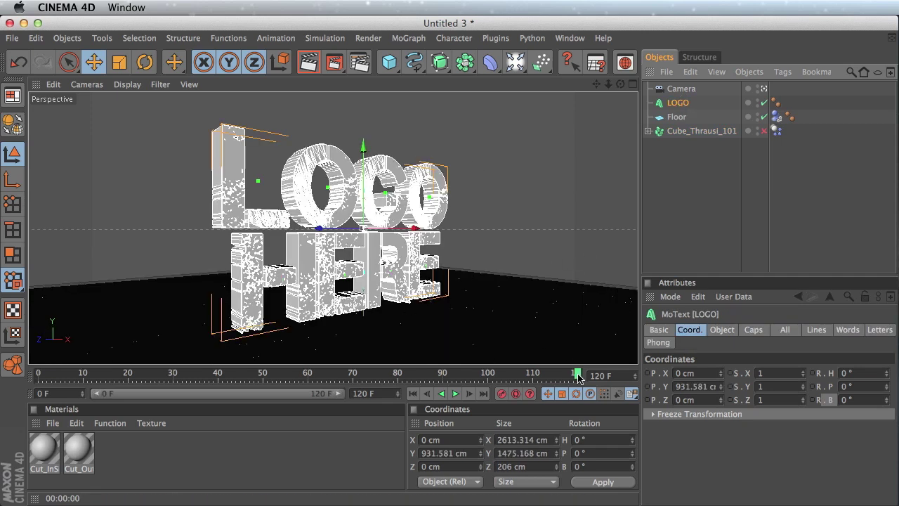
left_click(699, 331)
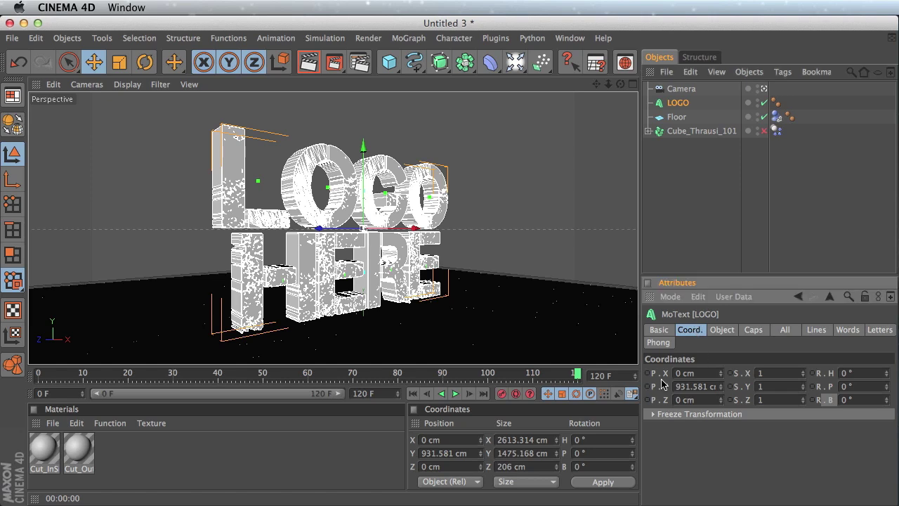
left_click(647, 387)
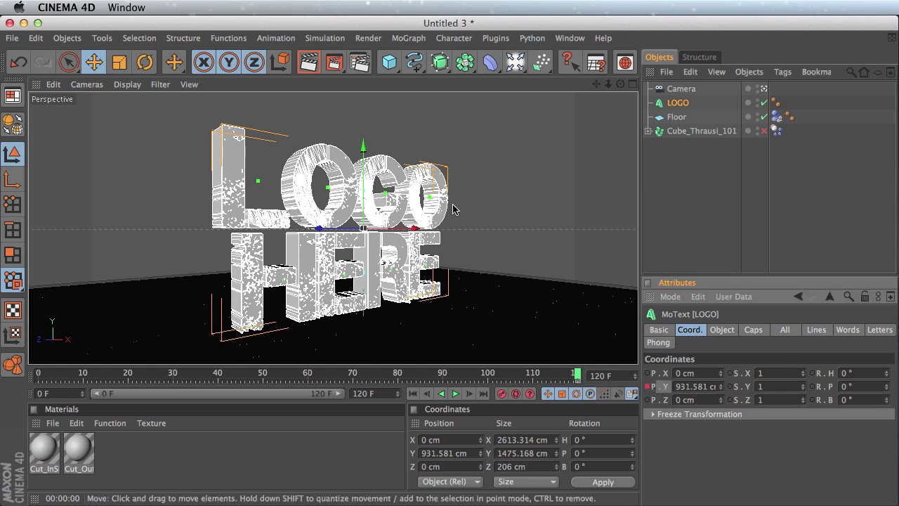
Step: At frame 0, lower the LOGO text beneath the floor to about Y -884 cm, keyframe its Y position, and scrub through the rise
left_click_drag(363, 151, 364, 185)
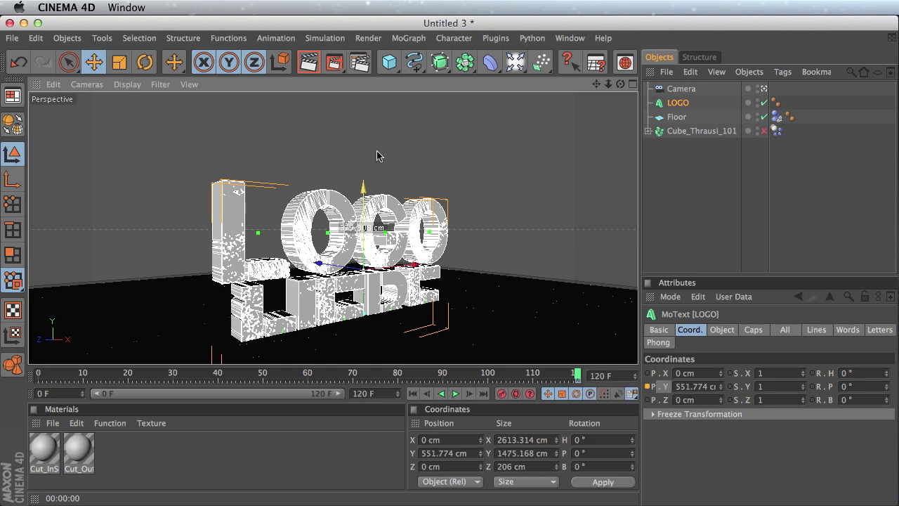
left_click(573, 375)
left_click_drag(495, 374, 37, 372)
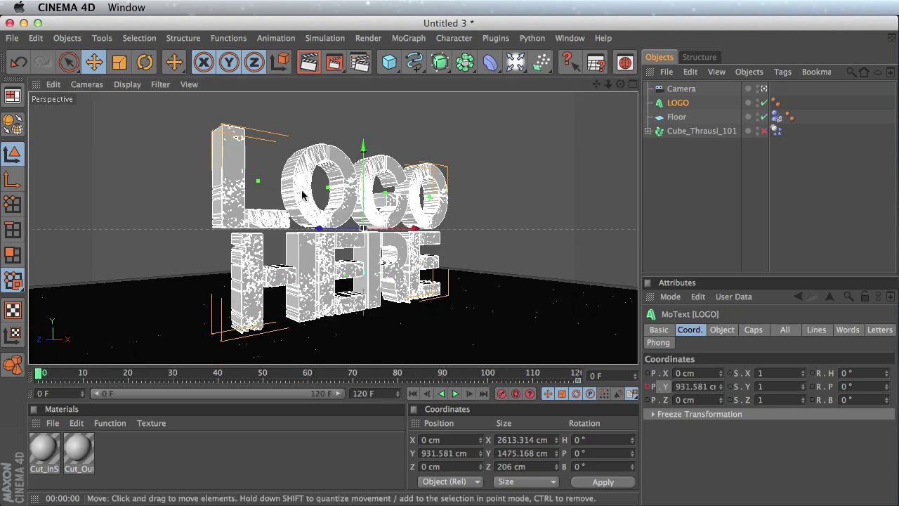
left_click_drag(362, 154, 363, 319)
left_click_drag(391, 223, 391, 198, "alt")
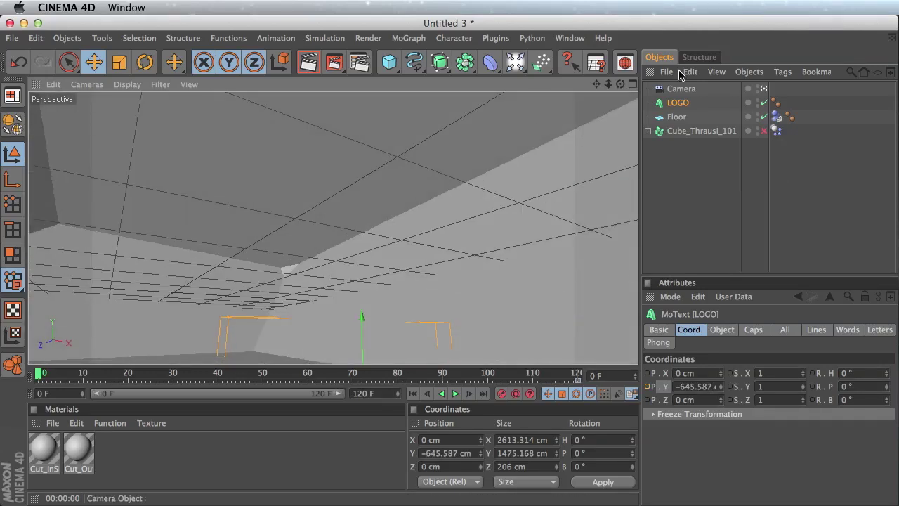
left_click_drag(596, 84, 596, 33)
left_click_drag(364, 266, 363, 288)
mouse_move(428, 281)
left_mouse_down("alt")
mouse_move(413, 275)
mouse_move(418, 281)
left_mouse_up("alt")
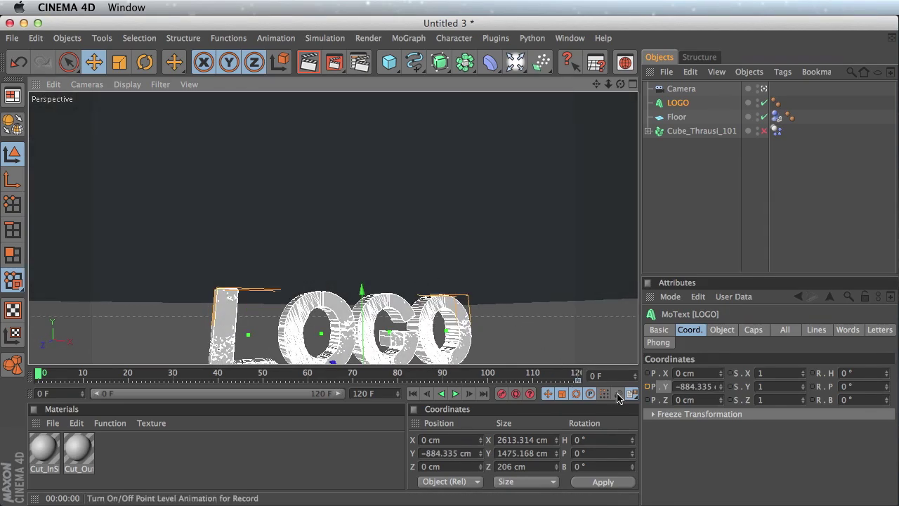
left_click(647, 386)
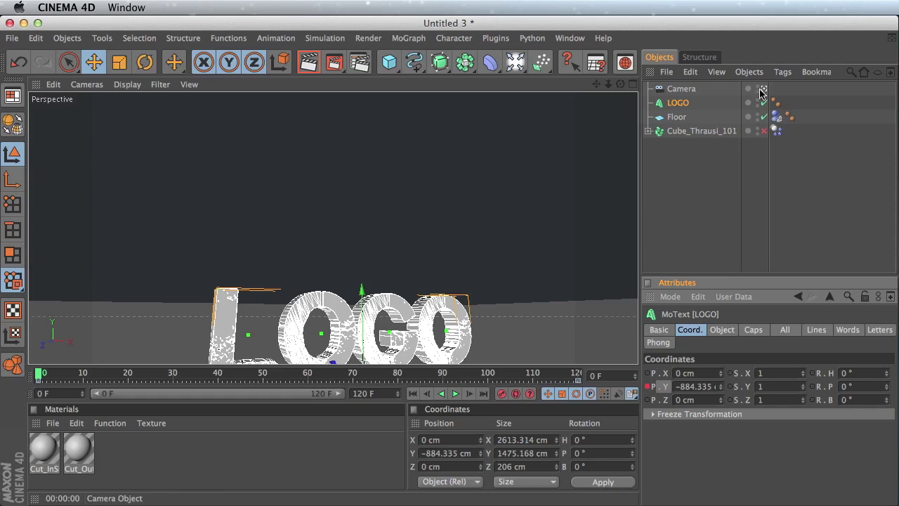
left_click_drag(38, 373, 576, 379)
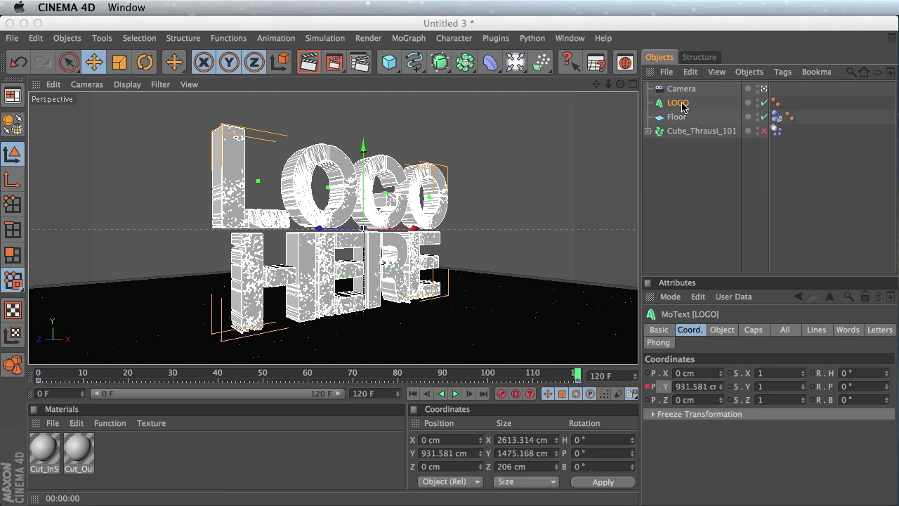
Step: Make the LOGO text a dynamics collider
left_click(286, 27)
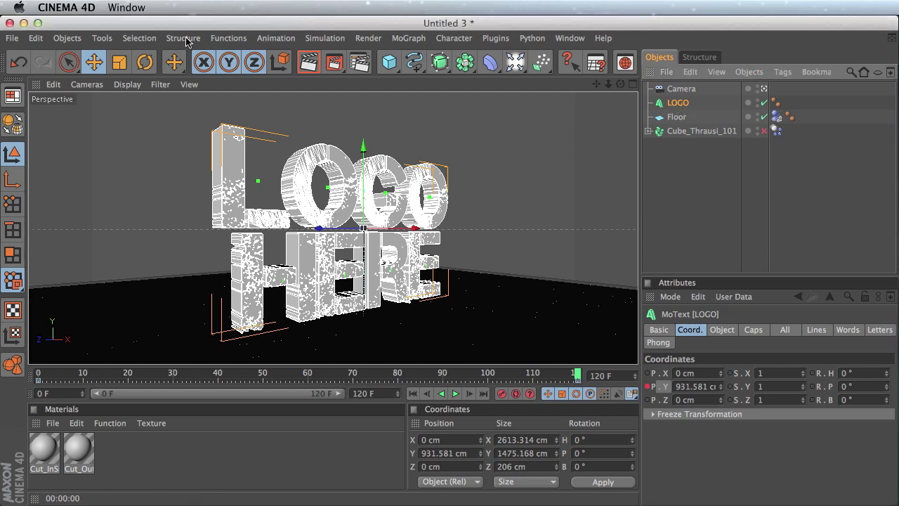
left_click(315, 39)
mouse_move(344, 73)
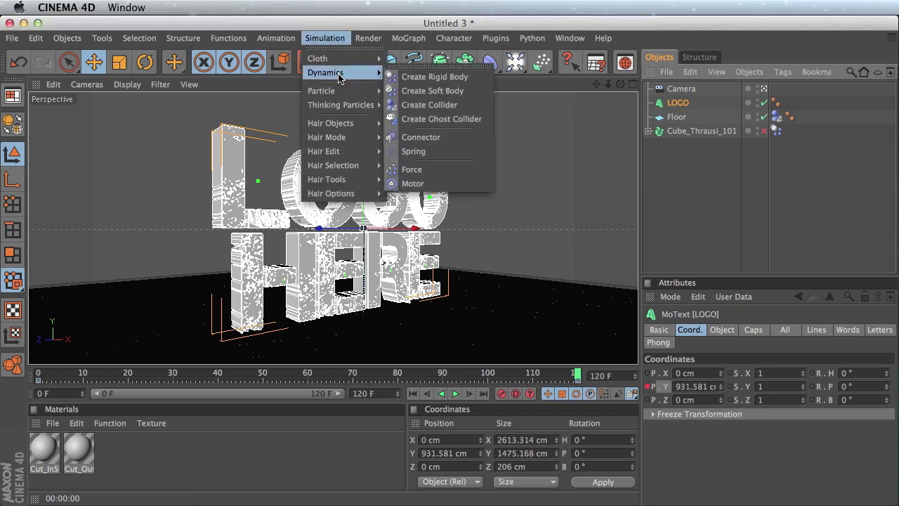
left_click(423, 106)
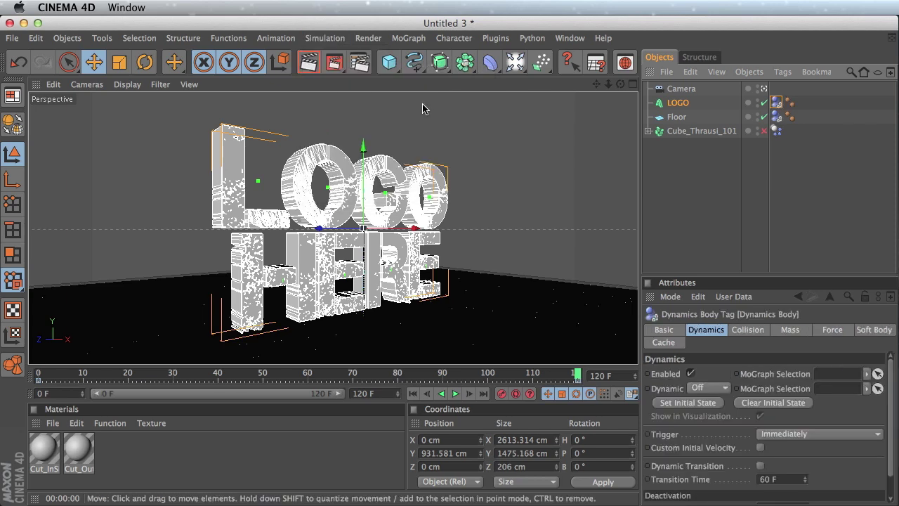
Step: Play the collision simulation from frame 0 to the end and examine how the logo breaks through the slab from another angle
left_click(676, 118)
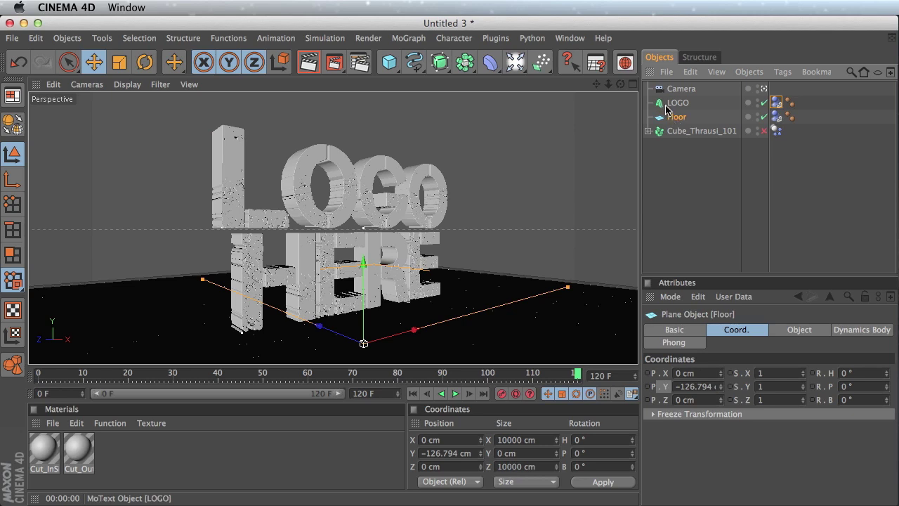
left_click(677, 104)
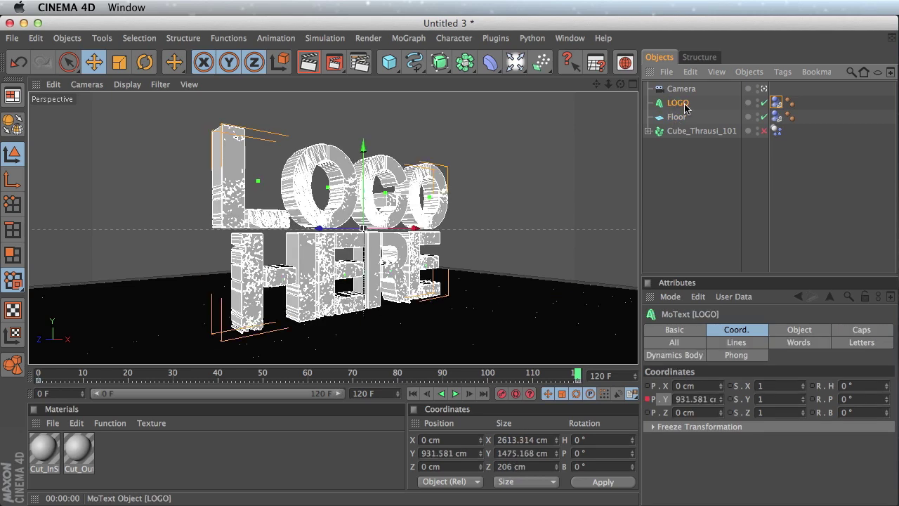
left_click(776, 102)
left_click(413, 393)
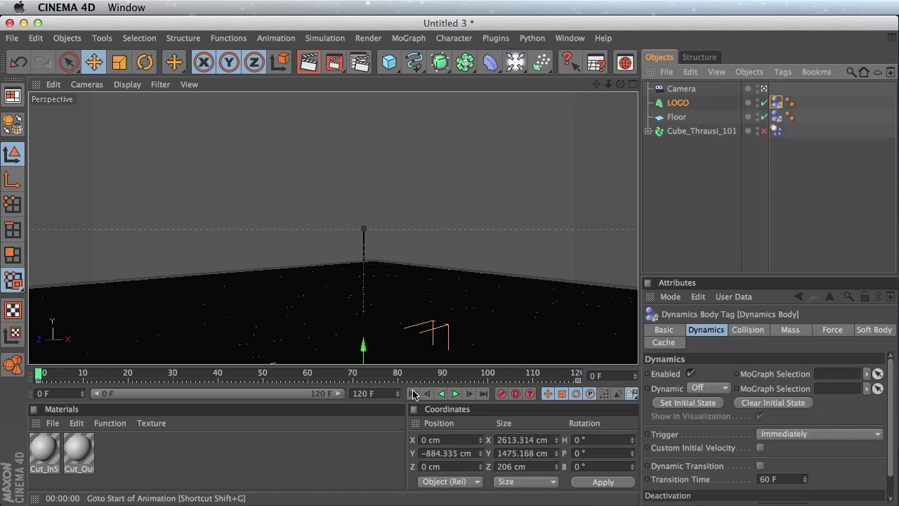
left_click(455, 394)
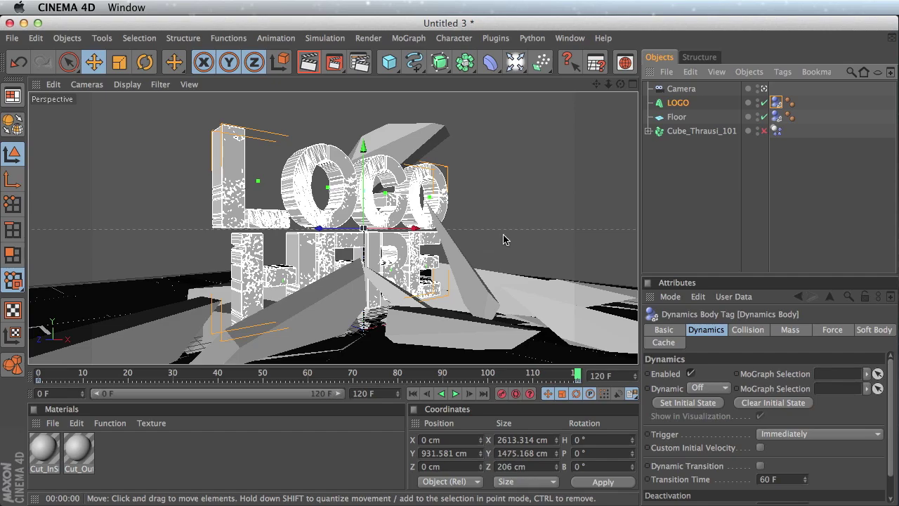
mouse_move(483, 264)
left_mouse_down("alt")
mouse_move(590, 277)
mouse_move(502, 239)
mouse_move(562, 255)
mouse_move(483, 247)
left_mouse_up("alt")
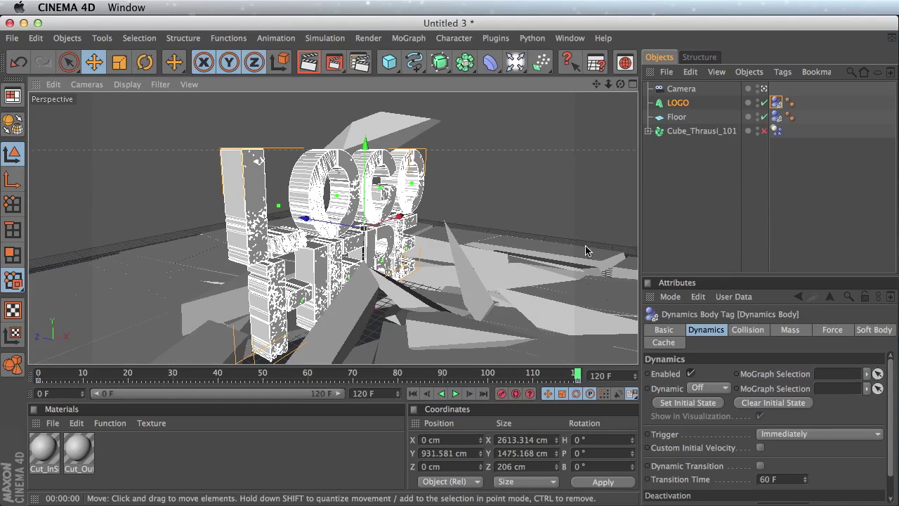
left_click(413, 393)
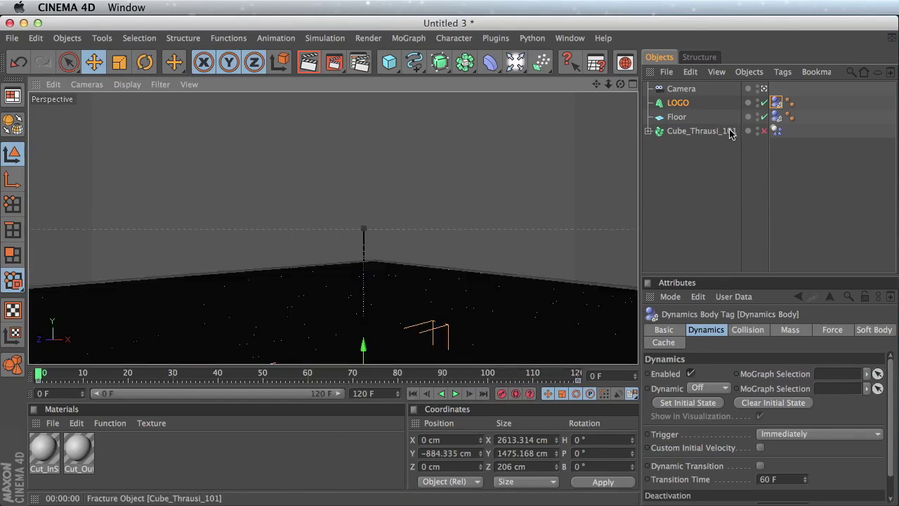
Step: Move the Floor below Cube_Thrausi_101 in the object hierarchy and run Thrausi on the fractured slab
left_click(680, 132)
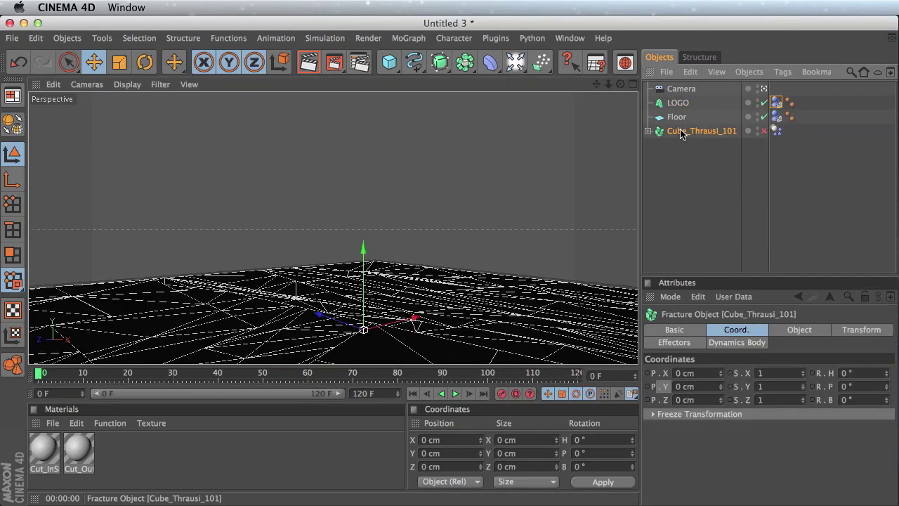
left_click_drag(677, 117, 677, 138)
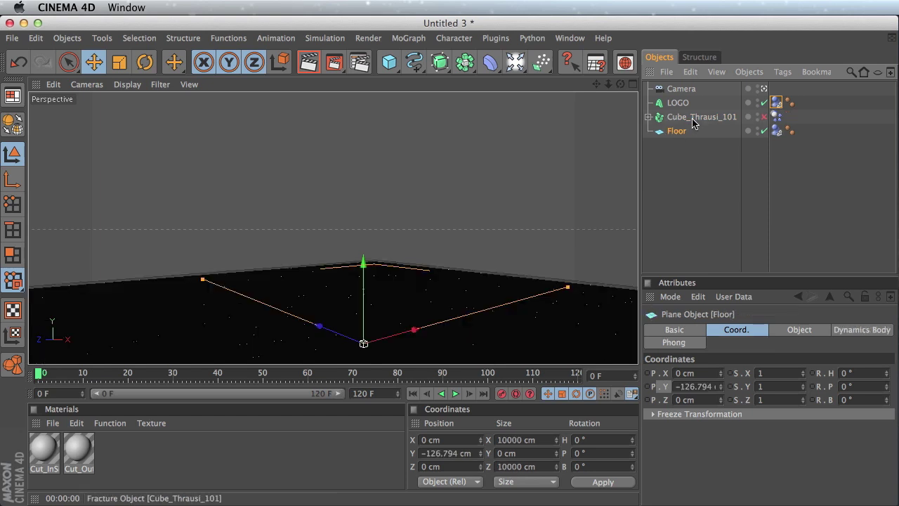
left_click(697, 116)
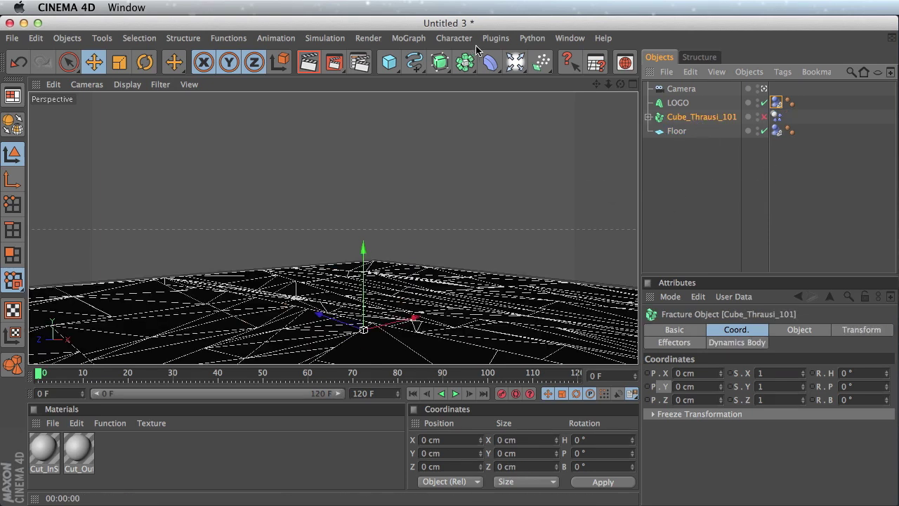
left_click(495, 38)
left_click(632, 97)
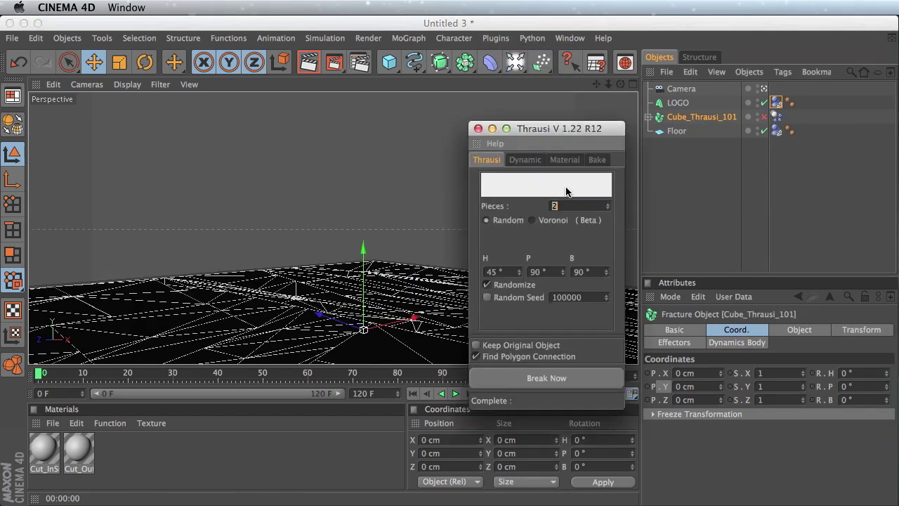
left_click(538, 379)
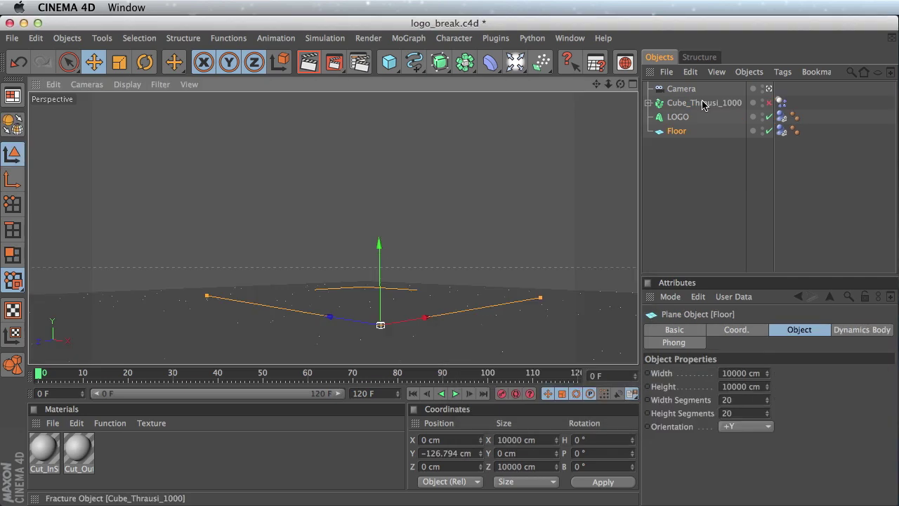
Step: Play the simulation with the Cube_Thrausi_1000 slab and inspect the collision settings of its dynamics tag
left_click(703, 103)
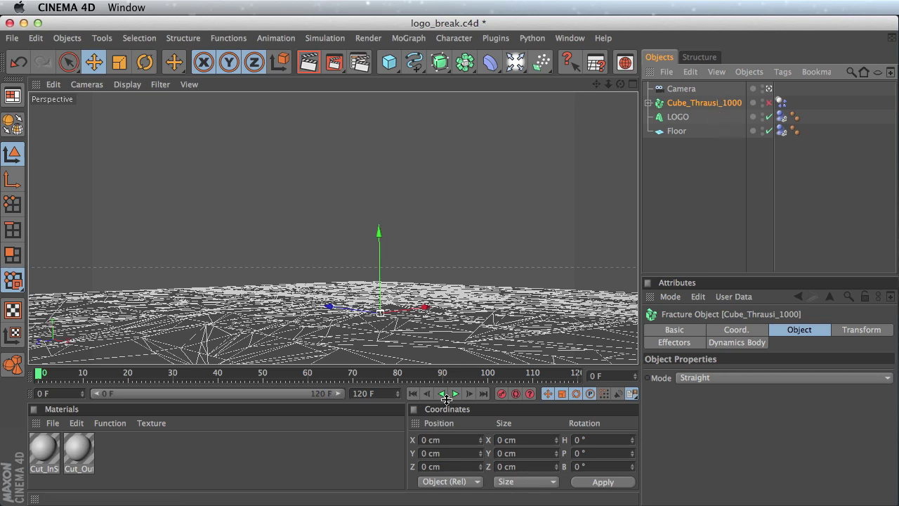
left_click(687, 237)
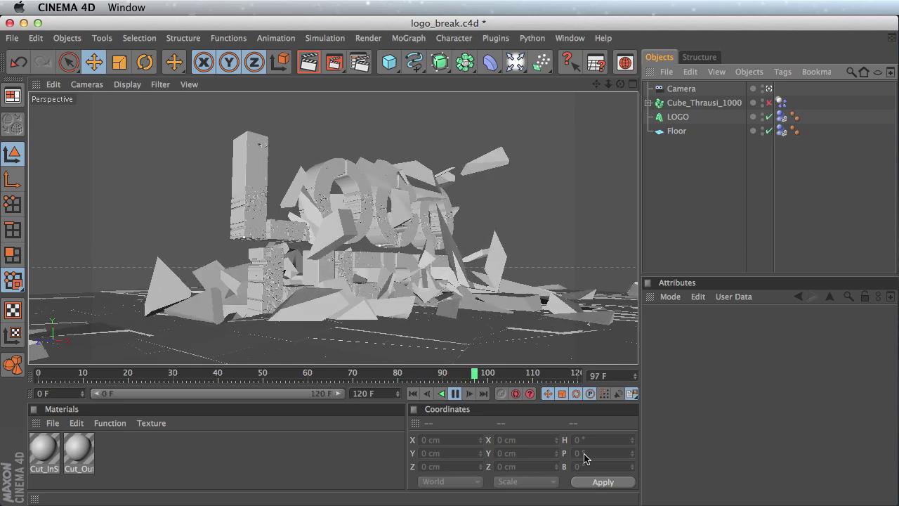
left_click(781, 102)
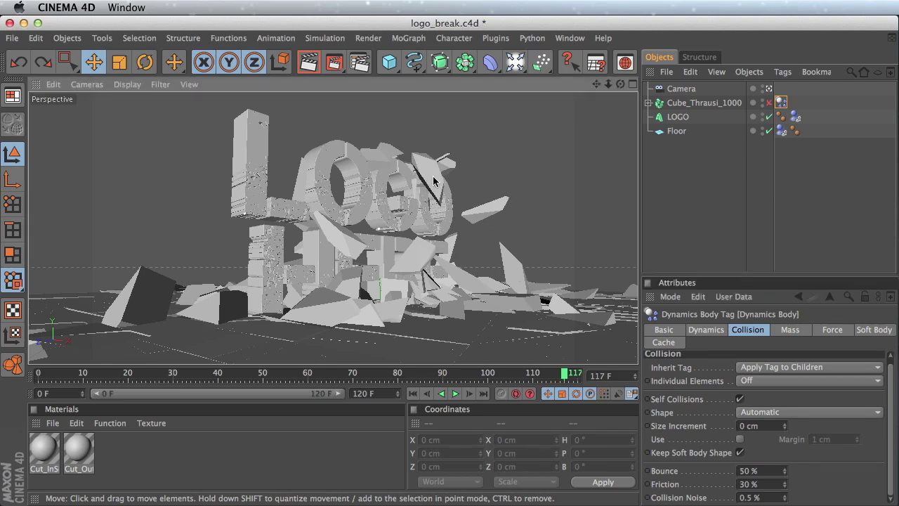
Step: Examine the fragments caught in and around the logo letters at frame 117 from several angles, picking individual pieces
left_click(432, 201)
left_click_drag(541, 227, 471, 259, "alt")
left_click(404, 179)
left_click(401, 158)
left_click(426, 137)
left_click_drag(283, 191, 411, 198, "alt")
left_click(288, 208)
left_click_drag(541, 206, 509, 157, "alt")
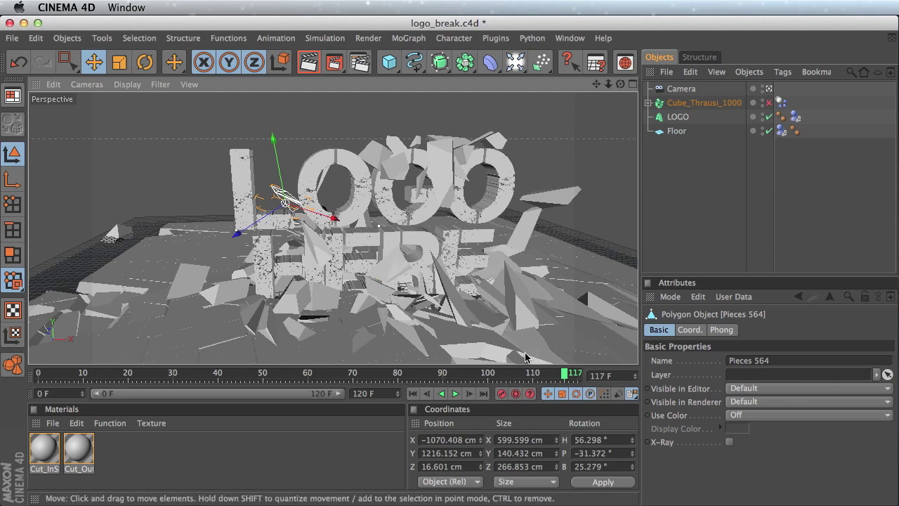
Step: At frame 0, add a cube and place it within the logo text beneath the floor, at about Y -1127 cm and Z 140 cm
left_click(412, 394)
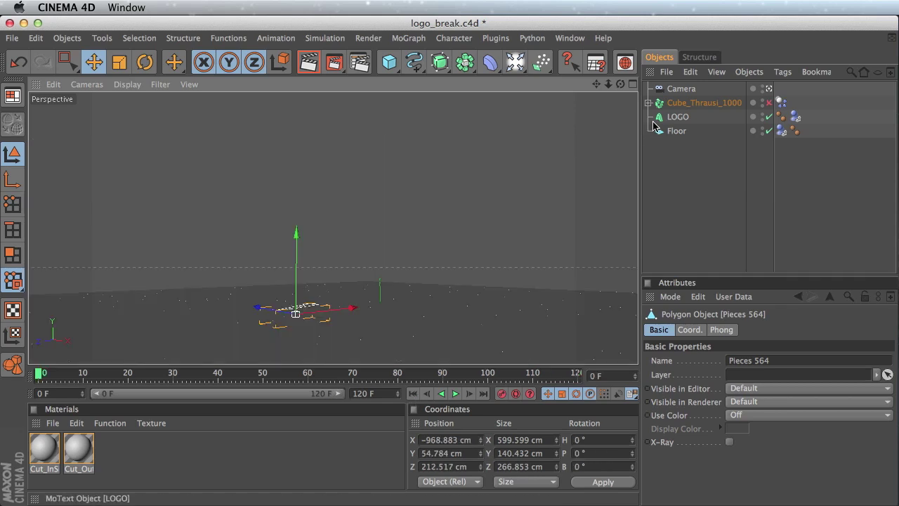
left_click(633, 84)
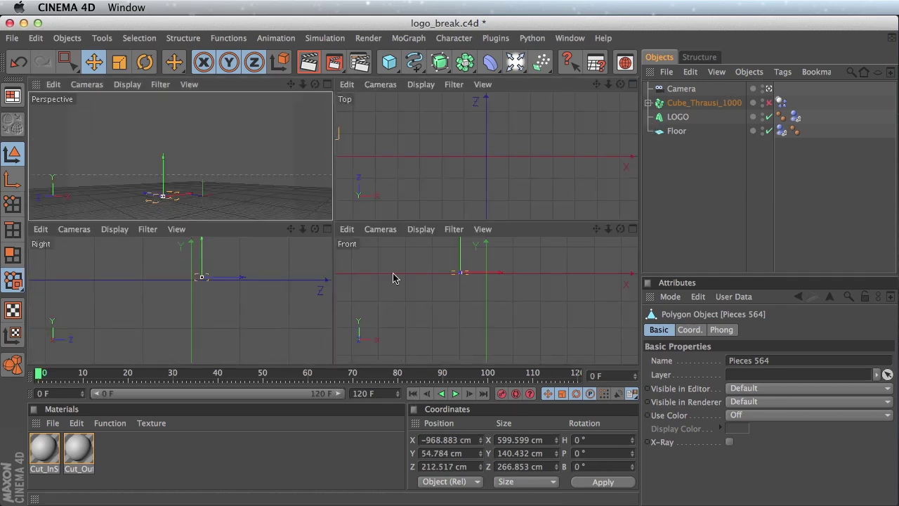
left_click(326, 229)
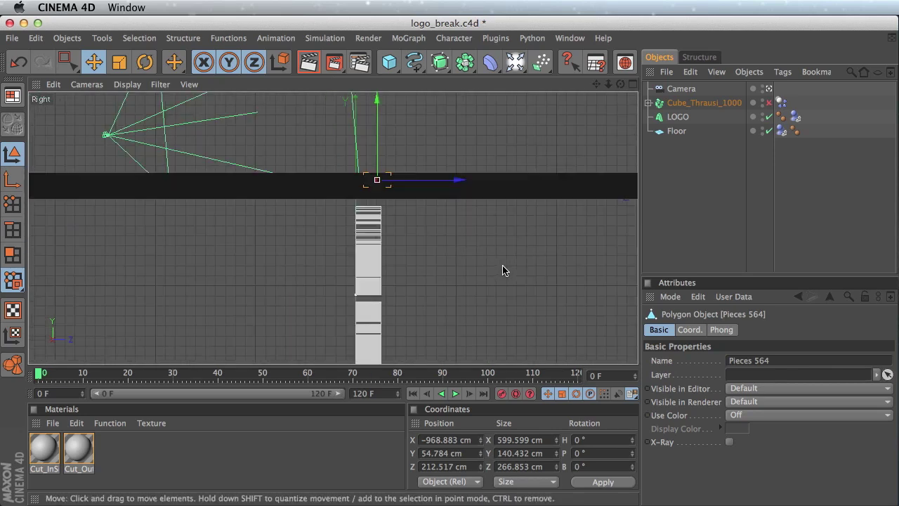
left_click_drag(596, 84, 564, 40)
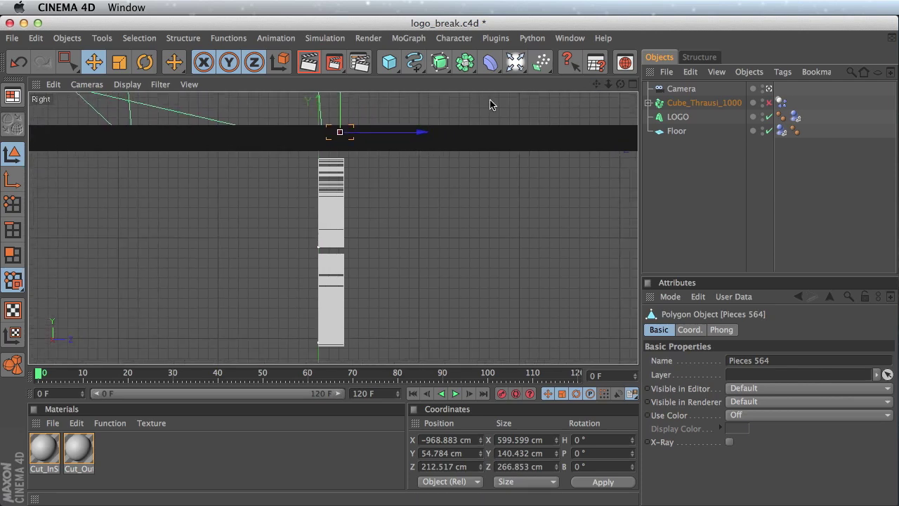
left_click(395, 65)
left_click_drag(317, 107, 316, 219)
left_click_drag(318, 250, 381, 251)
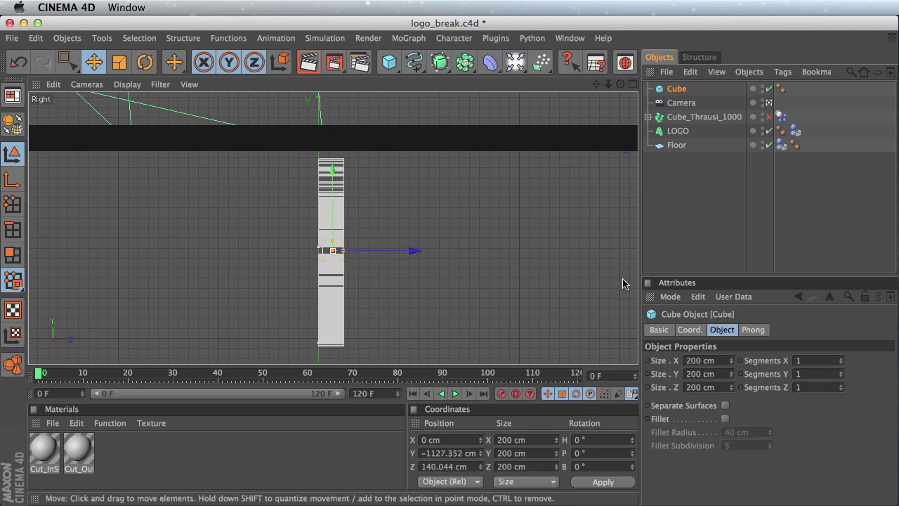
Step: Resize the cube to about 210 x 1489 x 379 cm and center it around the logo's depth at about Y -1379 cm, Z 119 cm
left_click_drag(733, 363, 733, 356)
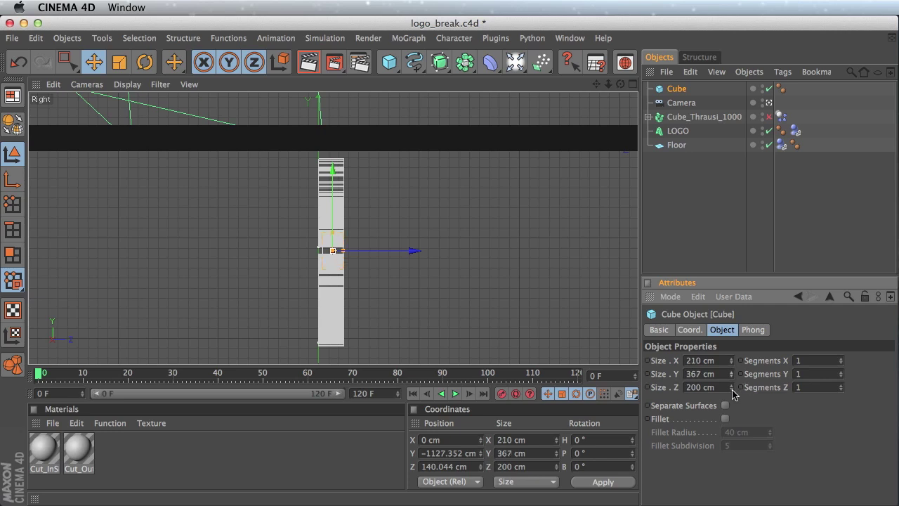
left_click_drag(731, 390, 731, 379)
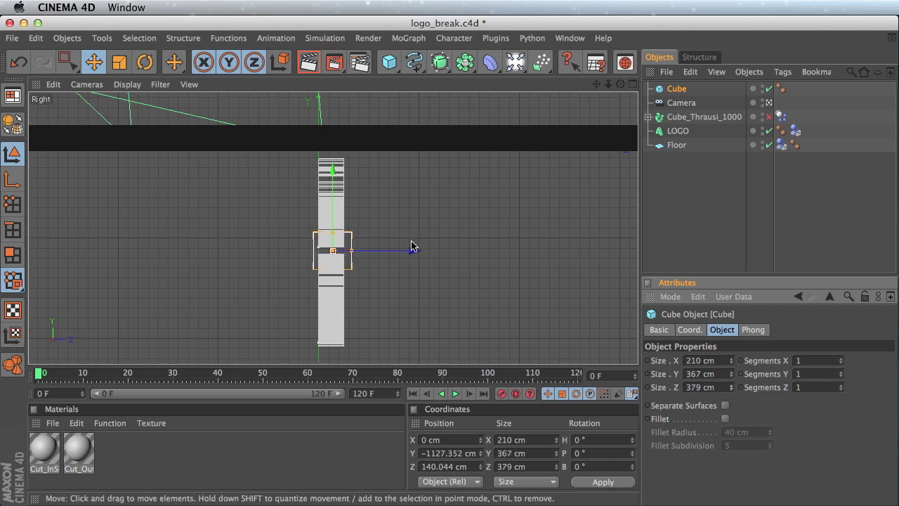
left_click_drag(414, 247, 412, 248)
double_click(692, 374)
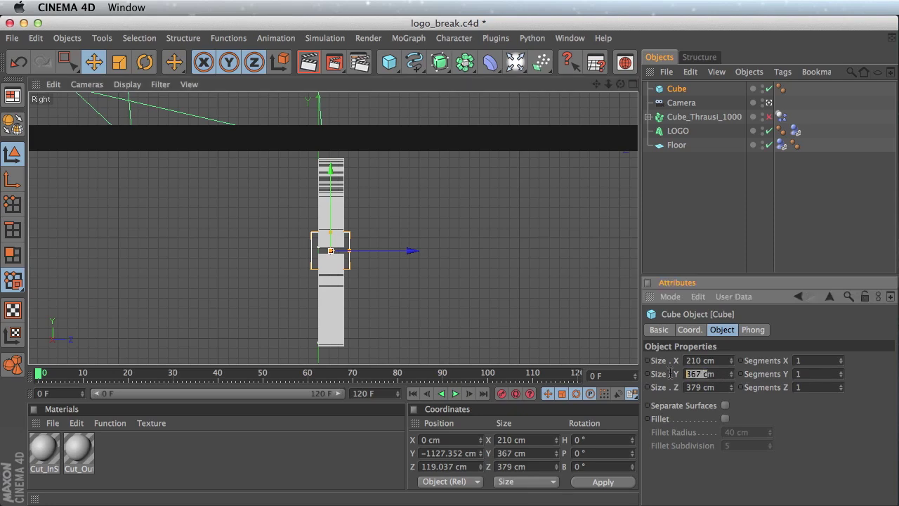
type("2000")
key("Return")
mouse_move(335, 191)
left_mouse_down()
mouse_move(331, 168)
mouse_move(332, 205)
mouse_move(331, 197)
left_mouse_up()
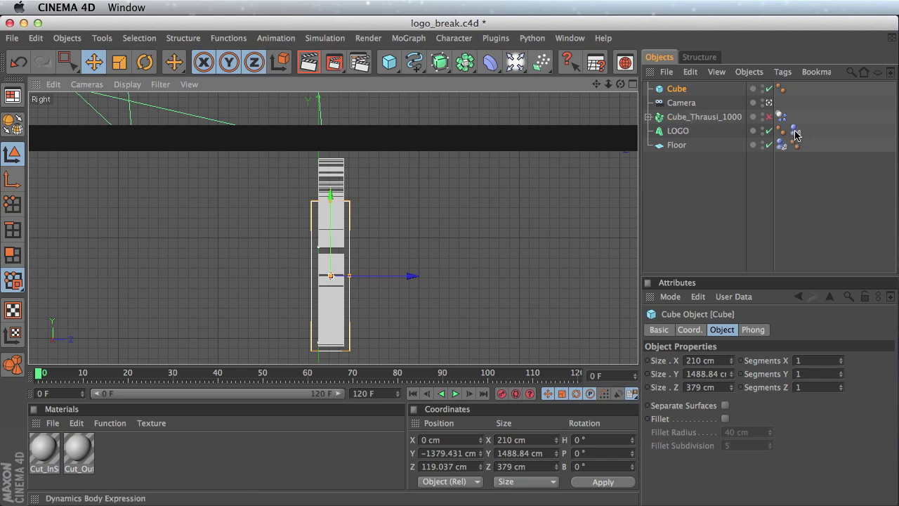
Step: Transfer the dynamics collider tag from the LOGO text to the cube and set the cube's X size to 3500 cm
left_click_drag(796, 132, 795, 89)
left_click(681, 90)
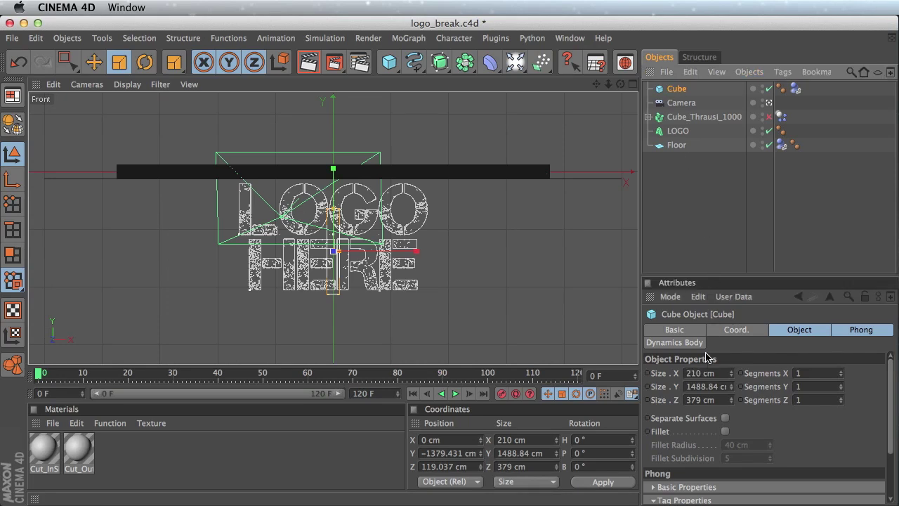
double_click(698, 373)
type("3500")
key("Return")
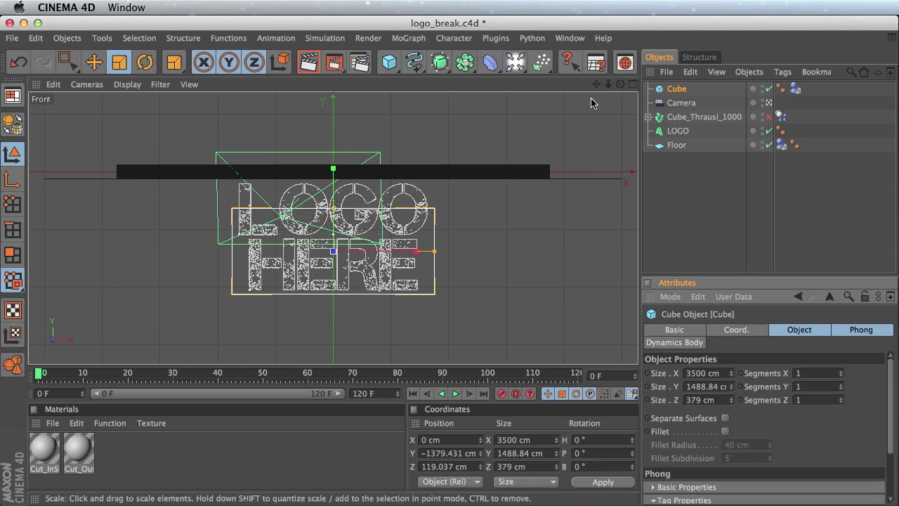
Step: Duplicate the cube, shorten the copy to about 796 cm tall, and raise it through the floor to about Y -249 cm
left_click(621, 83)
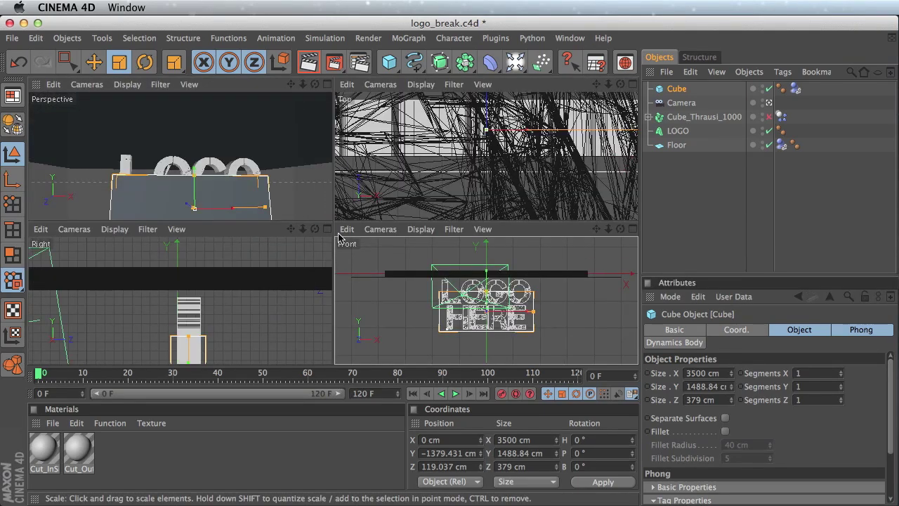
left_click(327, 84)
left_click_drag(355, 330, 501, 264, "alt")
left_click(633, 84)
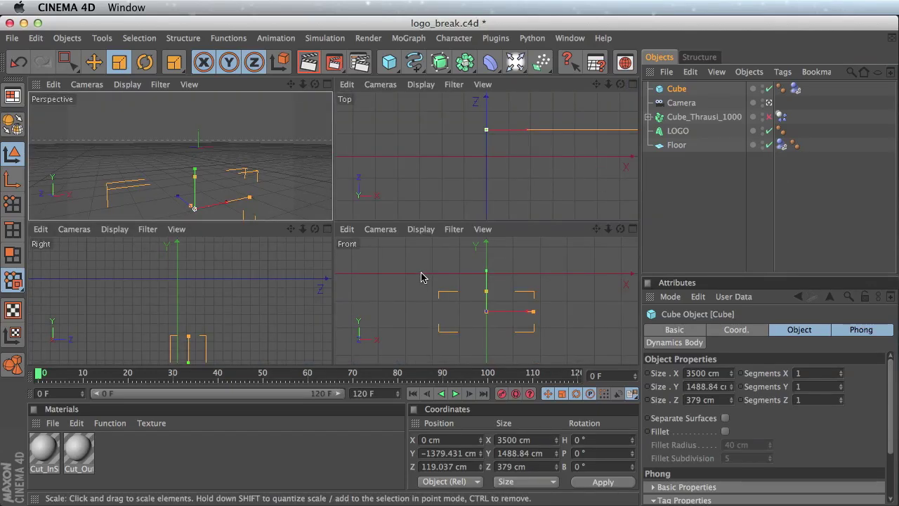
left_click(632, 230)
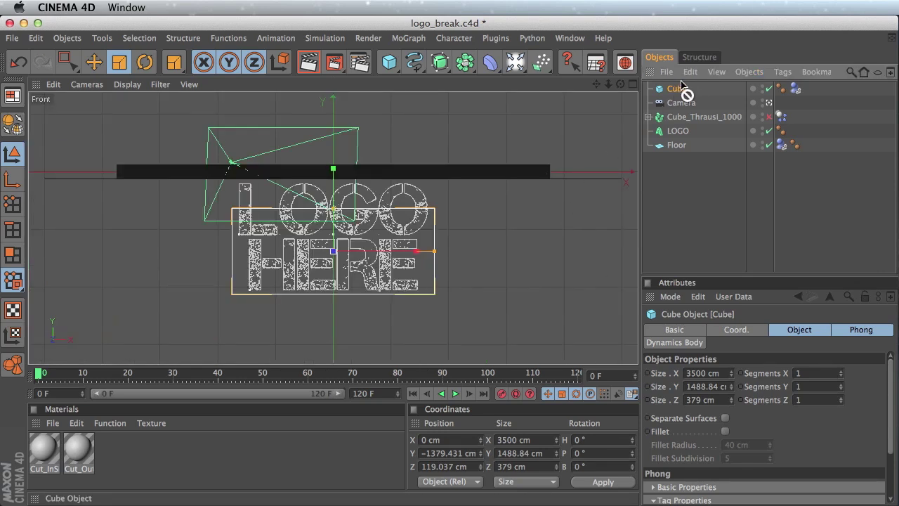
left_click_drag(681, 87, 680, 92, "ctrl")
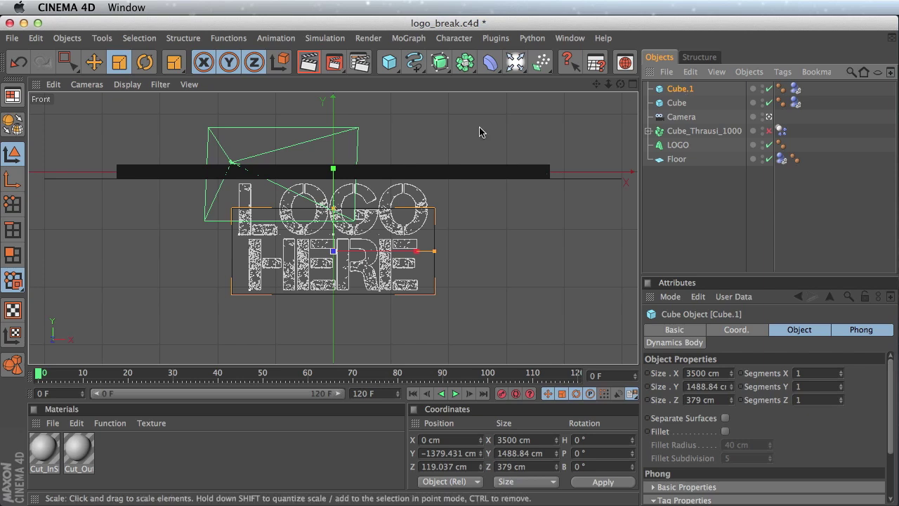
left_click(94, 62)
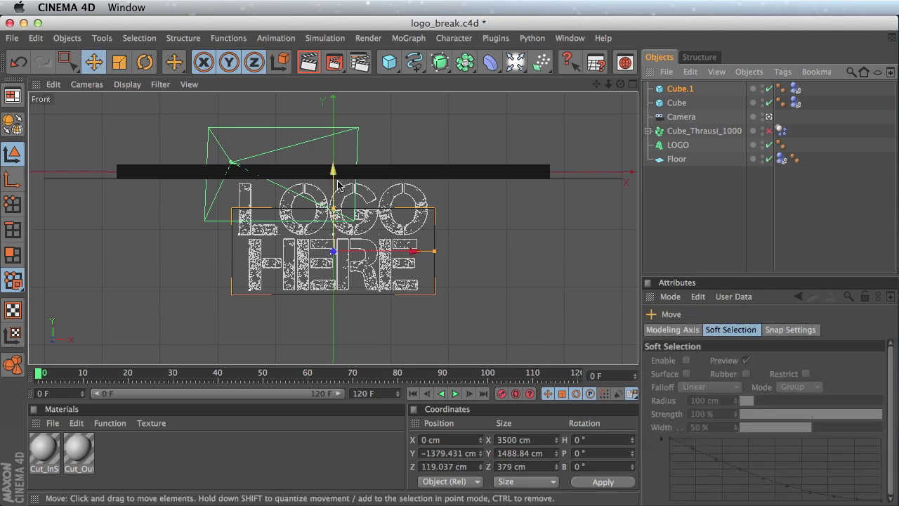
left_click_drag(336, 181, 332, 144)
left_click_drag(335, 100, 335, 121)
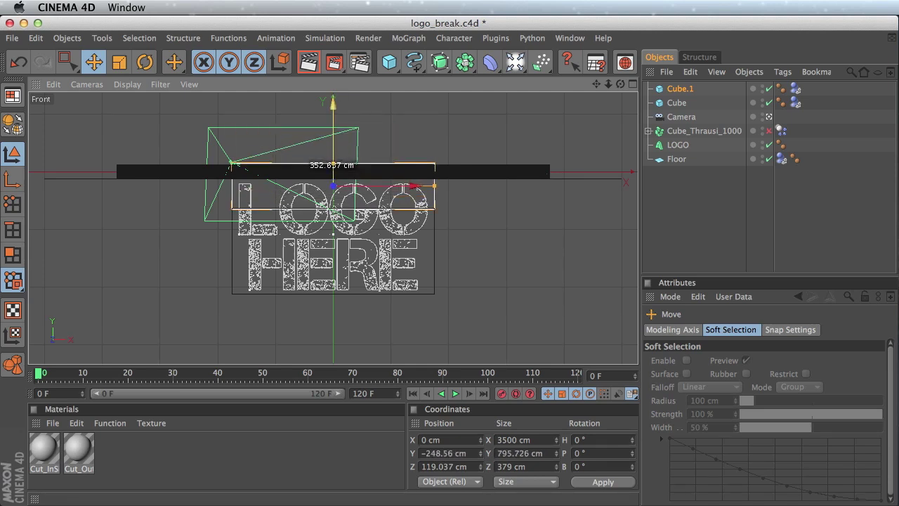
Step: In the Right view, convert the upper cube into an editable polygon object in point mode
left_click(632, 84)
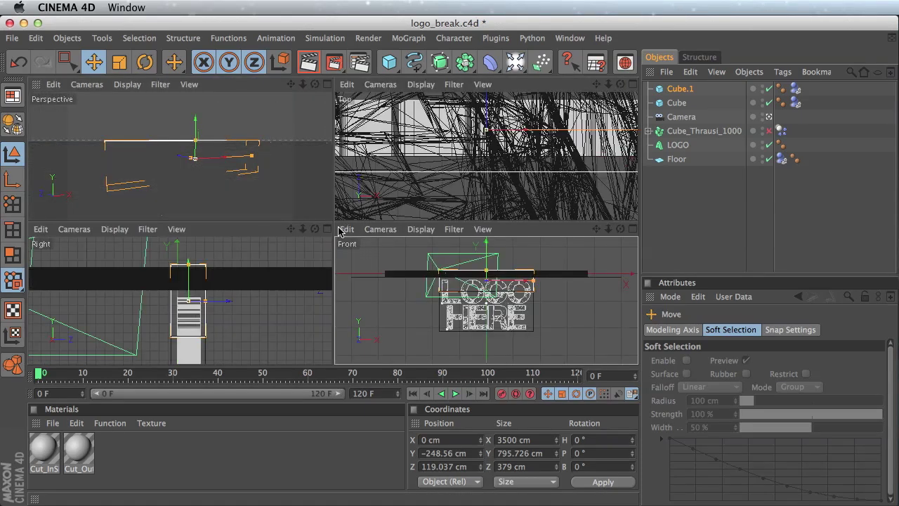
left_click(327, 230)
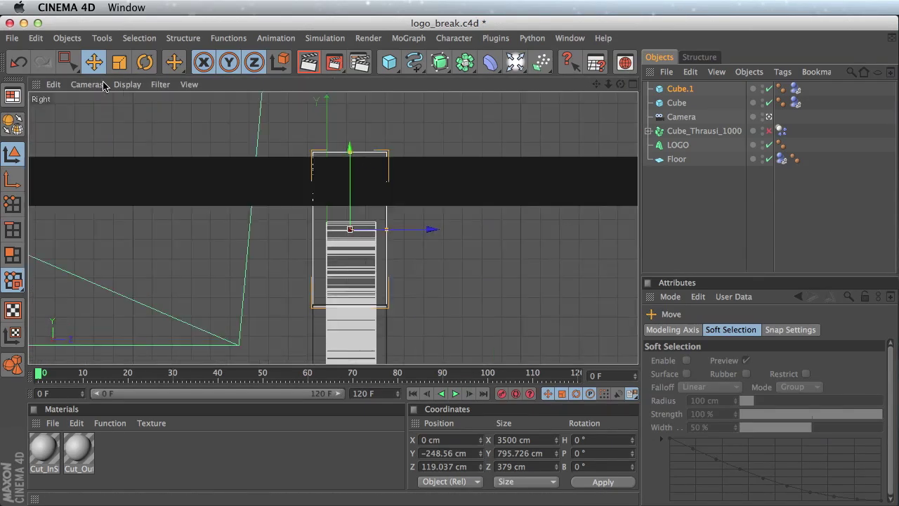
left_click(13, 204)
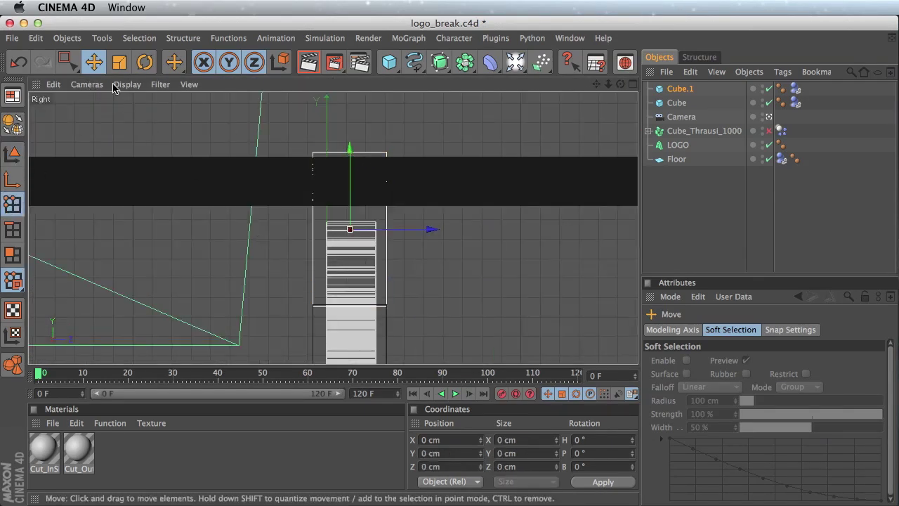
left_click(12, 125)
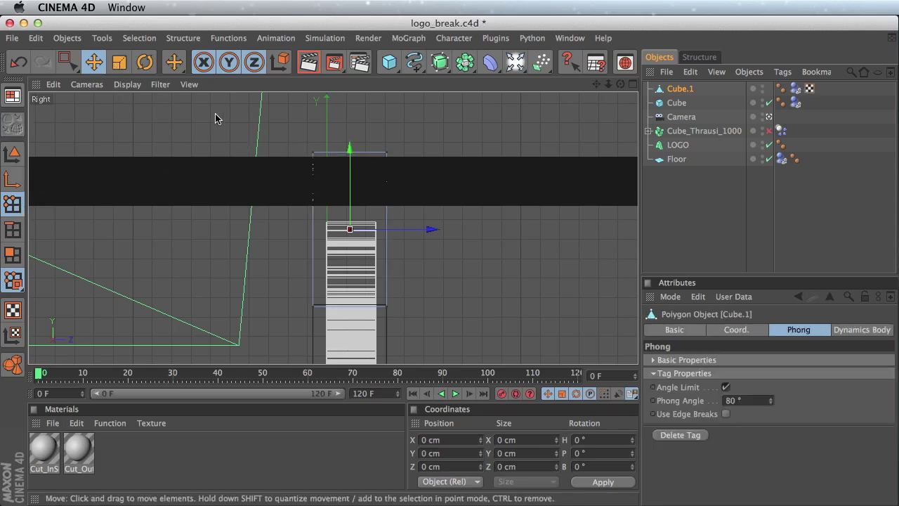
Step: Select the upper cube's top points and scale them together along Z so the cube tapers into a wedge
left_click_drag(67, 61, 112, 75)
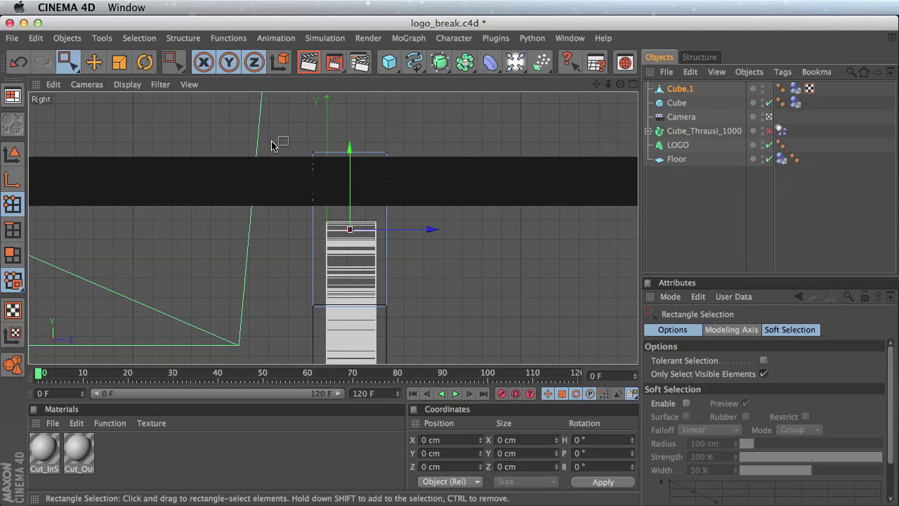
left_click_drag(295, 139, 441, 167)
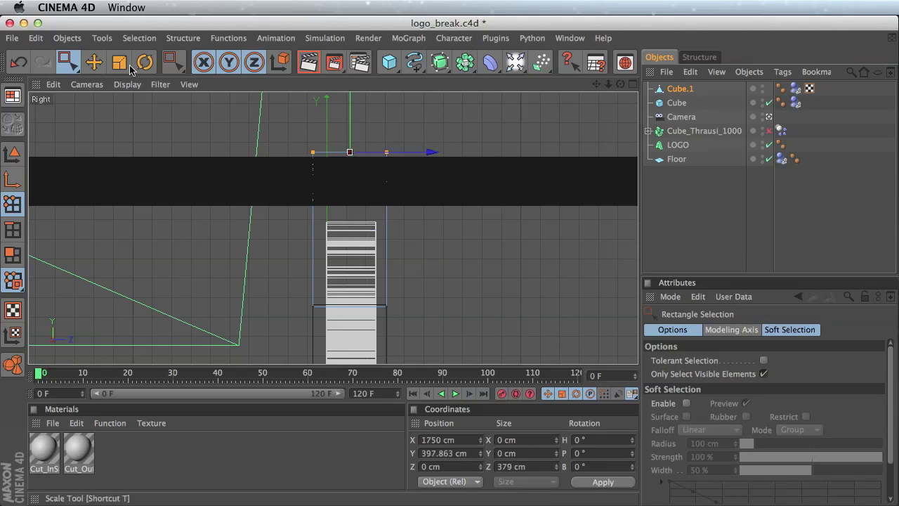
left_click(128, 65)
mouse_move(387, 154)
left_mouse_down()
mouse_move(363, 160)
mouse_move(391, 153)
left_mouse_up()
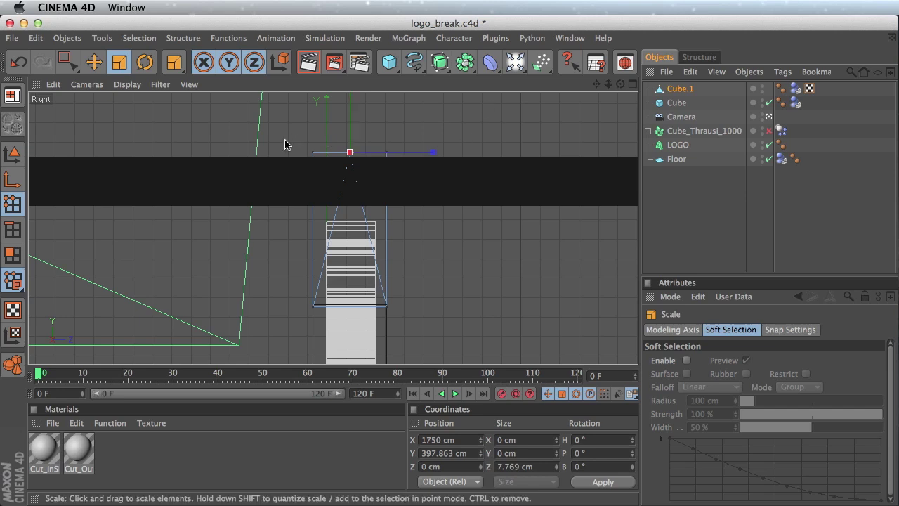
left_click(68, 61)
left_click_drag(301, 142, 475, 165)
key("t")
left_click_drag(386, 153, 352, 154)
Step: Shorten the wedge to about 591 cm tall and lower it together with the other cube beneath the floor, at about Y -959 cm
left_click(13, 153)
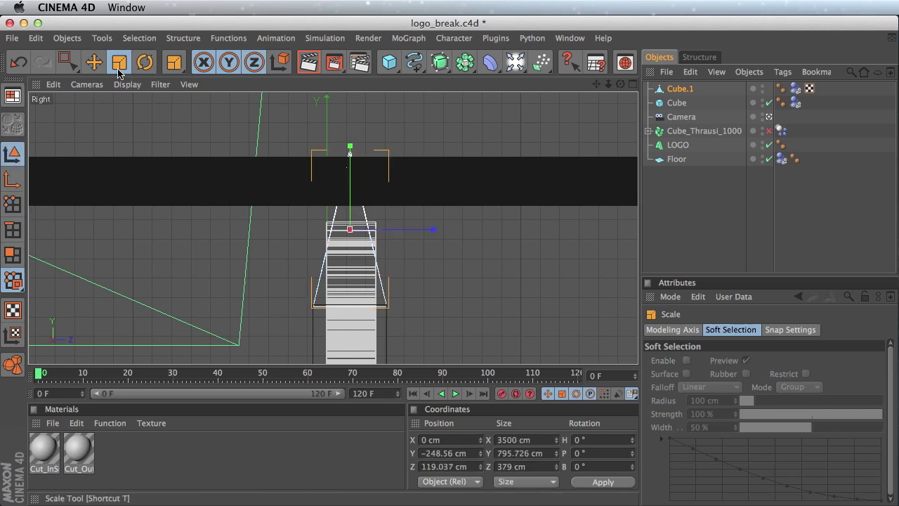
key("e")
mouse_move(348, 157)
left_mouse_down()
mouse_move(349, 208)
mouse_move(350, 151)
left_mouse_up()
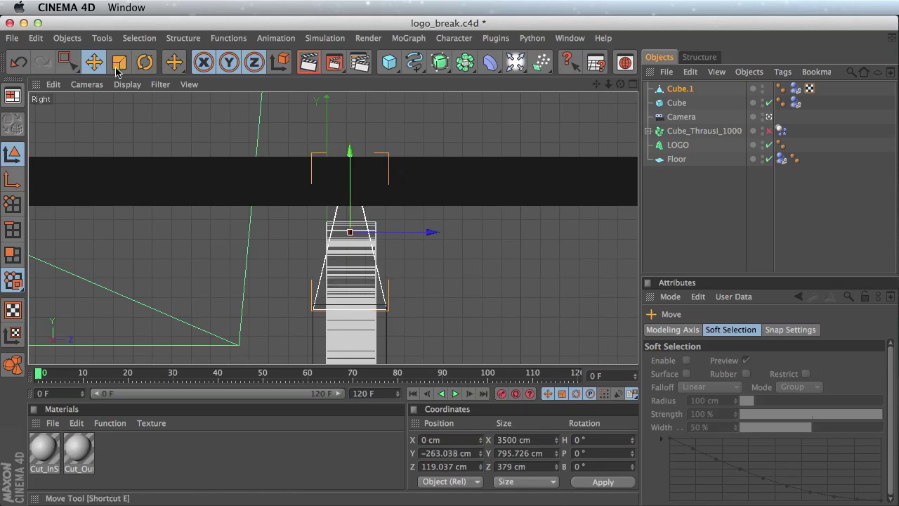
left_click(119, 62)
left_click_drag(349, 149, 350, 166)
left_click(95, 63)
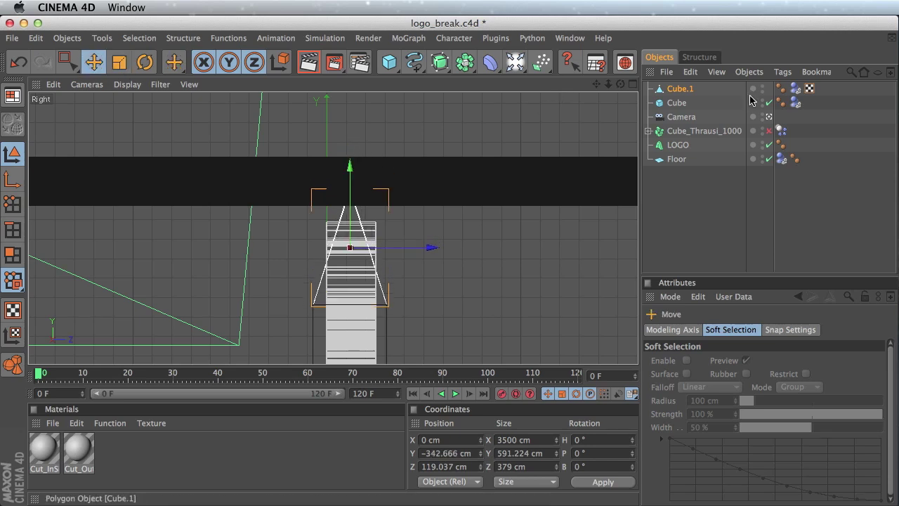
left_click(380, 157, "shift")
left_click_drag(350, 267, 350, 289)
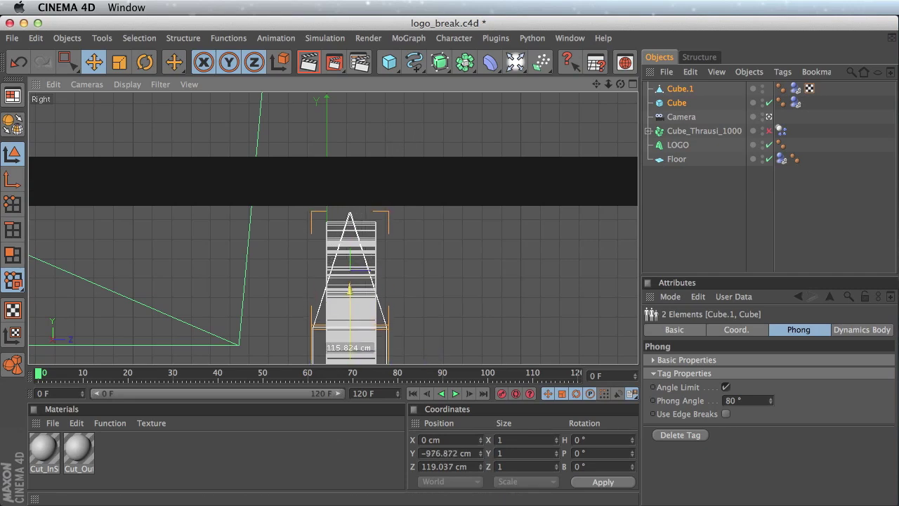
Step: Group the wedge and cube under a null named "Breaker" and place it between Cube_Thrausi_1000 and LOGO in the object list
left_click(679, 89)
left_click(676, 103, "shift")
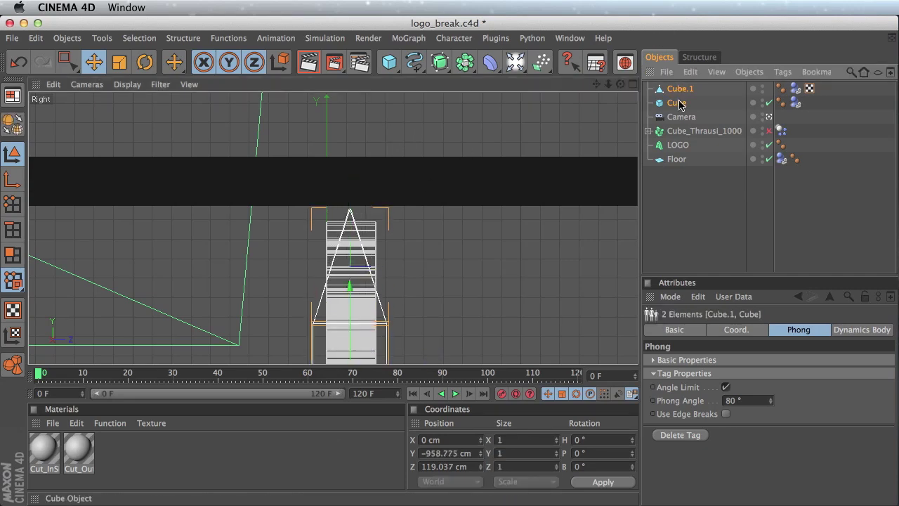
key("alt+g")
double_click(676, 90)
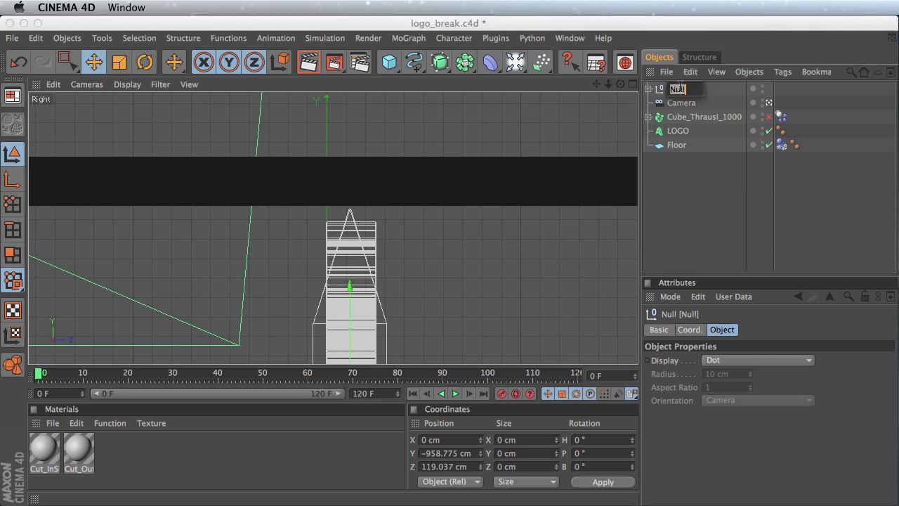
type("Breaker")
key("Return")
left_click_drag(680, 90, 683, 125)
left_click(648, 116)
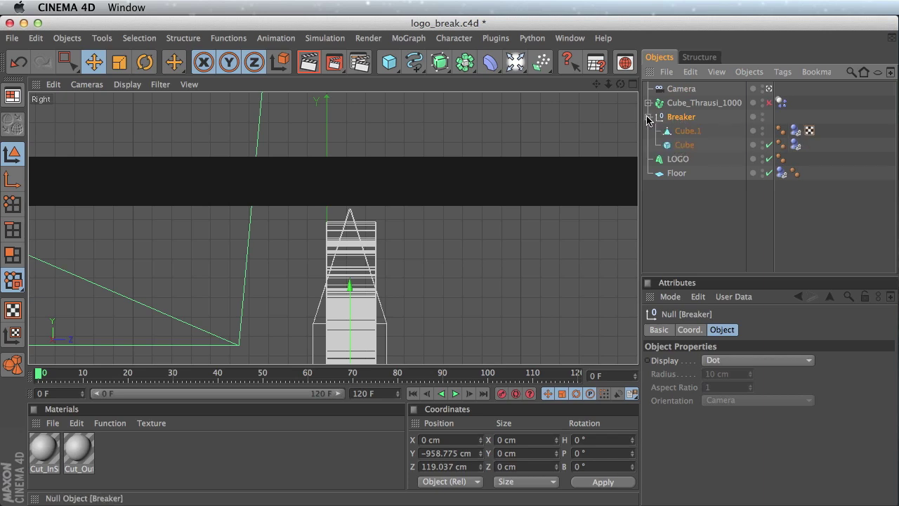
left_click(648, 117)
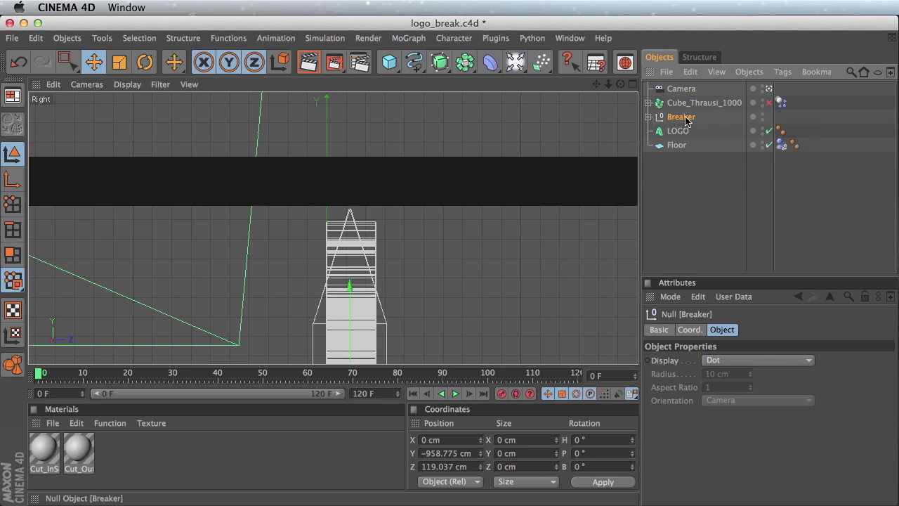
left_click(648, 117)
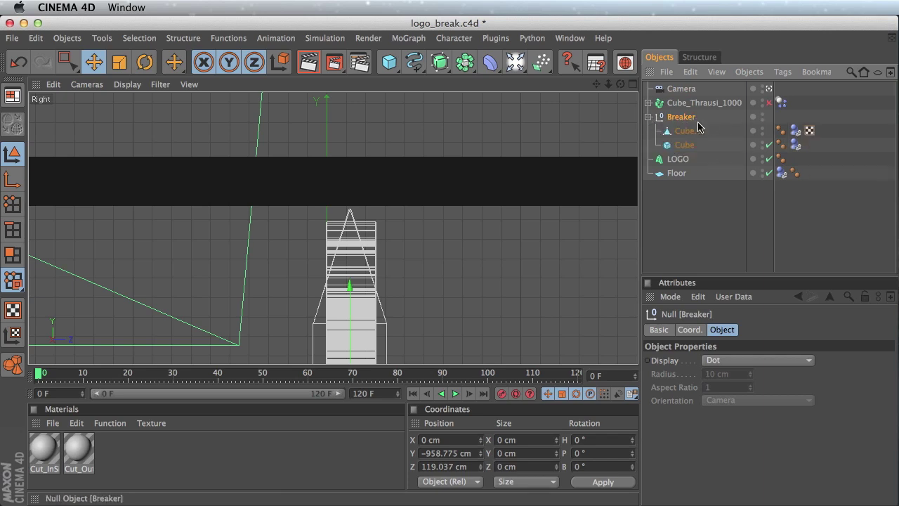
left_click(649, 117)
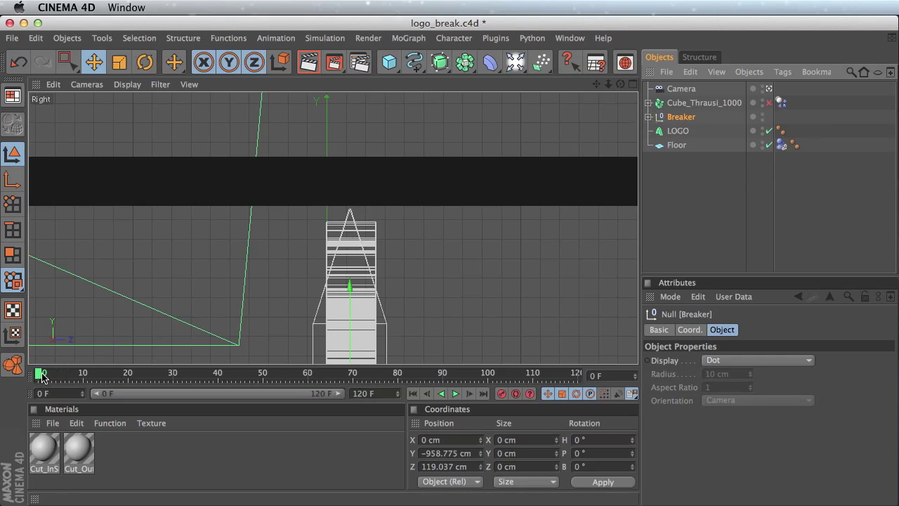
Step: Keyframe the Breaker's Y position at about -959 cm on frame 0 and about -97 cm on frame 30
mouse_move(44, 374)
left_mouse_down()
mouse_move(222, 379)
mouse_move(42, 374)
left_mouse_up()
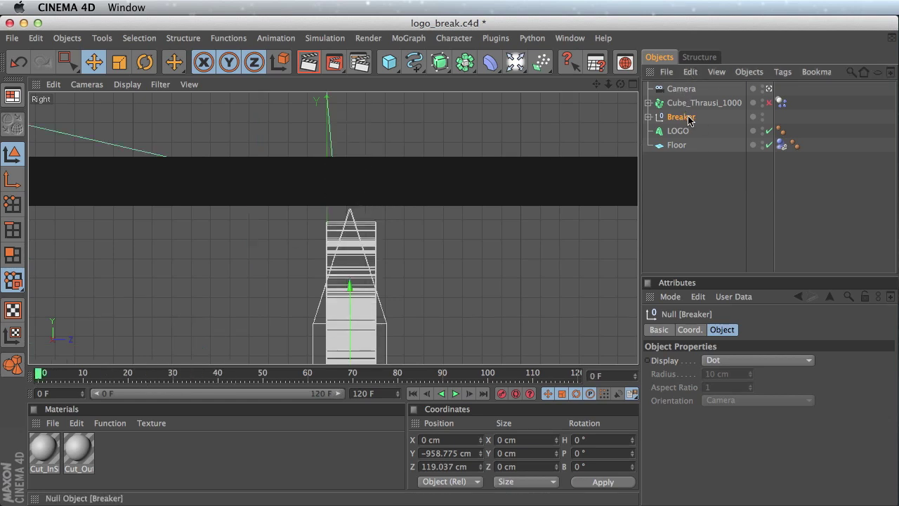
left_click(689, 329)
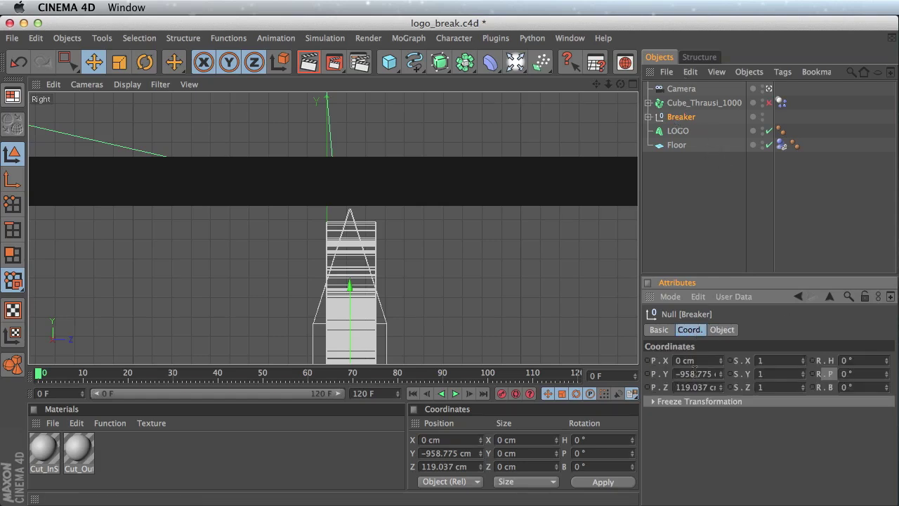
left_click(647, 374, "ctrl")
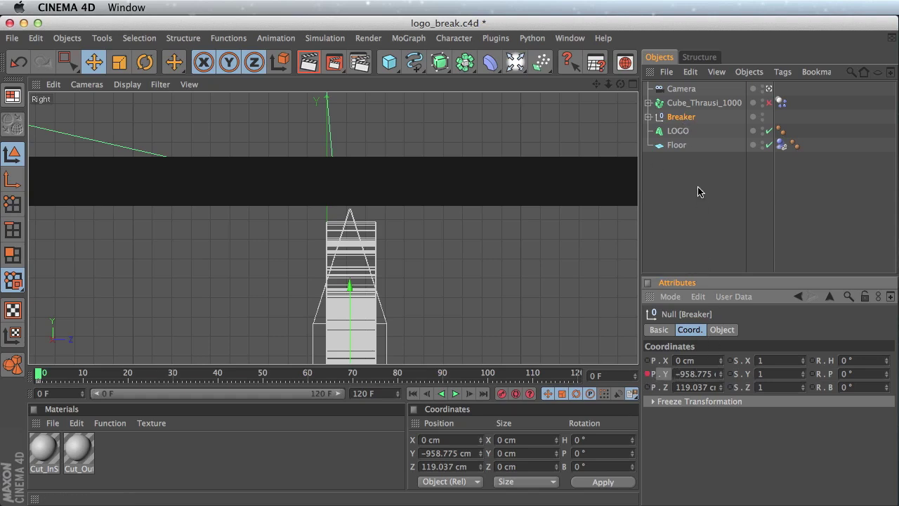
left_click_drag(42, 377, 173, 386)
left_click_drag(349, 286, 349, 200)
left_click(647, 374)
Step: Play the animation from frame 0 in the full-size Perspective view to check how the floor breaks, stopping at frame 107
left_click(413, 394)
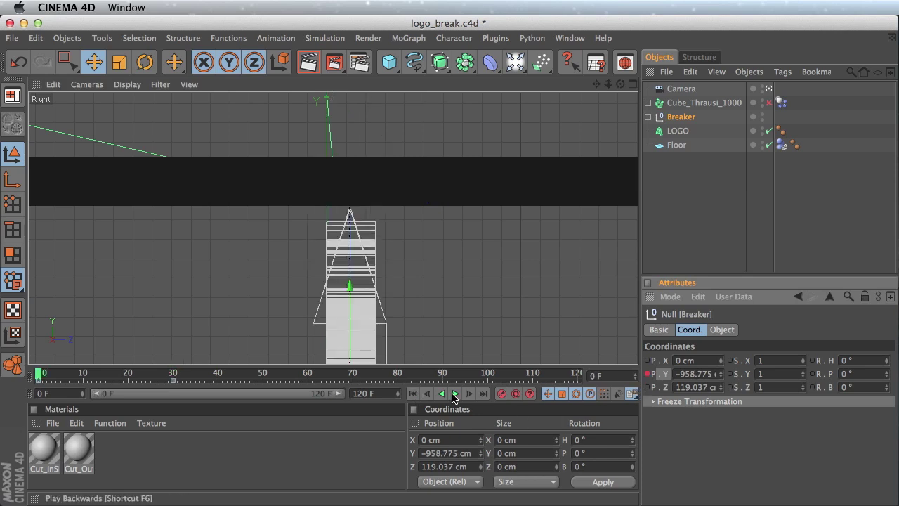
key("F1")
key("F5")
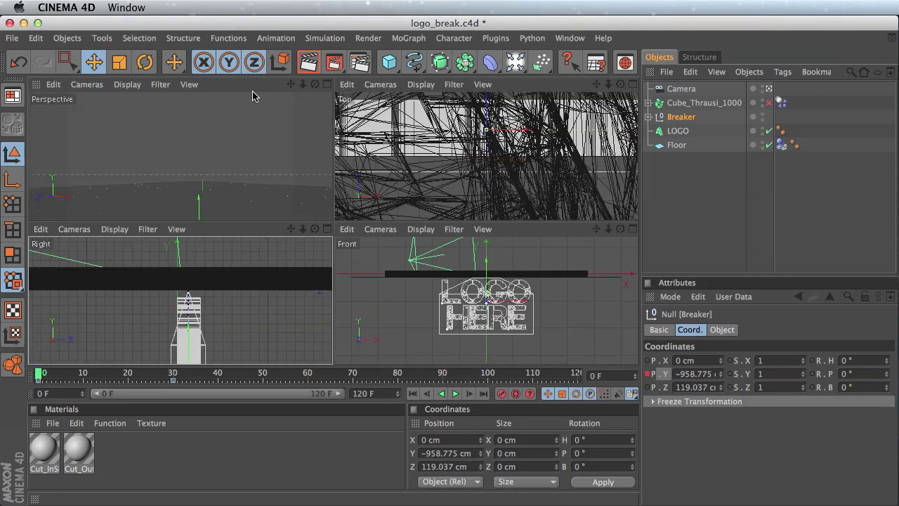
left_click(325, 84)
left_click(456, 394)
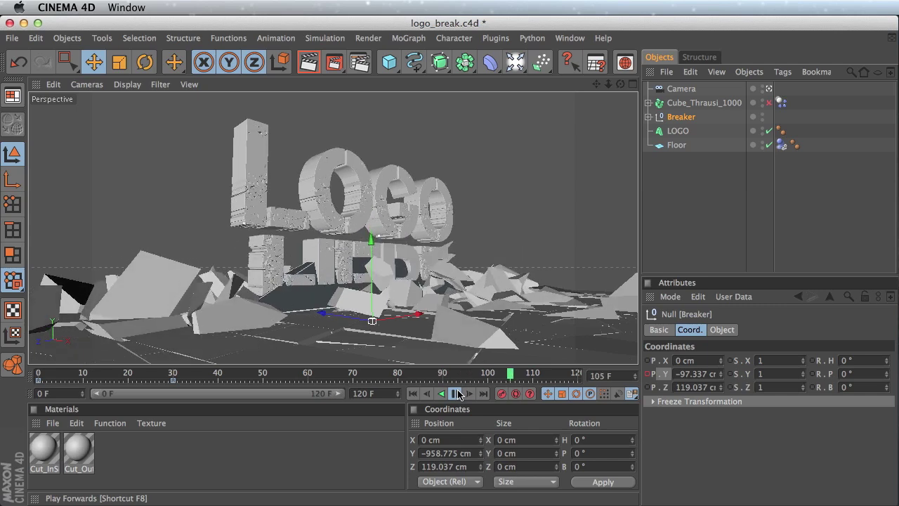
left_click(461, 394)
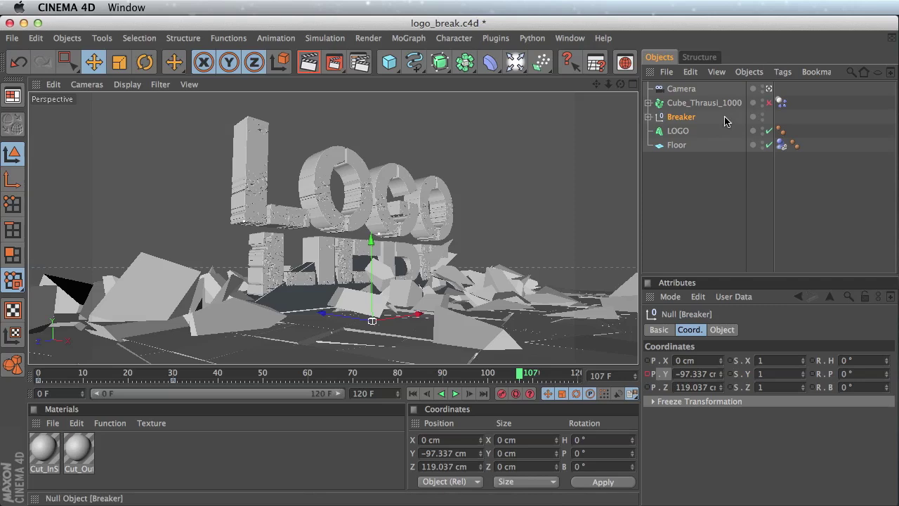
Step: Copy the Dynamics Body tag from the Breaker's cubes onto the LOGO text
left_click(649, 117)
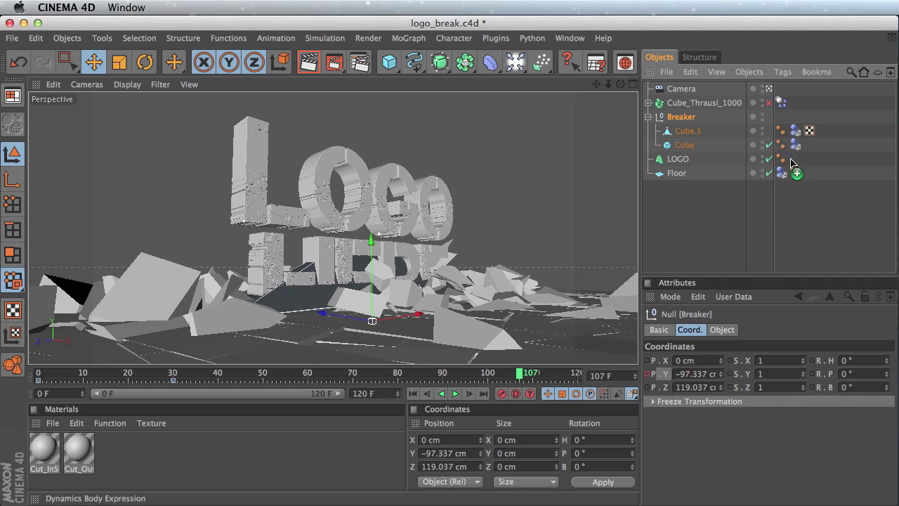
left_click(795, 159)
left_click(649, 118)
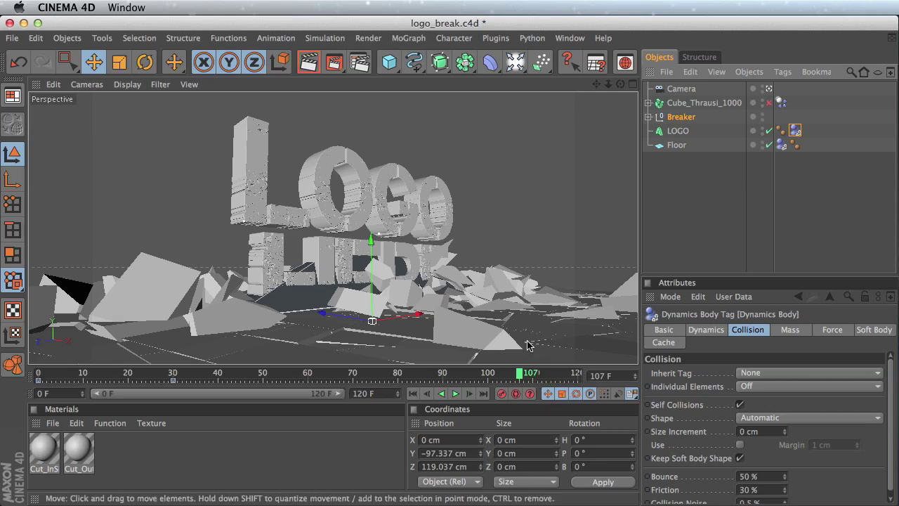
Step: Return the animation to frame 0 and save the scene
left_click(681, 117)
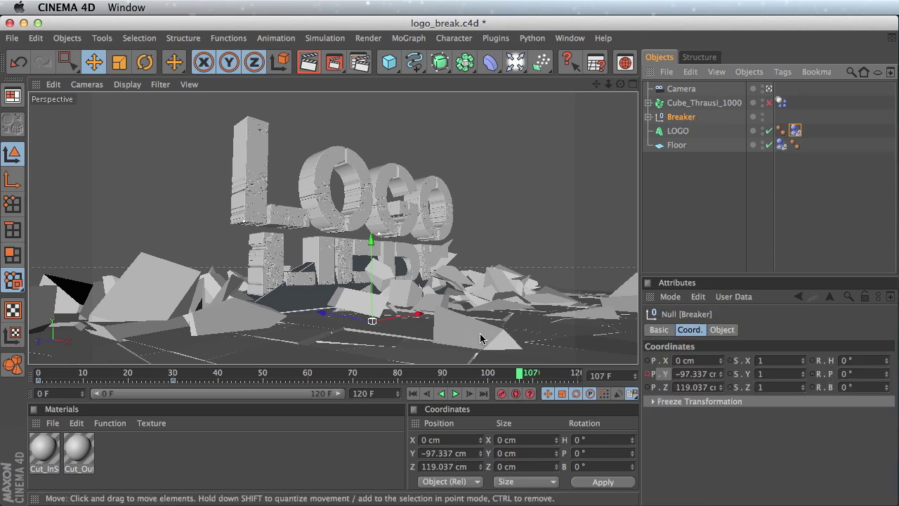
left_click(413, 394)
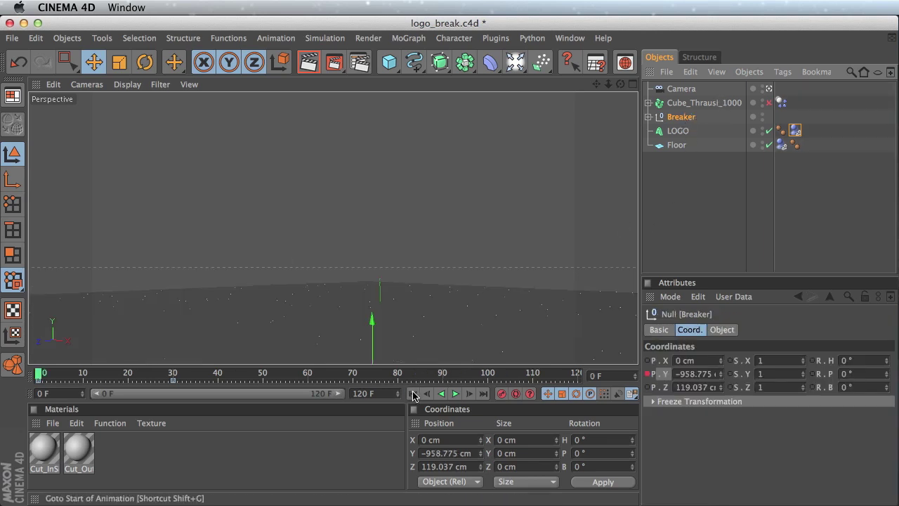
key("super+s")
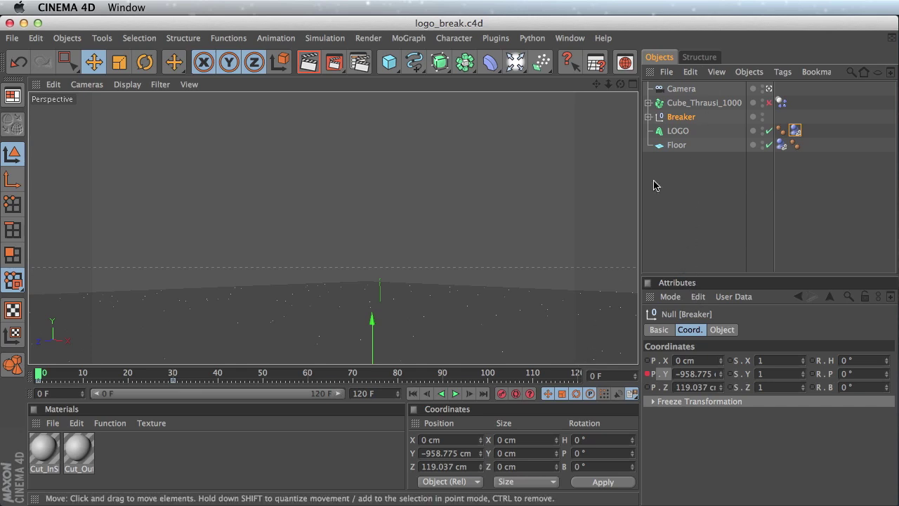
Step: Open the Cut_OutSide material for editing, then shrink the Material Editor and move it clear of the viewport
left_click(676, 145)
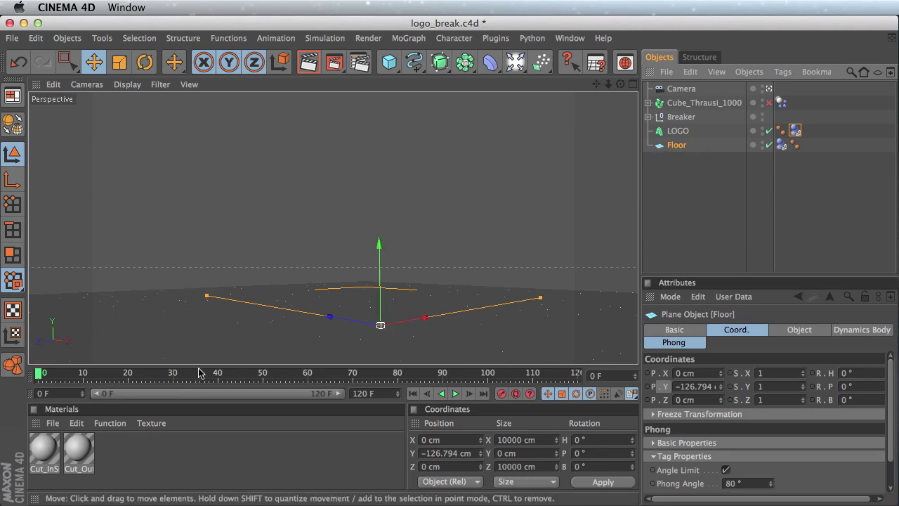
left_click(41, 453)
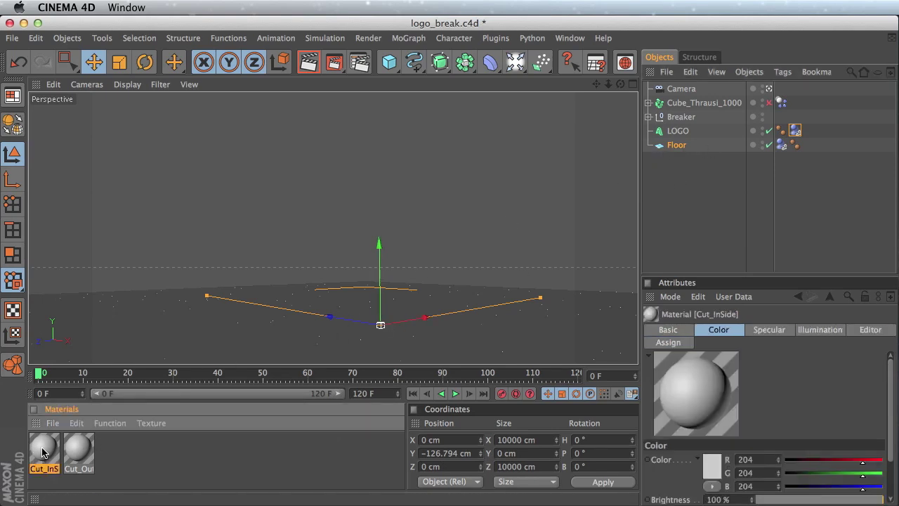
double_click(44, 453)
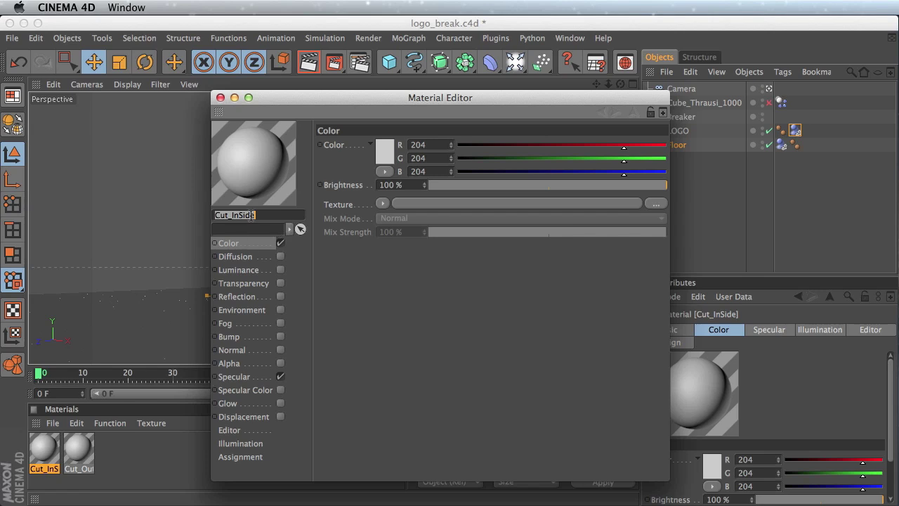
left_click(79, 453)
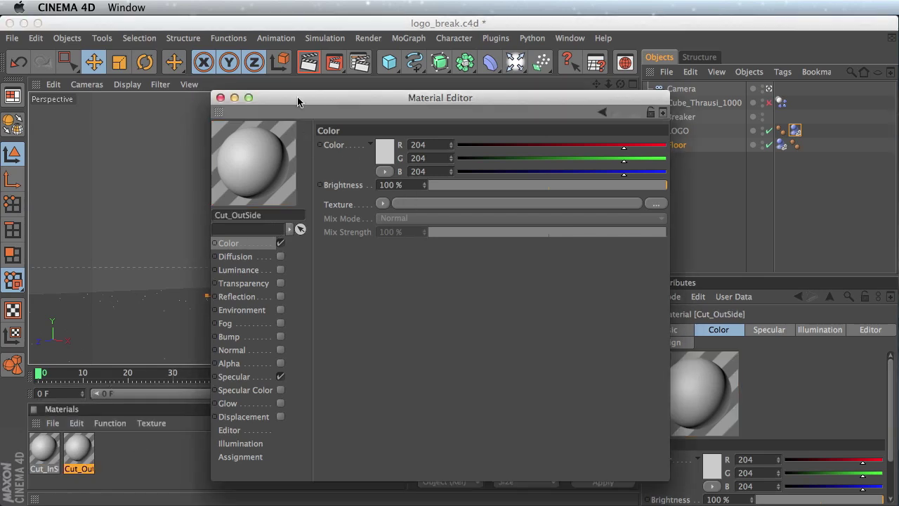
left_click_drag(667, 481, 553, 281)
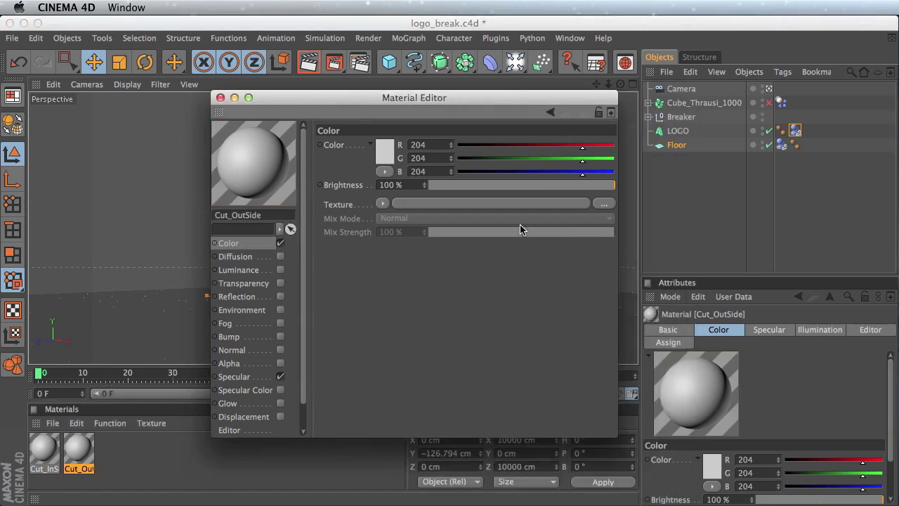
left_click_drag(348, 100, 666, 149)
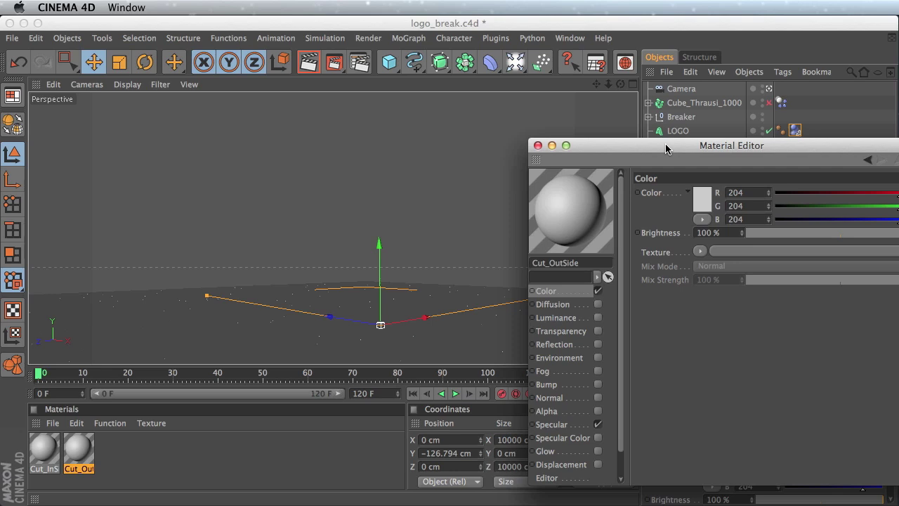
Step: Open the Content Browser and pick the plastic_white_02 preset from Video_Copilot's Pro_Shaders Plastic folder
left_click_drag(647, 148, 597, 147)
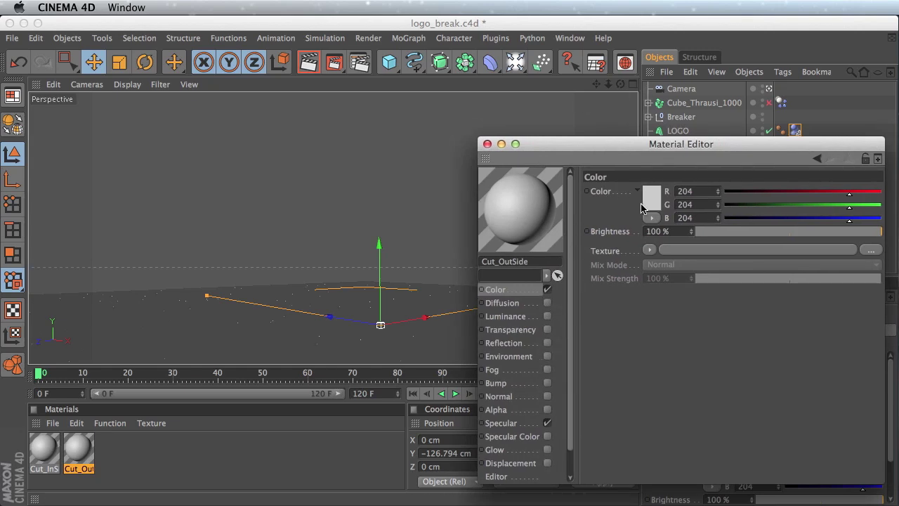
left_click(625, 63)
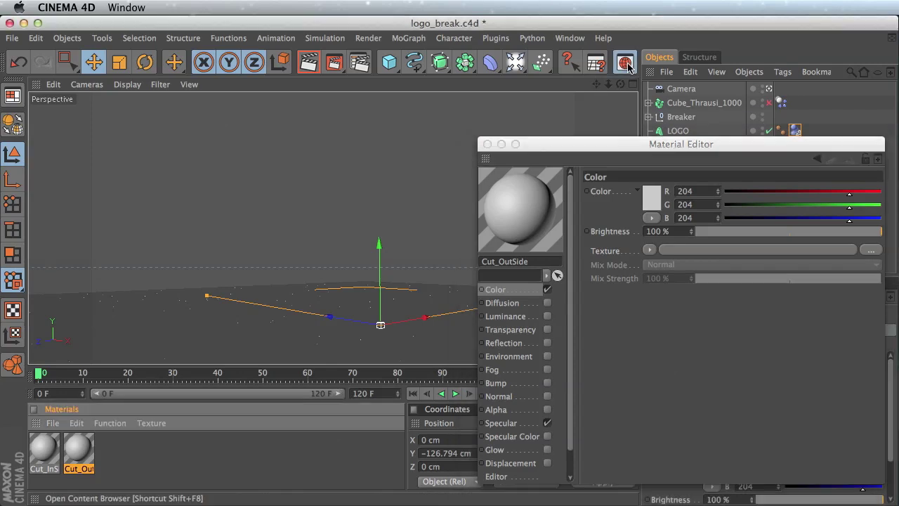
left_click(626, 63)
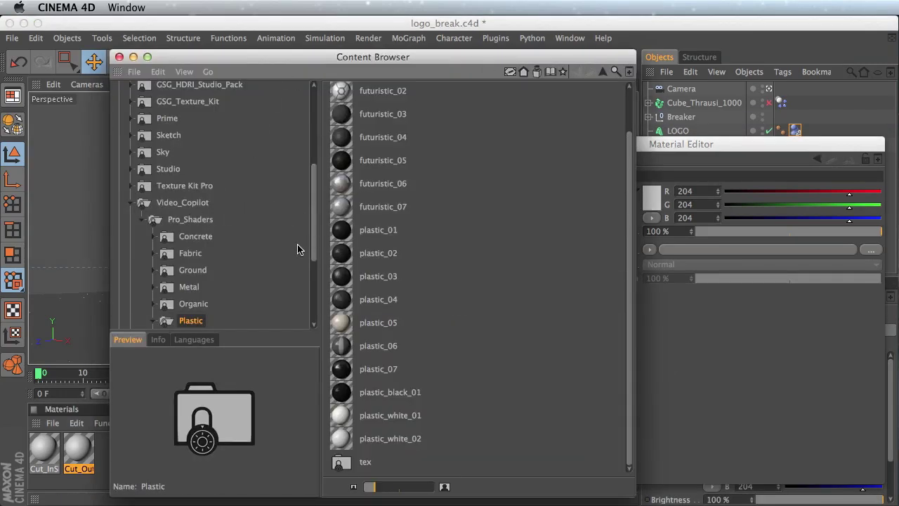
left_click_drag(313, 227, 315, 263)
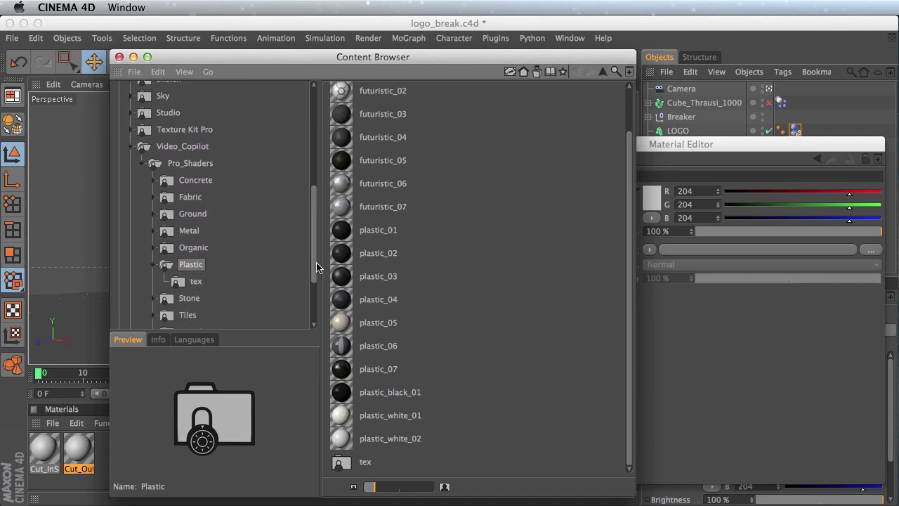
left_click(365, 416)
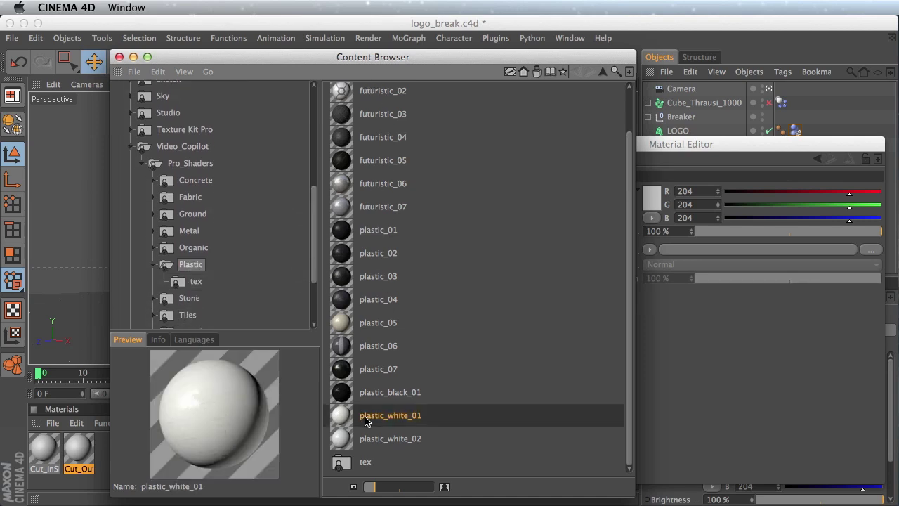
left_click(371, 442)
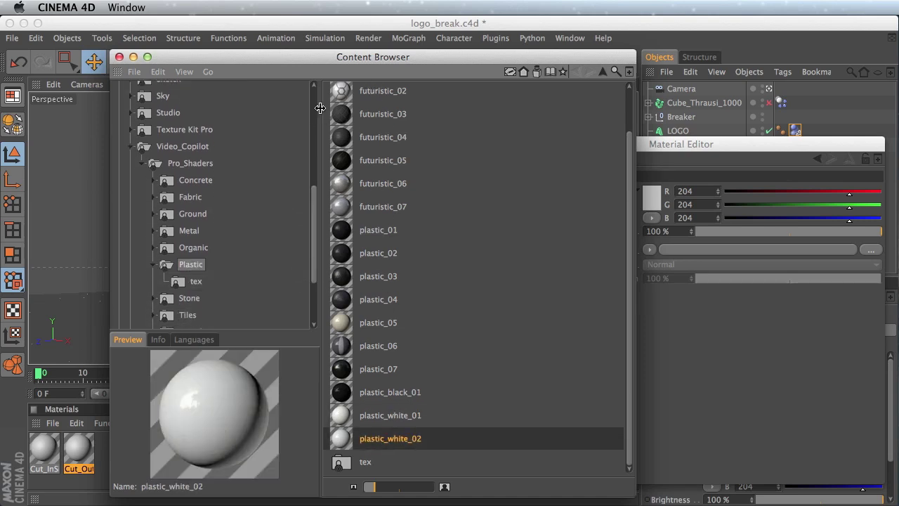
Step: Apply the plastic_white_02 preset to both the Cut_OutSide and Cut_InSide materials, moving the Content Browser clear of them
left_click_drag(288, 68, 613, 65)
left_click_drag(672, 437, 88, 457)
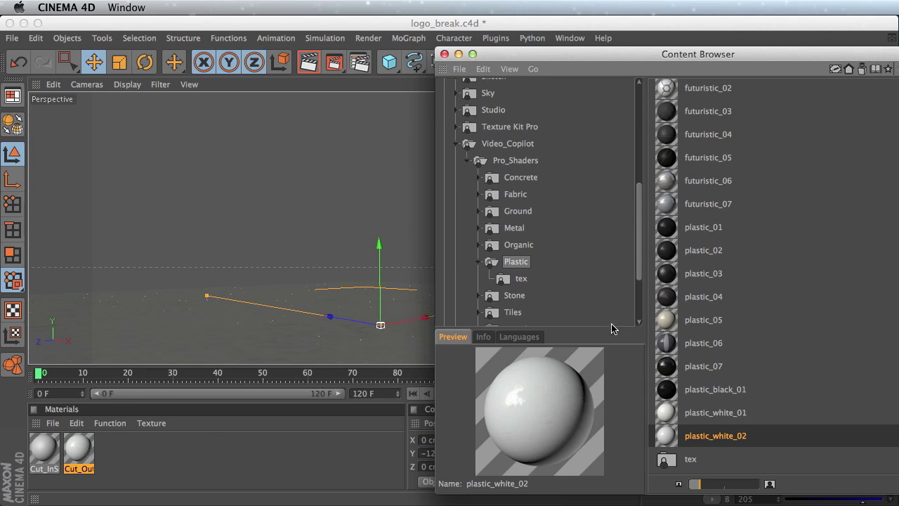
left_click_drag(668, 434, 54, 455)
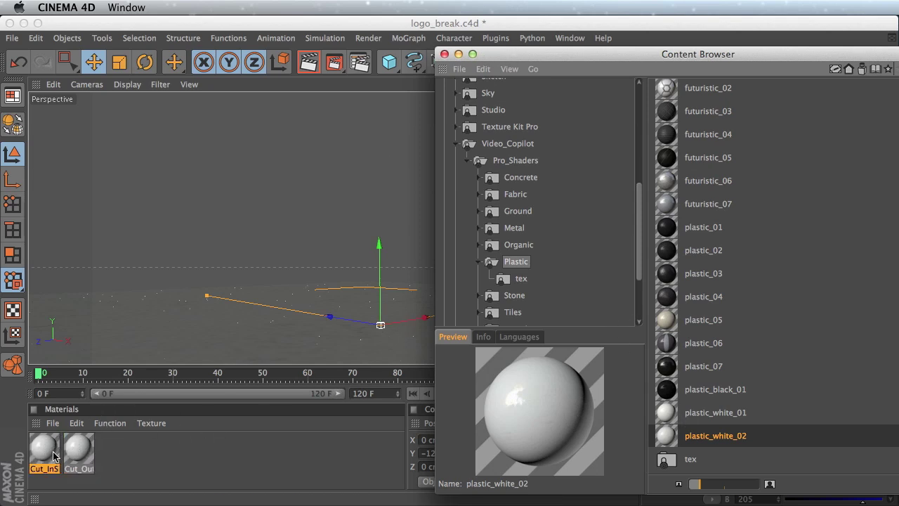
Step: Open the Cut_InSide material for editing, close the Content Browser, and set the material's color to RGB 150, 150, 150
double_click(48, 455)
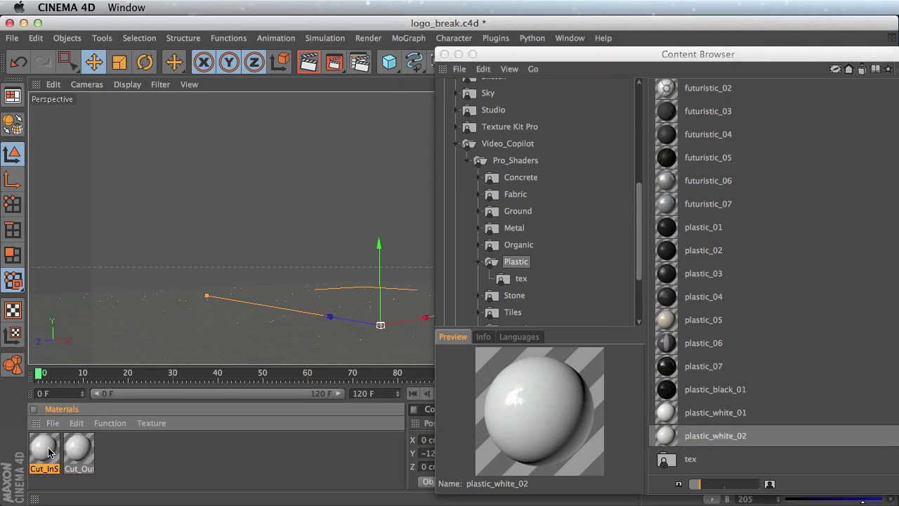
left_click(444, 54)
left_click_drag(576, 144, 314, 113)
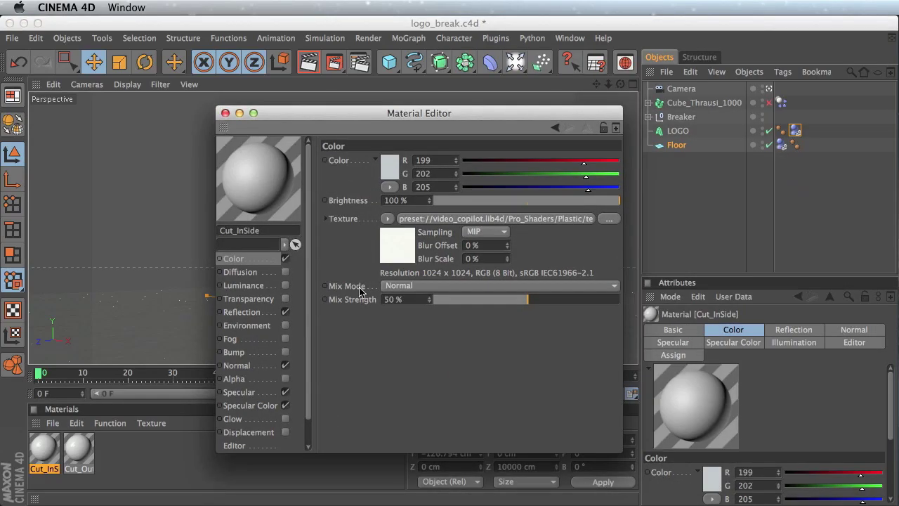
left_click(393, 164)
left_click_drag(317, 140, 311, 151)
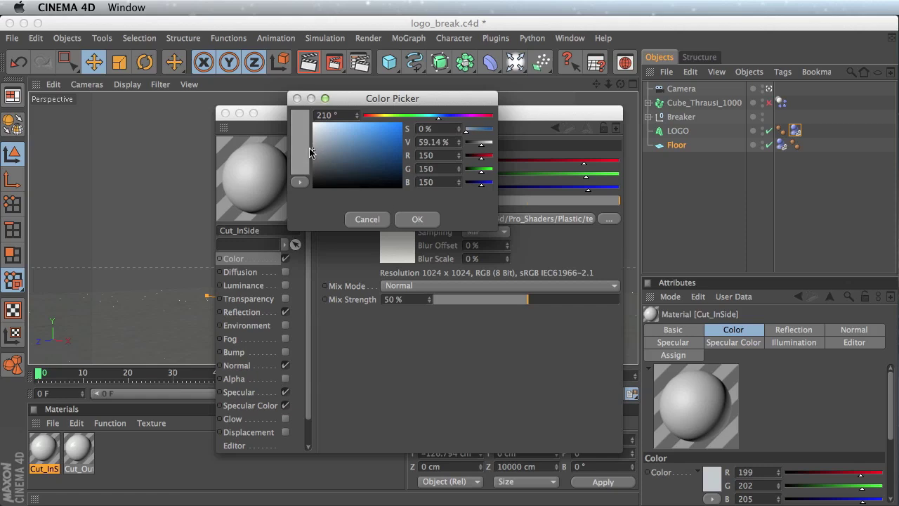
left_click(410, 220)
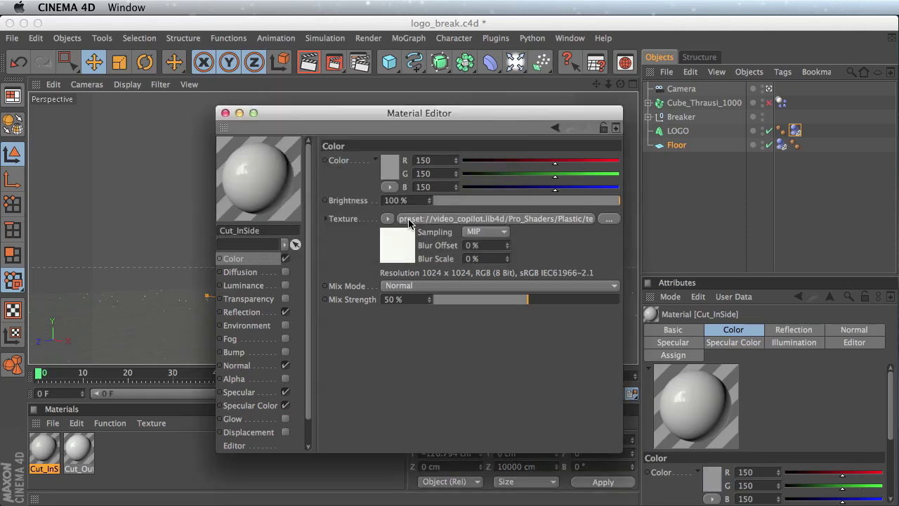
Step: Enable the Bump channel of the Cut_InSide material
left_click(239, 352)
left_click(286, 352)
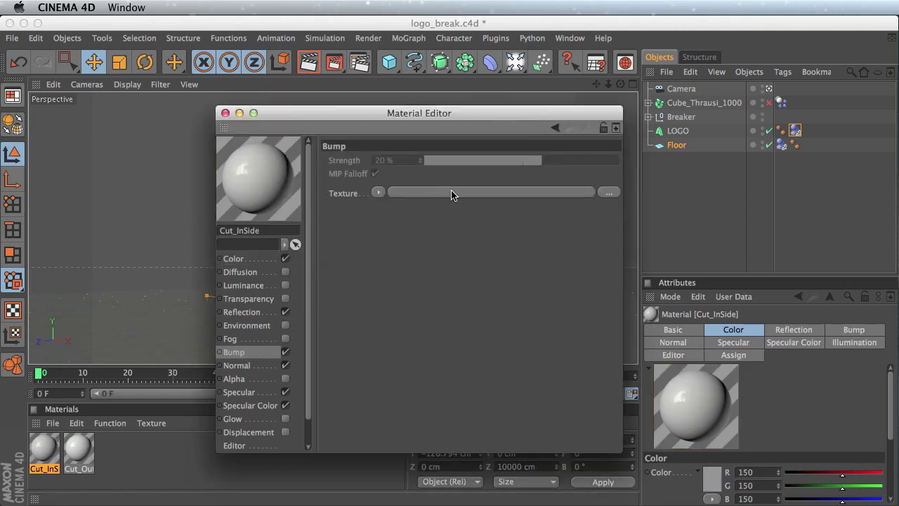
Step: Load a Noise texture into the bump channel of the Cut_InSide material and set the bump strength to 5%
left_click(379, 192)
left_click(416, 371)
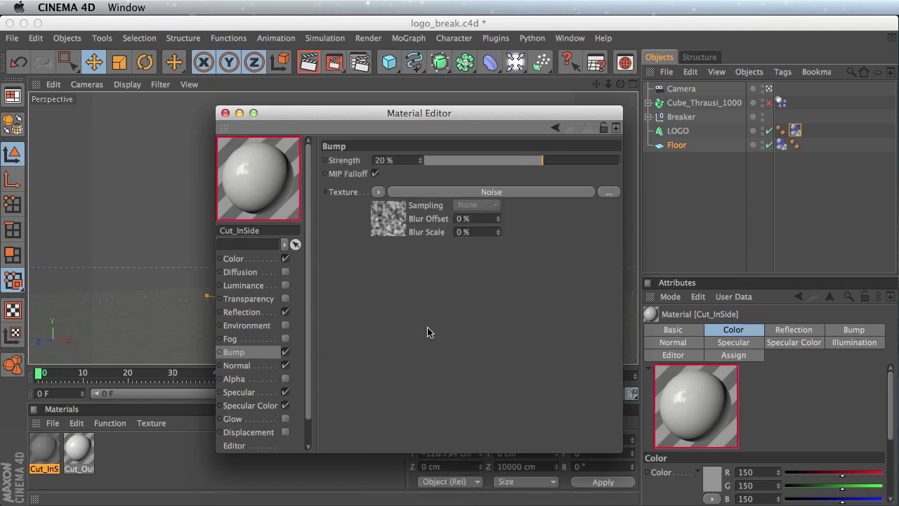
left_click_drag(405, 162, 318, 147)
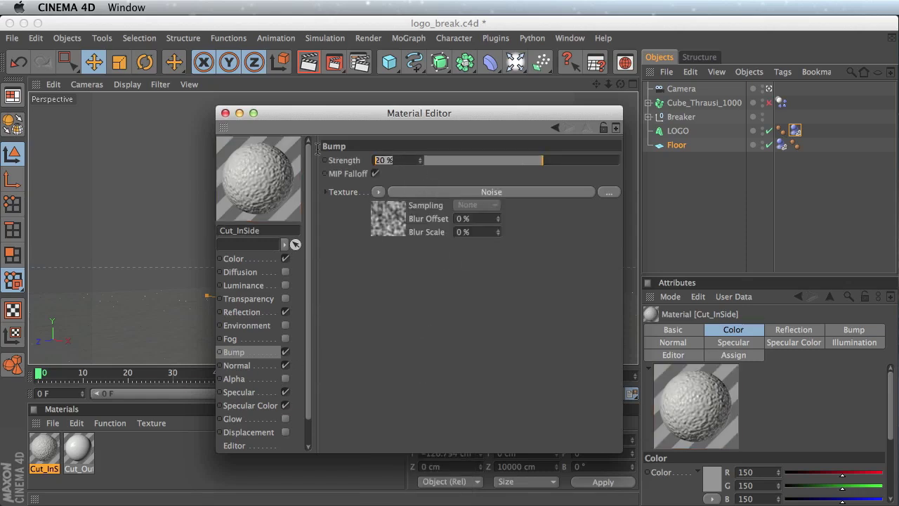
type("5")
key("Return")
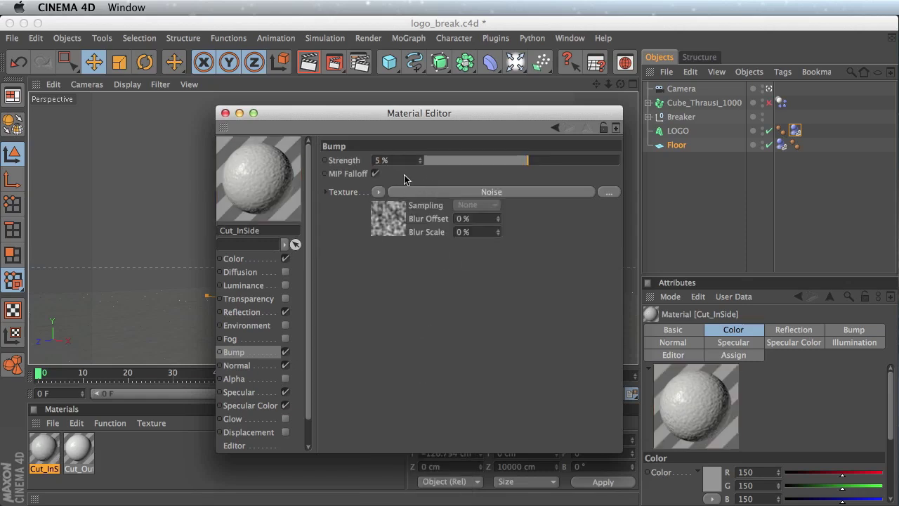
Step: Set the bump noise's global scale to 25% and close the material's editor
left_click(427, 191)
left_click_drag(441, 343, 373, 338)
type("25")
key("Return")
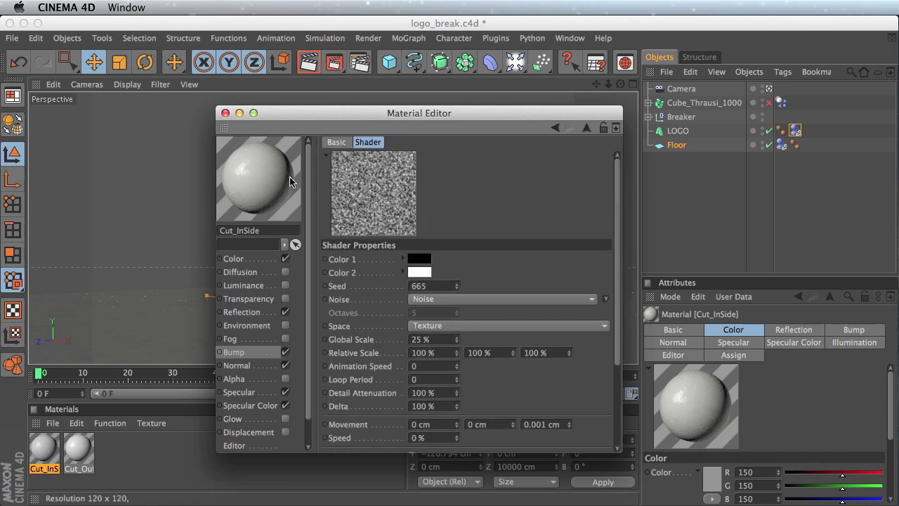
left_click(225, 113)
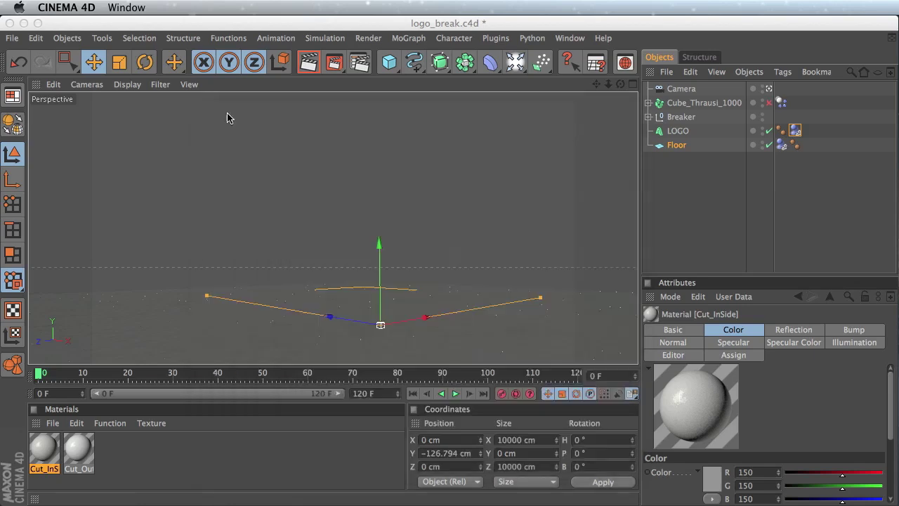
Step: Play the animation up to about frame 20, render the view there, and return to the first frame
left_click(455, 395)
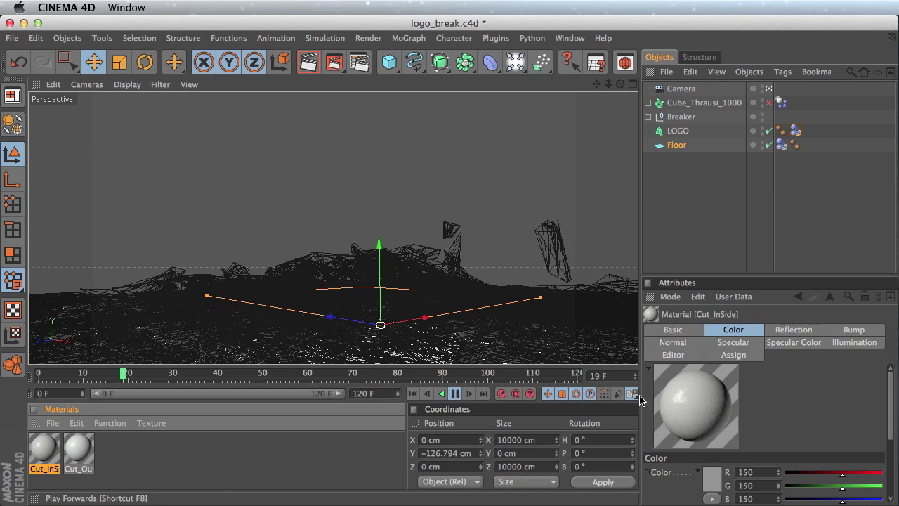
key("F8")
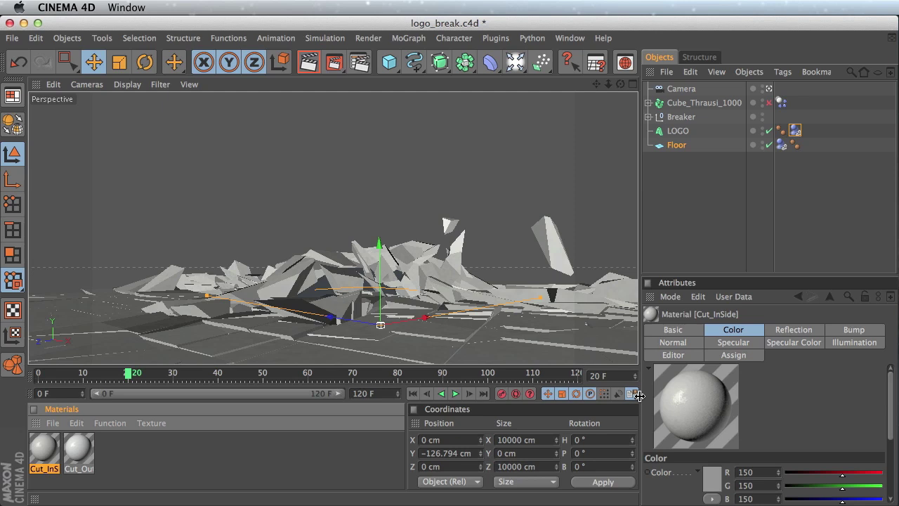
left_click(311, 62)
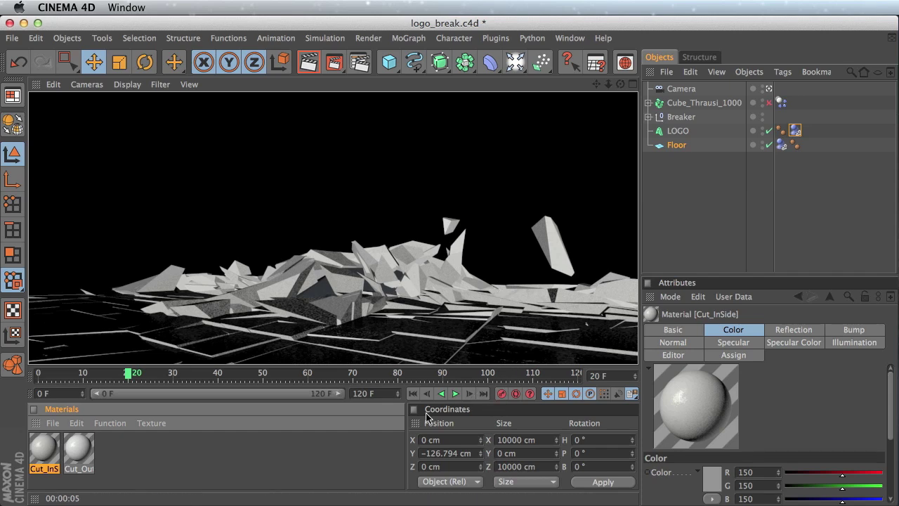
left_click(413, 393)
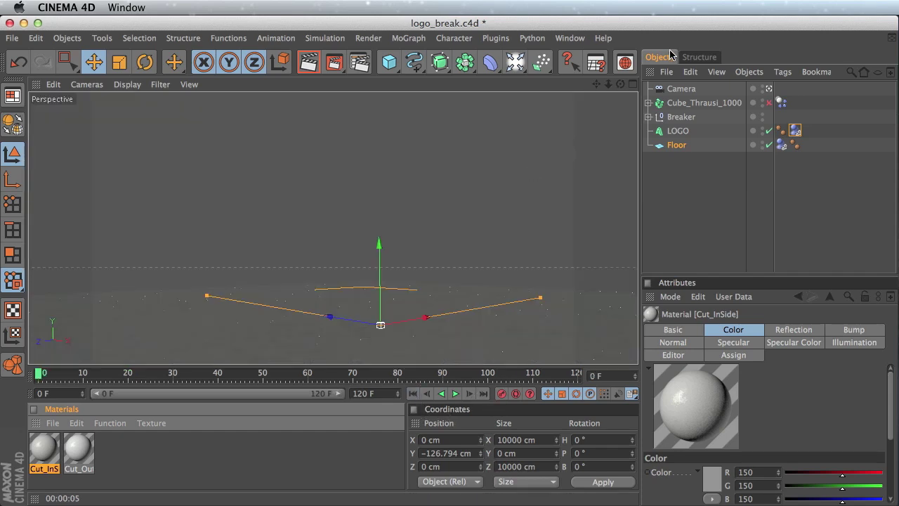
Step: Leave the scene camera and add a light above the slab, raised to about 5859 cm on Y
left_click_drag(546, 171, 516, 174, "alt")
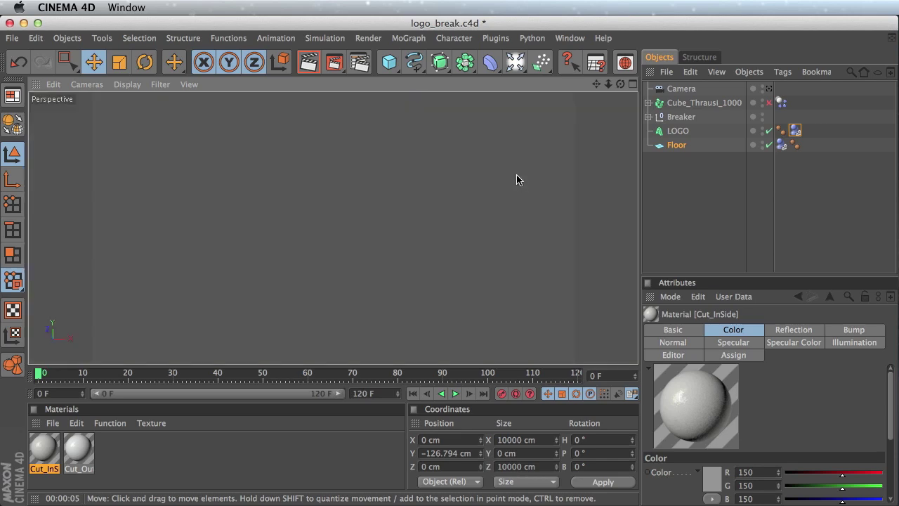
key("super+shift+z")
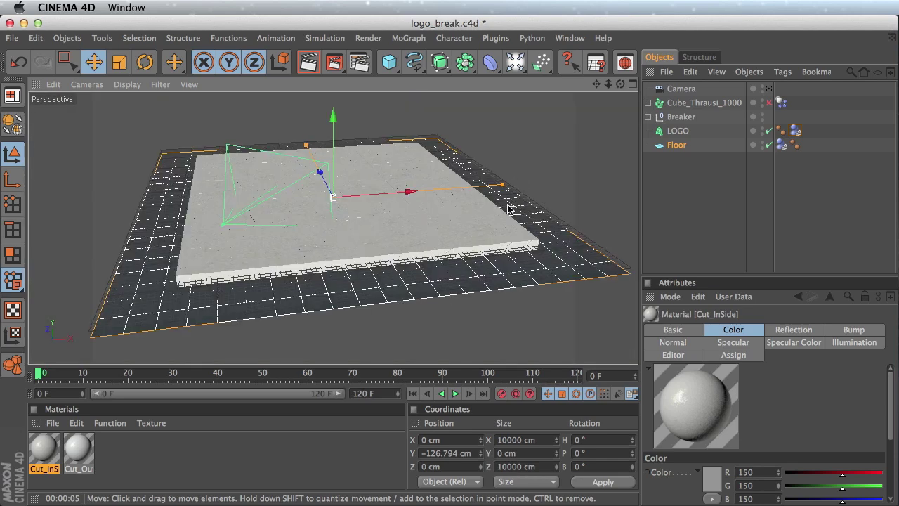
left_click(515, 62)
left_click(540, 74)
left_click_drag(337, 145, 337, 137)
scroll(404, 239, "up", 5)
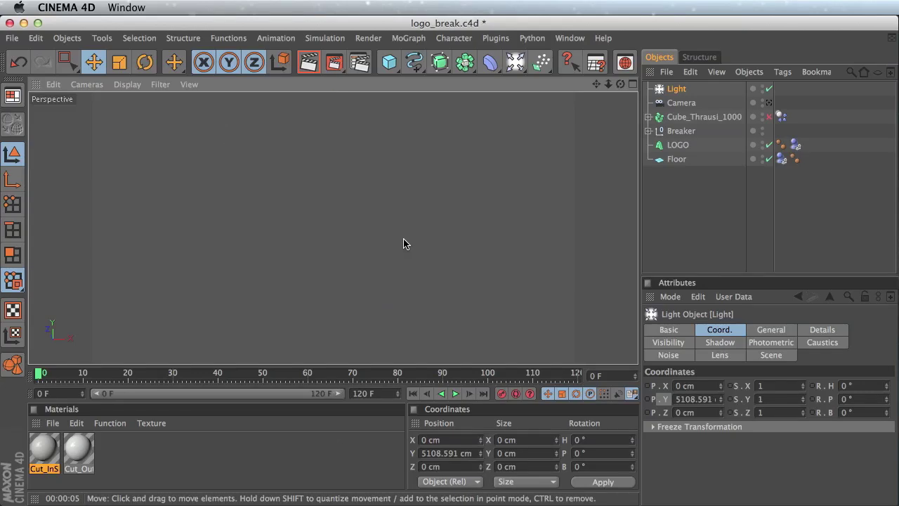
scroll(415, 229, "down", 5)
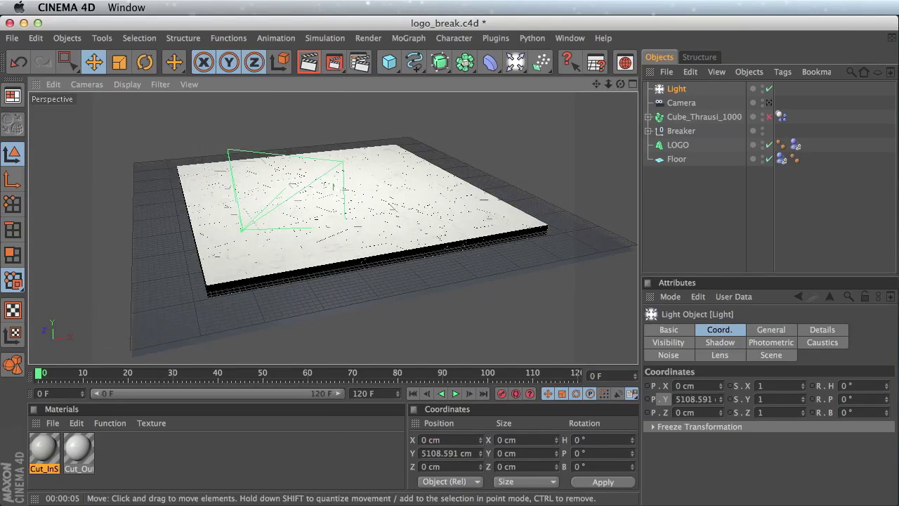
left_click_drag(595, 84, 494, 134)
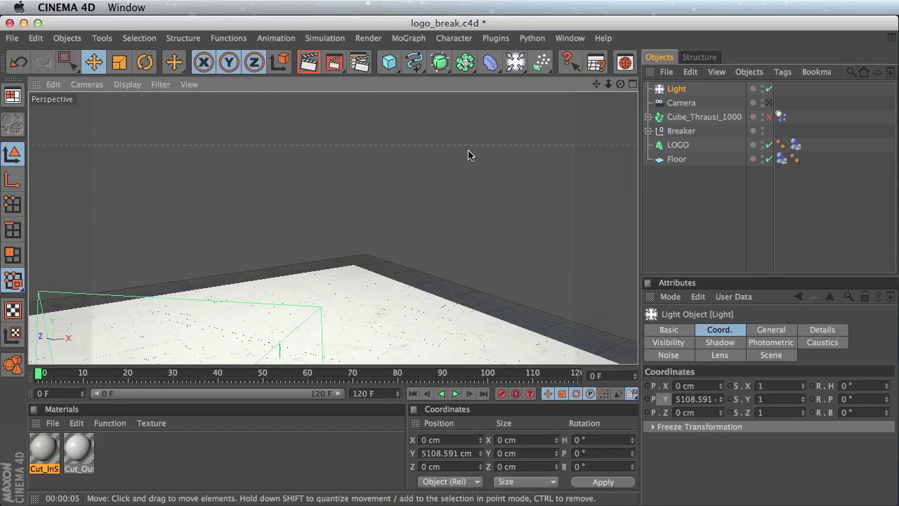
scroll(467, 155, "down", 2)
left_click_drag(316, 118, 312, 88)
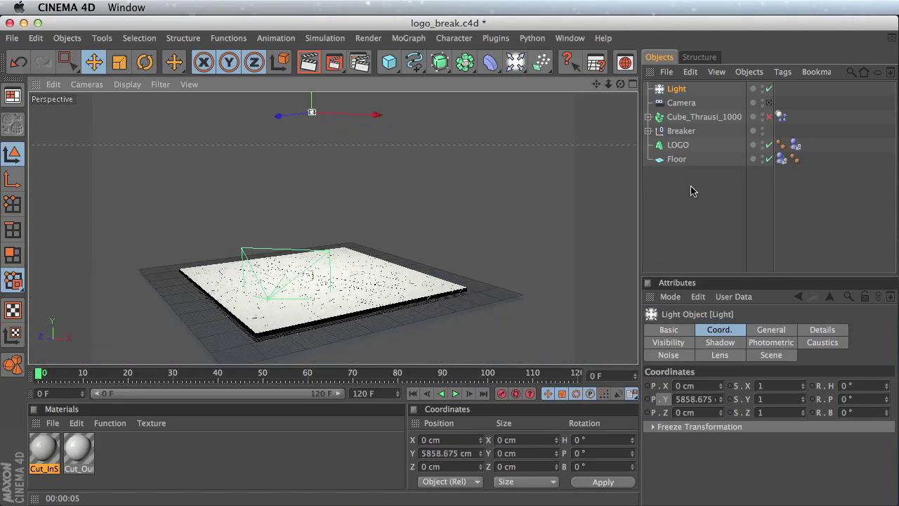
Step: Set the light's shadow type to Shadow Maps (Soft) and render the view
left_click(720, 344)
left_click(728, 332)
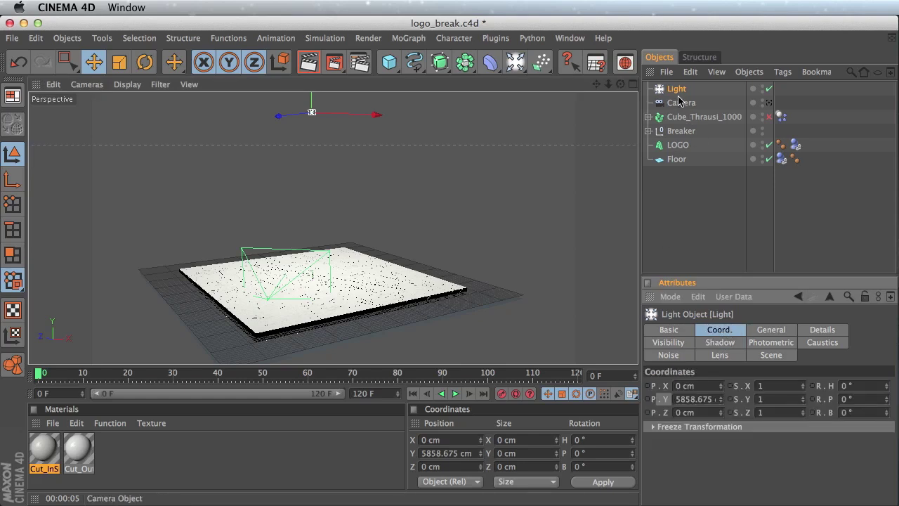
left_click(667, 331)
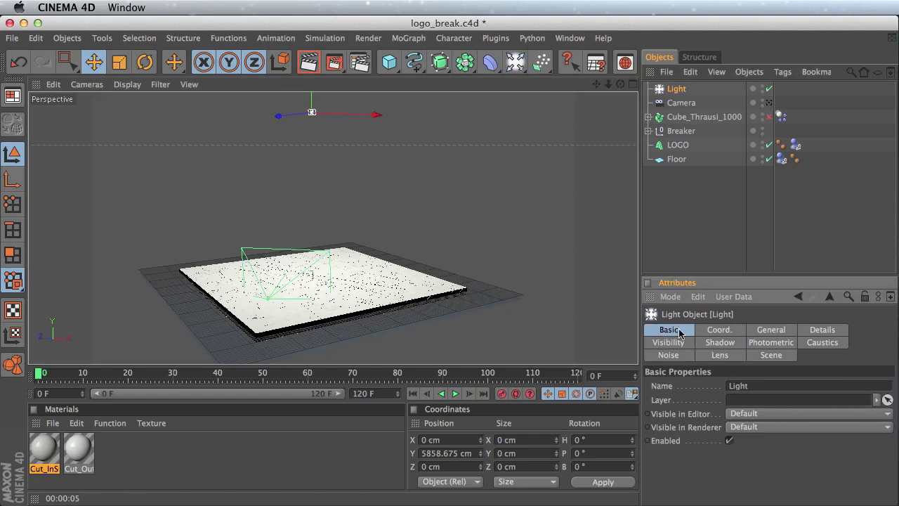
left_click(718, 330)
left_click(773, 331)
left_click(741, 453)
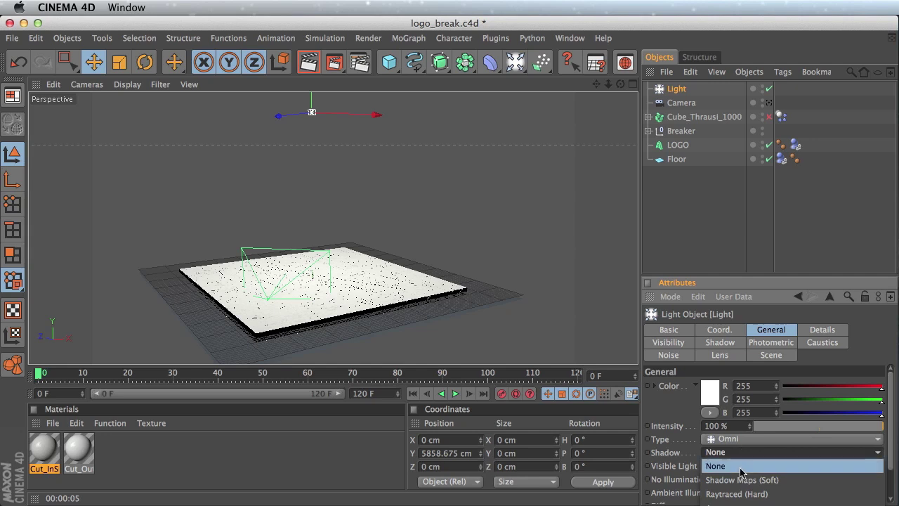
left_click(741, 478)
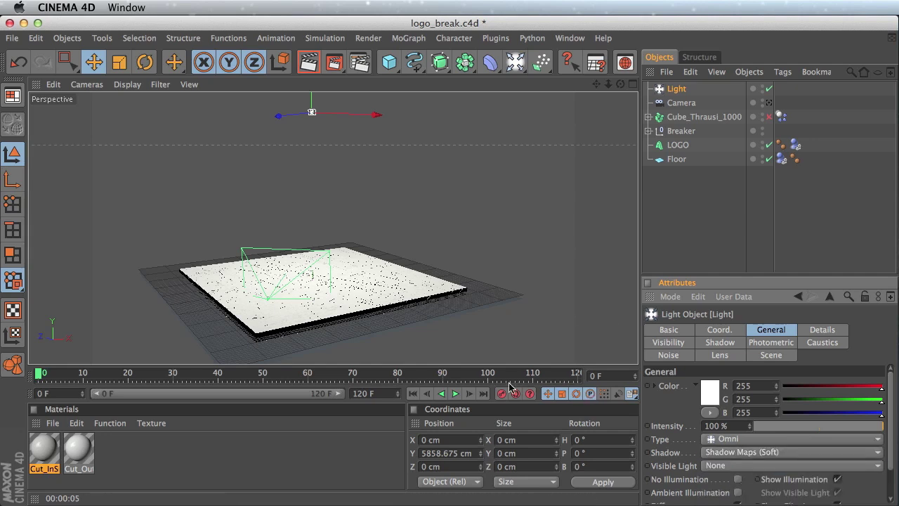
left_click(308, 62)
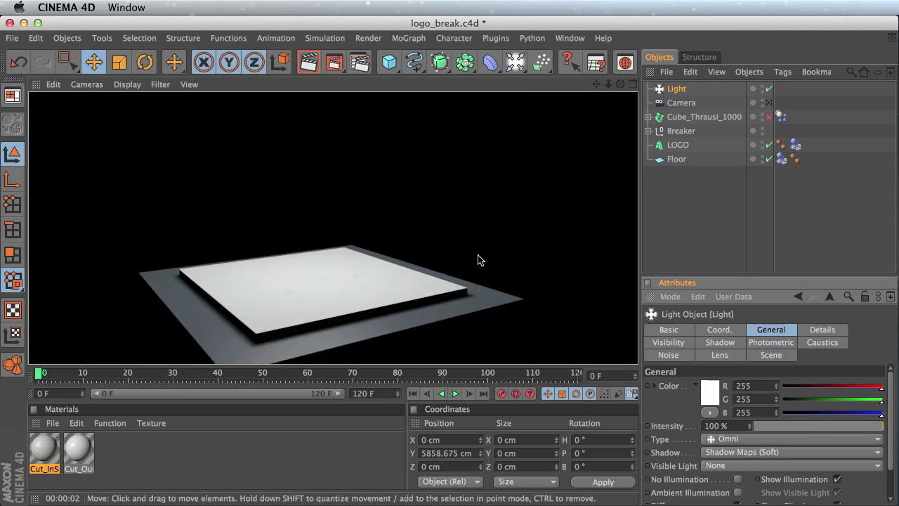
Step: Select the Breaker null, go to the end of the animation at frame 120, and render the view
left_click(683, 132)
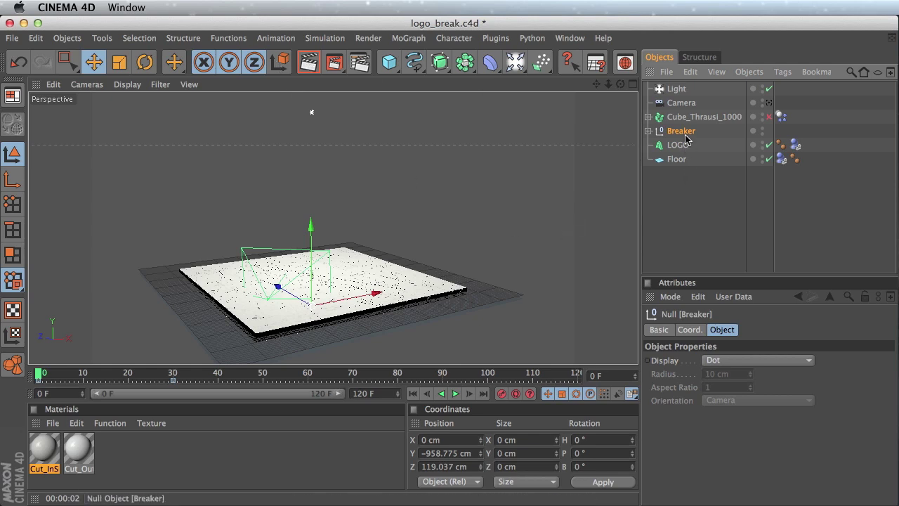
left_click(483, 394)
left_click(454, 394)
left_click(454, 394)
left_click(483, 393)
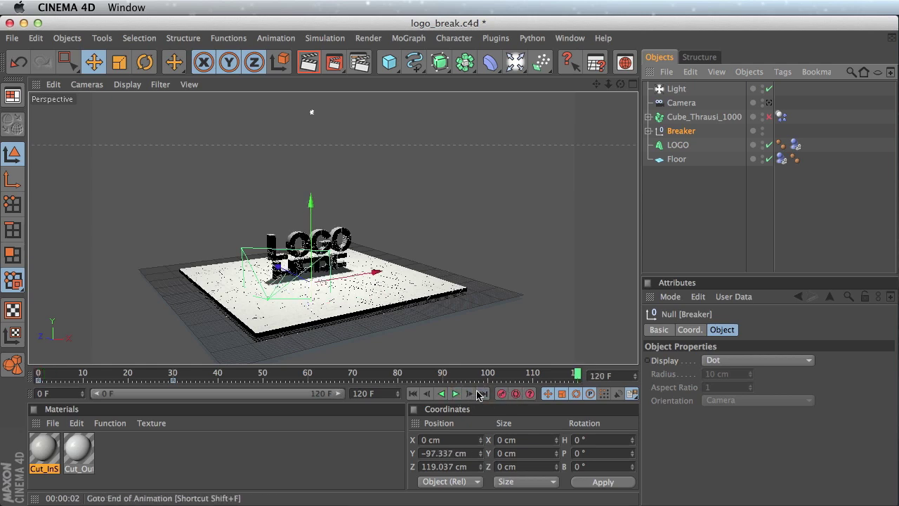
left_click(309, 62)
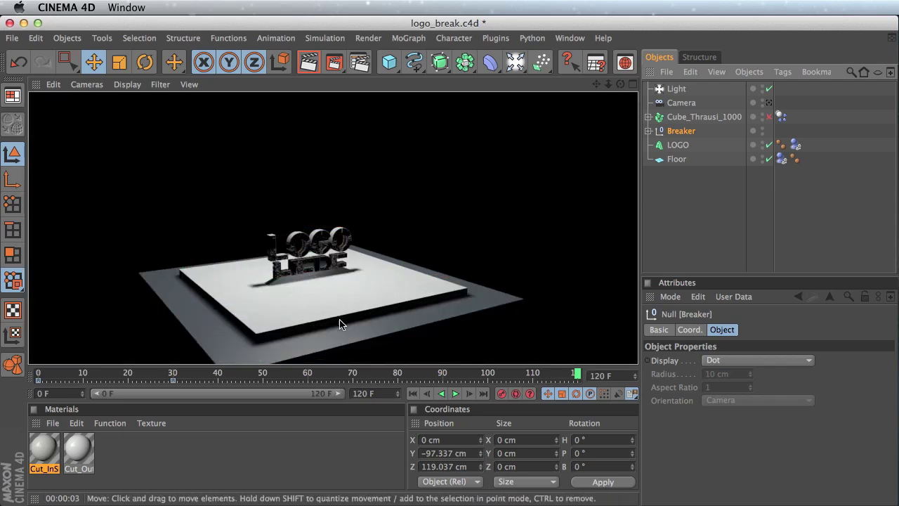
Step: Add a Compositing tag to the Floor, turn off Seen by Camera, and render the view
left_click(678, 158)
left_click(783, 72)
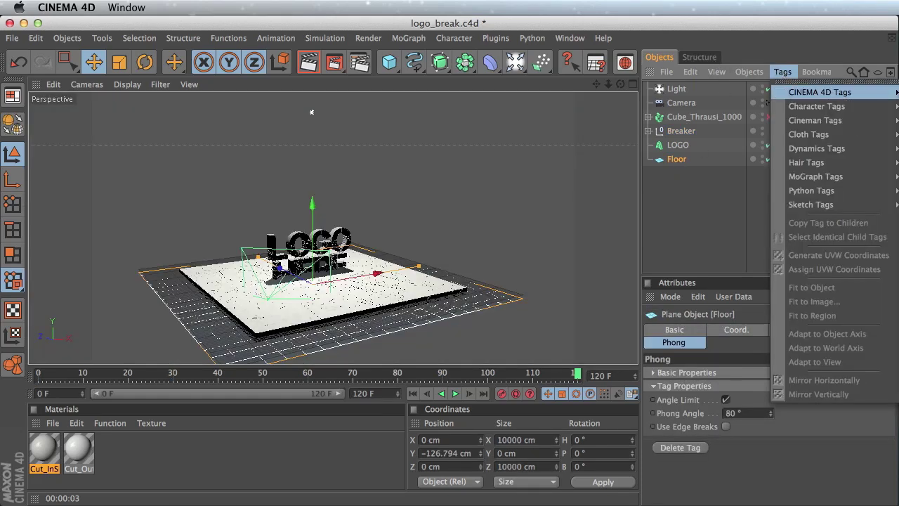
left_click(847, 242)
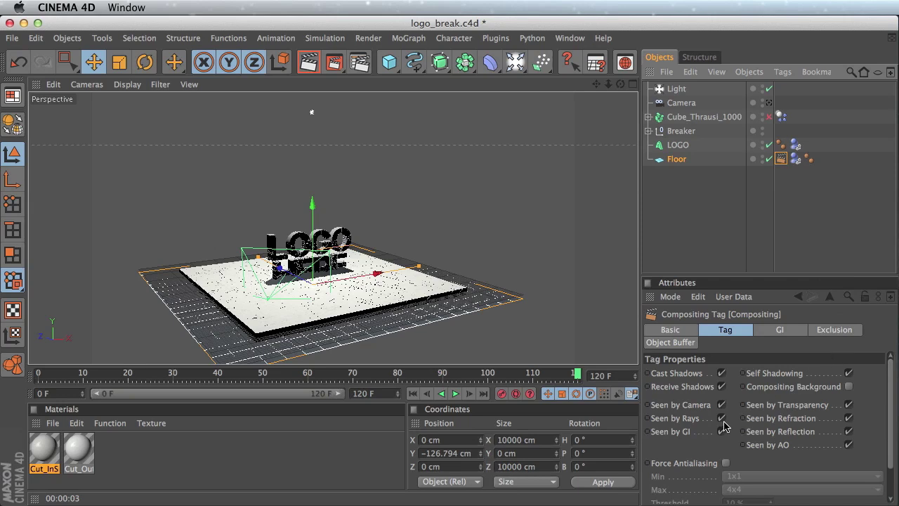
left_click(716, 406)
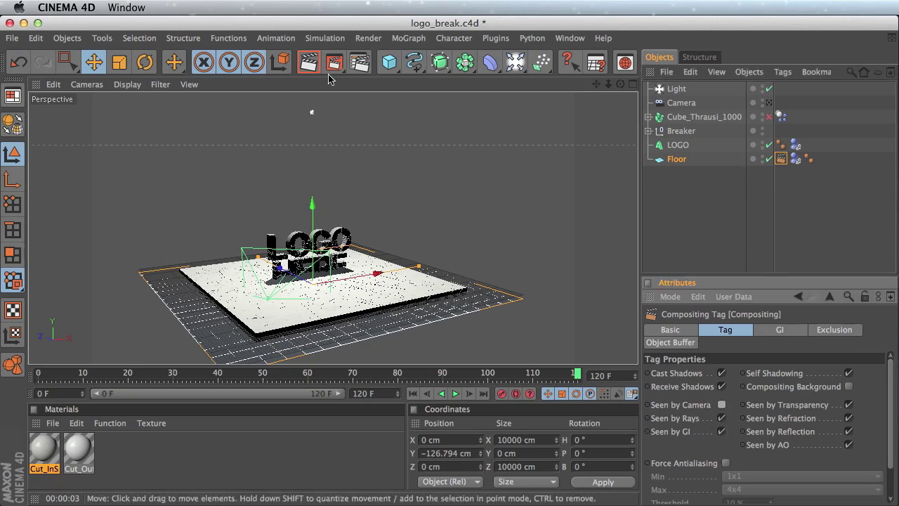
left_click(309, 61)
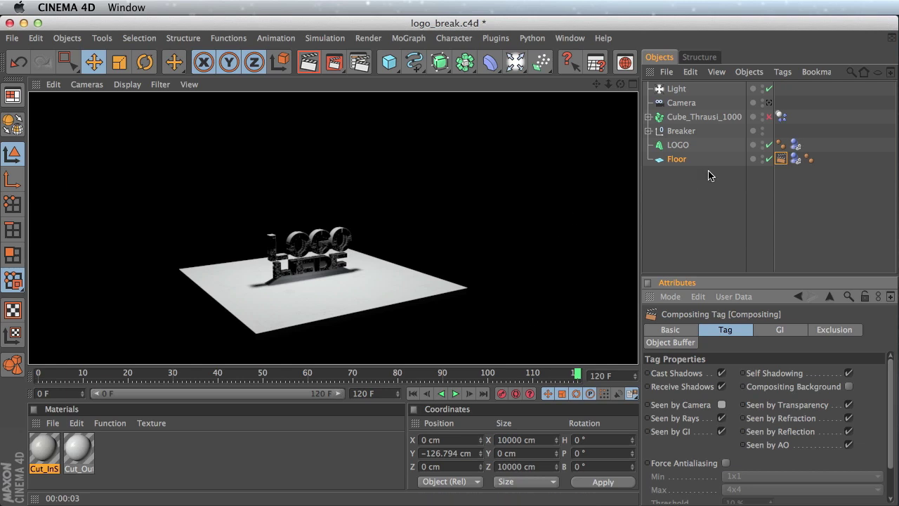
Step: Copy the Floor's Compositing tag onto the Breaker null and render the view
left_click(783, 161)
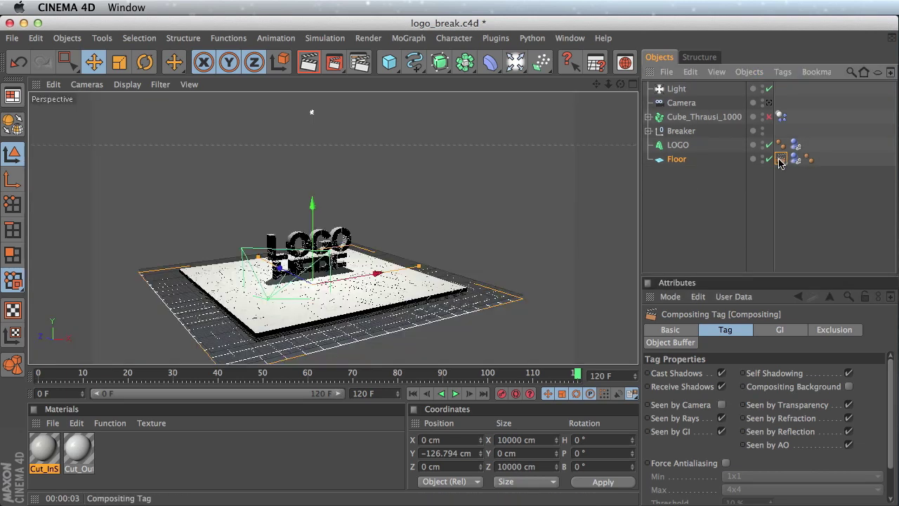
left_click_drag(781, 161, 781, 130, "ctrl")
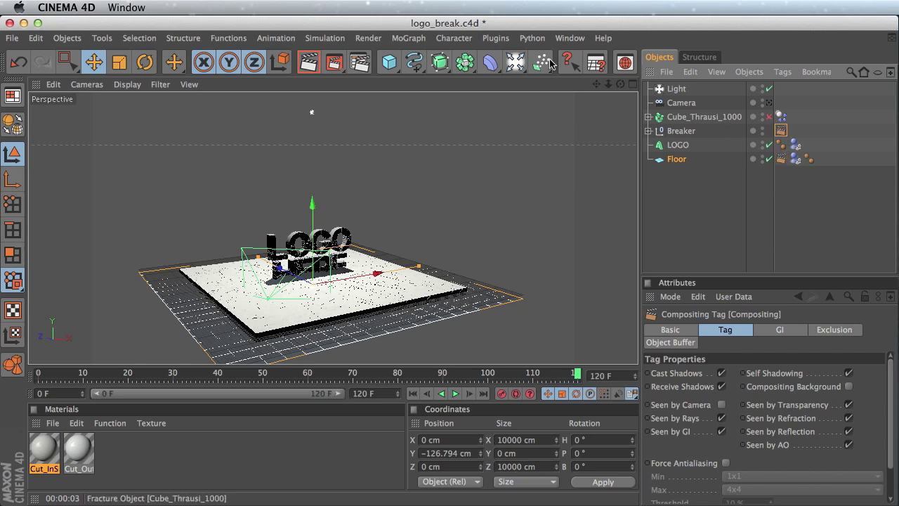
left_click(308, 61)
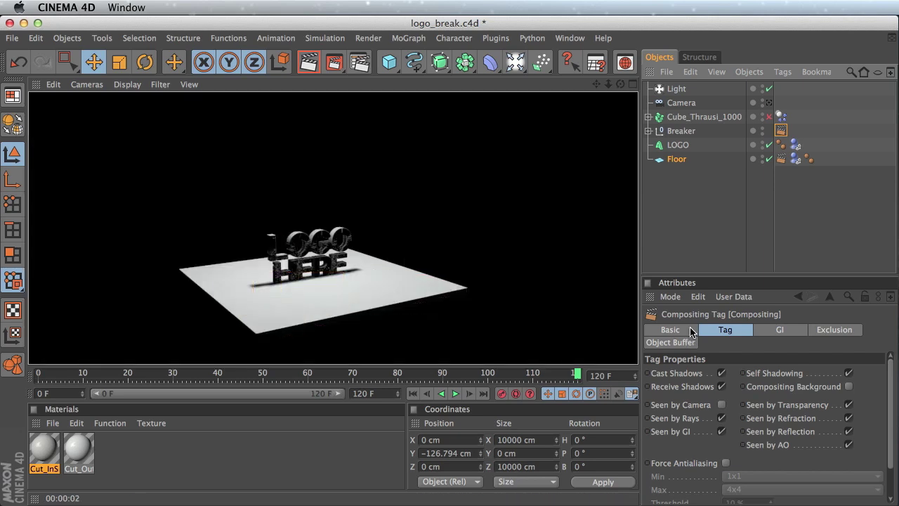
Step: Look through the scene camera and hide the Breaker null in the editor and renderer
left_click(768, 102)
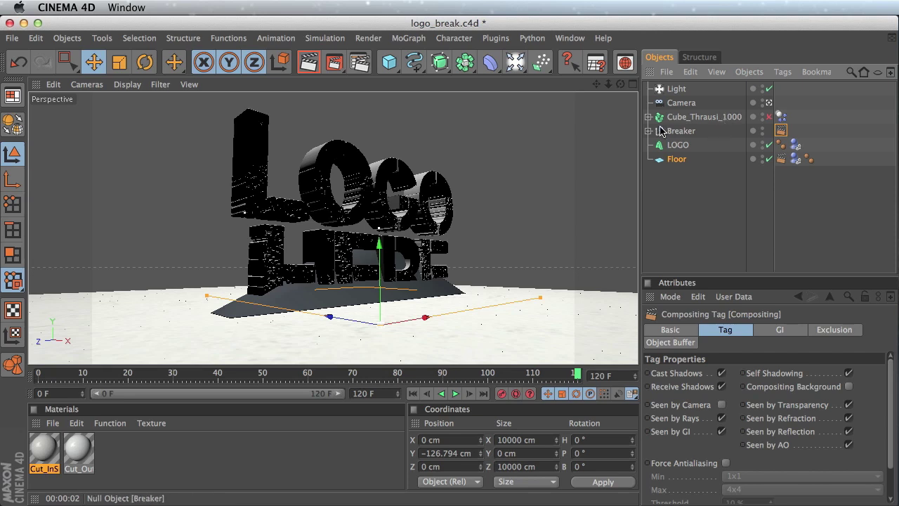
left_click(764, 130)
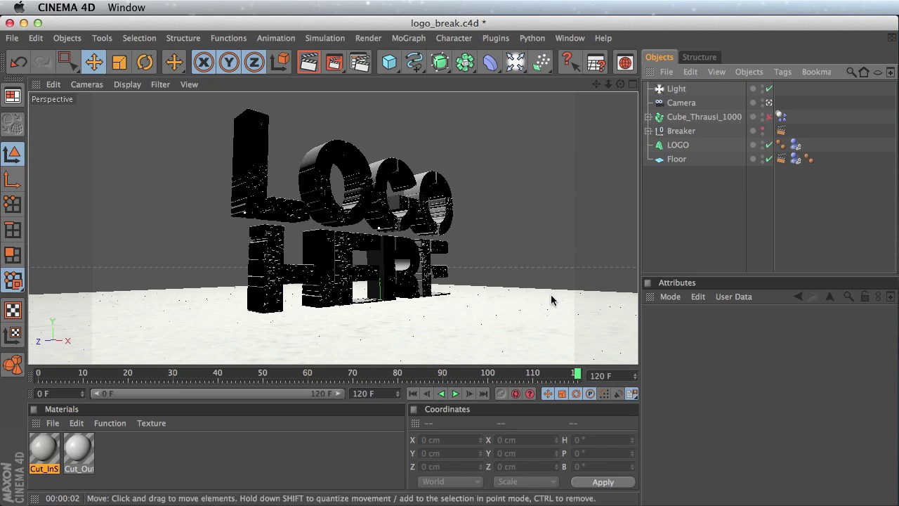
Step: Raise the LOGO text to about 1096 cm on Y and deselect it
left_click(680, 149)
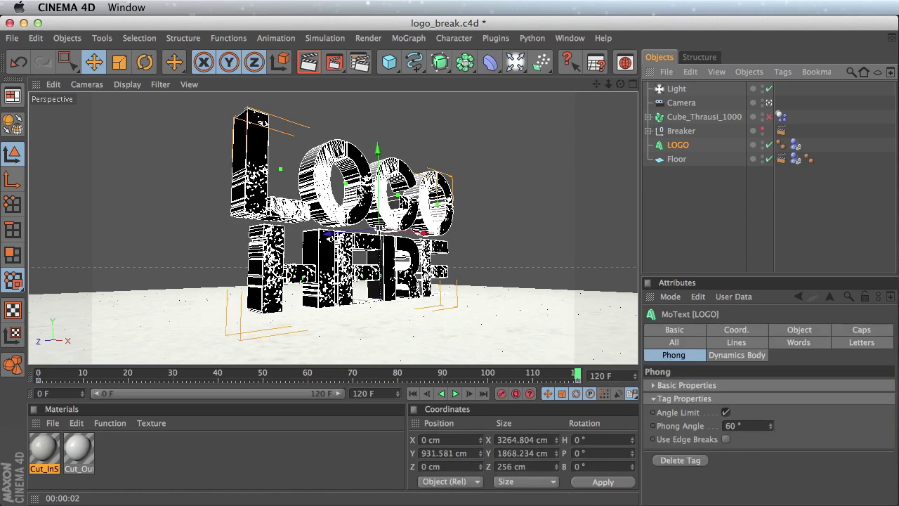
left_click_drag(379, 150, 378, 134)
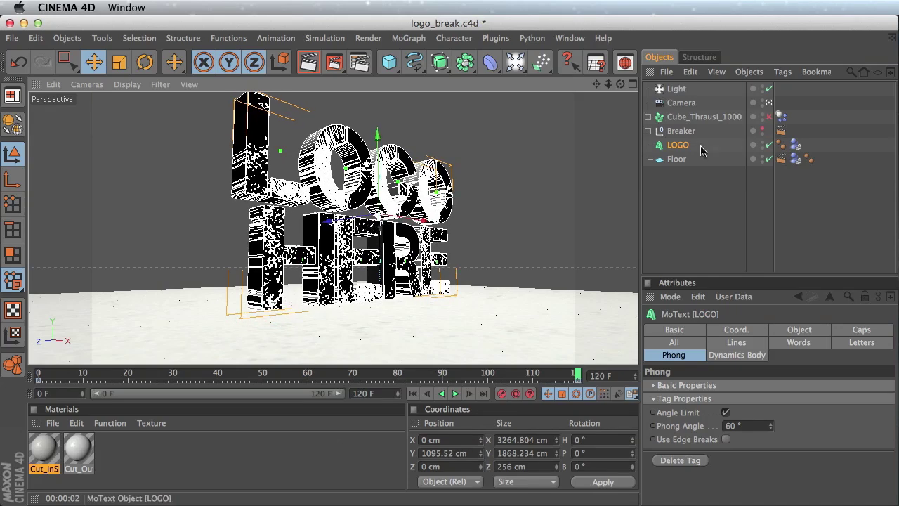
left_click(736, 329)
left_click(707, 243)
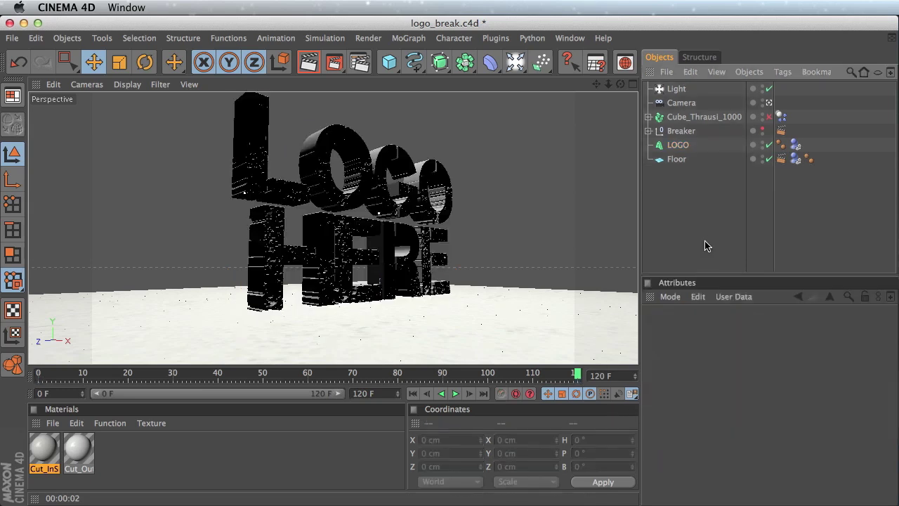
Step: Pull the camera back to about X -3145, Y 447, Z -2814 cm, keyframe its position at frame 120, and render the view
left_click(680, 103)
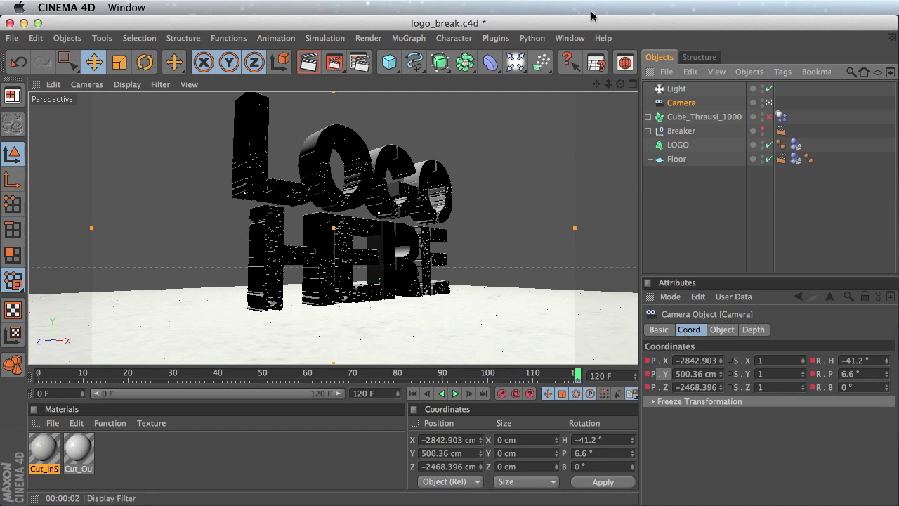
left_click_drag(609, 84, 617, 92)
left_click(648, 360, "ctrl")
left_click(648, 374, "ctrl")
left_click(648, 387, "ctrl")
left_click(308, 62)
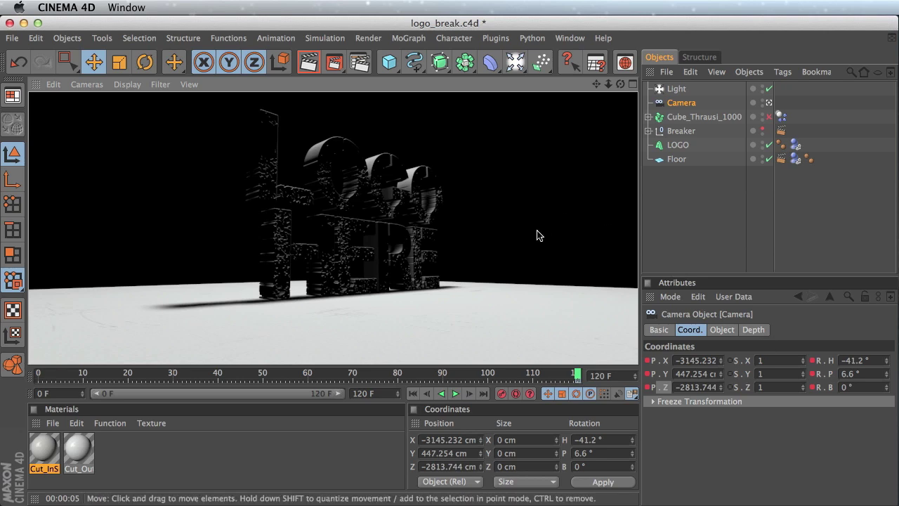
Step: Open the Content Browser and show the Plastic materials of the Texture Kit Pro library
left_click(625, 62)
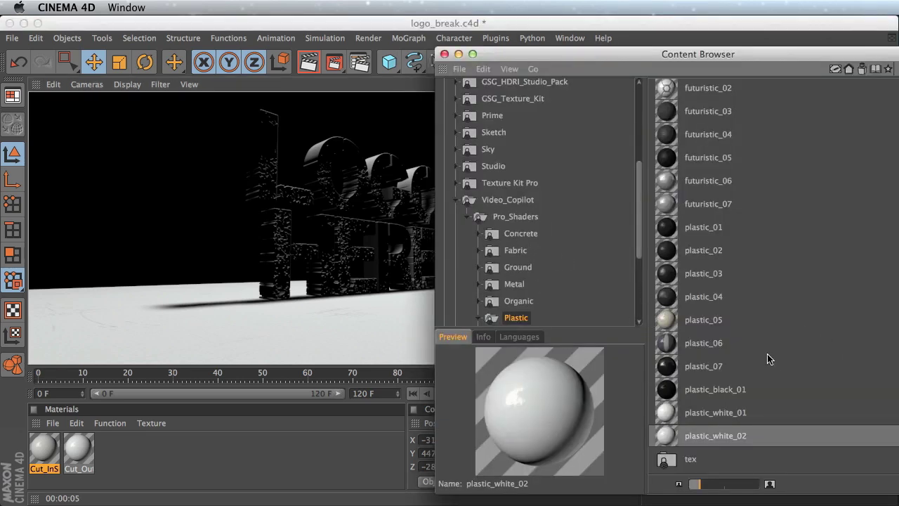
left_click(456, 200)
left_click(503, 217)
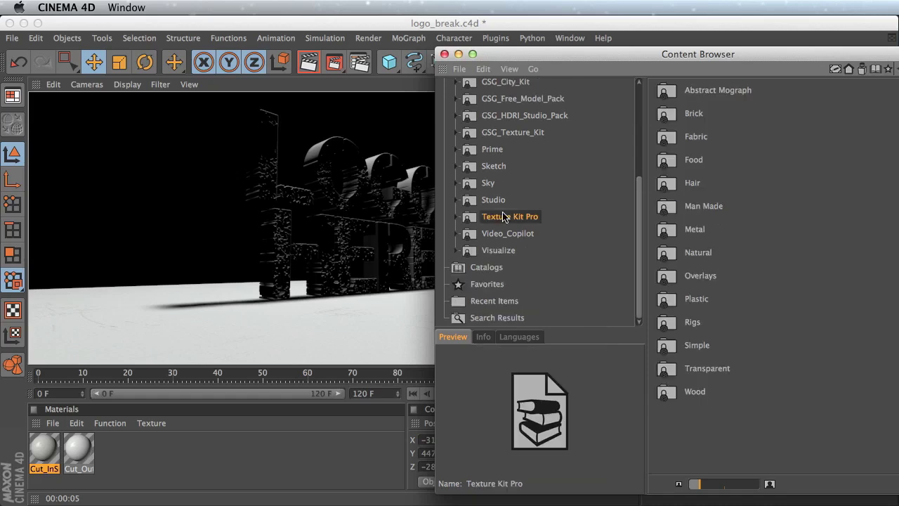
left_click(457, 217)
left_click_drag(641, 227, 642, 248)
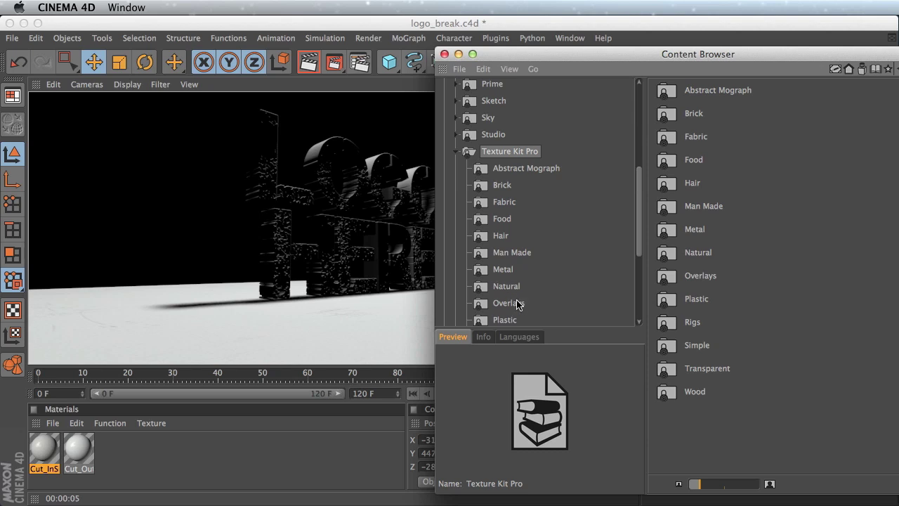
scroll(518, 303, "up", 10)
left_click_drag(636, 177, 641, 309)
left_click(506, 189)
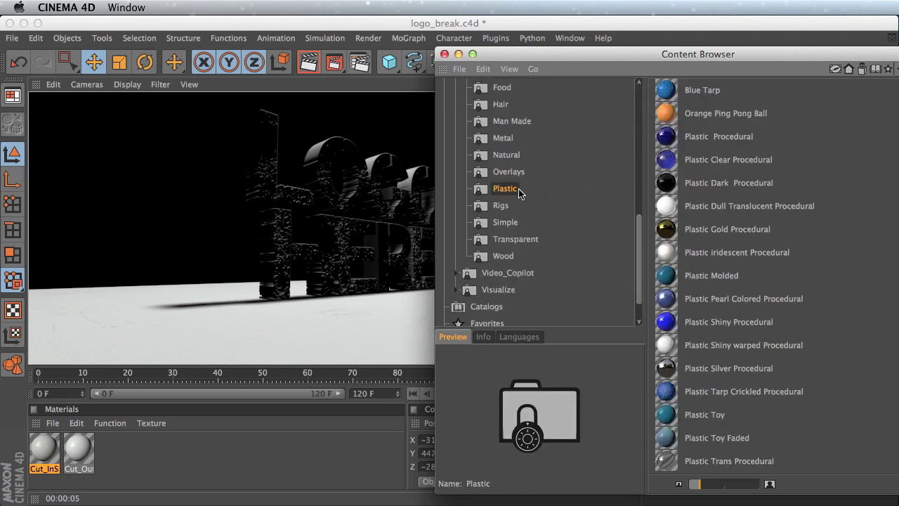
Step: Load the plastic_firetruck material into the scene and apply it to the LOGO object
left_click_drag(785, 53, 658, 44)
scroll(824, 197, "down", 3)
scroll(824, 197, "down", 4)
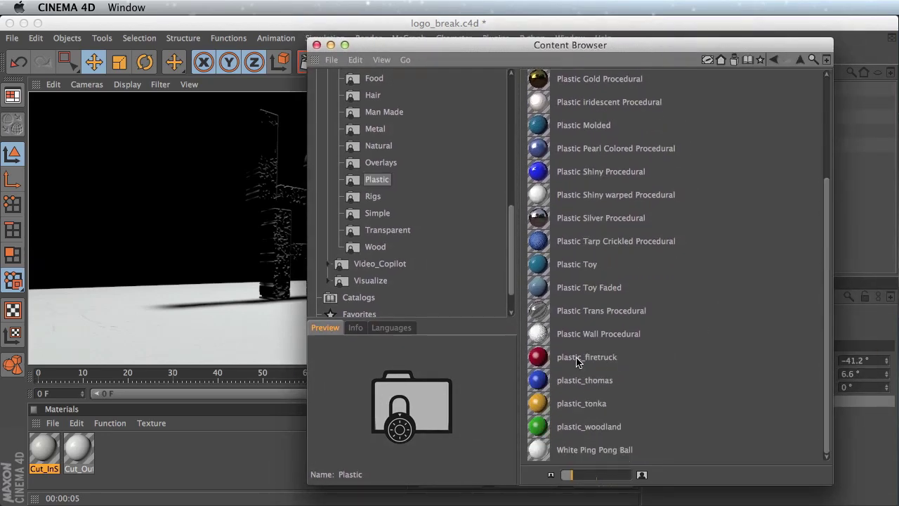
left_click(540, 358)
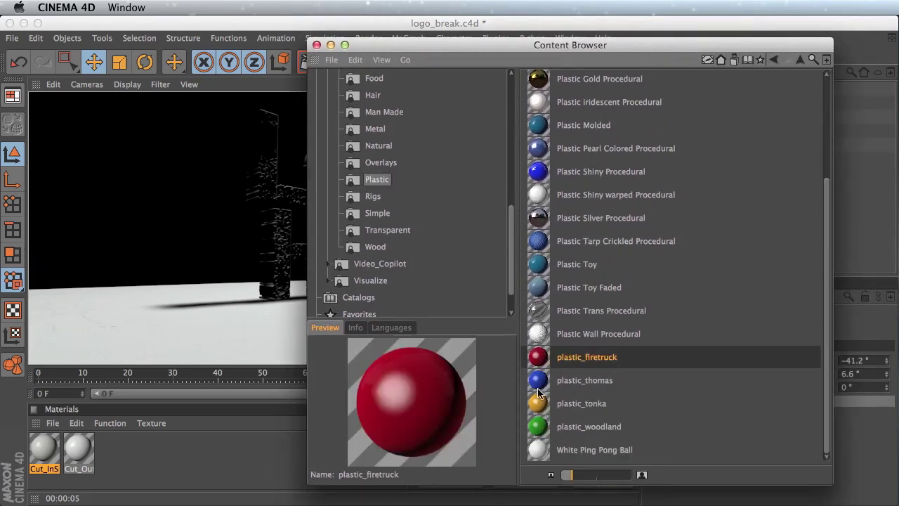
left_click_drag(392, 86, 562, 424)
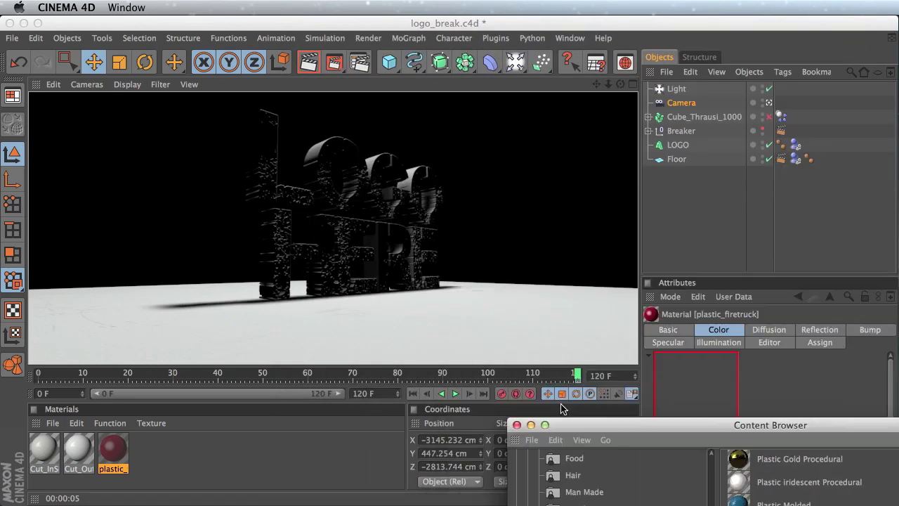
left_click_drag(114, 453, 676, 145)
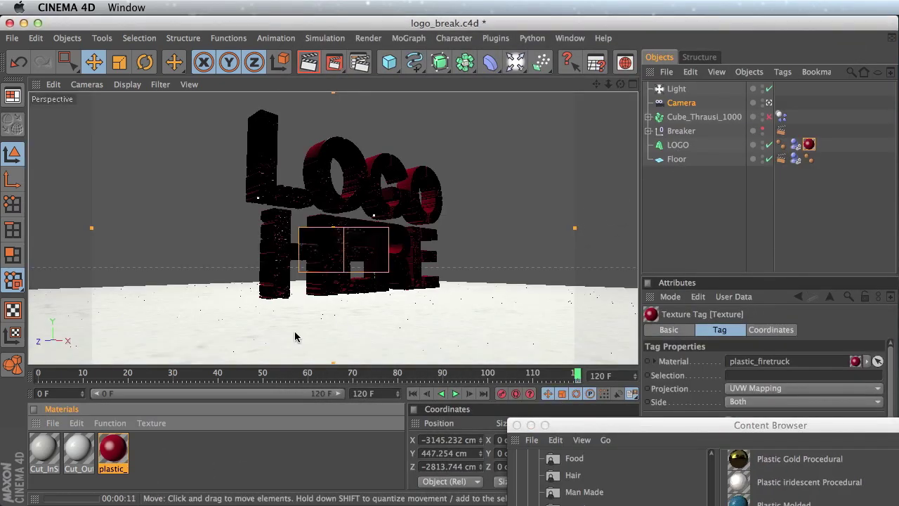
Step: Disable the Bump and Diffusion channels of the plastic_firetruck material and render the view
double_click(109, 453)
left_click(287, 338)
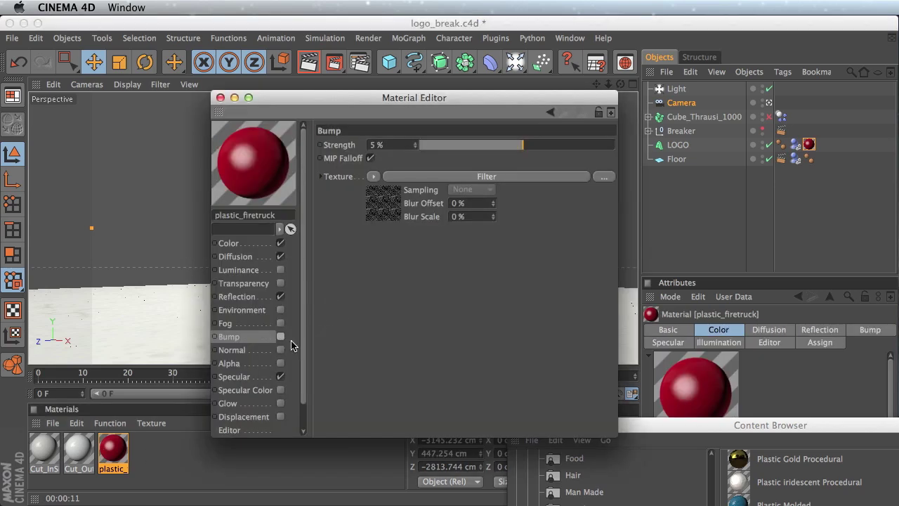
left_click(245, 255)
left_click(280, 257)
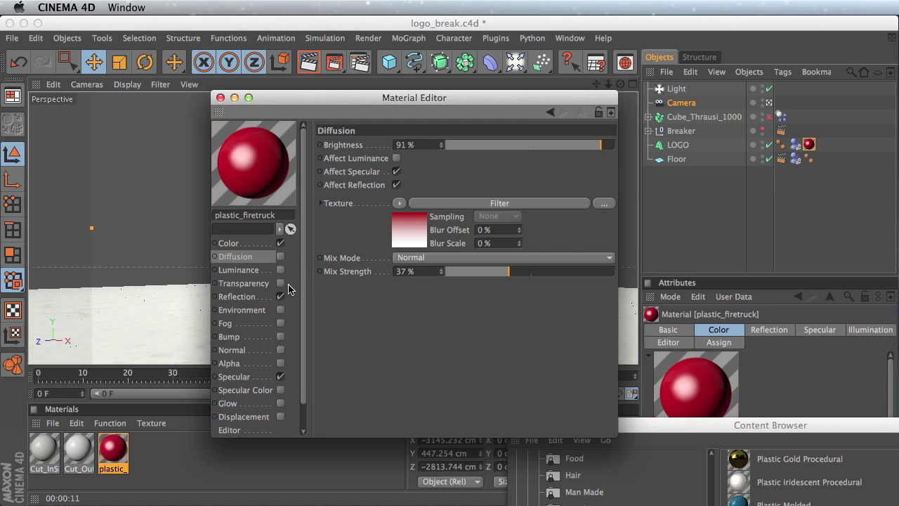
left_click(220, 98)
left_click(308, 62)
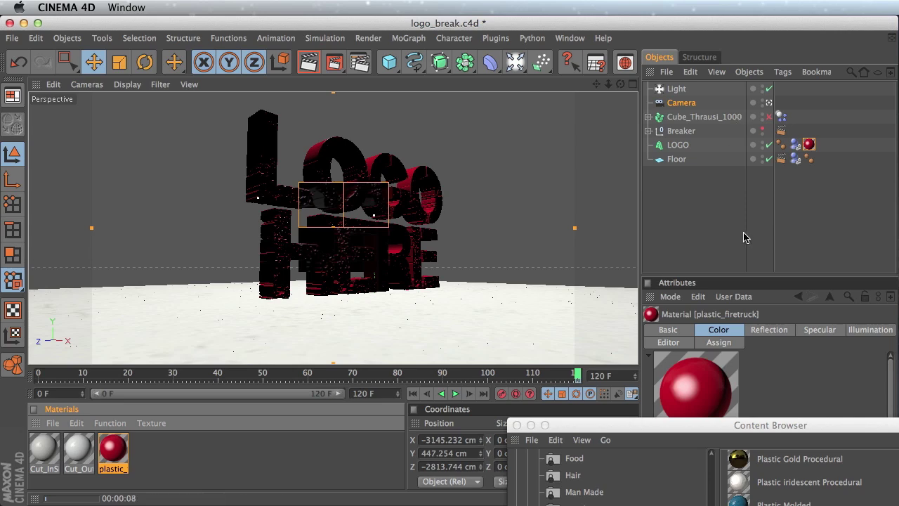
Step: Move the light in front of the logo to about X -3076, Y 2666, Z -4024 cm and render through the scene camera
left_click(693, 215)
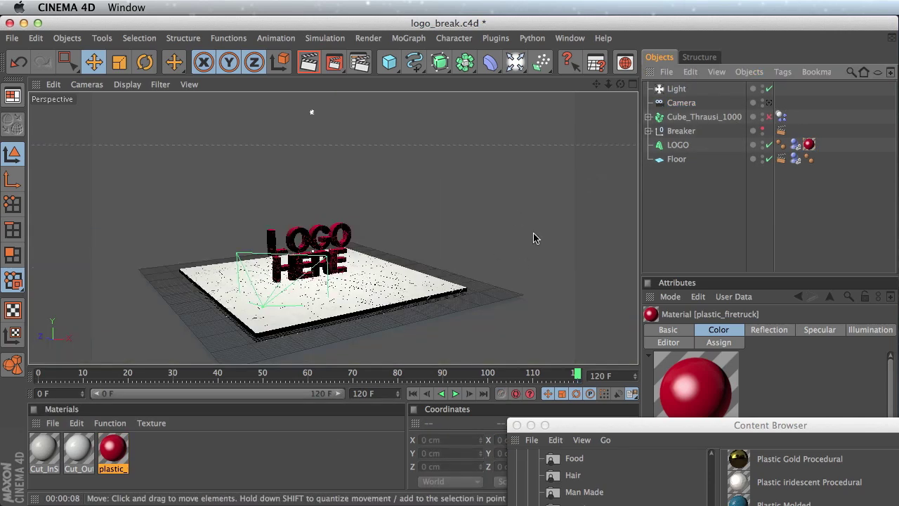
left_click(677, 89)
left_click_drag(490, 156, 488, 154, "alt")
left_click_drag(268, 116, 562, 183)
left_click_drag(492, 199, 411, 197)
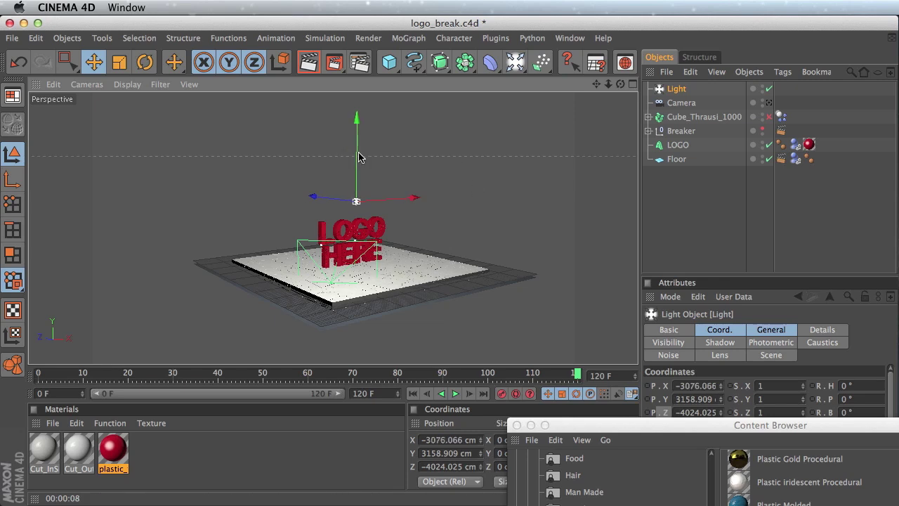
left_click_drag(358, 159, 357, 178)
left_click(768, 104)
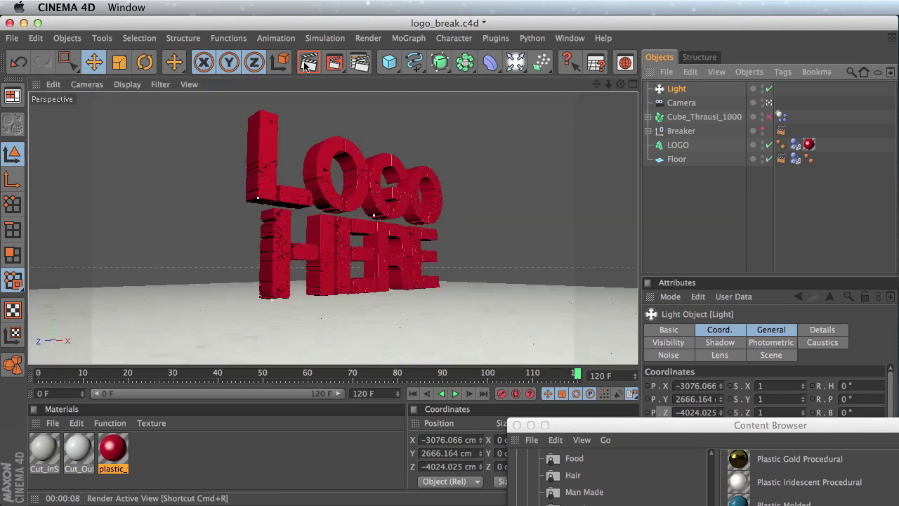
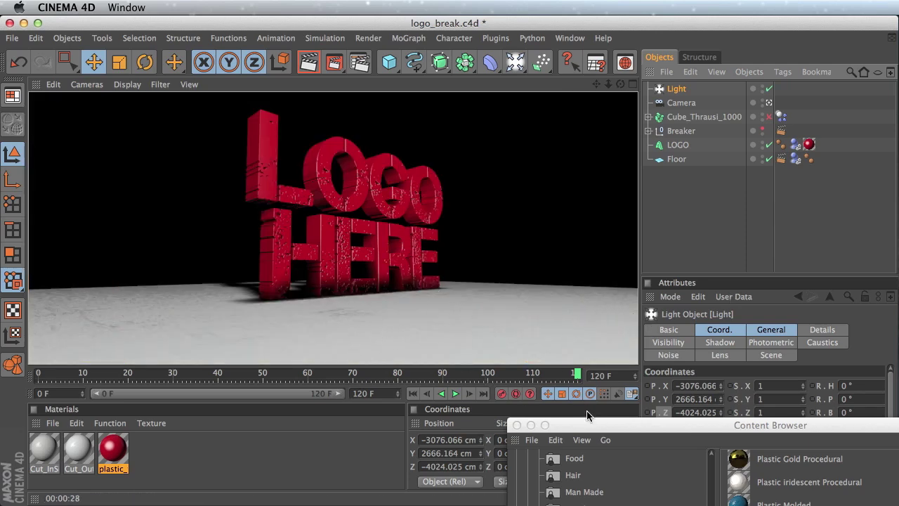
Step: Reopen the Content Browser and look through the Effects, Glossy, Matte and Mulitcolor materials in the Broadcast presets
left_click_drag(761, 439, 614, 271)
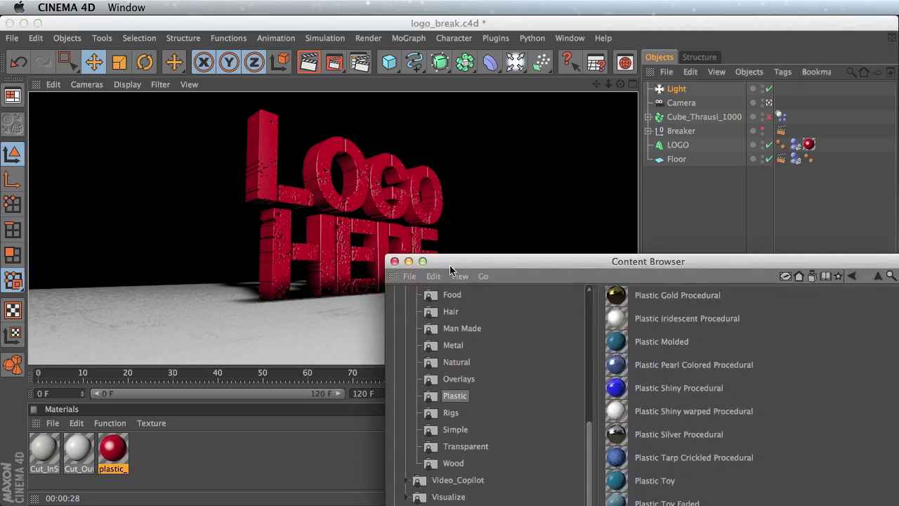
left_click(395, 262)
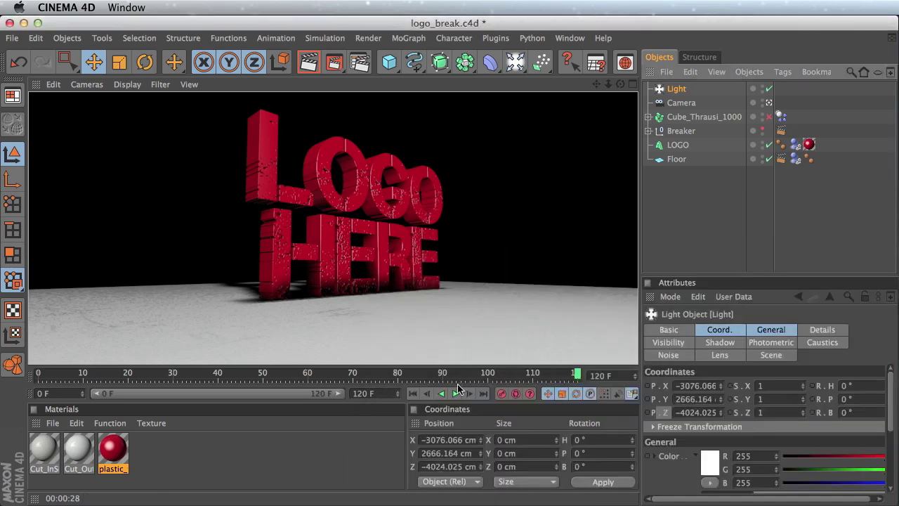
key("shift+F8")
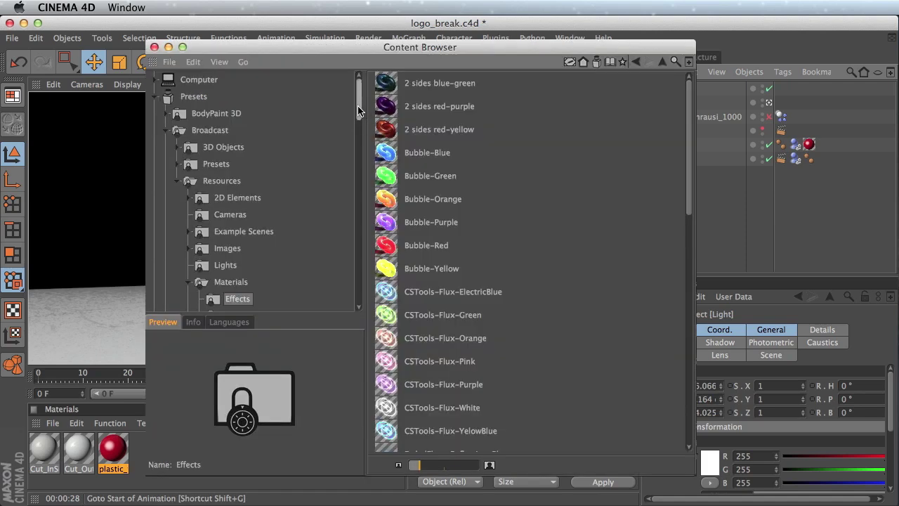
scroll(358, 112, "down", 6)
scroll(283, 100, "up", 6)
scroll(356, 123, "down", 5)
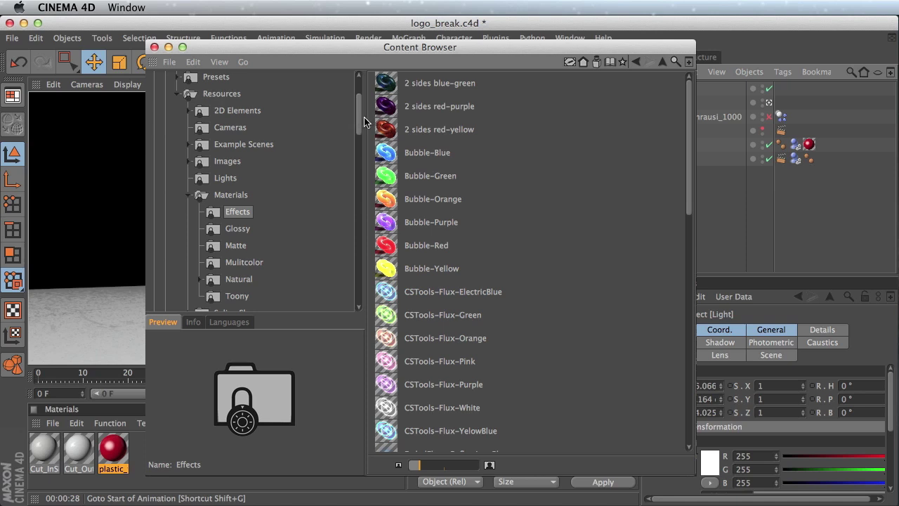
scroll(356, 125, "up", 5)
left_click(239, 113)
left_click(226, 132)
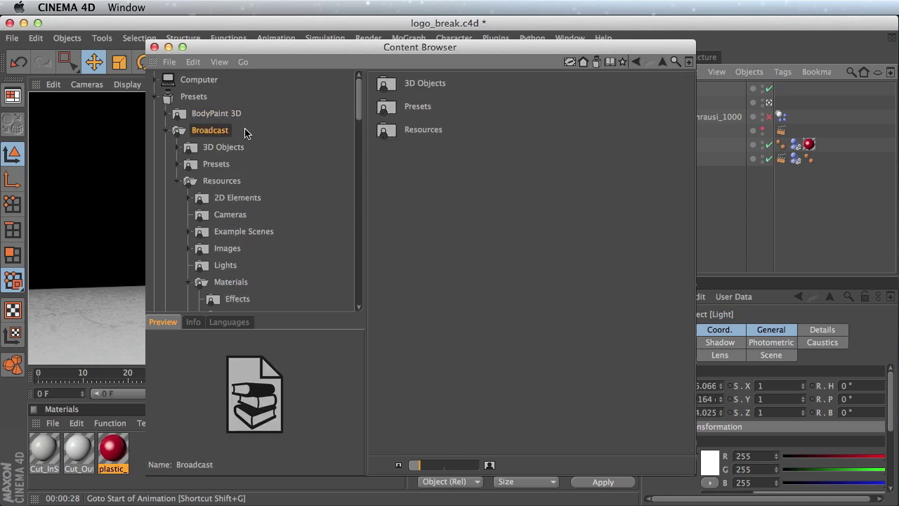
scroll(255, 165, "down", 7)
left_click(242, 164)
left_click(247, 180)
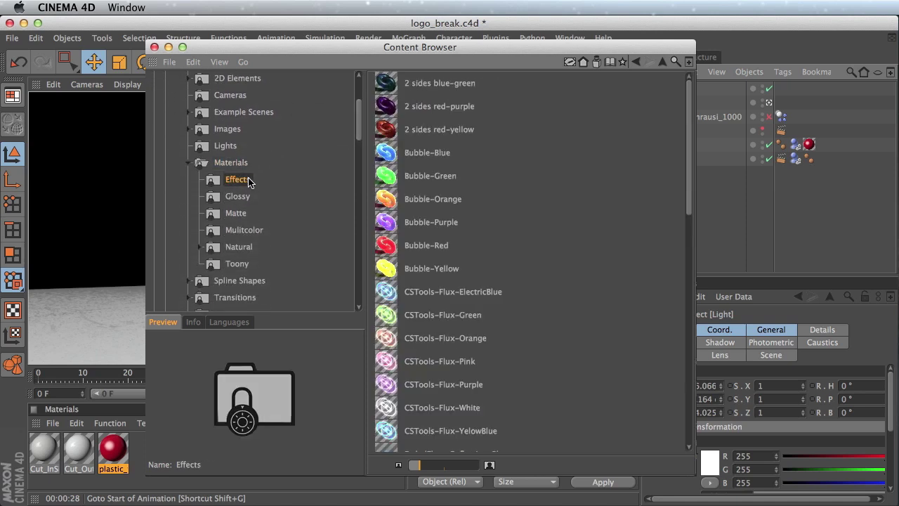
left_click_drag(685, 216, 687, 442)
left_click(239, 198)
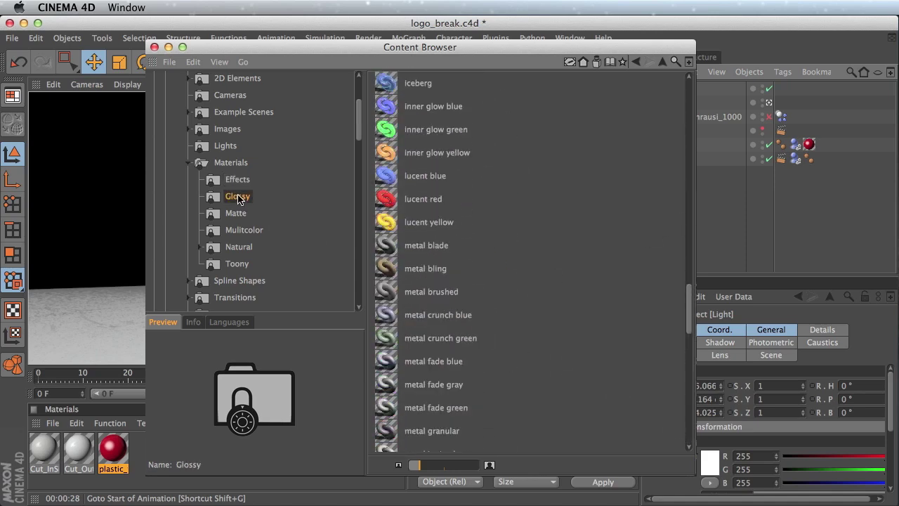
left_click(246, 213)
left_click(252, 230)
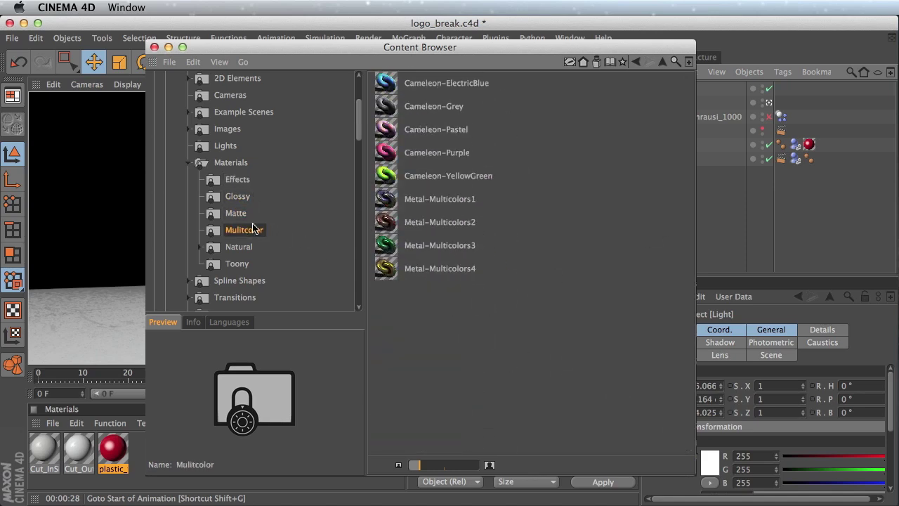
Step: Look through the Ceramic, Concrete, Fabric and Metal categories of the Broadcast library's Natural materials
left_click(245, 250)
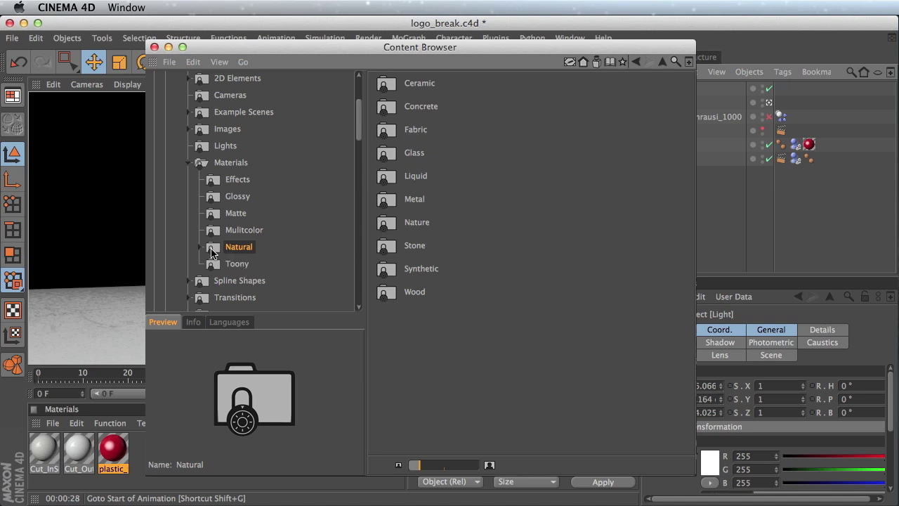
left_click(203, 248)
left_click(239, 265)
left_click(253, 281)
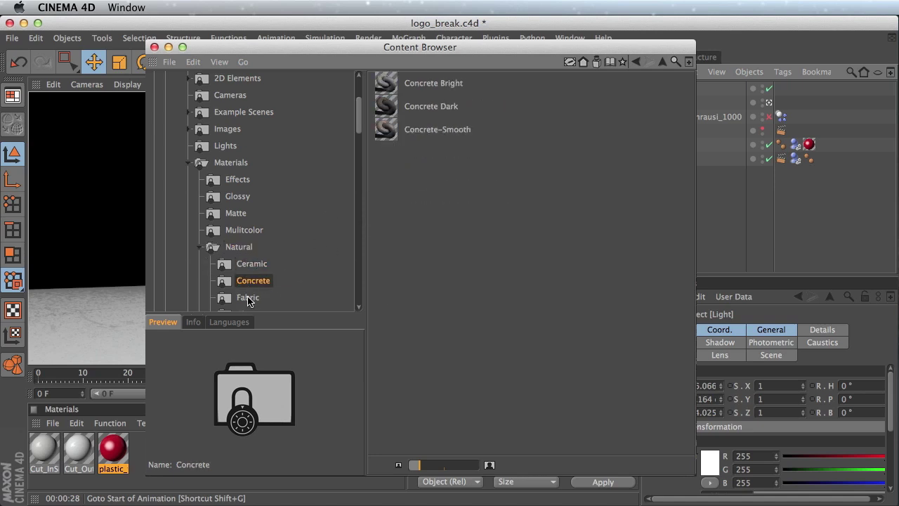
left_click(249, 299)
scroll(361, 138, "down", 5)
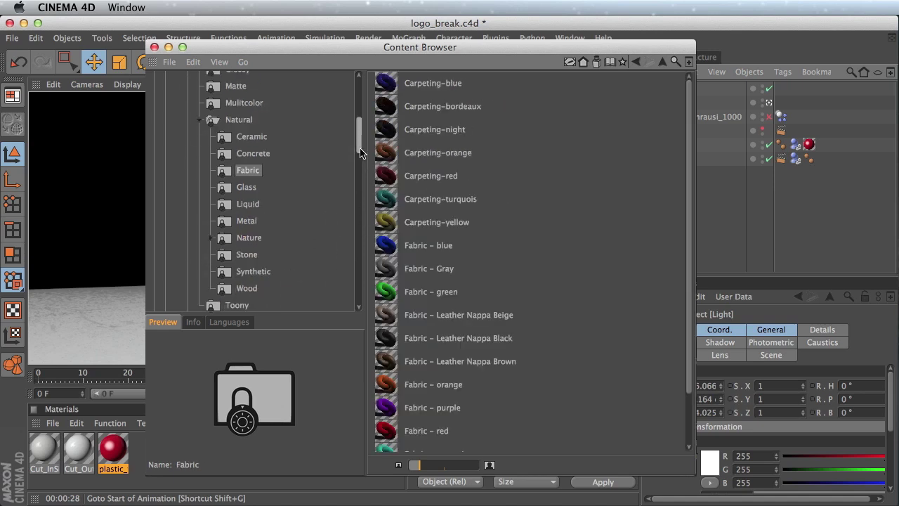
left_click(247, 167)
Step: Look through the Misc materials of the Prime library down to the wood presets
scroll(358, 175, "down", 3)
scroll(358, 174, "down", 6)
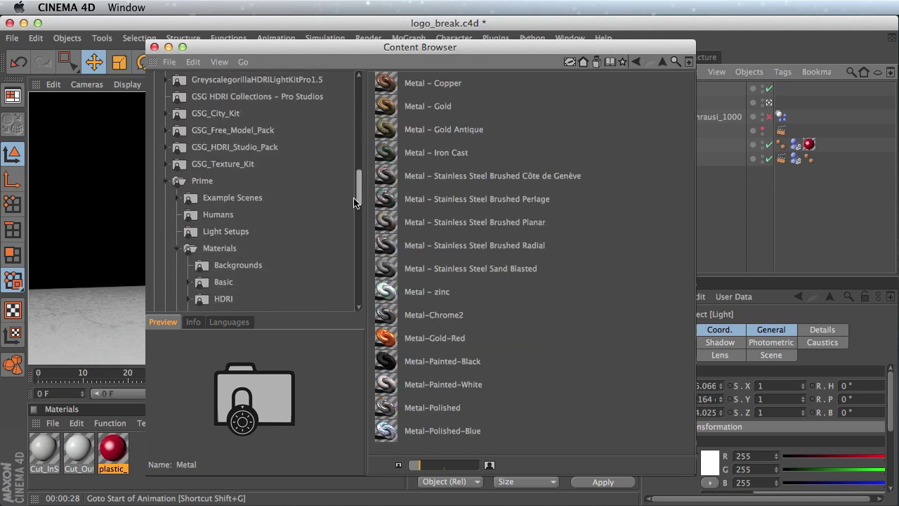
left_click(202, 131)
scroll(360, 196, "down", 2)
left_click(220, 149)
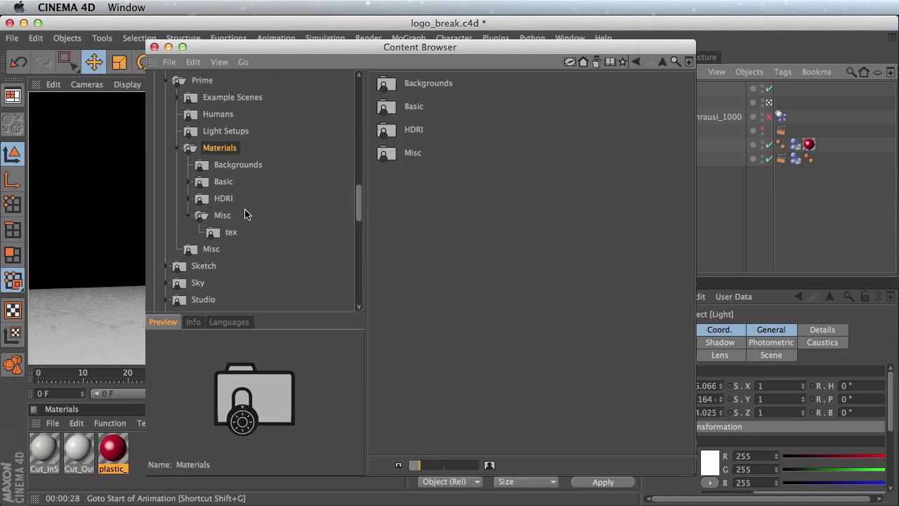
left_click(222, 216)
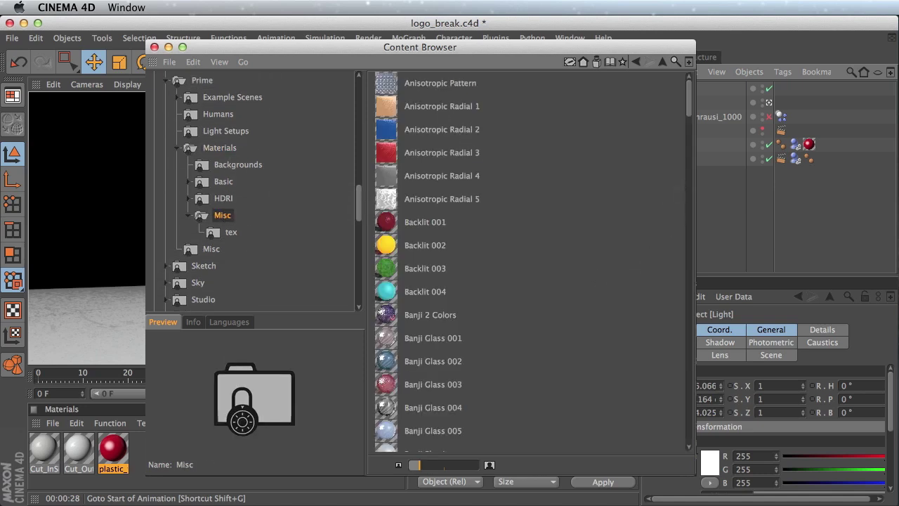
left_click_drag(686, 122, 688, 424)
left_click(436, 255)
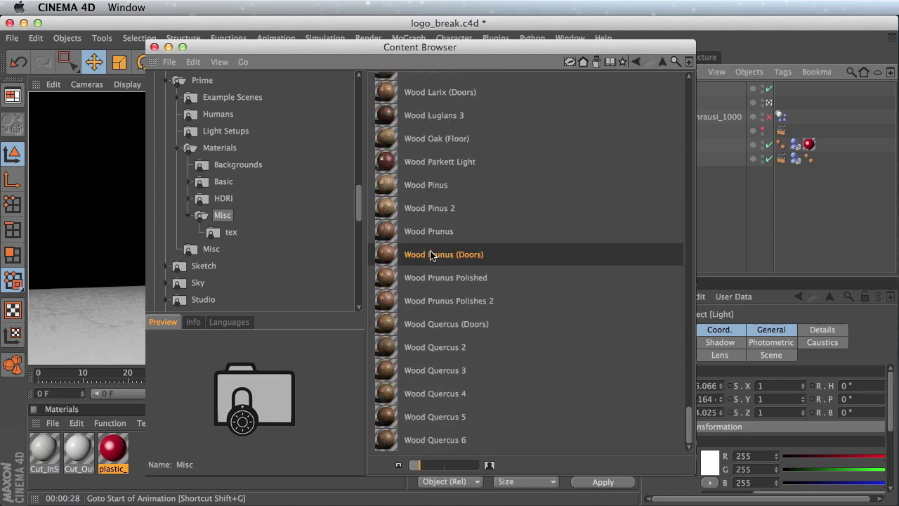
left_click(425, 185)
Step: Show the Bricks materials of the Visualize library and preview Bricks-A004
left_click_drag(359, 215, 359, 243)
left_click(210, 194)
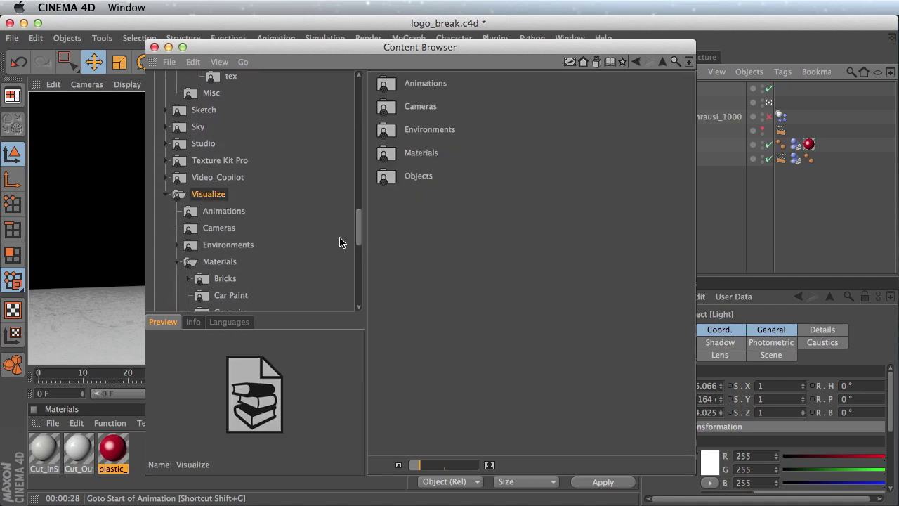
scroll(363, 239, "down", 3)
left_click(232, 208)
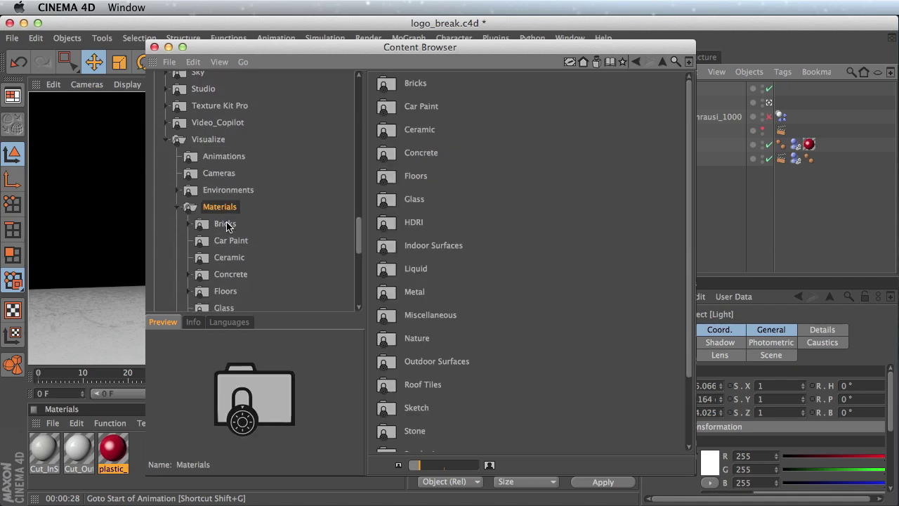
left_click(226, 224)
left_click(384, 219)
left_click(421, 295)
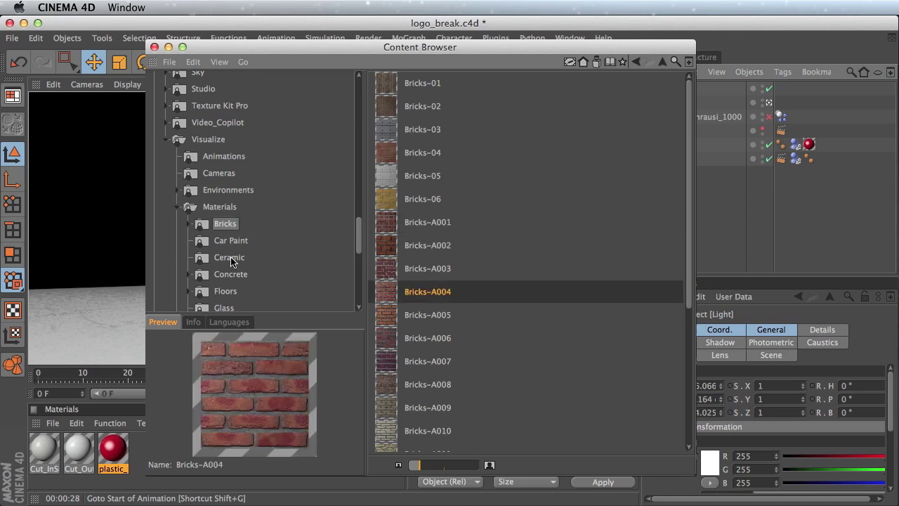
Step: Look through the Car Paint, Ceramic, Concrete and Floors materials of the Visualize library, previewing Car Paint - Glossy Red, Carpet-02-red and Carpet-04-green
left_click(229, 238)
left_click(438, 273)
left_click(430, 316)
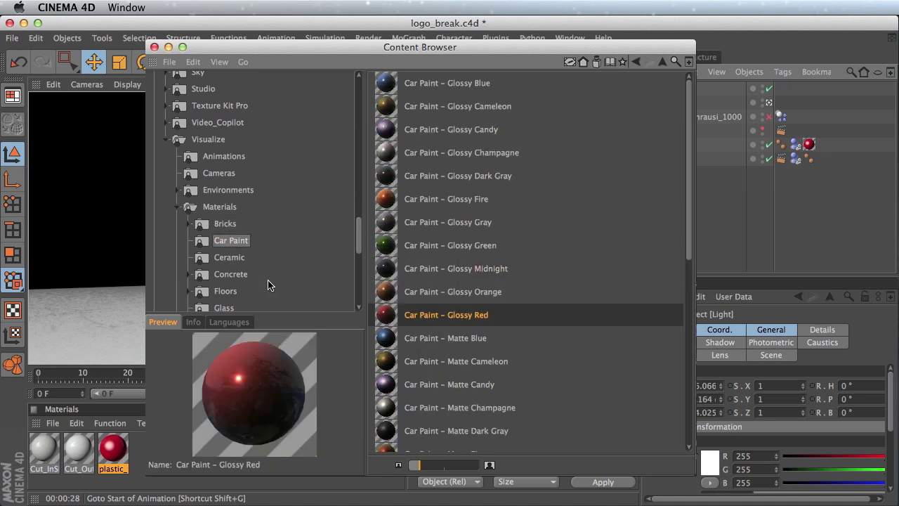
left_click(270, 259)
scroll(359, 242, "down", 4)
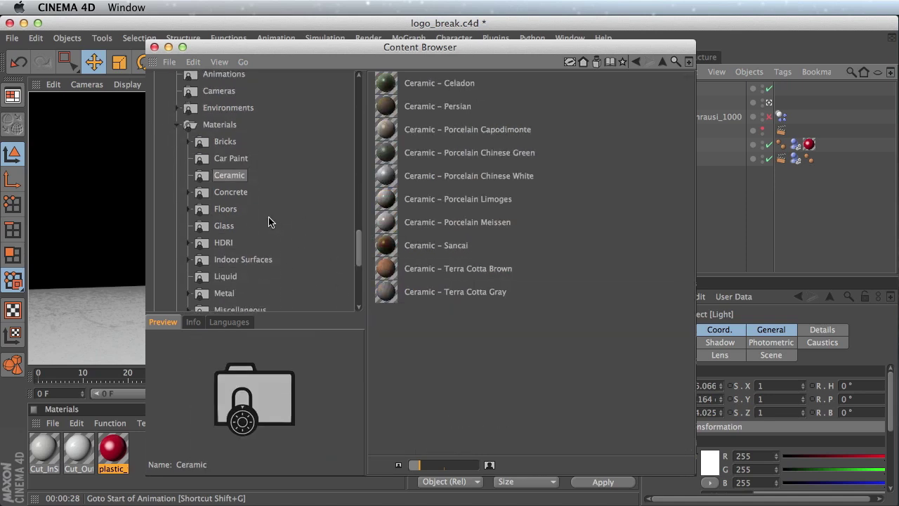
left_click(230, 191)
left_click(226, 208)
left_click(421, 291)
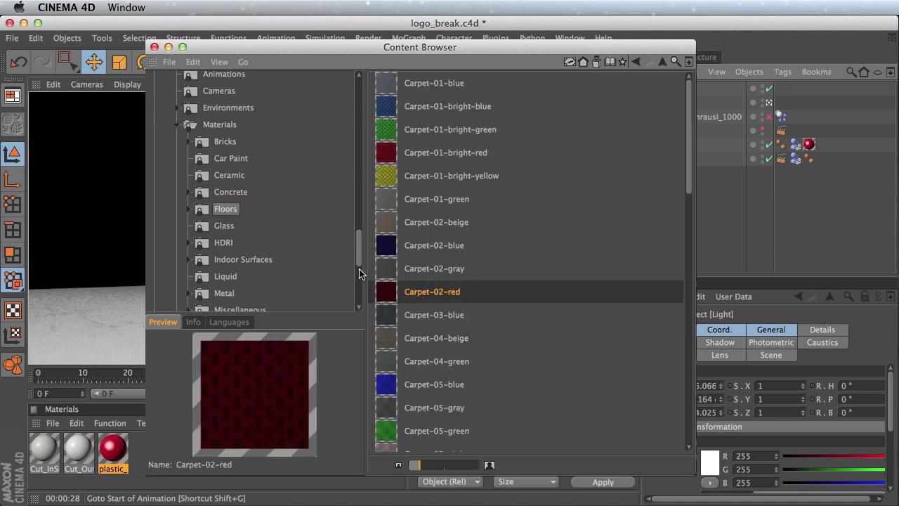
left_click(435, 361)
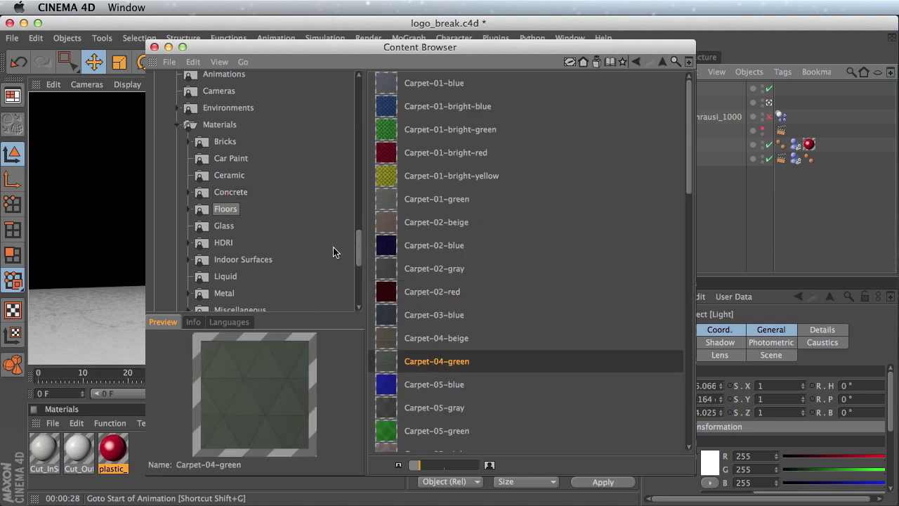
Step: Look through the Liquid and Metal materials of the Visualize library, previewing Liquid - Water Ocean and Metal - Gold
left_click(236, 277)
left_click(414, 274)
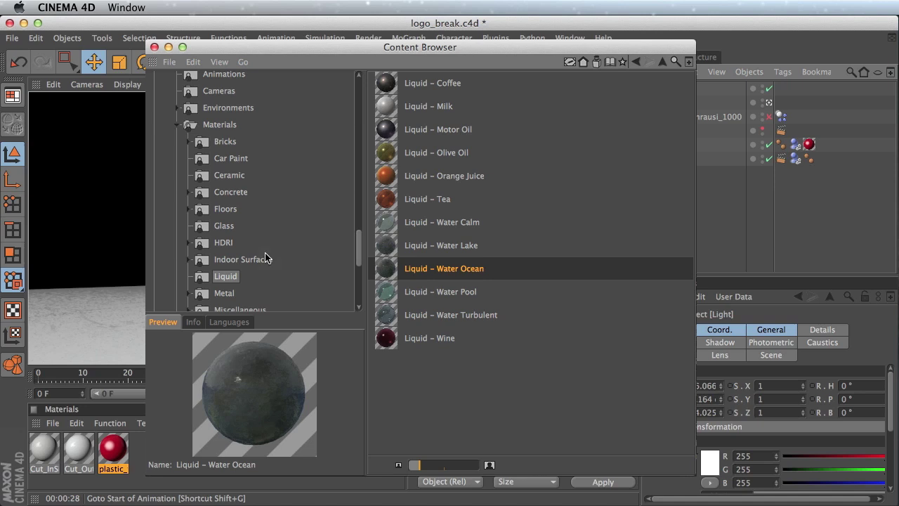
left_click(241, 293)
left_click(437, 269)
left_click(435, 252)
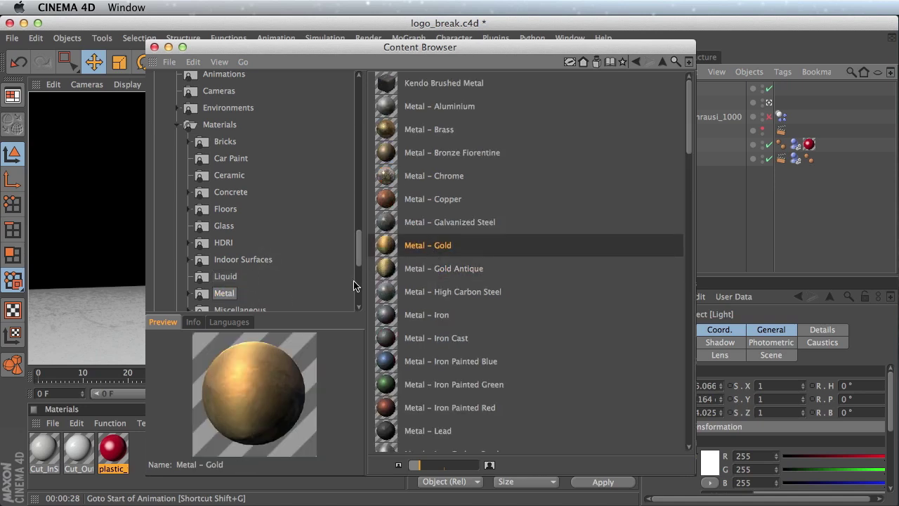
scroll(359, 260, "down", 5)
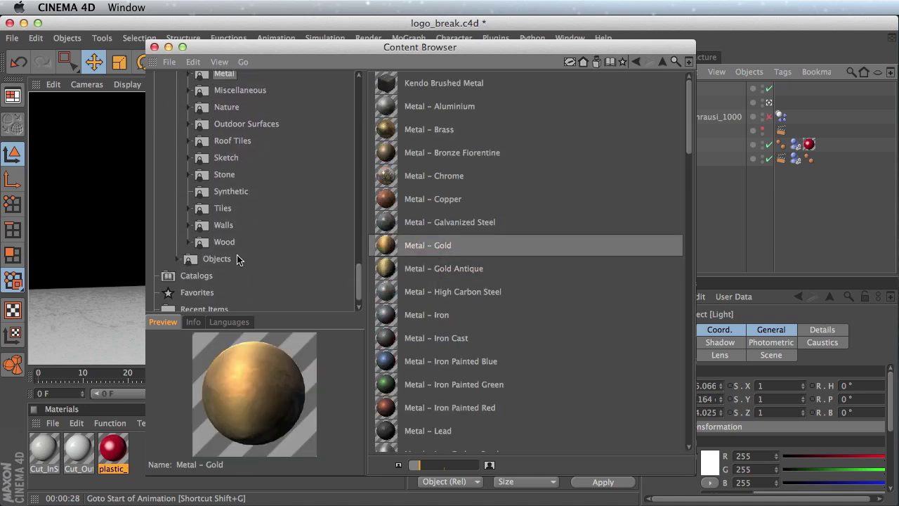
Step: Look through the Wood, Walls, Tiles, Synthetic and Stone materials of the Visualize library, previewing Stone - Rock Gray
left_click(235, 242)
left_click(236, 226)
left_click(226, 210)
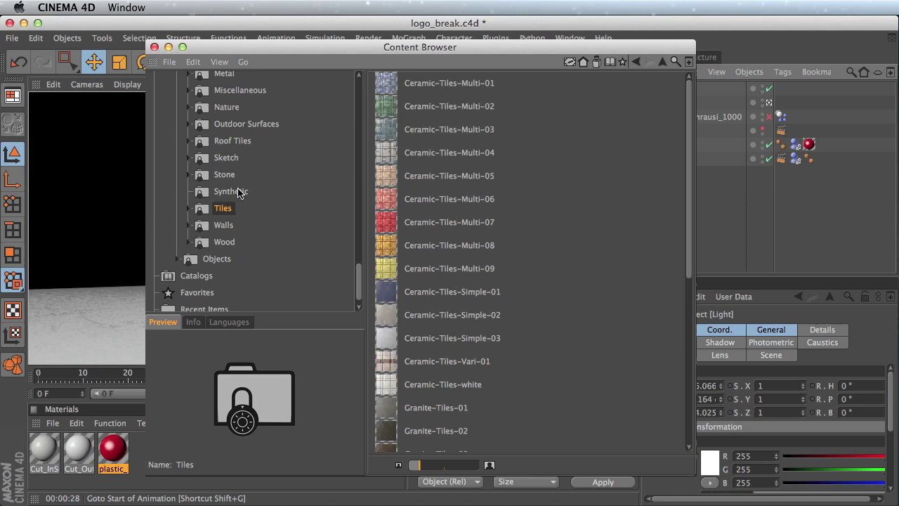
left_click(238, 192)
left_click(236, 177)
left_click(412, 286)
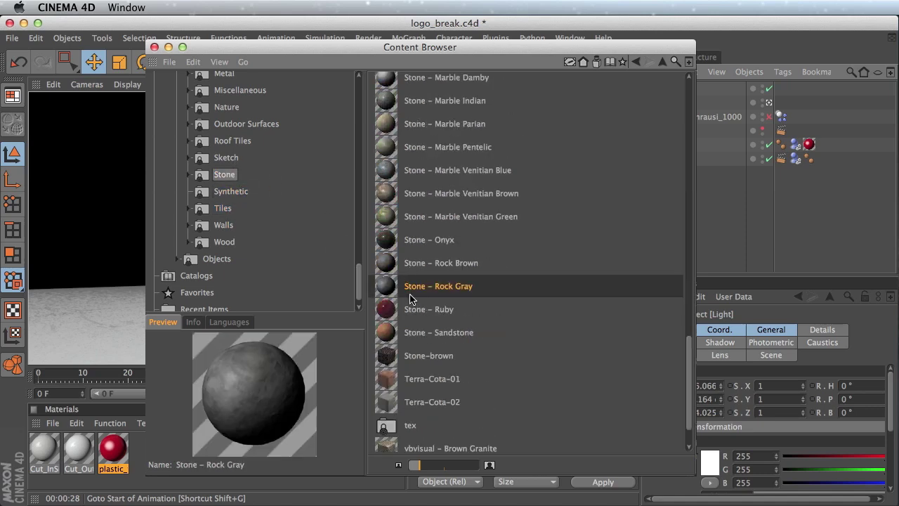
left_click(411, 309)
scroll(358, 274, "up", 2)
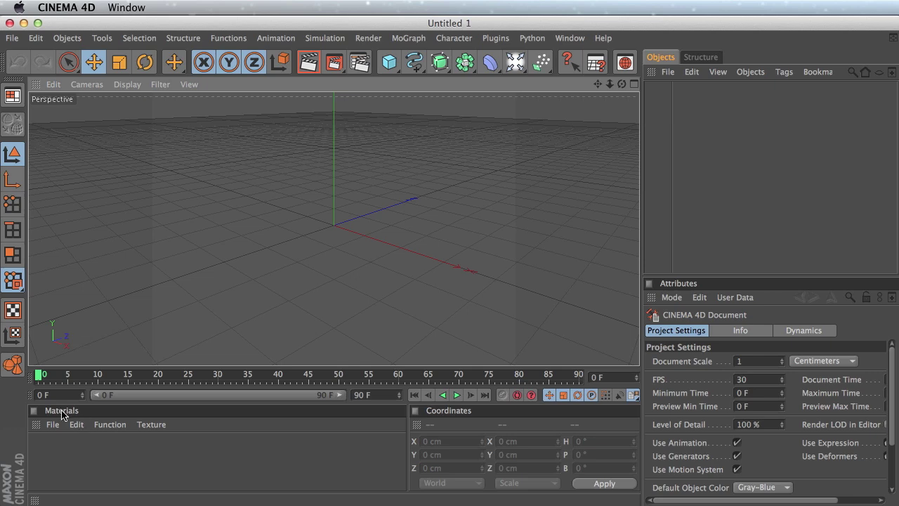
Step: Create a new material in the empty document and open it for editing
left_click(53, 425)
left_click(63, 444)
double_click(50, 453)
left_click_drag(335, 102, 289, 101)
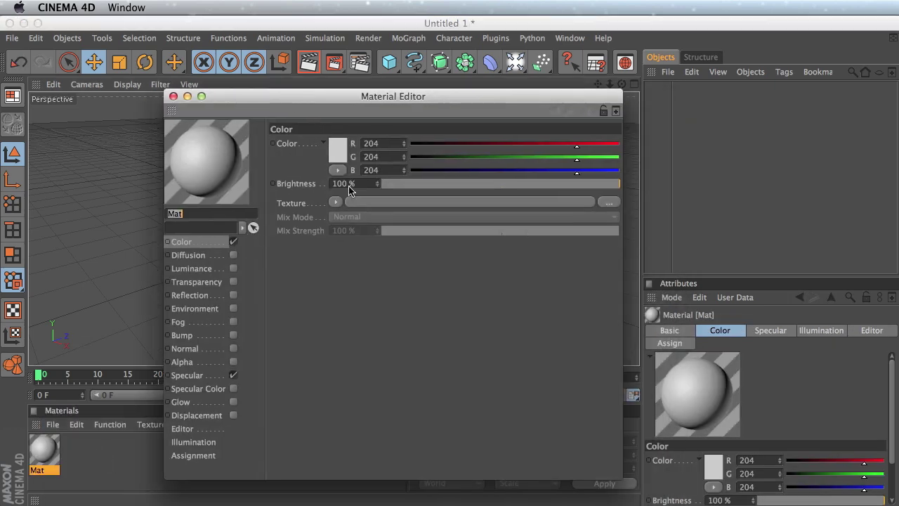
Step: Enable the material's reflection at 44% brightness with a Fresnel texture at 34% mix strength
left_click(234, 295)
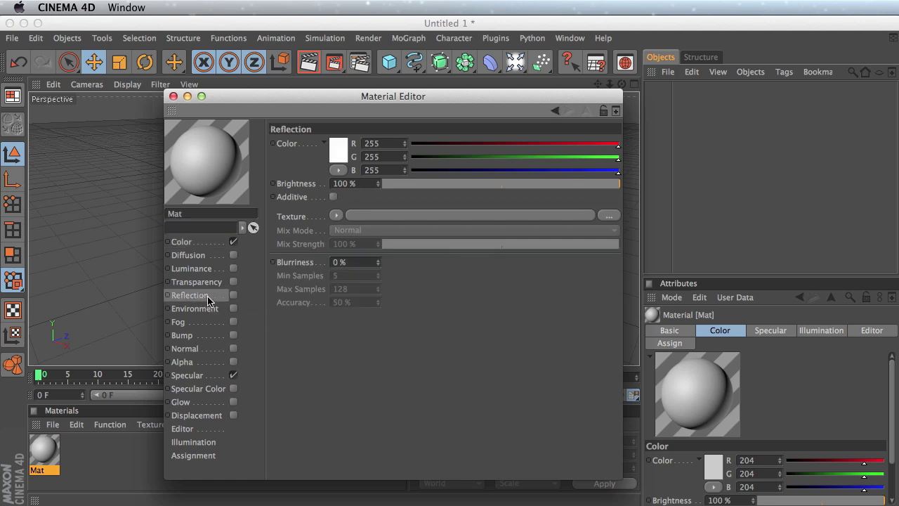
left_click_drag(517, 186, 486, 184)
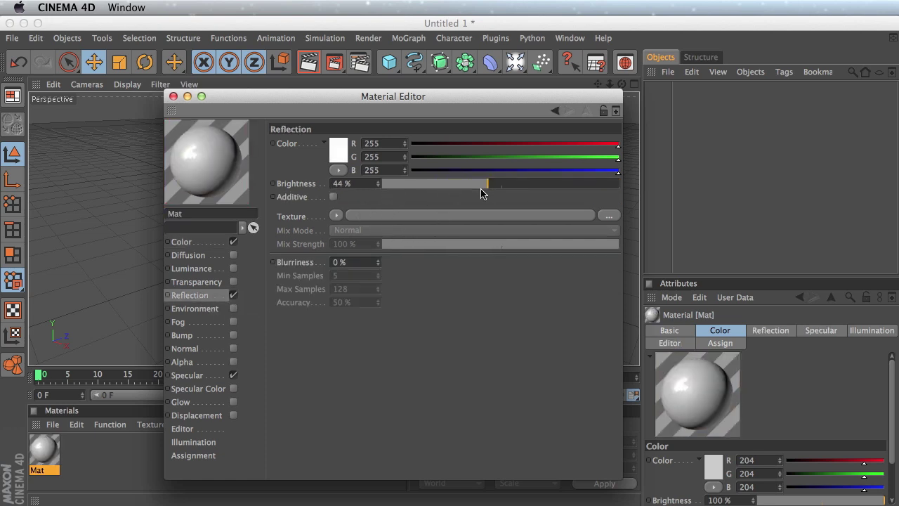
left_click(335, 215)
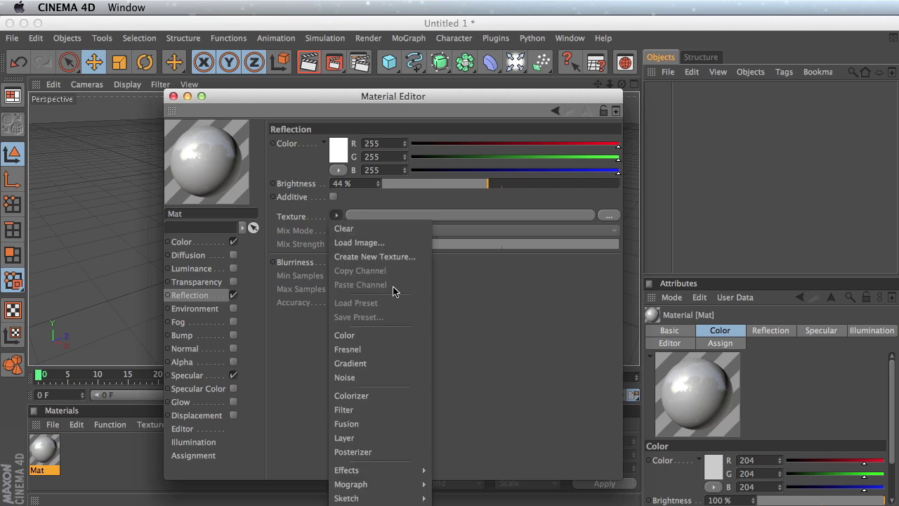
left_click(401, 349)
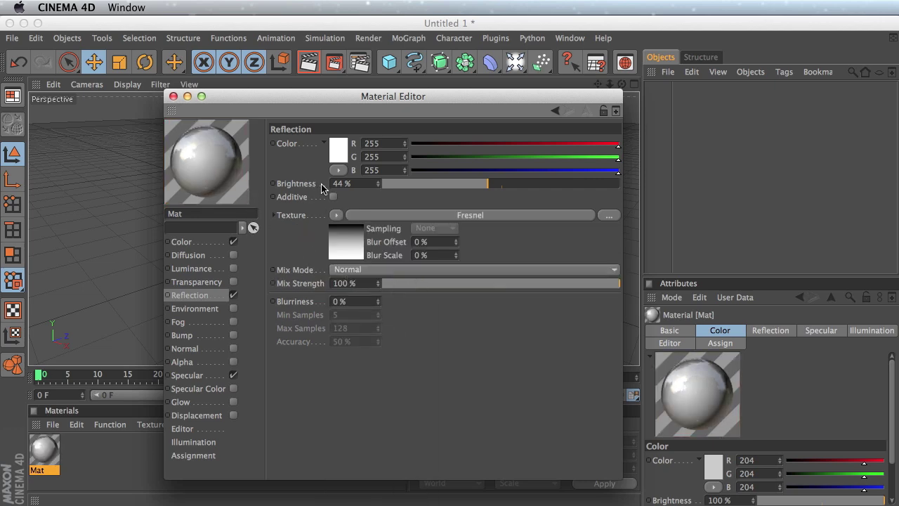
left_click(421, 282)
left_click_drag(420, 282, 463, 283)
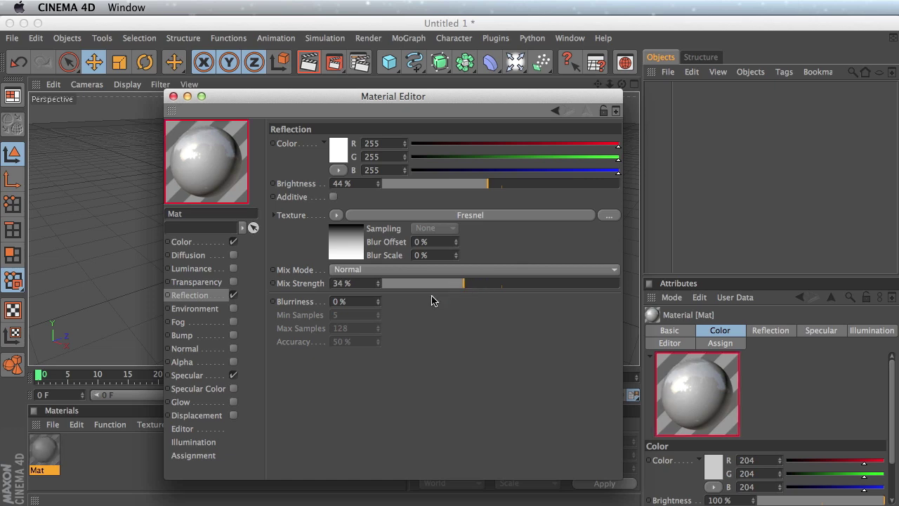
Step: Set the material's color to pure red, R 255, G 0, B 0, and close the Material Editor
left_click(184, 241)
left_click_drag(569, 147, 488, 160)
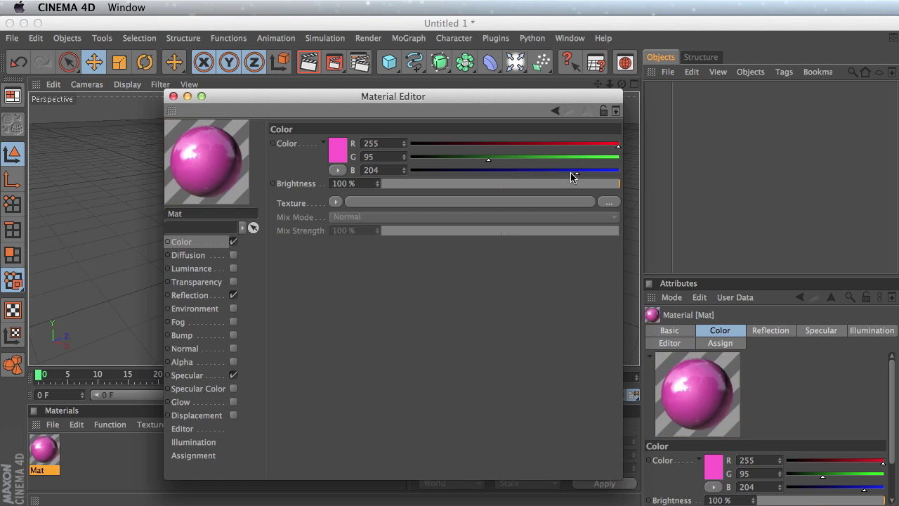
left_click_drag(573, 171, 370, 173)
left_click_drag(492, 161, 400, 165)
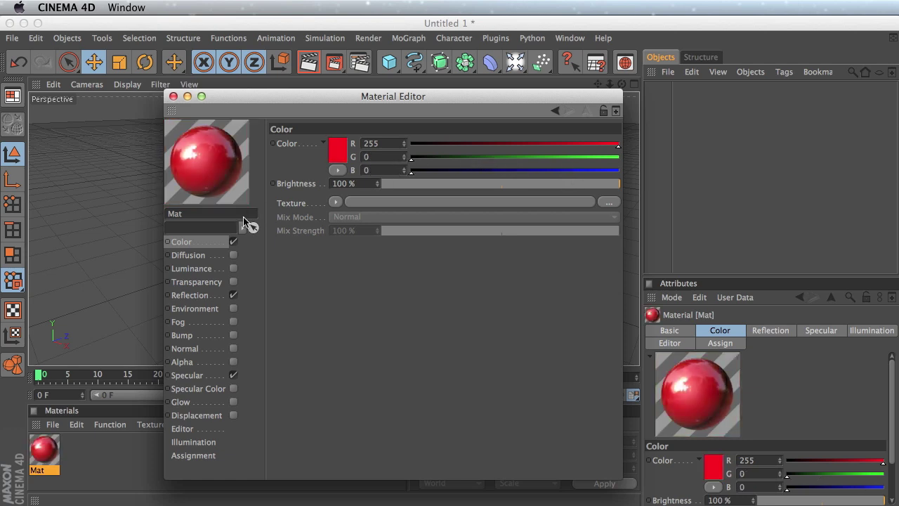
left_click_drag(226, 91, 232, 110)
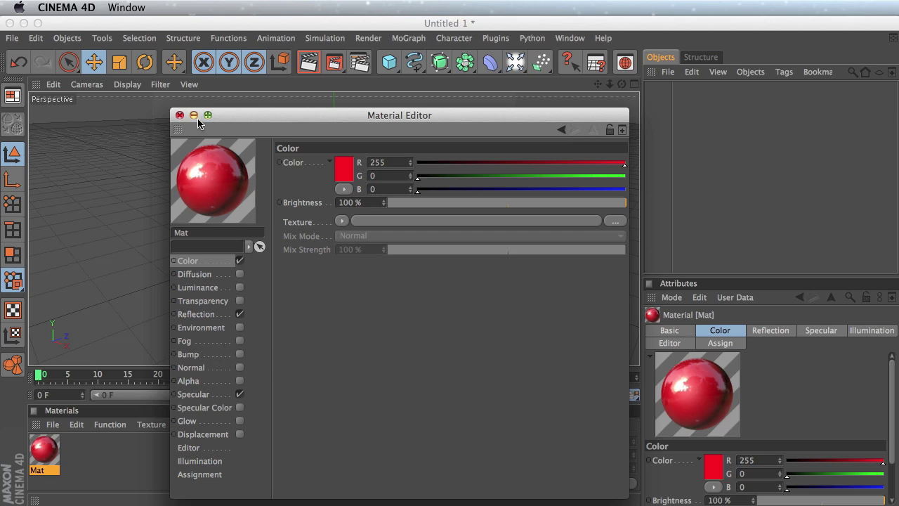
left_click(180, 115)
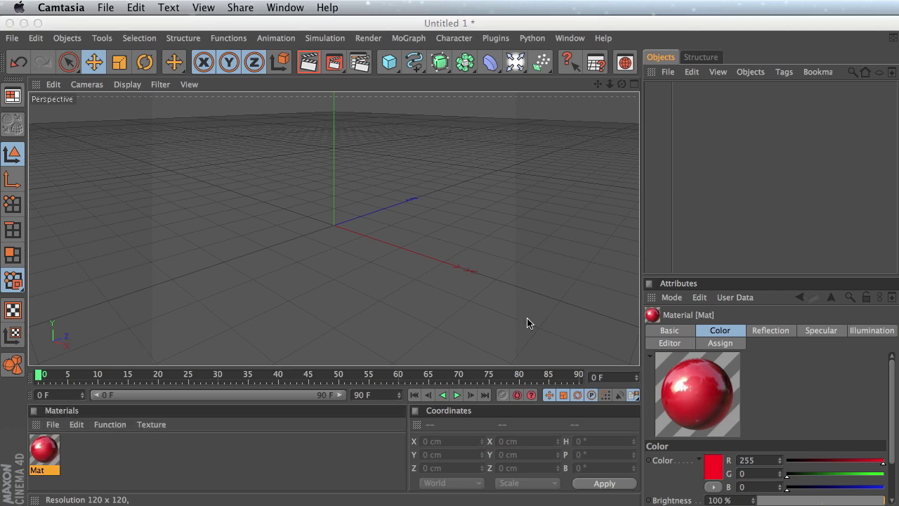
left_click(61, 7)
mouse_move(106, 7)
left_click(120, 154)
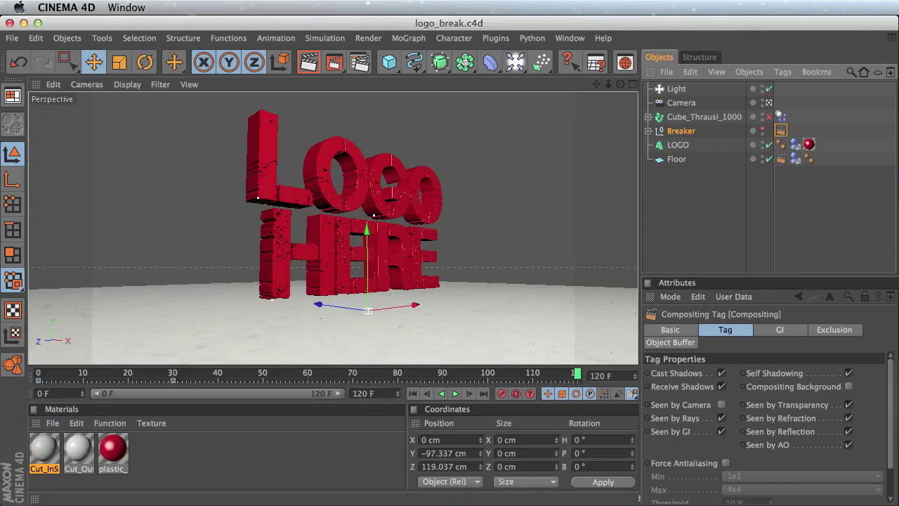
Step: Turn off Cast Shadows and Receive Shadows in the compositing tag of the Breaker object
left_click(784, 135)
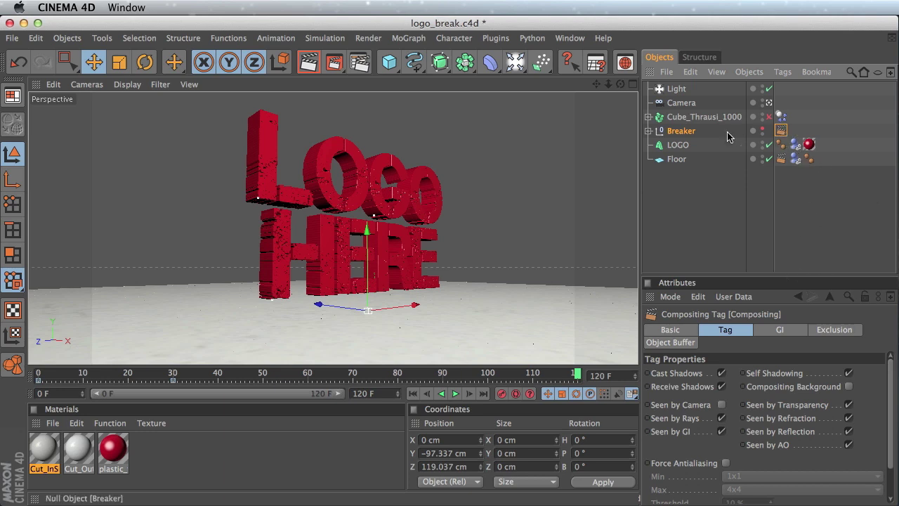
left_click(721, 373)
left_click(721, 387)
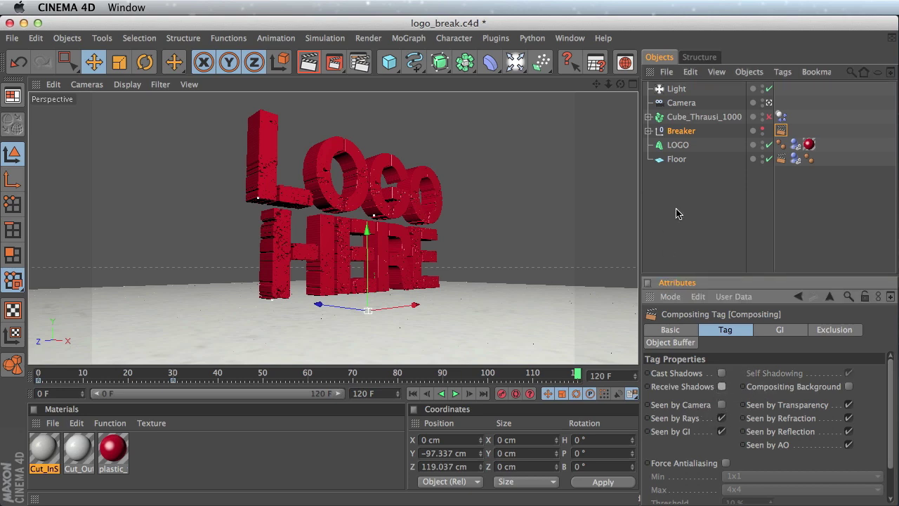
Step: In the scene with the added plane and second light, disable shadow casting and receiving, Seen by Rays and Seen by GI for the Breaker
left_click(780, 158)
left_click(722, 386)
left_click(722, 373)
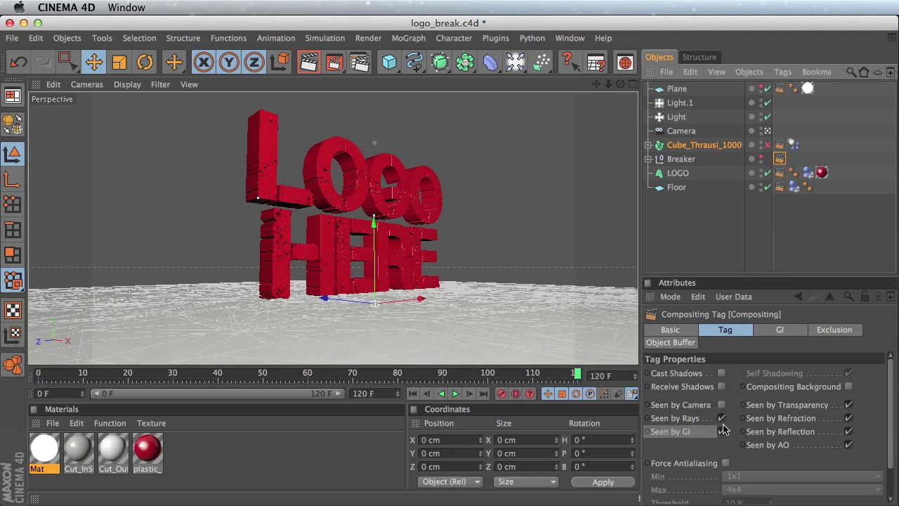
left_click(722, 419)
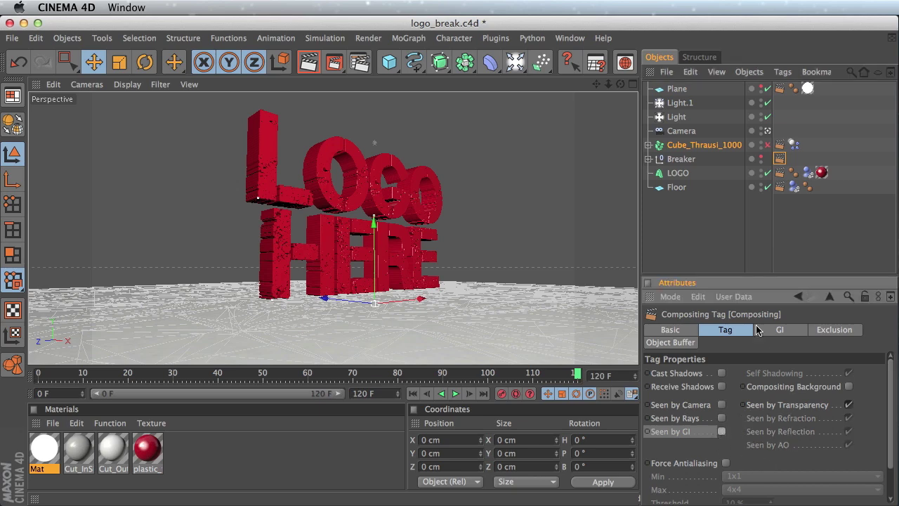
left_click(780, 188)
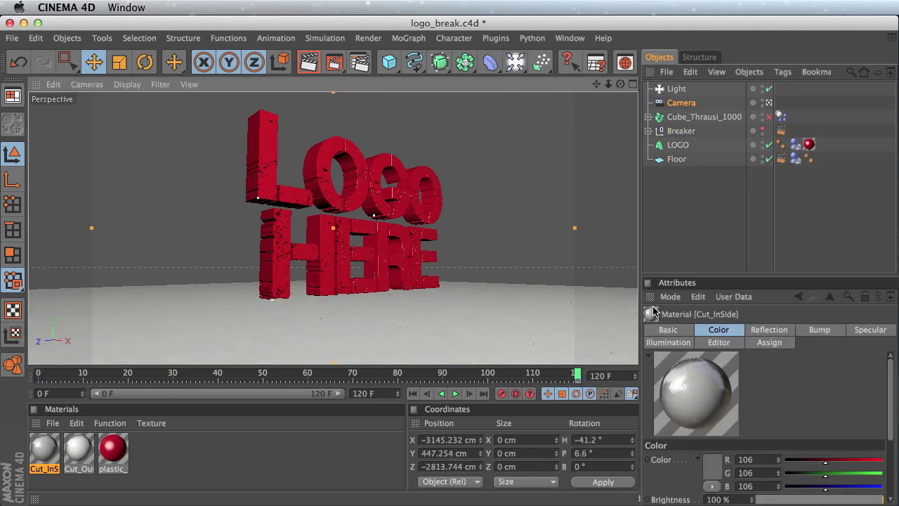
Step: Go to the first frame, select the LOGO object and show the viewport in Lines display
left_click(413, 395)
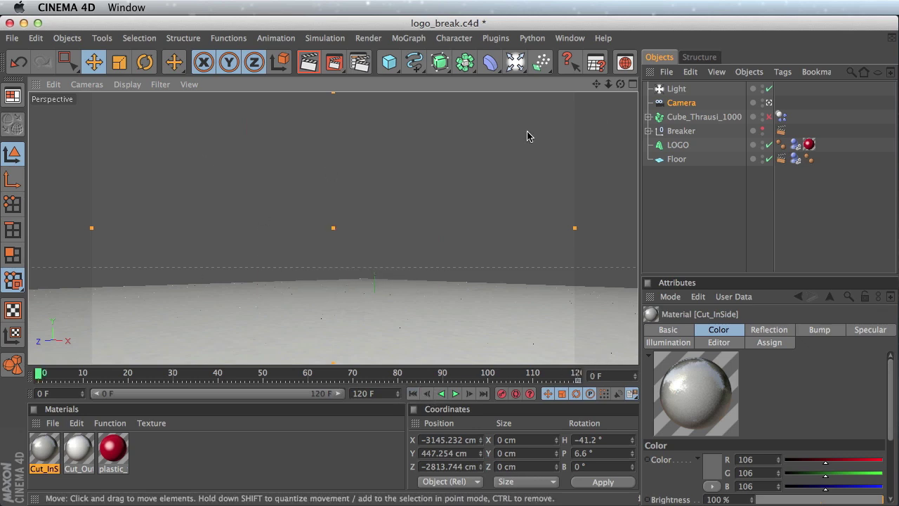
left_click(680, 146)
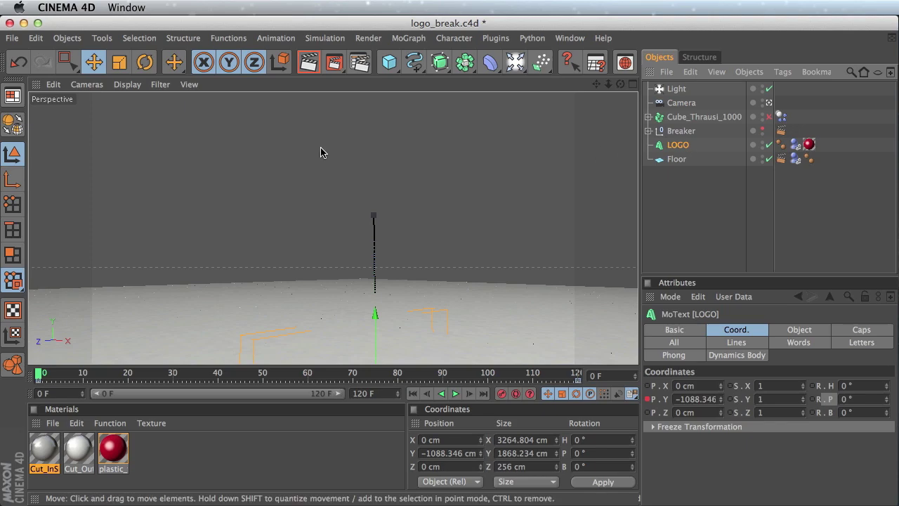
left_click(125, 89)
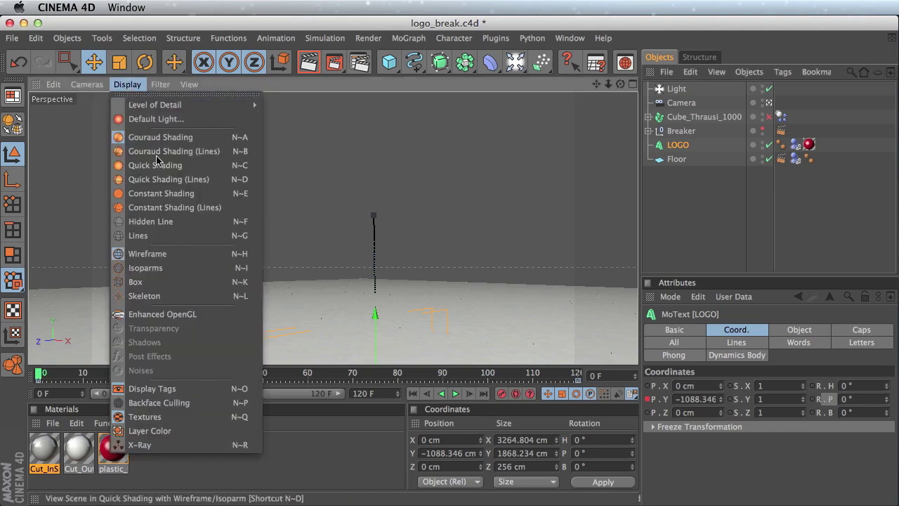
left_click(191, 239)
Step: Move the camera to look steeply down on the LOGO, at about X -1969, Y 1704, Z 2055 cm, heading -136.3° and pitch -42.7°
left_click_drag(537, 262, 537, 258, "alt")
left_click_drag(594, 102, 513, 234, "alt")
left_click_drag(596, 84, 553, 114)
mouse_move(529, 203)
left_mouse_down("alt")
mouse_move(522, 188)
mouse_move(528, 203)
left_mouse_up("alt")
left_click_drag(611, 86, 549, 220)
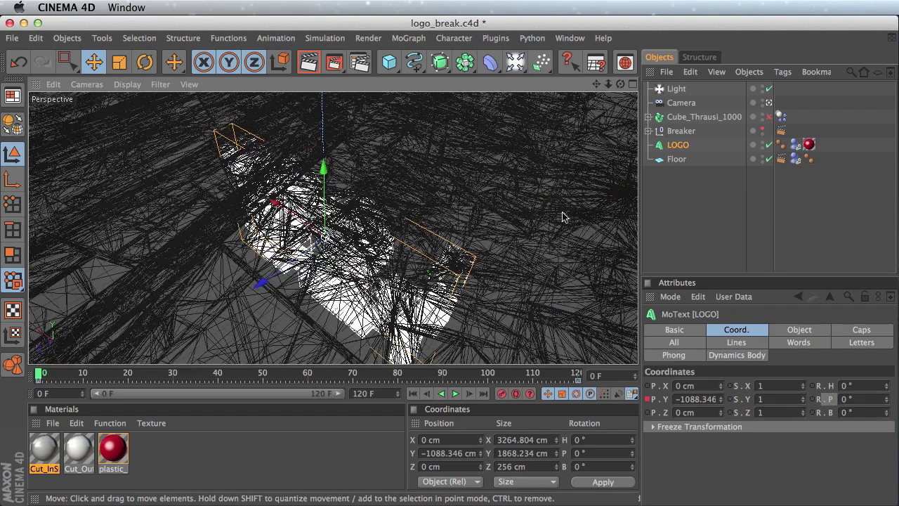
left_click_drag(595, 83, 607, 93)
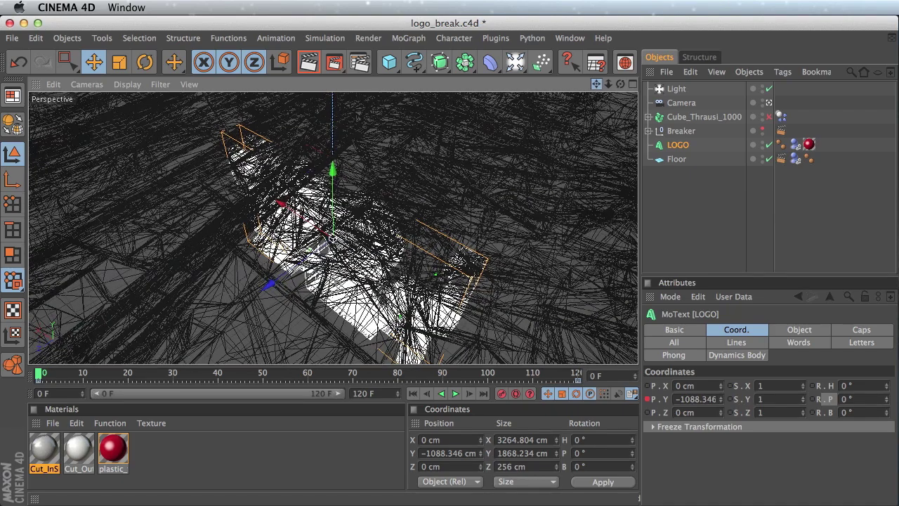
Step: Keyframe the camera's position and rotation on all axes at frame 0, and scrub the animation to frame 120
left_click(681, 104)
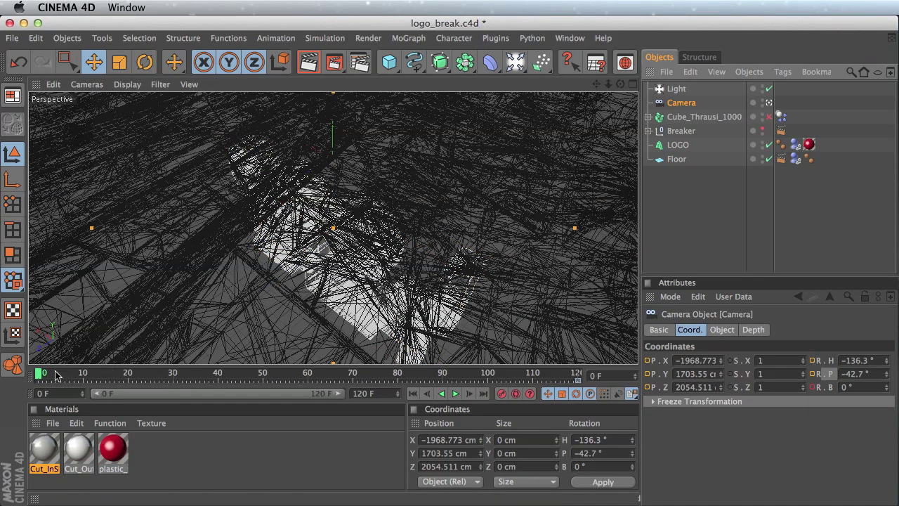
left_click(647, 360)
left_click(647, 374)
left_click(647, 387)
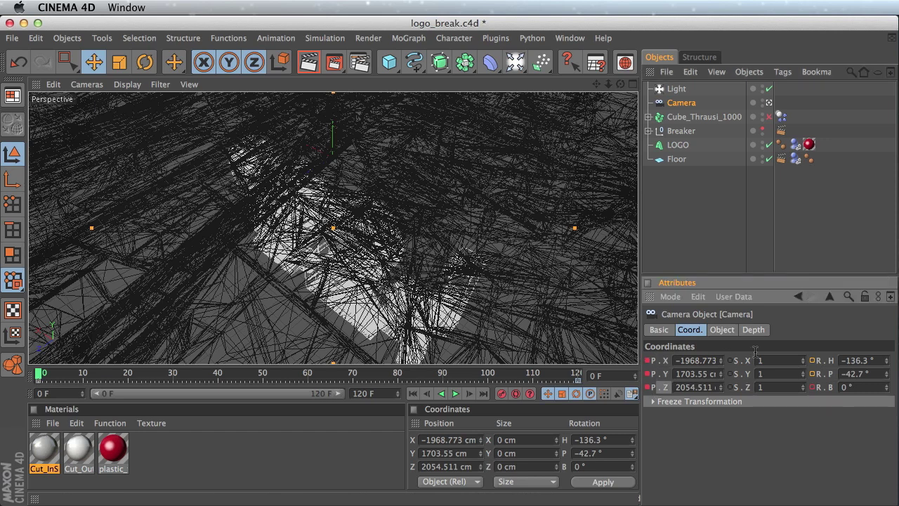
left_click(813, 360)
left_click(813, 374)
left_click(813, 387)
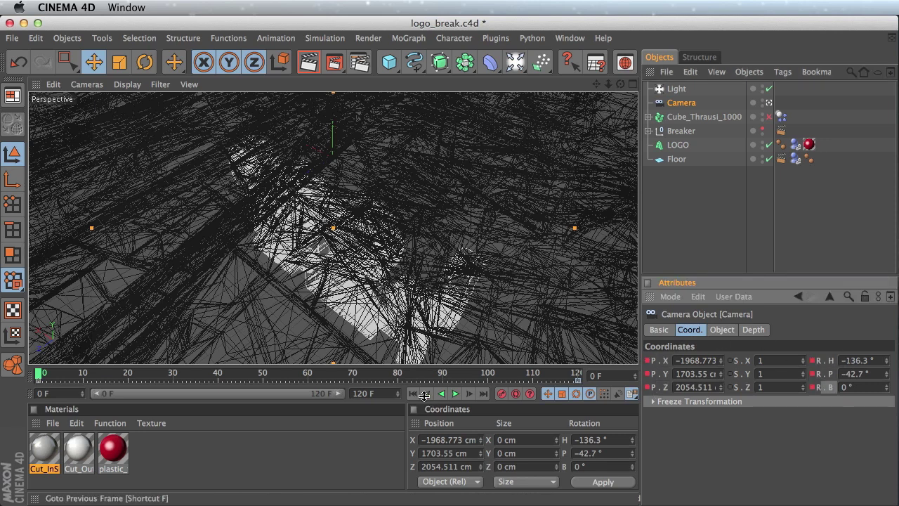
left_click_drag(43, 374, 290, 374)
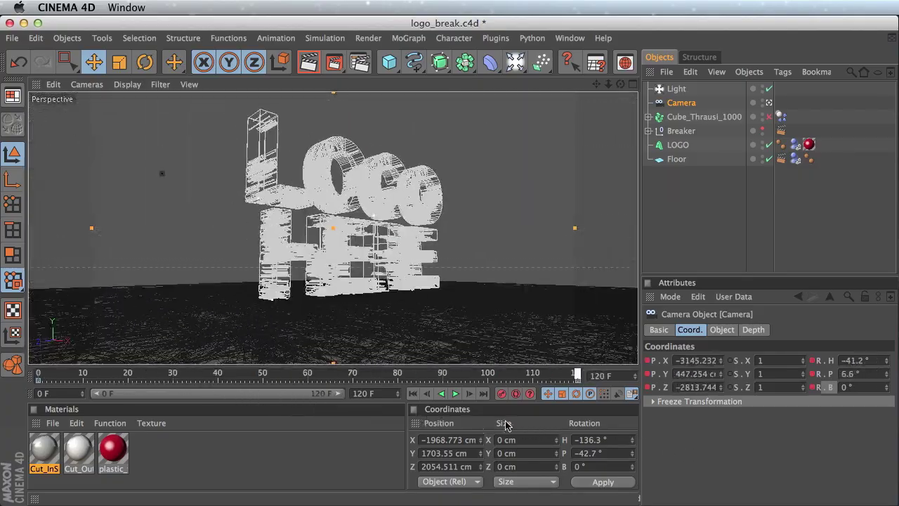
Step: Return to frame 0 and move the camera to about X -2644, Y 1288, Z 1815 cm, heading -128.3° and pitch -34.8°
left_click_drag(226, 375, 573, 376)
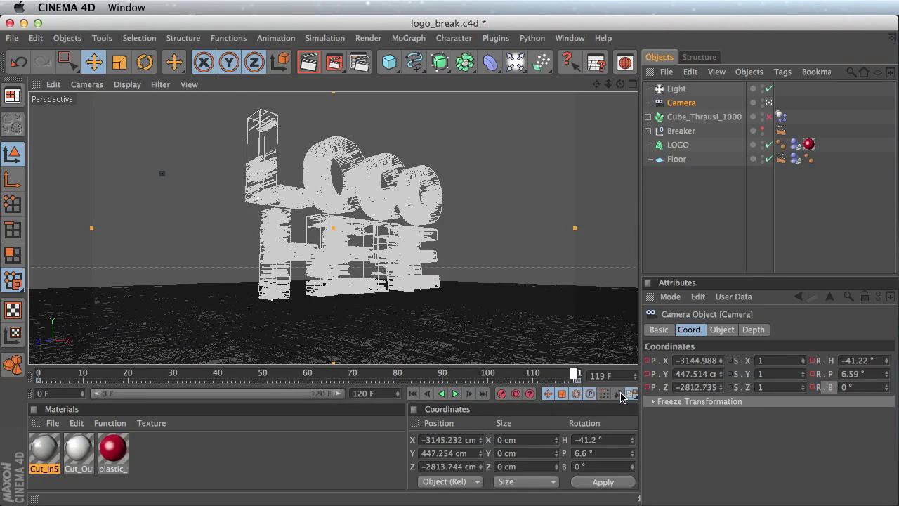
left_click_drag(491, 392, 11, 393)
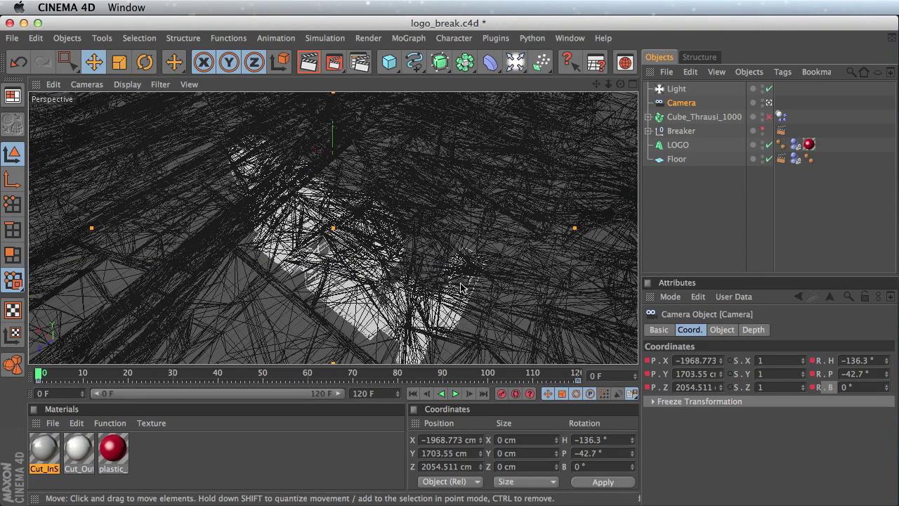
left_click_drag(85, 366, 37, 394)
left_click_drag(596, 85, 570, 72)
left_click_drag(503, 236, 505, 250, "alt")
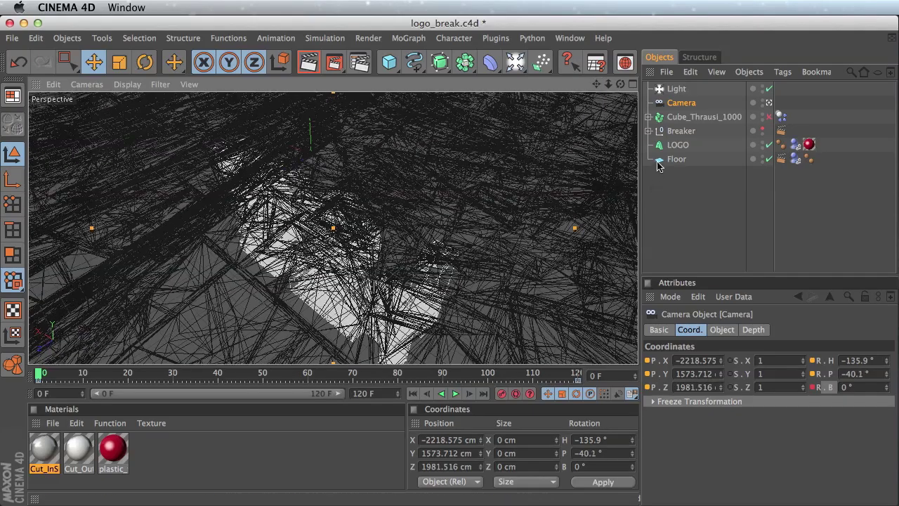
left_click(678, 145)
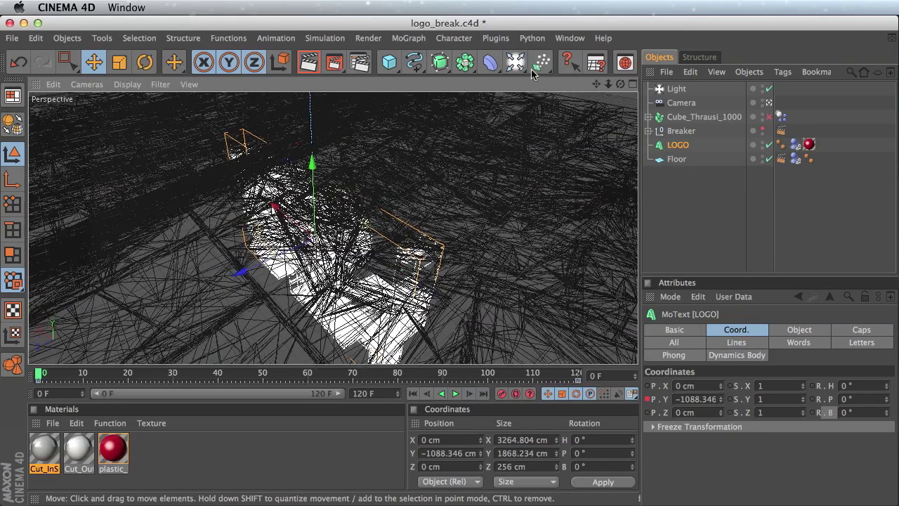
Step: Keyframe the camera's position and rotation on all axes at frame 0, and scrub the timeline to check the camera move
left_click(681, 104)
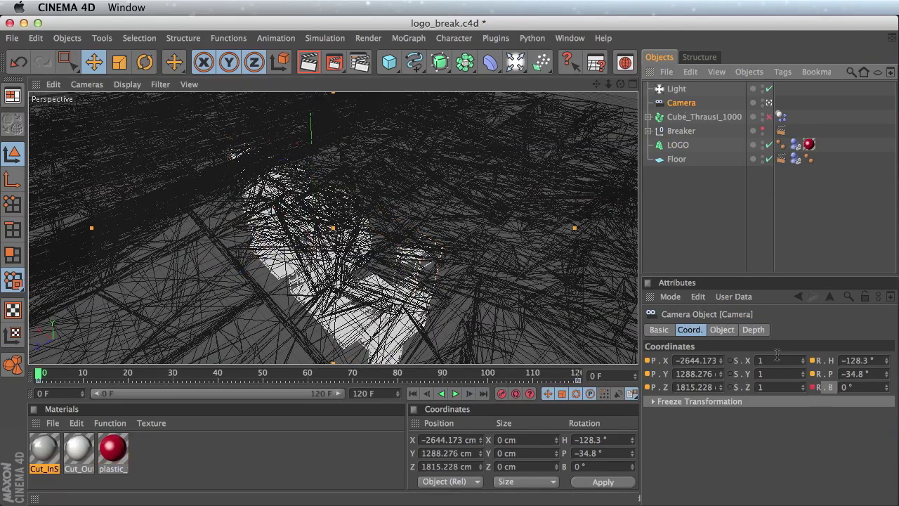
left_click(812, 361)
left_click(647, 360)
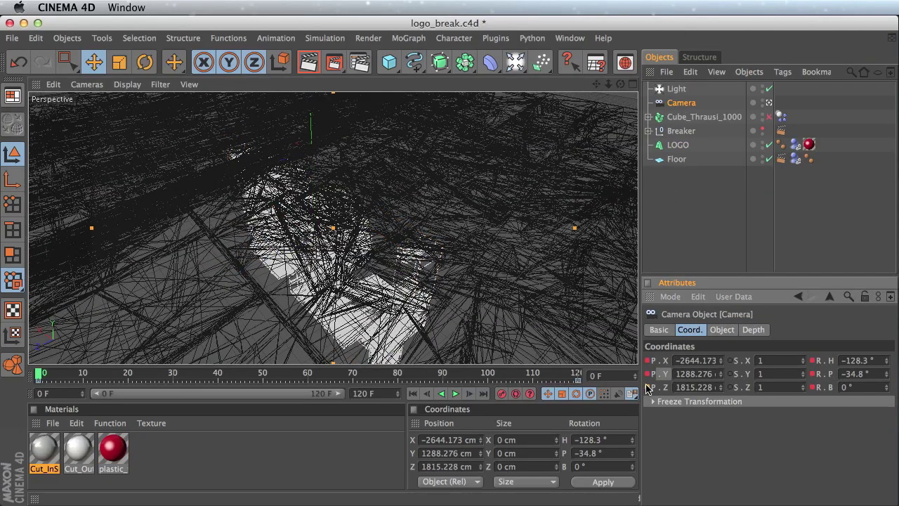
left_click_drag(45, 366, 70, 372)
left_click_drag(375, 369, 39, 372)
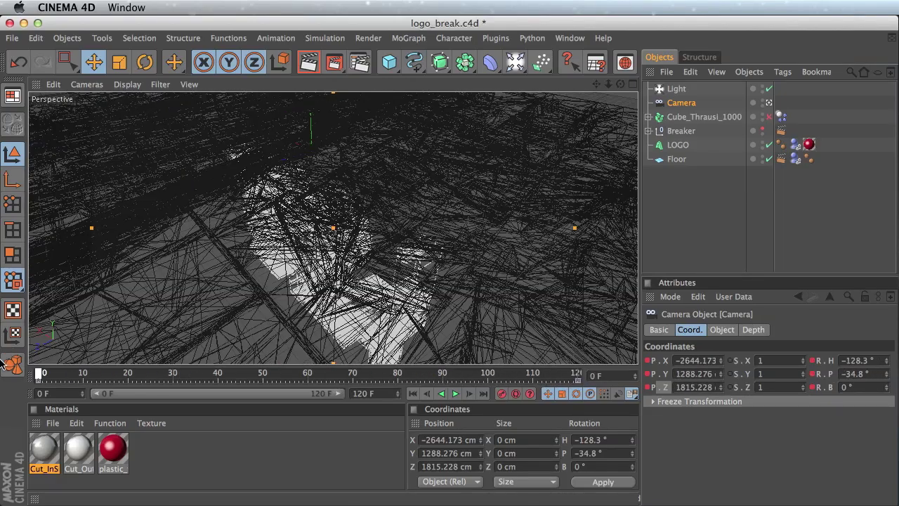
Step: Pan the camera at frame 0 to about X -2574, Y 1151, Z 2057 cm, keyframe its position, and scrub to frame 120 and back
left_click(677, 144)
left_click_drag(595, 84, 640, 51)
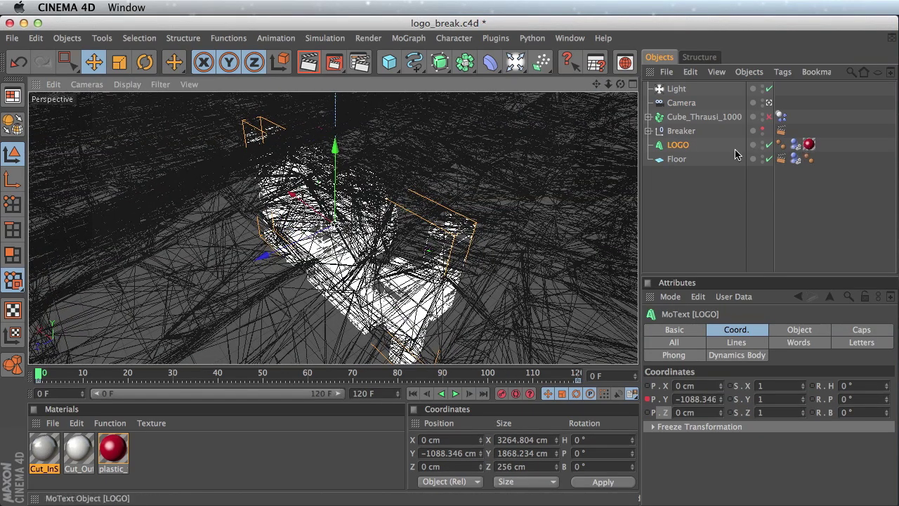
left_click(680, 103)
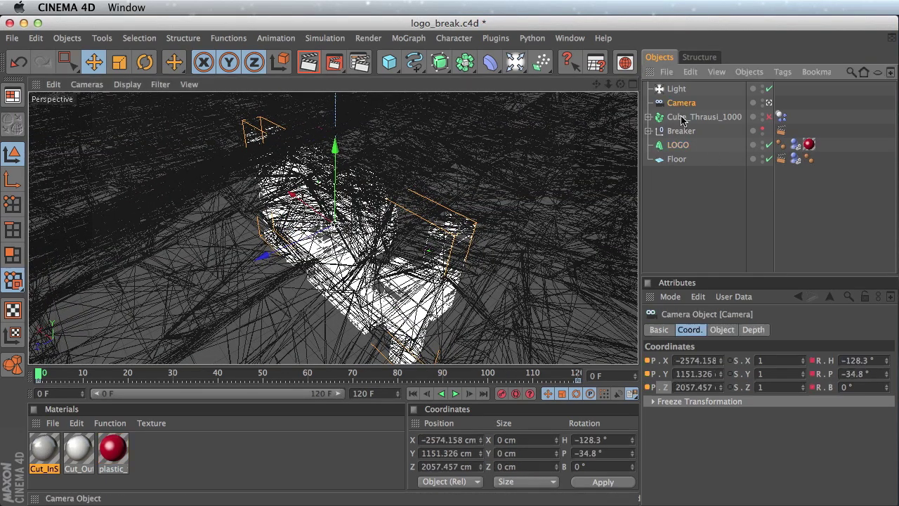
left_click(646, 360, "ctrl")
left_click_drag(51, 378, 590, 391)
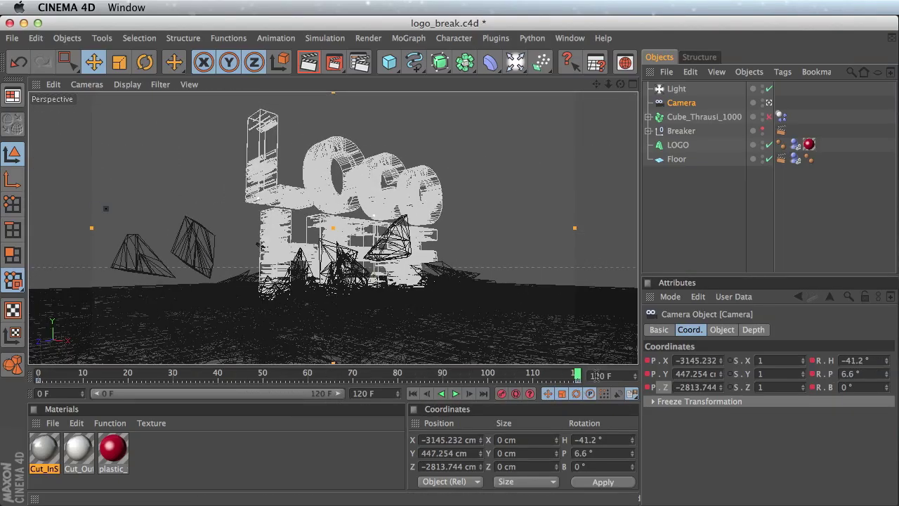
left_click(40, 373)
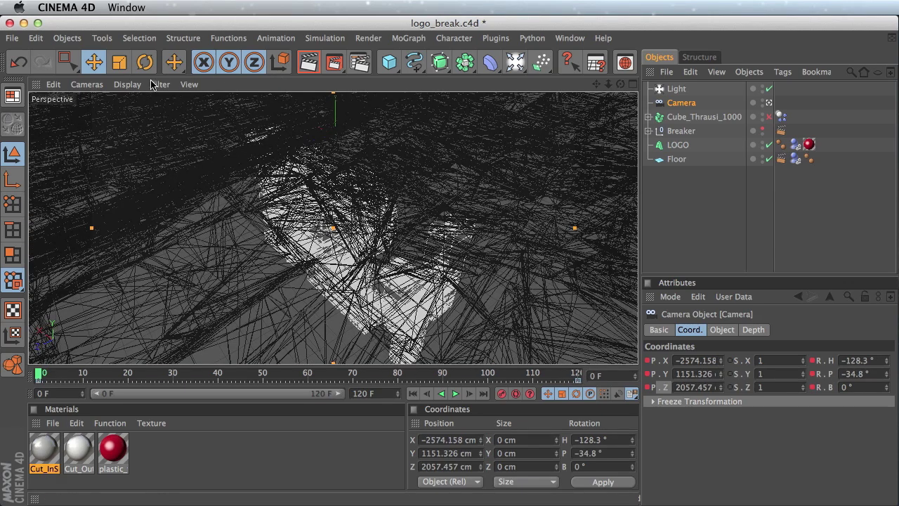
Step: Switch the viewport from lines to a shaded display, and play the animation before jumping to its last frame
left_click(128, 85)
left_click(151, 135)
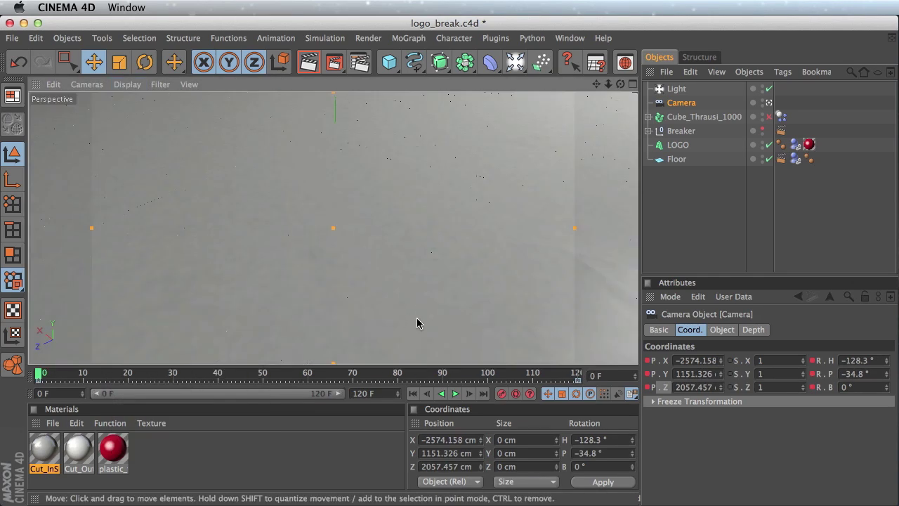
left_click(457, 395)
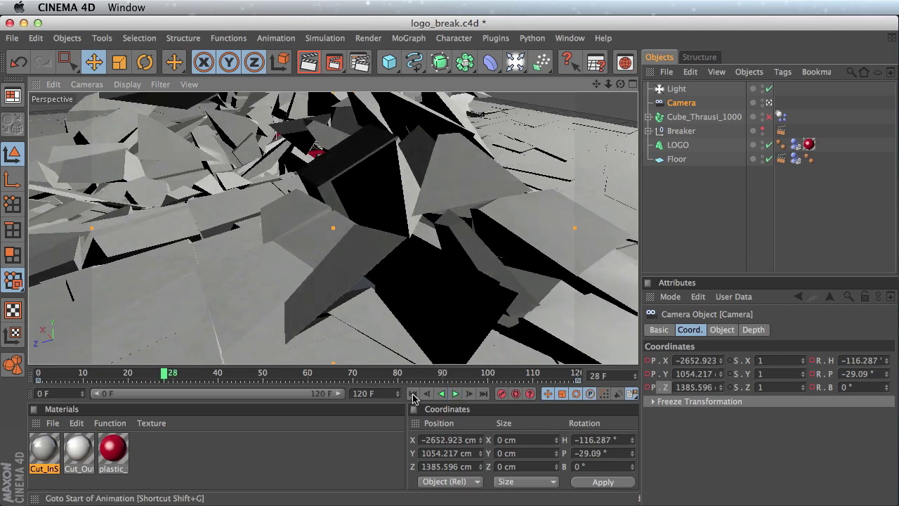
left_click(413, 395)
left_click(483, 396)
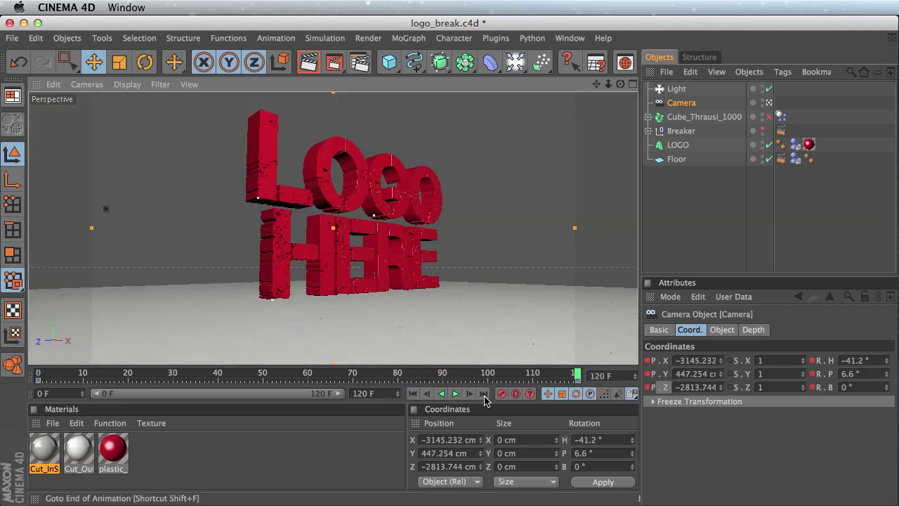
Step: Save the logo_break.c4d project
left_click(11, 37)
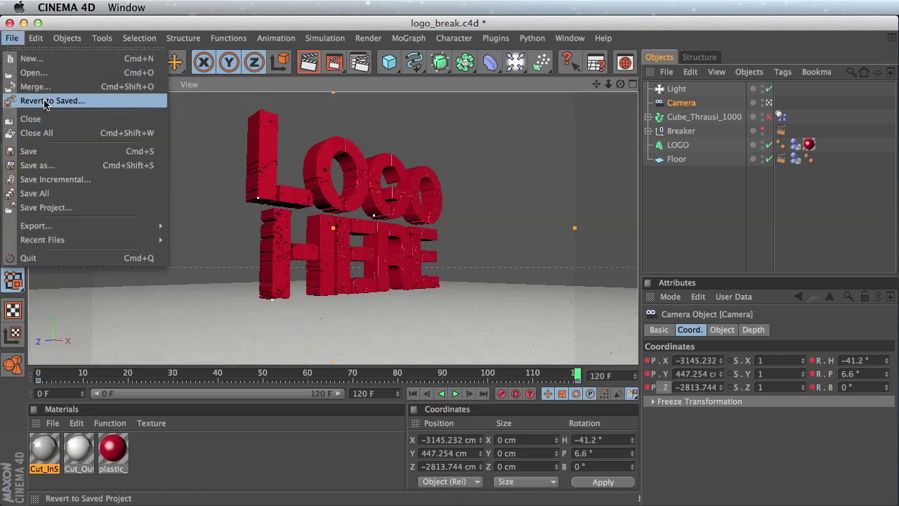
left_click(28, 151)
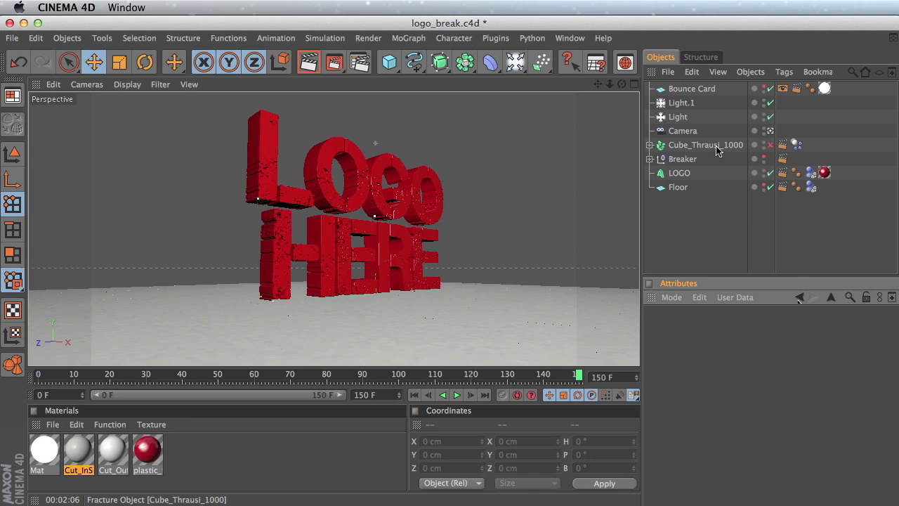
Step: In the 150-frame scene with the Bounce Card, bake the dynamics simulation in the cache of the Cube_Thrausi_1000 object's Dynamics Body tag
left_click(713, 147)
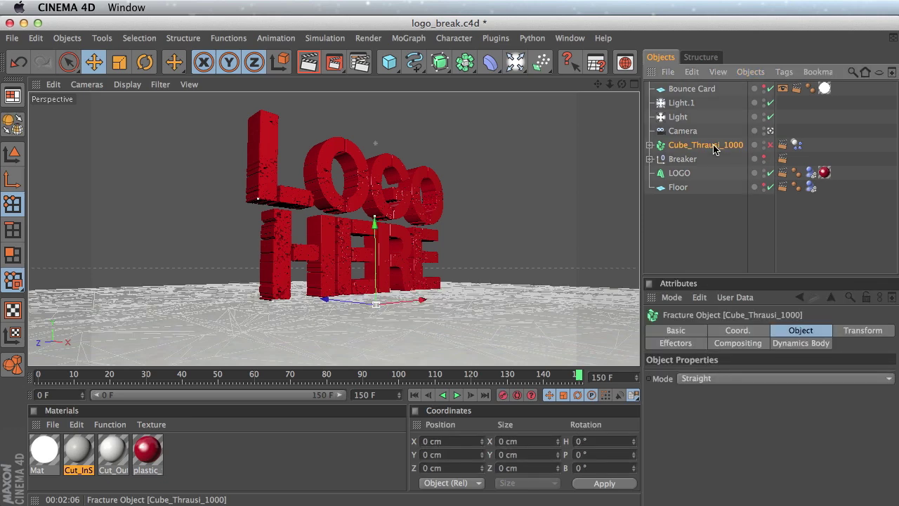
left_click(797, 145)
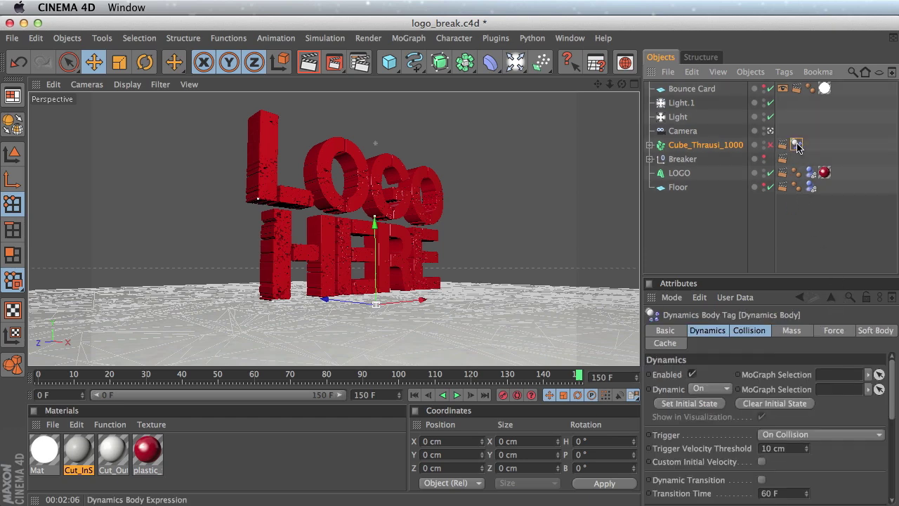
left_click(666, 343)
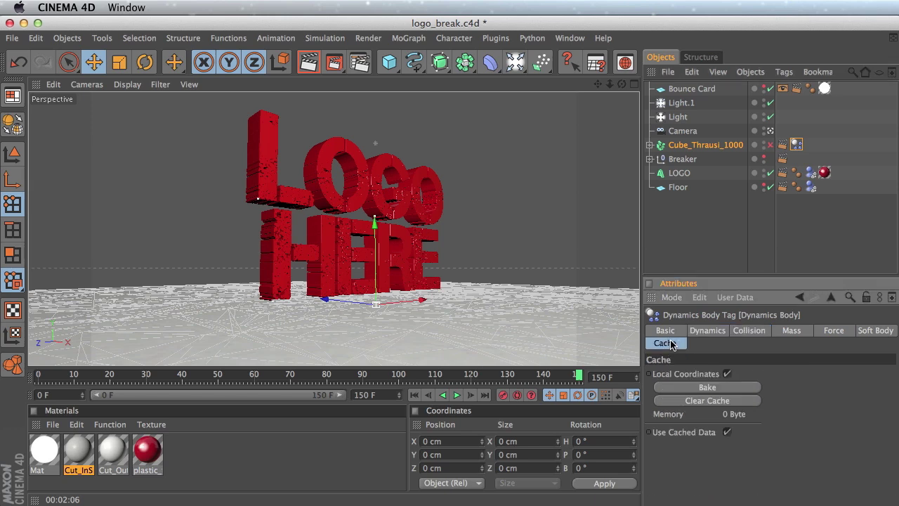
left_click(726, 388)
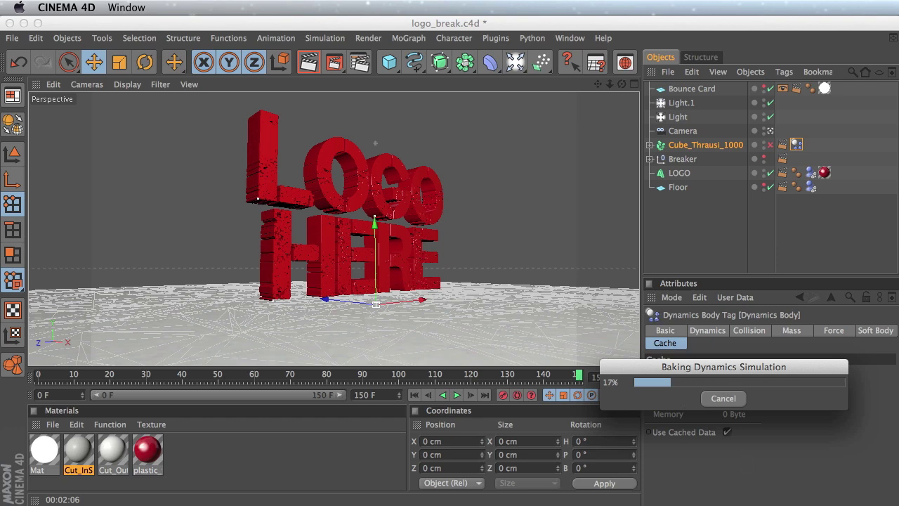
key("super+shift+2")
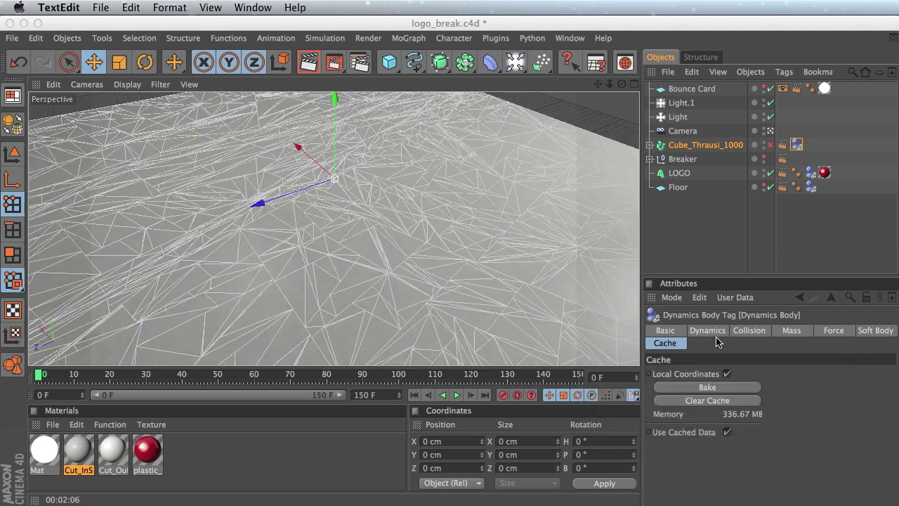
Step: Play back the baked floor-breaking animation, stop it, and go to the last frame
left_click(457, 395)
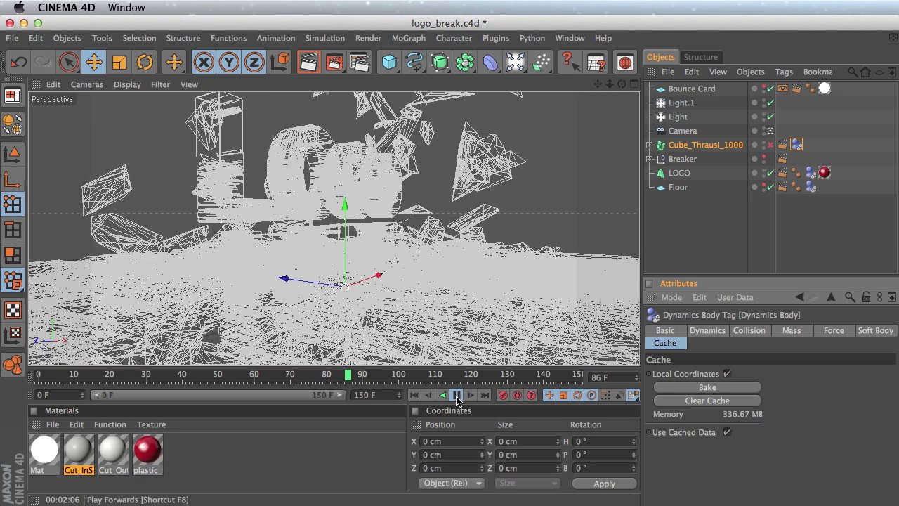
left_click(456, 396)
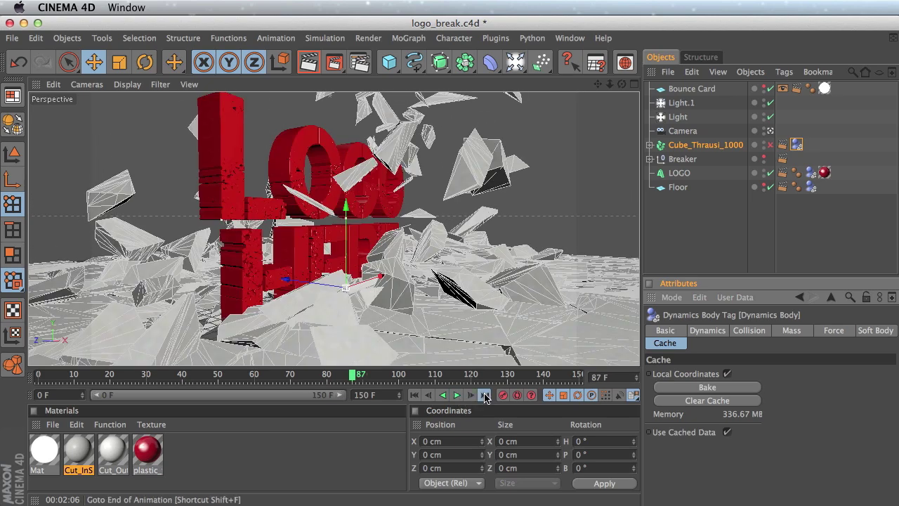
left_click(485, 396)
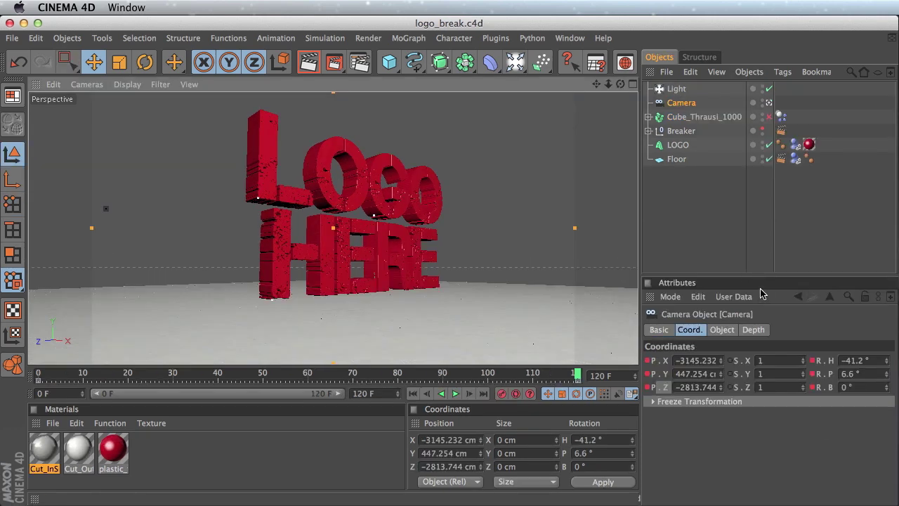
Step: Add the Ambient Occlusion and Global Illumination effects to the render settings of the 120-frame scene
left_click(359, 62)
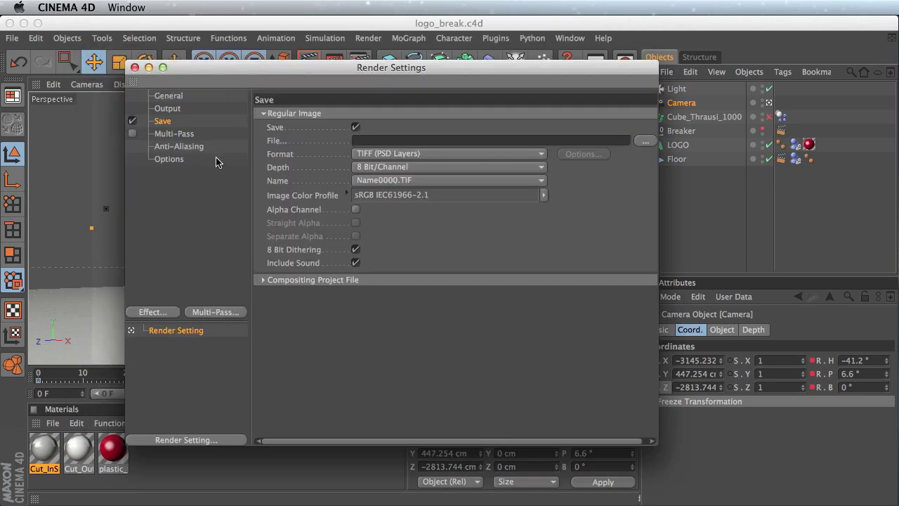
left_click(149, 312)
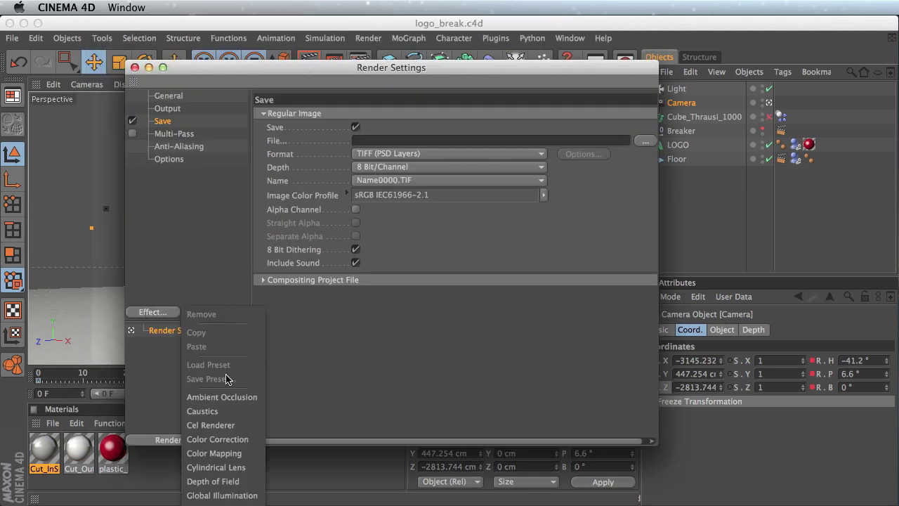
left_click(223, 397)
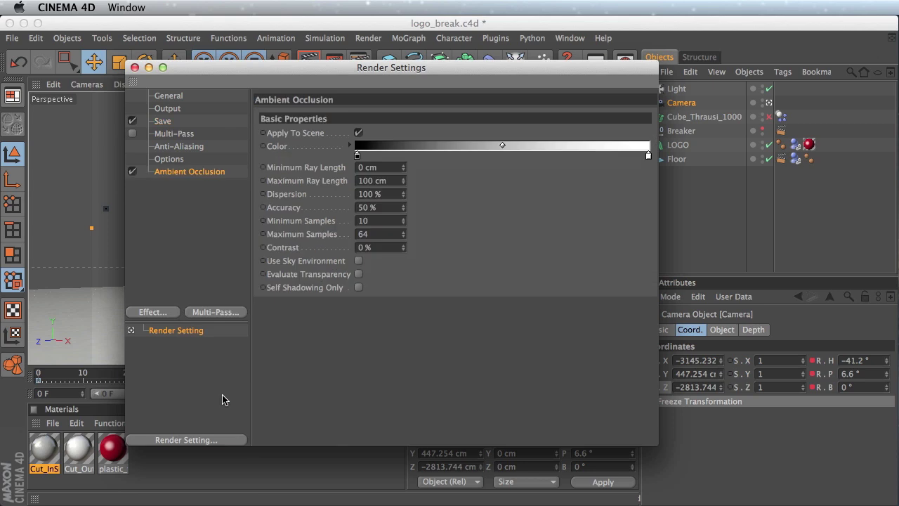
left_click(160, 314)
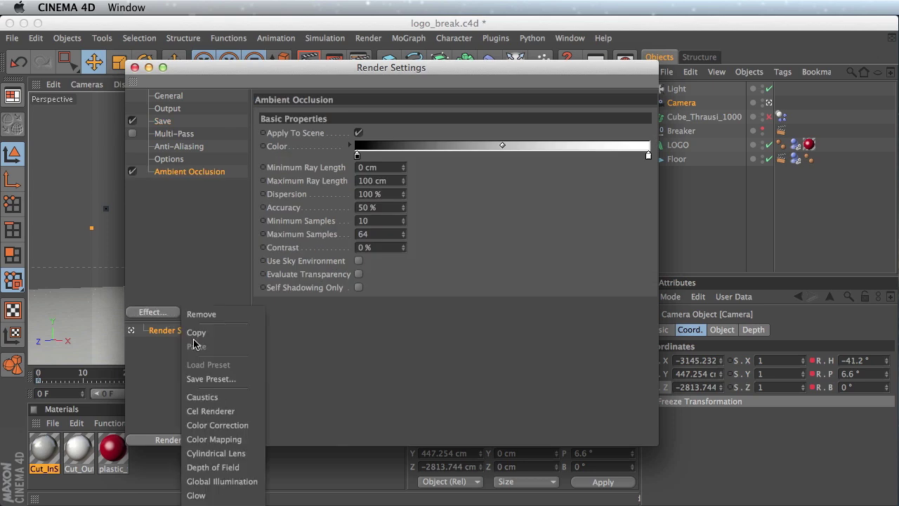
left_click(230, 482)
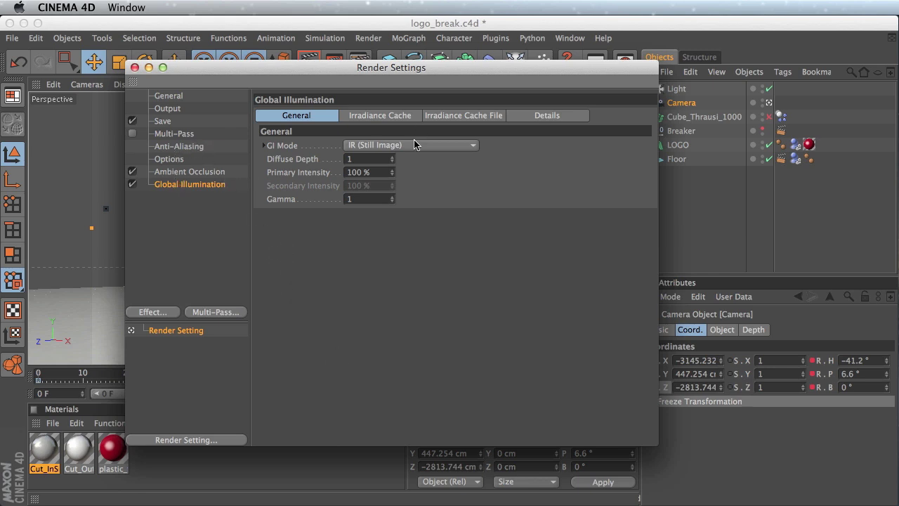
Step: Set the Global Illumination mode to IR + QMC (Camera Animation) and its Diffuse Depth to 3
left_click(390, 145)
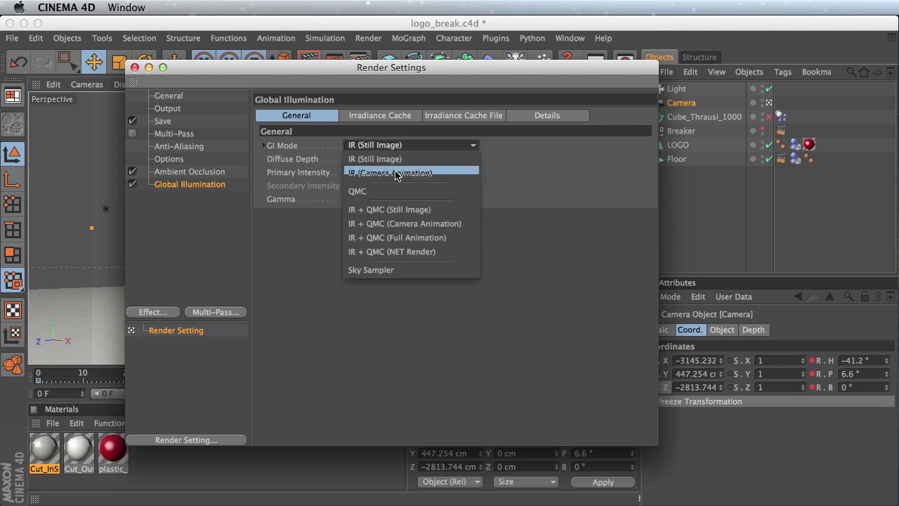
left_click(416, 225)
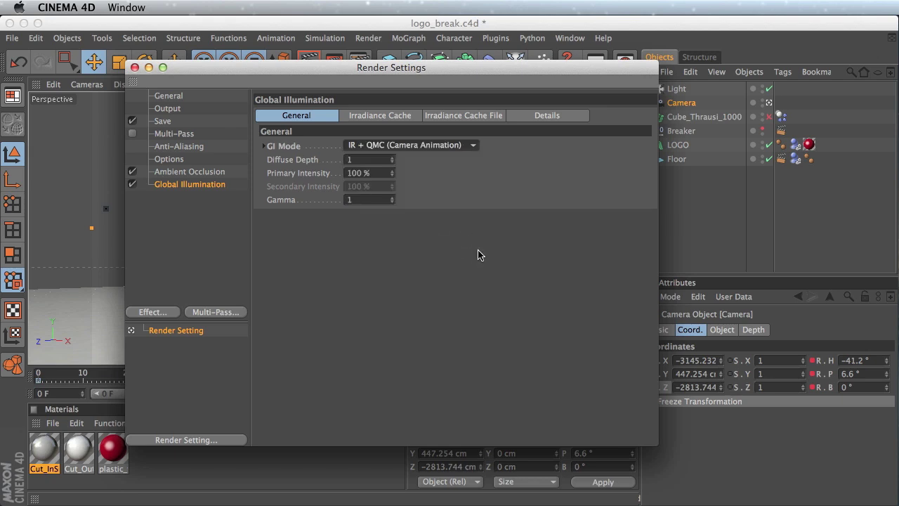
left_click(354, 159)
type("3")
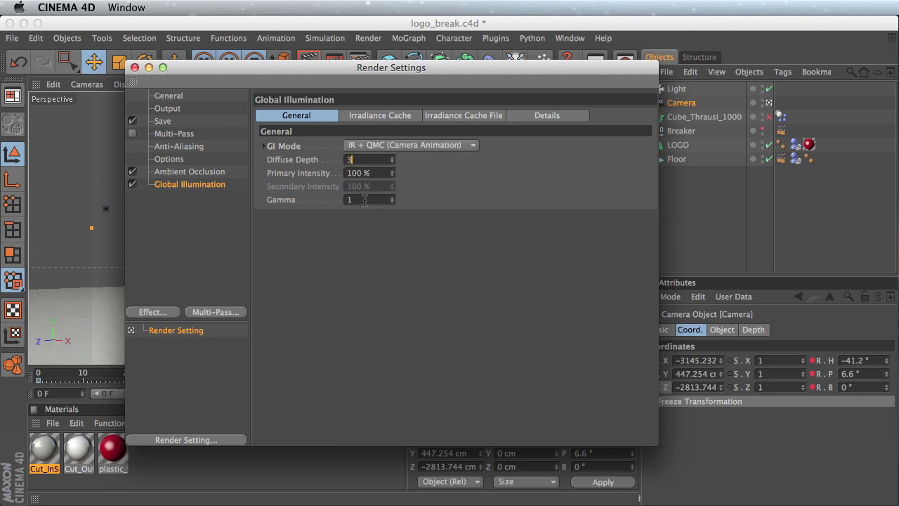
Step: Set the Ambient Occlusion contrast to 10%
left_click(206, 176)
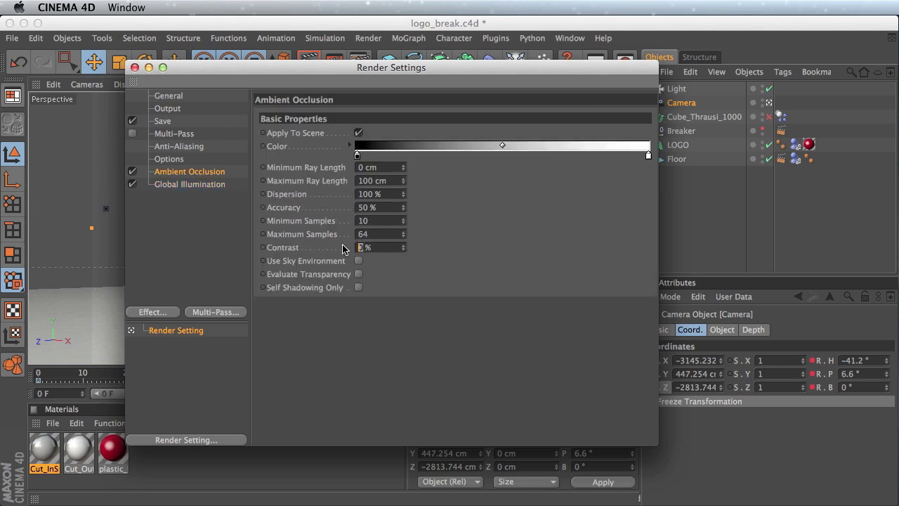
key("Return")
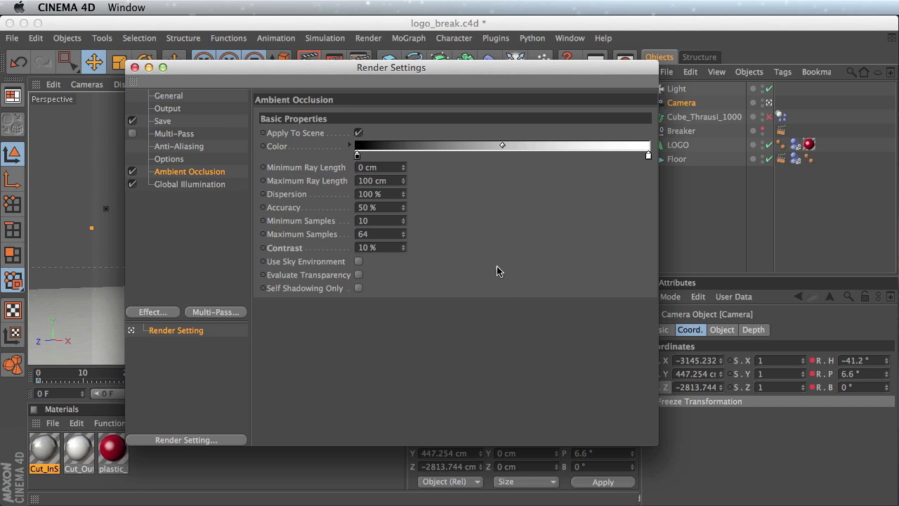
Step: Set the Global Illumination irradiance cache's Stochastic Samples and Record Density to Low, and review the remaining cache options
left_click(196, 185)
left_click(369, 116)
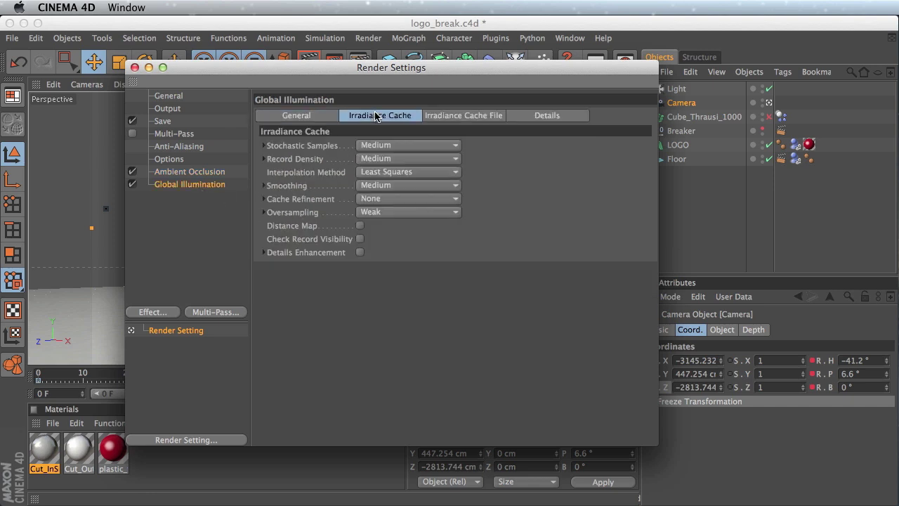
left_click(399, 145)
left_click(393, 187)
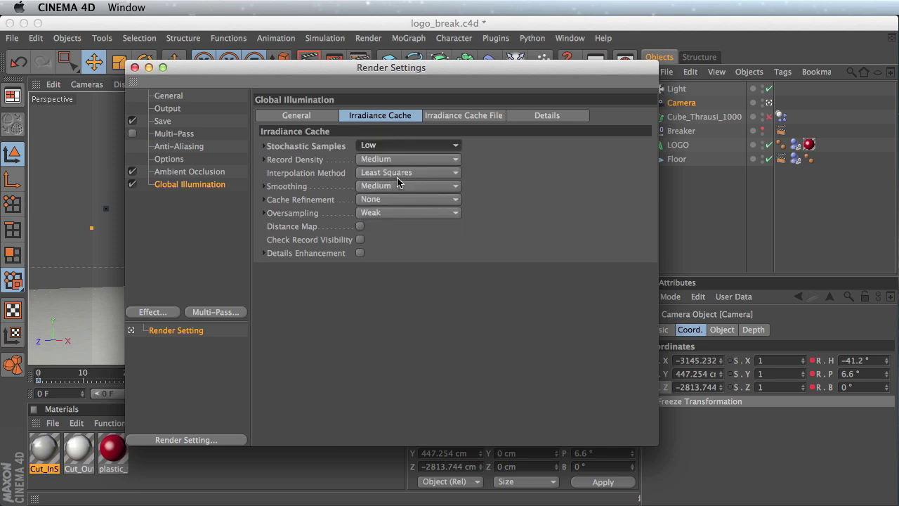
left_click(394, 158)
left_click(394, 198)
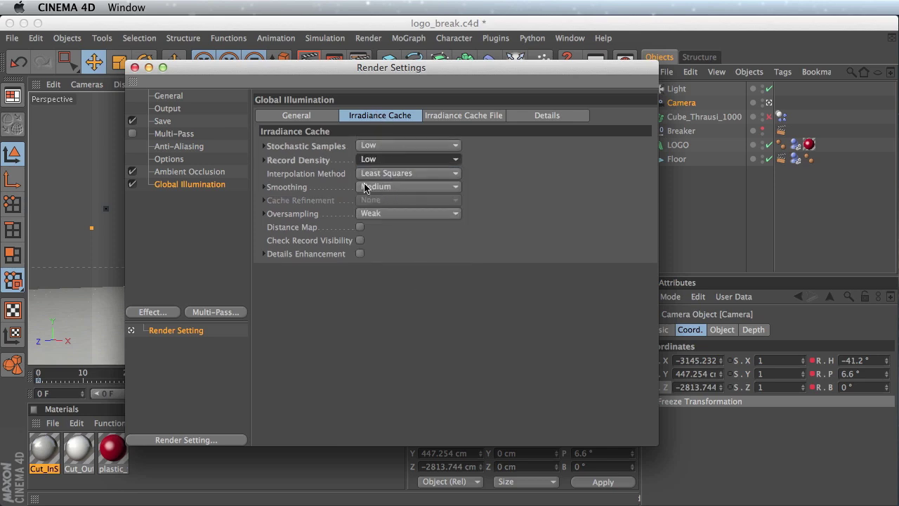
left_click(386, 188)
left_click(501, 205)
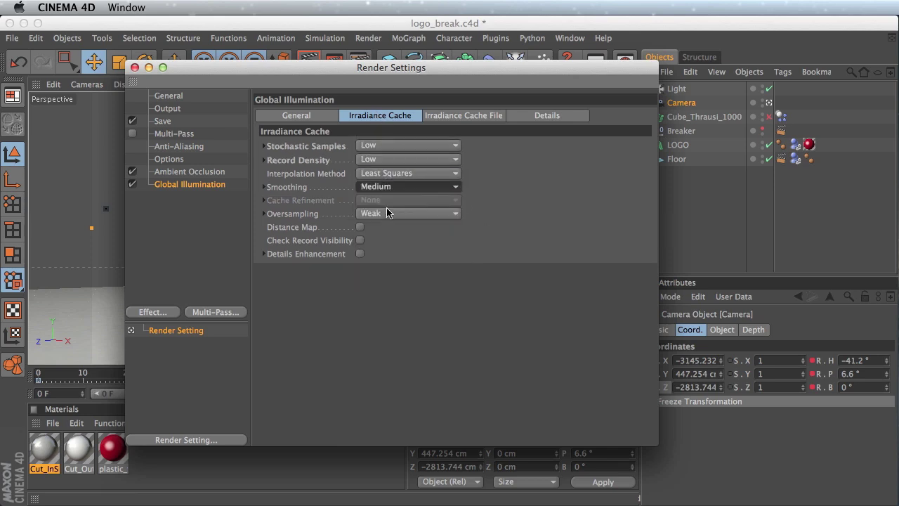
left_click(404, 173)
left_click(518, 136)
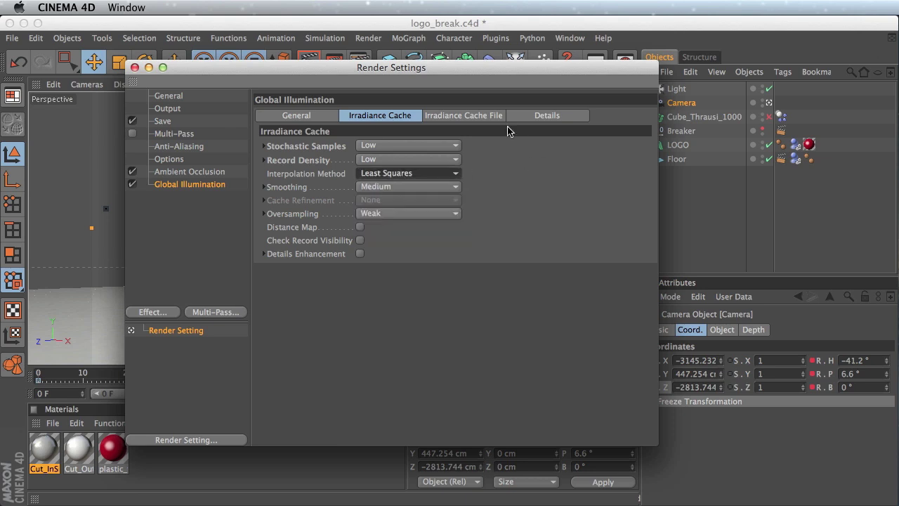
left_click(469, 116)
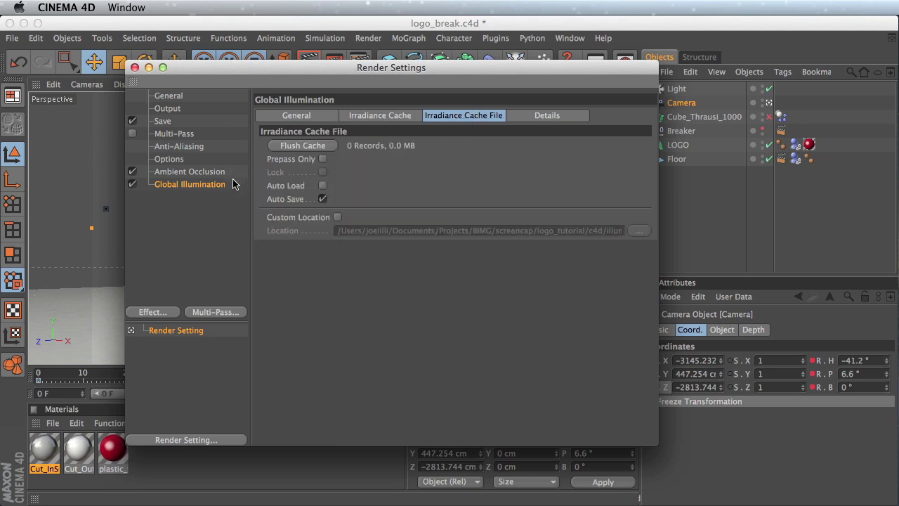
Step: Set the render's Anti-Aliasing to Best with the Animation filter
left_click(187, 148)
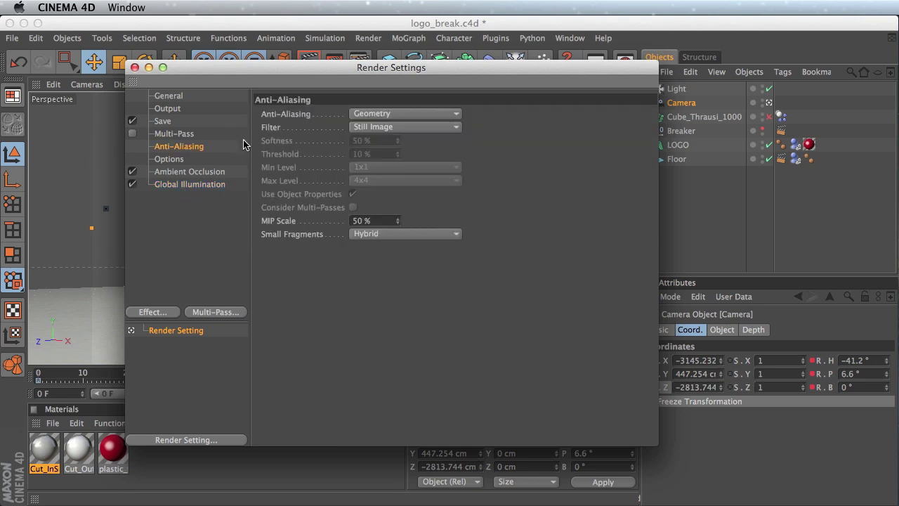
left_click(380, 114)
left_click(385, 148)
left_click(392, 132)
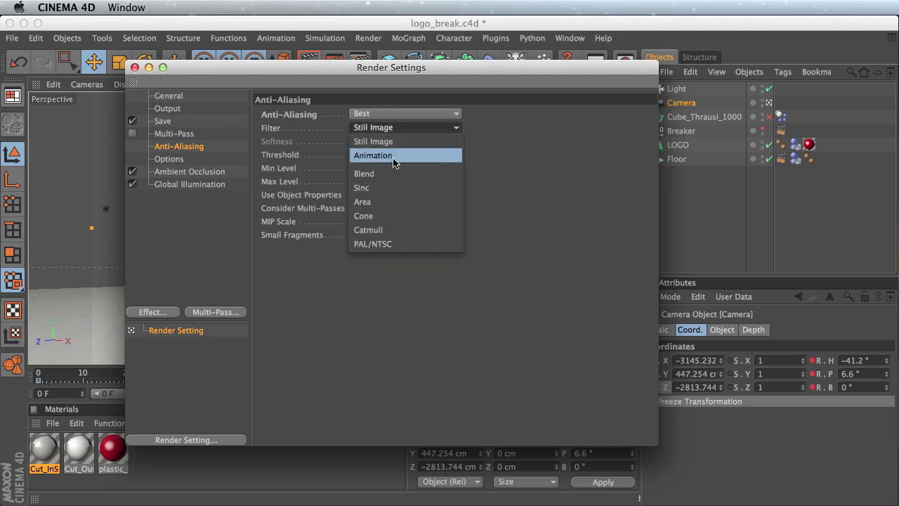
left_click(395, 157)
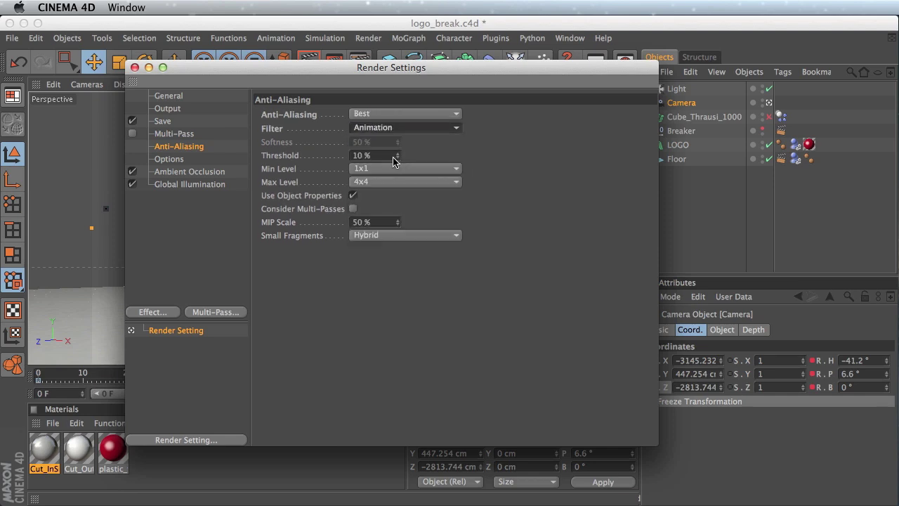
Step: Enable Alpha Channel and Straight Alpha for the saved TIFF (PSD Layers) render
left_click(173, 122)
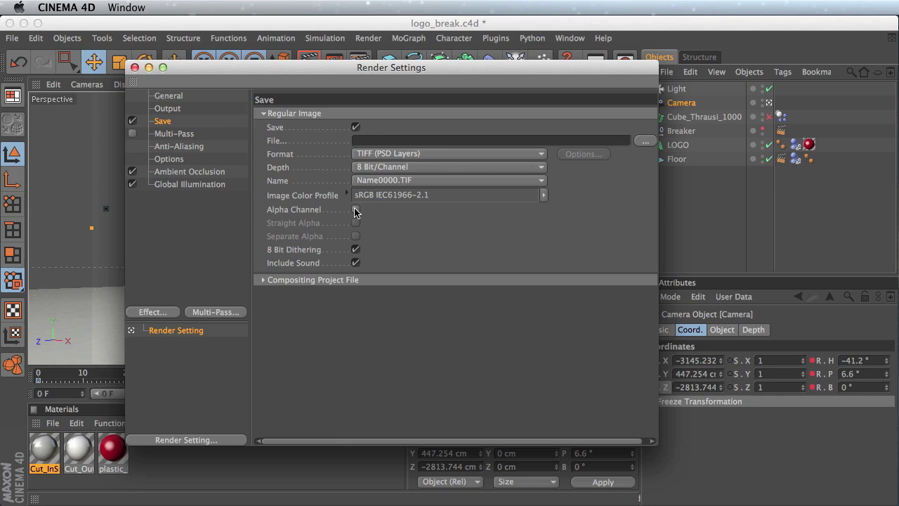
left_click(356, 210)
left_click(357, 223)
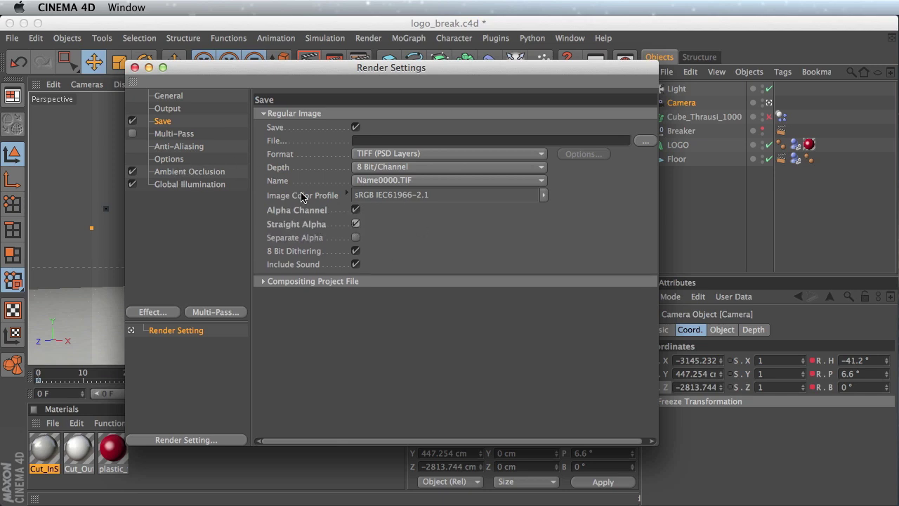
left_click(176, 161)
left_click(162, 121)
Step: Set the output frame range to All Frames and render a preview of the camera view in the viewport
left_click(170, 109)
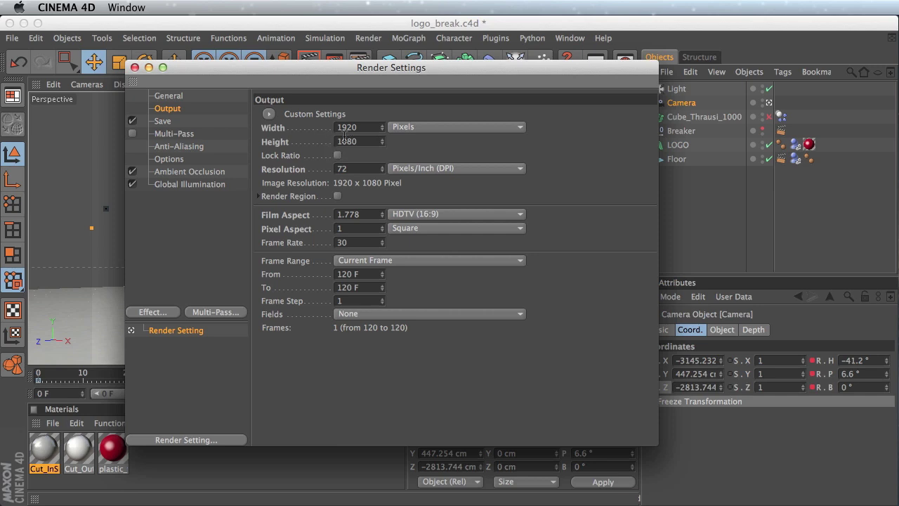
left_click(385, 259)
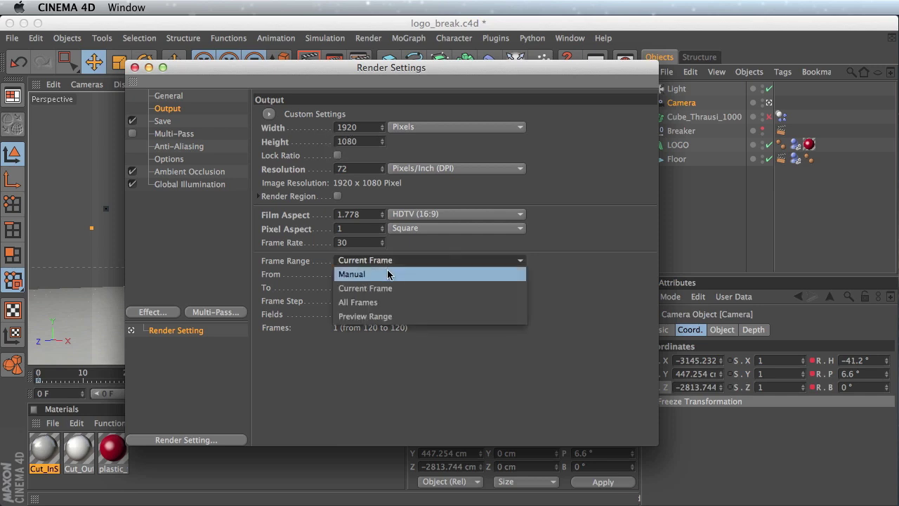
left_click(401, 303)
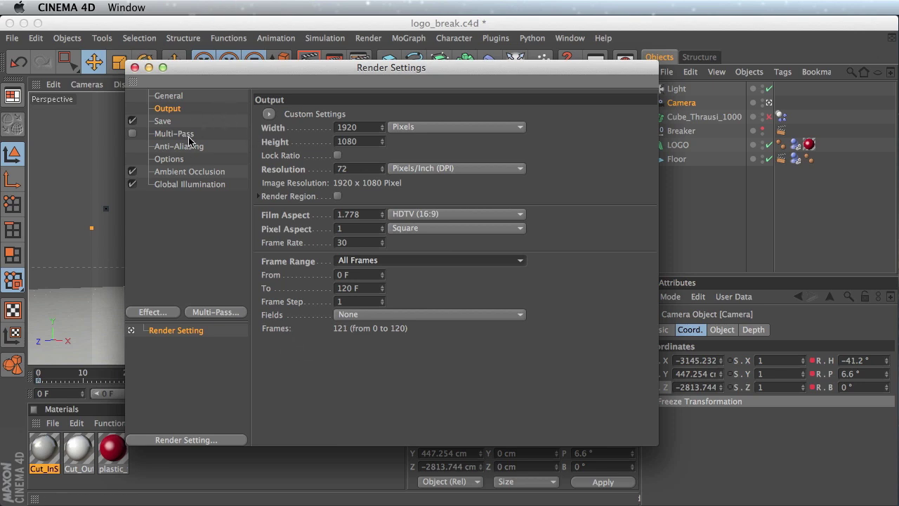
left_click(172, 122)
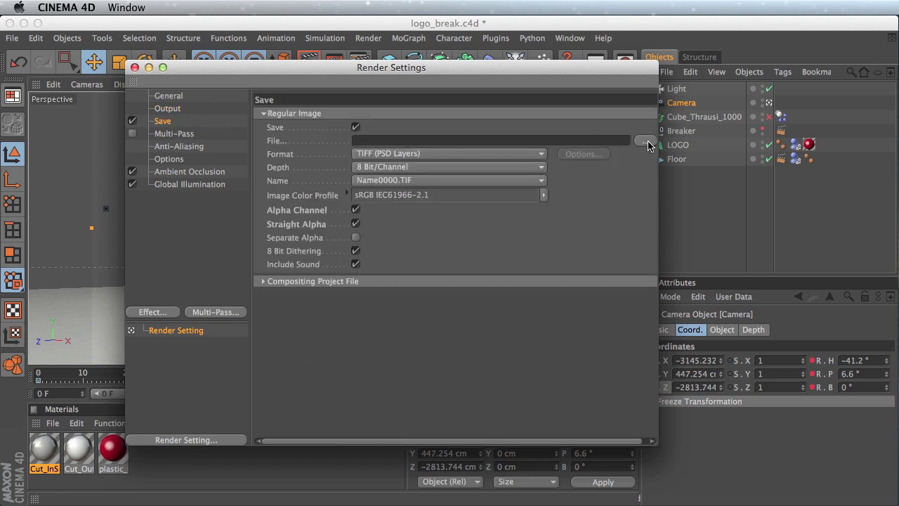
left_click(134, 67)
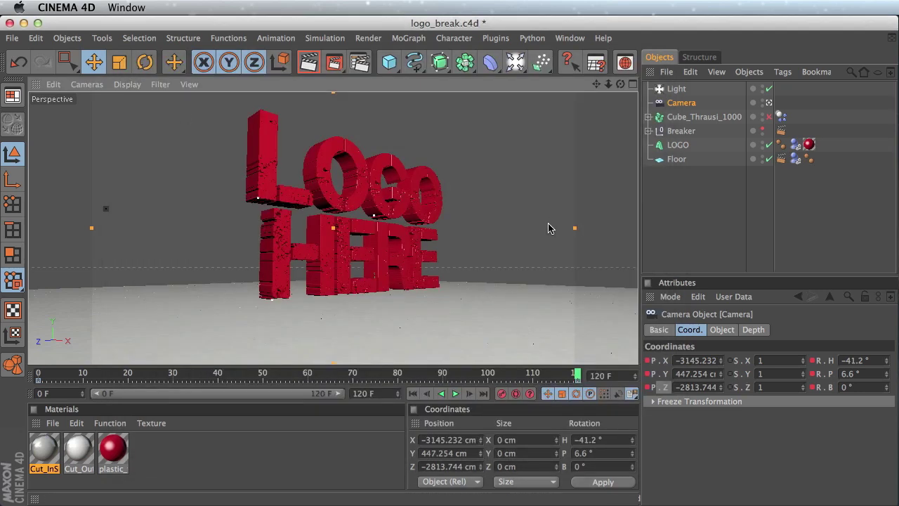
left_click(308, 65)
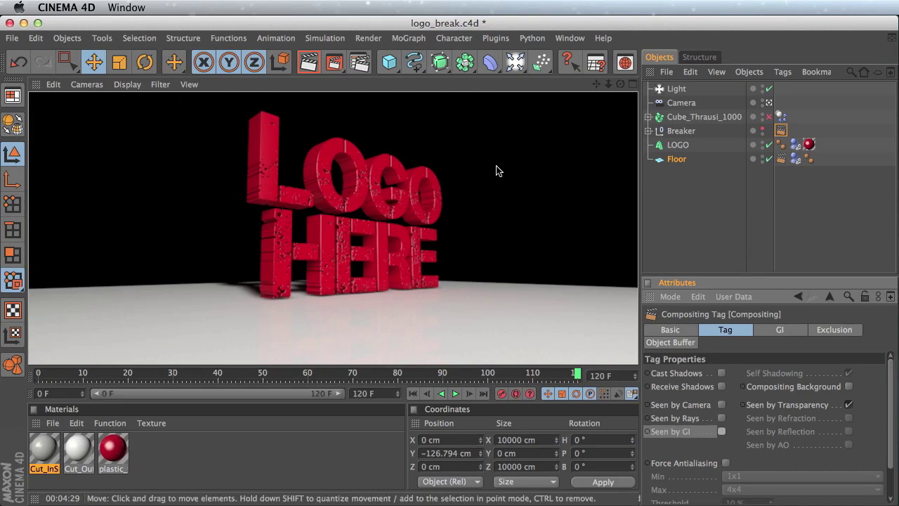
Step: Leave the camera view and set the scene light's shadow map to 1000x1000
left_click(769, 104)
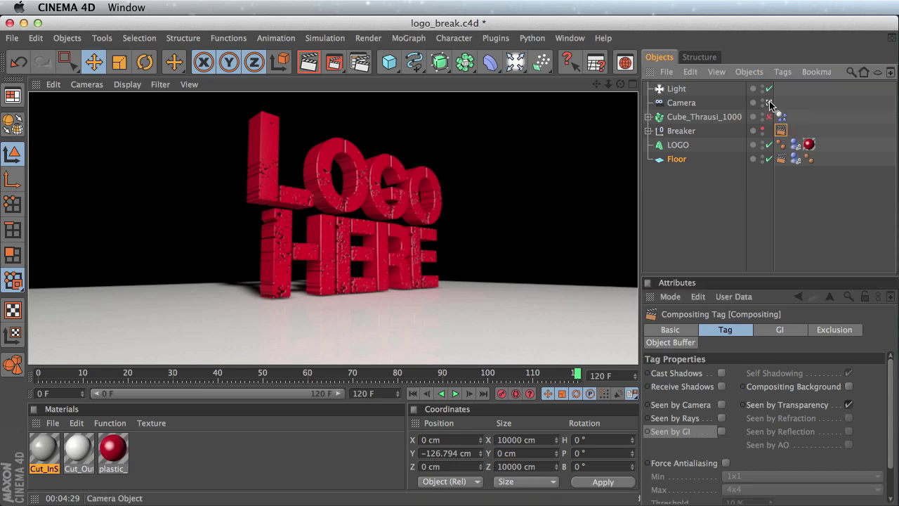
left_click(676, 89)
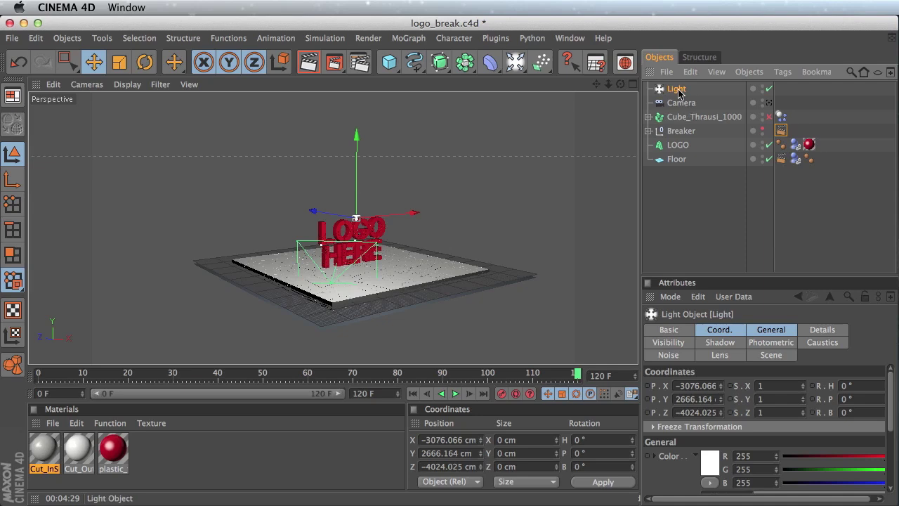
left_click_drag(351, 224, 516, 246, "alt")
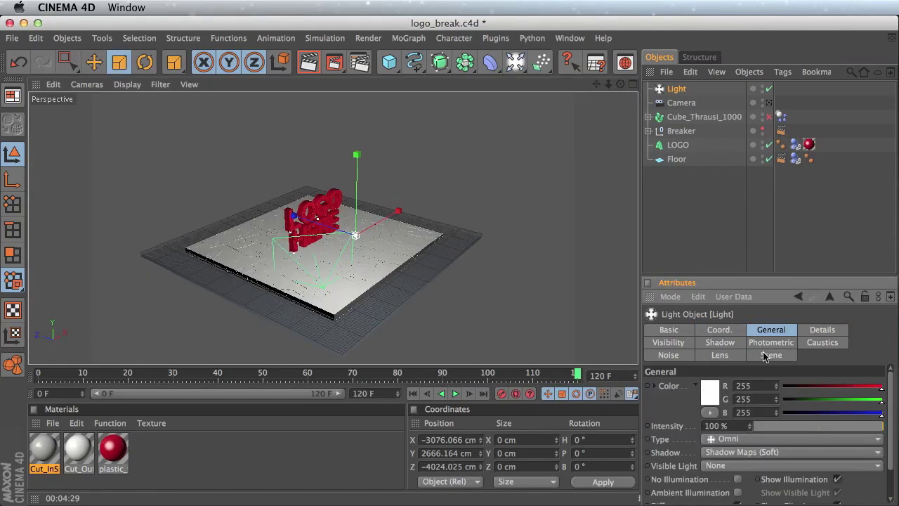
left_click(720, 343)
scroll(891, 401, "down", 3)
left_click(792, 422)
left_click(802, 480)
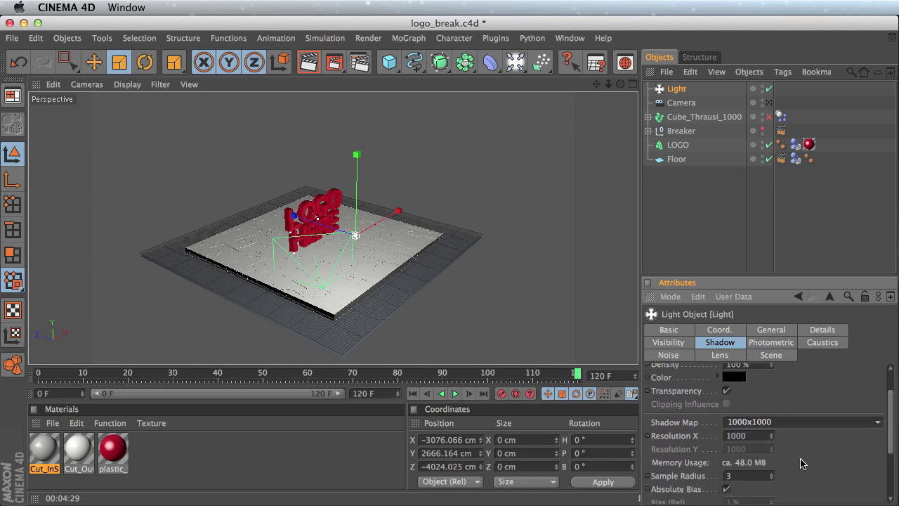
left_click_drag(891, 452, 893, 462)
scroll(888, 463, "up", 3)
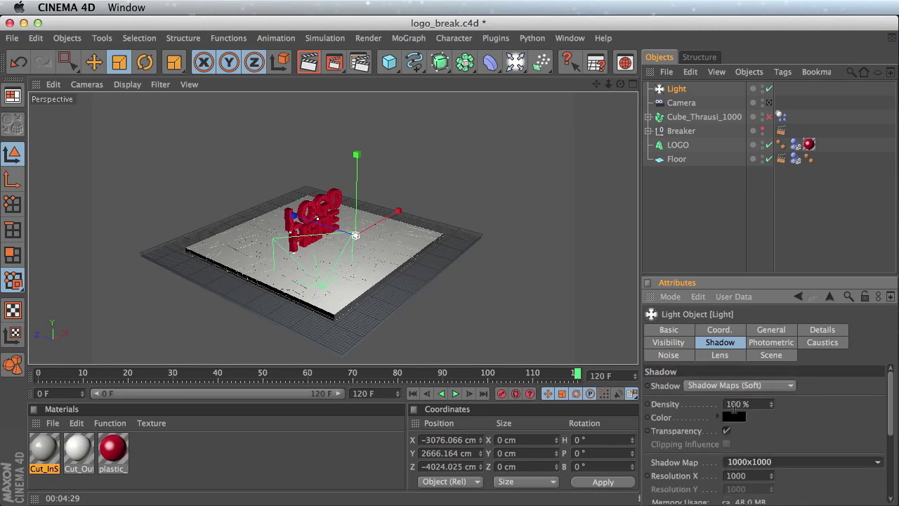
Step: Set the light's shadow density to 50%
left_click(734, 406)
type("50")
key("Return")
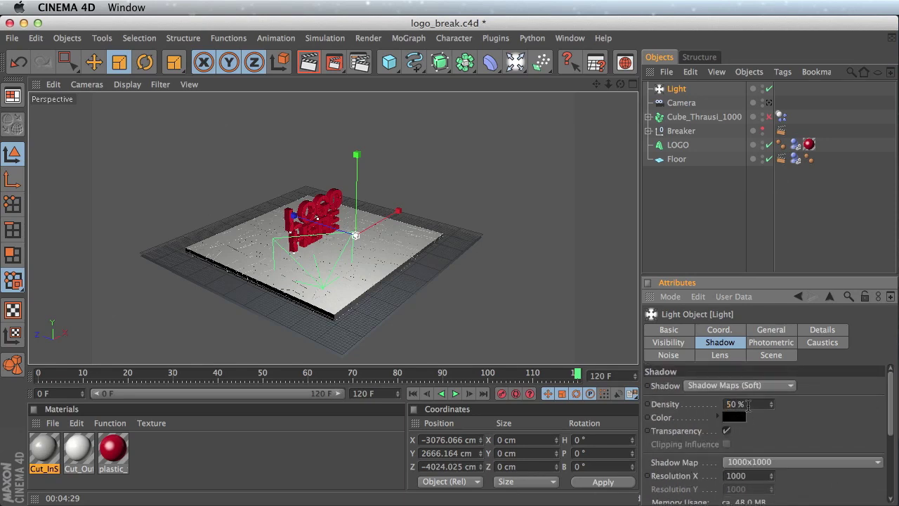
Step: Duplicate the light and move the copy behind the logo to about X -1890 cm, Z 1079 cm
left_click(682, 88)
left_click_drag(674, 89, 685, 89, "ctrl")
left_click_drag(548, 183, 508, 191, "alt")
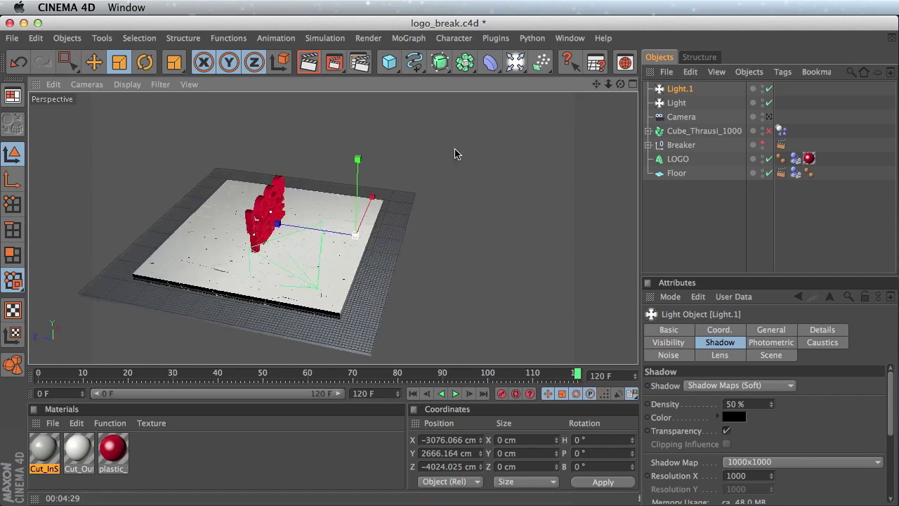
left_click(94, 62)
left_click_drag(286, 225, 327, 234)
left_click_drag(228, 187, 246, 171)
left_click(692, 89)
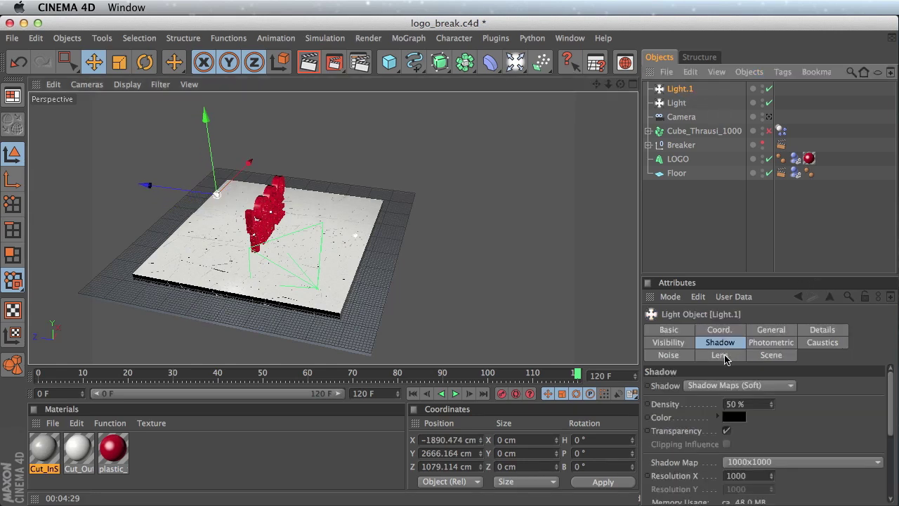
Step: Set the duplicated light's shadow to None and shift it to about X 1257 cm
left_click(730, 331)
left_click(771, 329)
left_click(741, 452)
left_click(715, 466)
left_click_drag(425, 196, 339, 148, "alt")
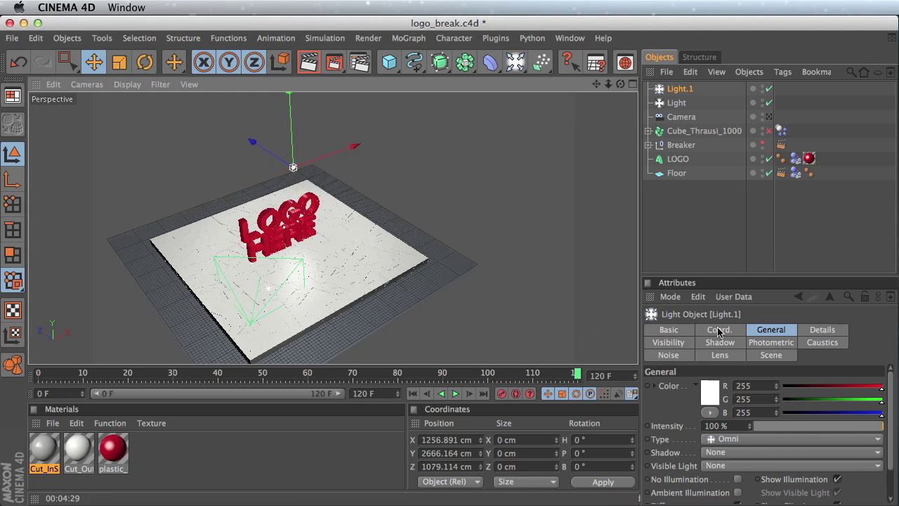
Step: Set the duplicated light's intensity to 50%
left_click(713, 426)
type("50")
key("Return")
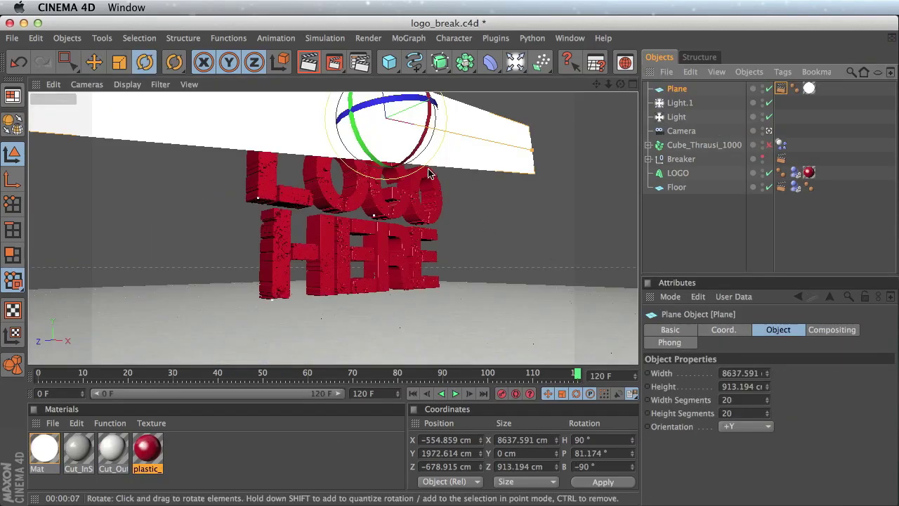
Step: Examine the white plane's placement from outside the camera and the Luminance channel of its Mat material
key("e")
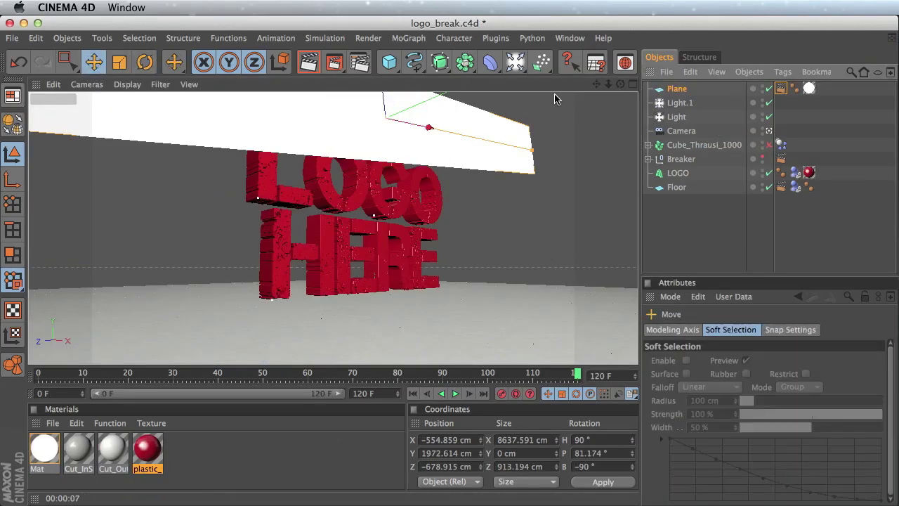
left_click(768, 131)
left_click_drag(302, 344, 255, 373, "alt")
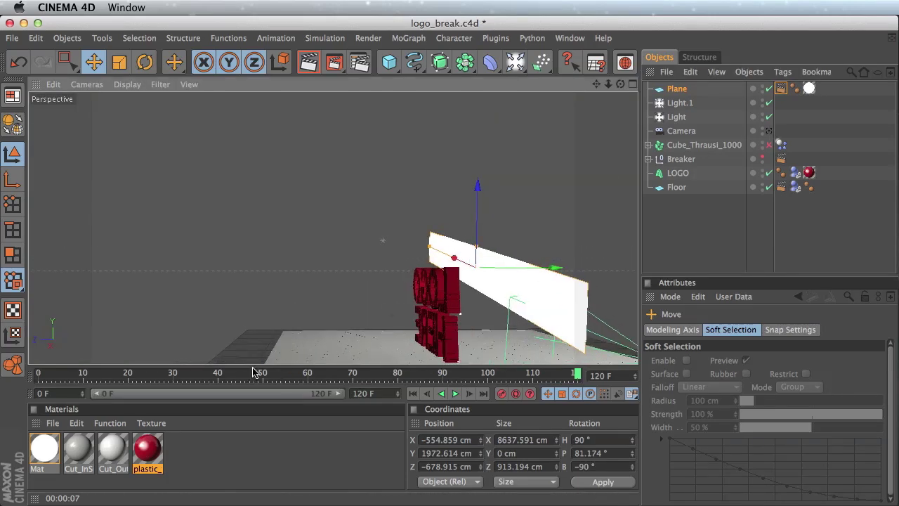
double_click(40, 437)
left_click(242, 270)
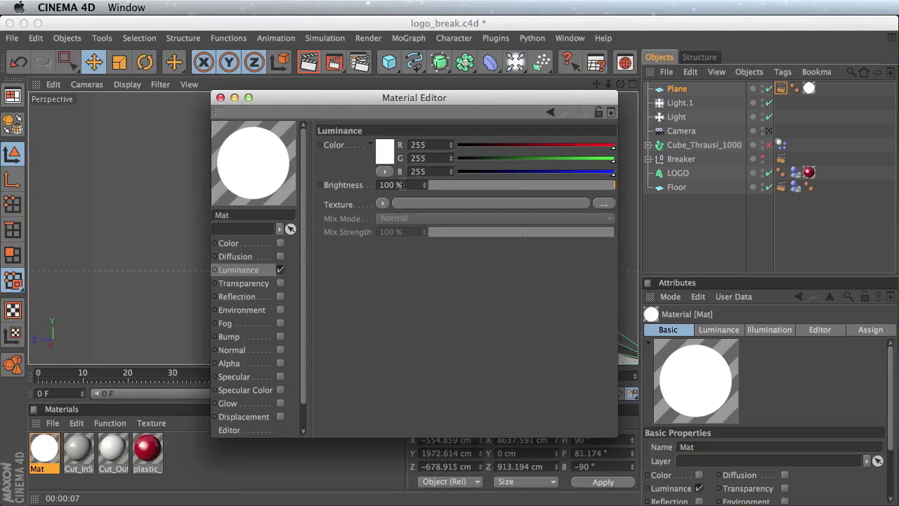
left_click(220, 99)
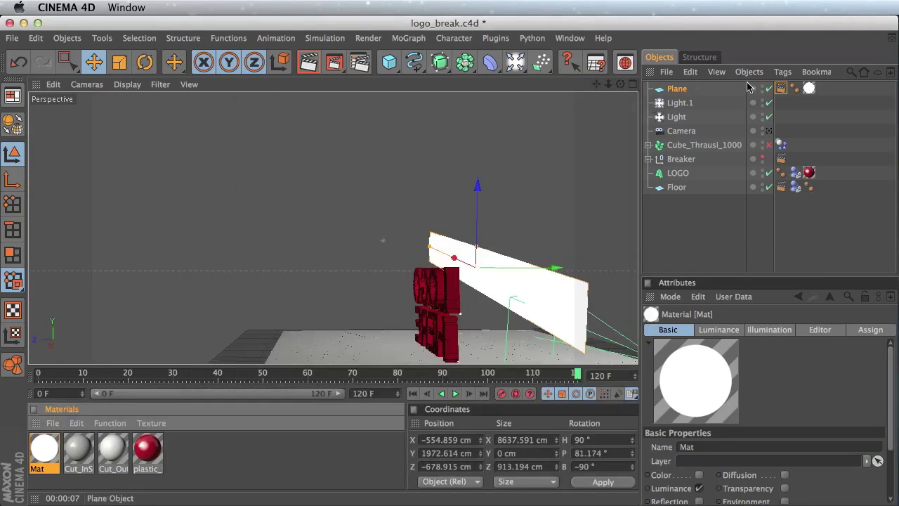
Step: Inspect the plane's texture tag and orientation, return to the scene camera, and render the view
left_click(809, 88)
mouse_move(512, 230)
left_mouse_down("alt")
mouse_move(522, 238)
mouse_move(504, 233)
left_mouse_up("alt")
mouse_move(596, 85)
left_mouse_down()
mouse_move(588, 80)
mouse_move(596, 87)
mouse_move(589, 91)
left_mouse_up()
left_click(768, 131)
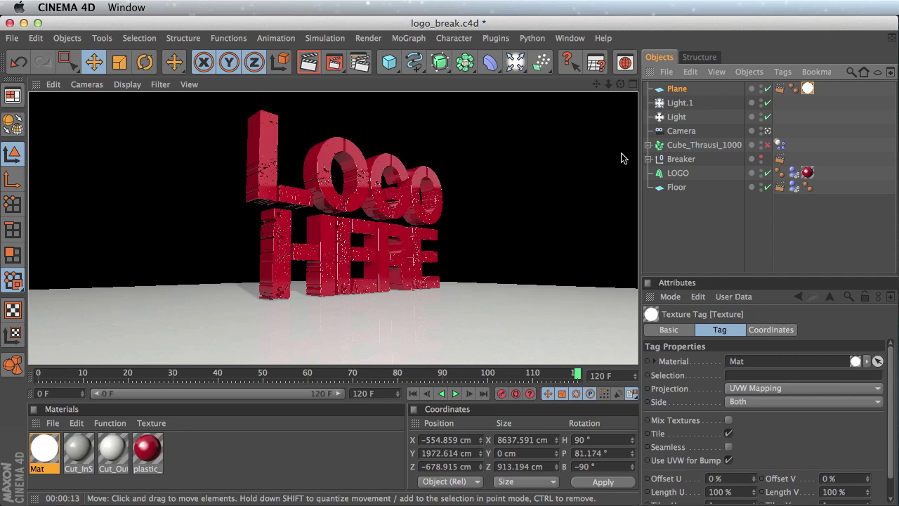
Step: Review the plane's compositing tag and hide the plane in the editor viewport
left_click(779, 89)
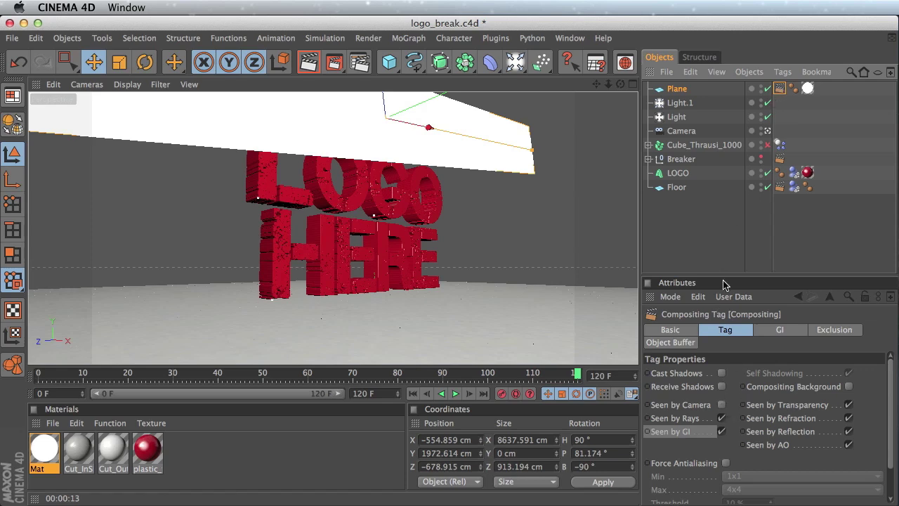
left_click(766, 91)
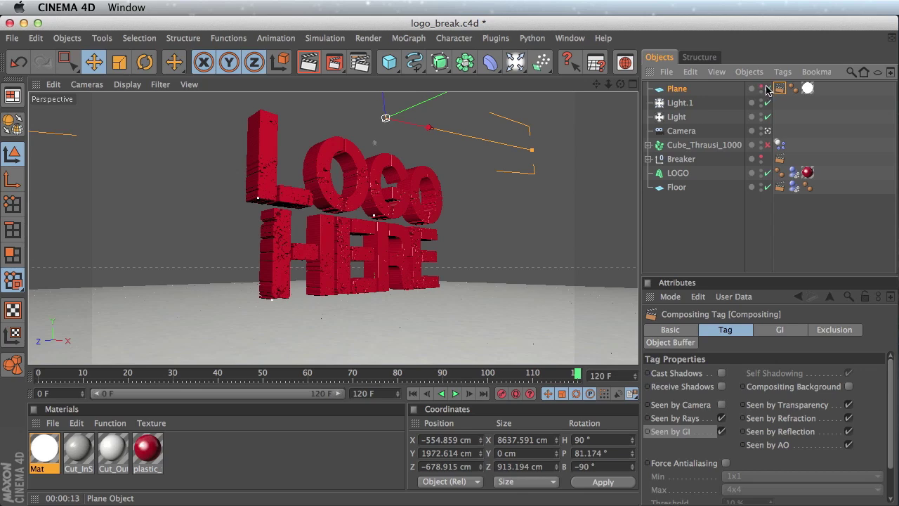
left_click(676, 89)
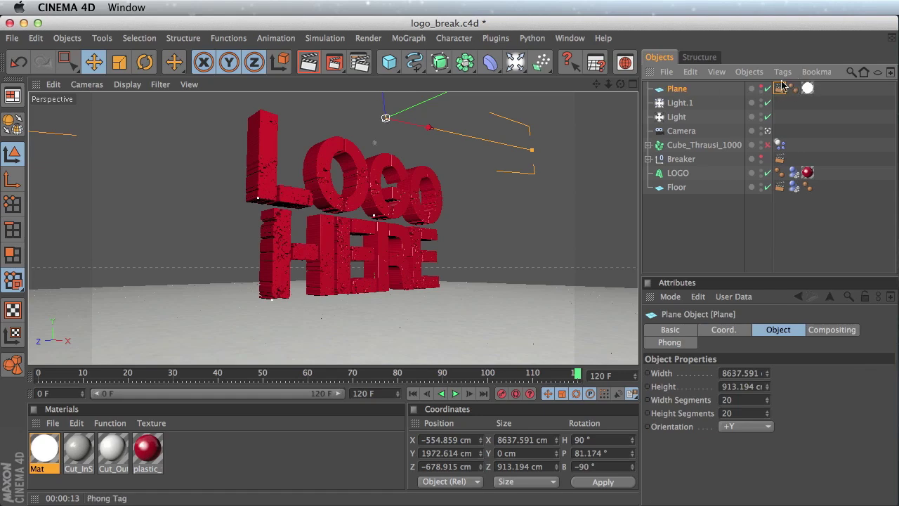
Step: Render the view, and create a renders folder inside logo_tutorial as the destination for the regular image output
key("ctrl+r")
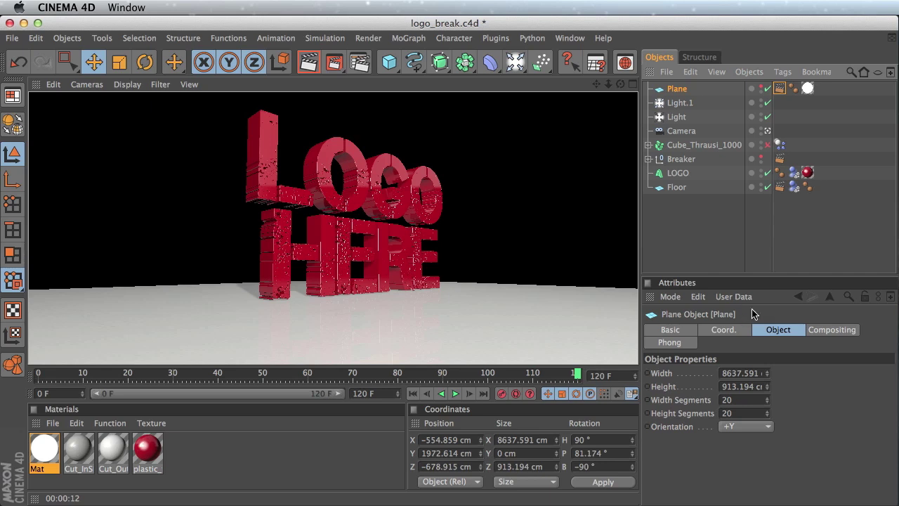
left_click(364, 71)
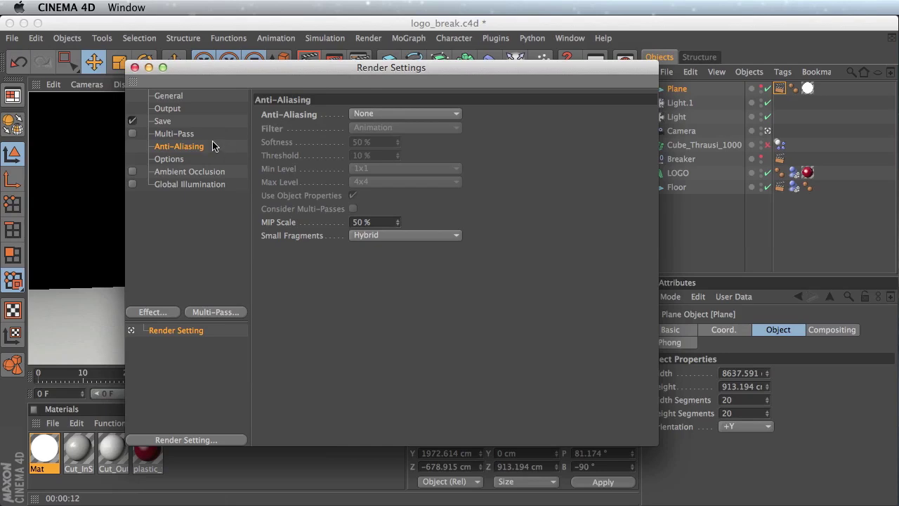
left_click(162, 121)
left_click(645, 141)
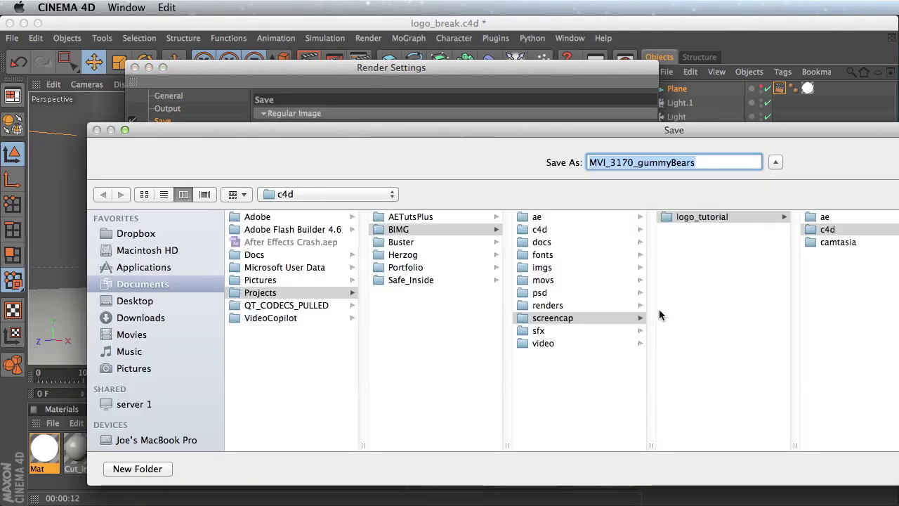
left_click(847, 270)
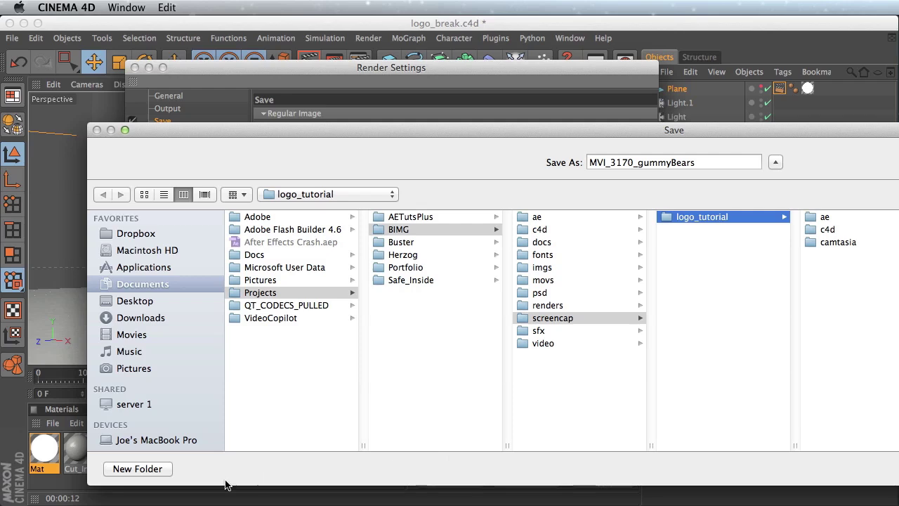
left_click(159, 469)
type("renders")
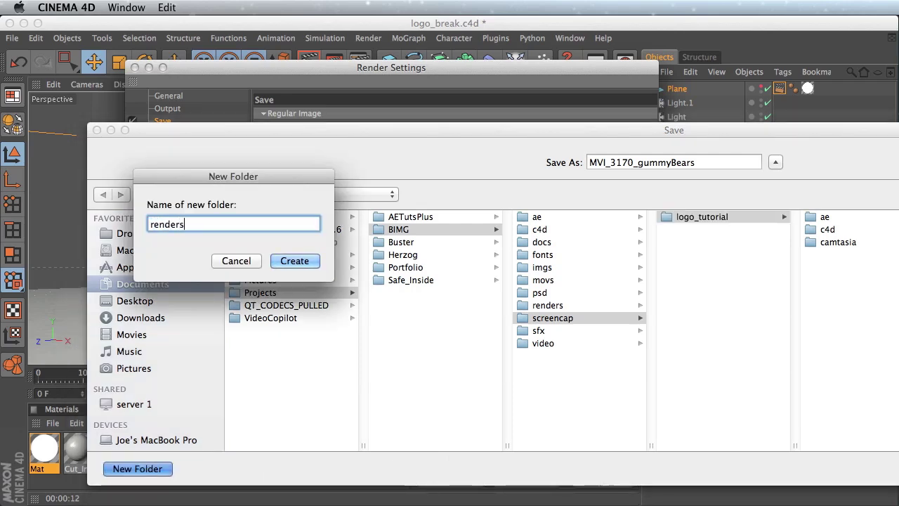
key("Return")
Step: Name the render output file logo_break_ and save it to the renders folder
left_click_drag(705, 132, 376, 136)
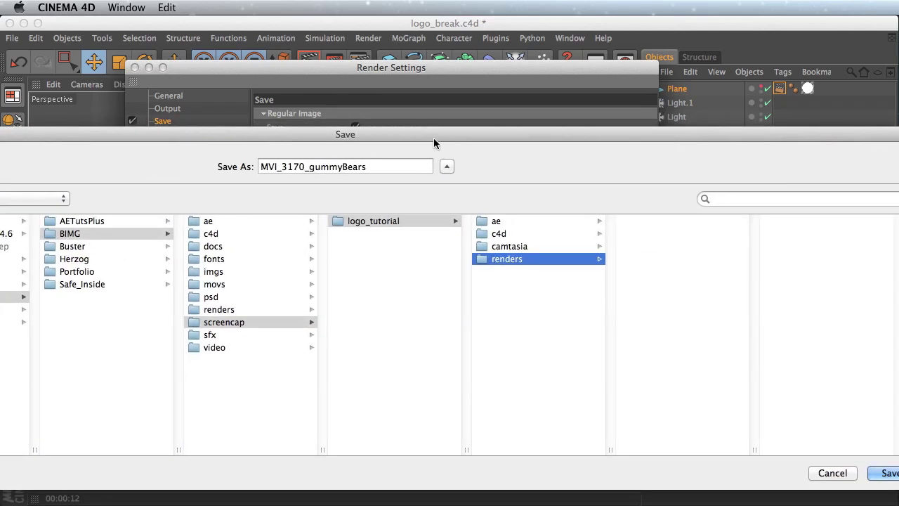
key("Tab")
key("BackSpace")
type("logo_break")
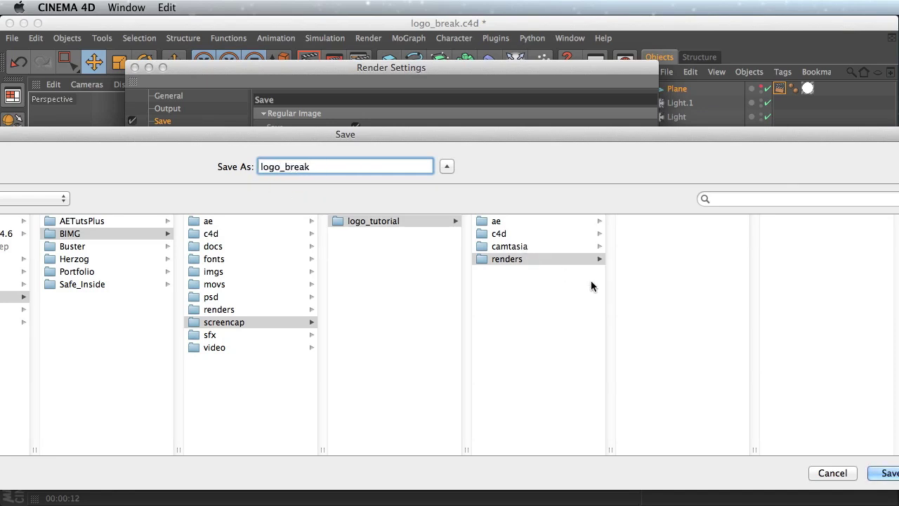
type("_")
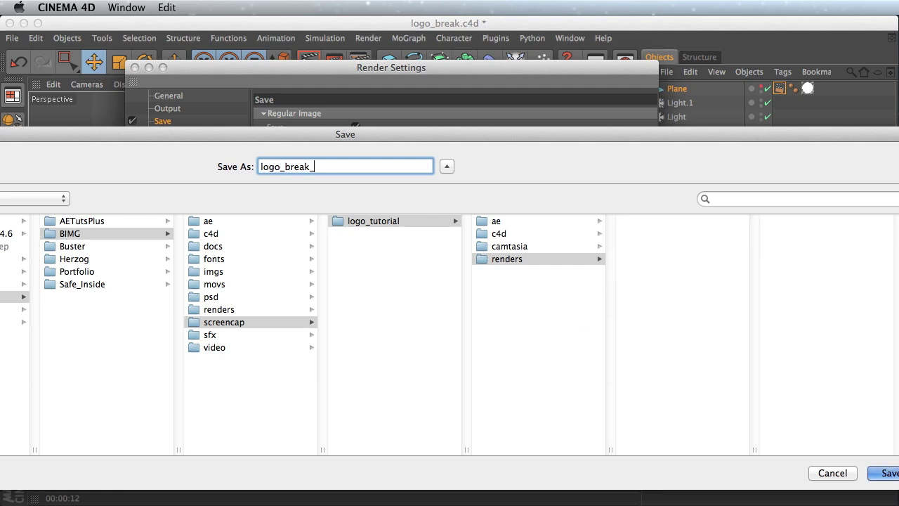
key("Return")
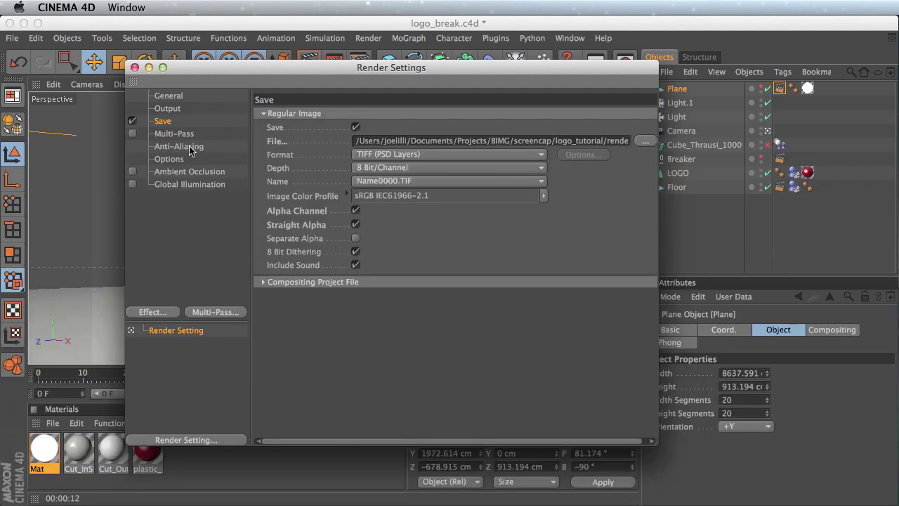
Step: Enable Ambient Occlusion and Global Illumination, set Anti-Aliasing to Best, and review the Output and Save settings
left_click(132, 172)
left_click(199, 154)
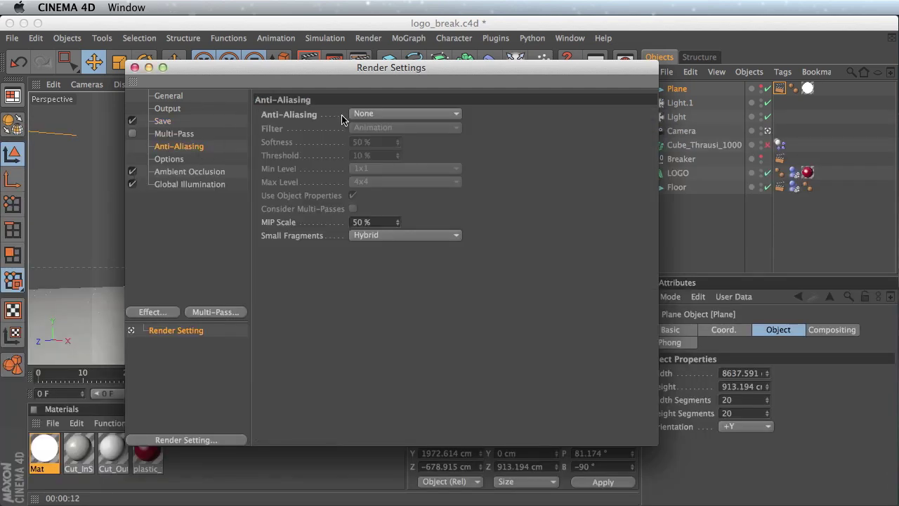
left_click(376, 114)
left_click(390, 156)
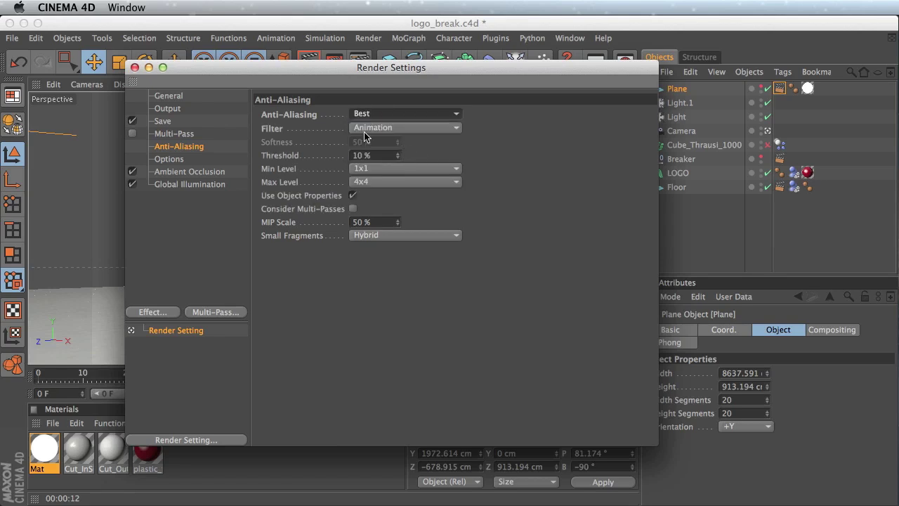
left_click(179, 109)
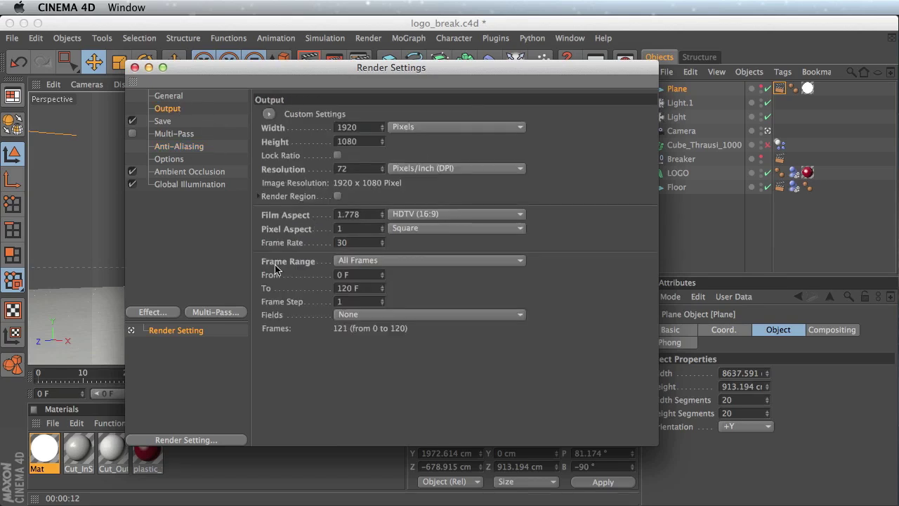
left_click(166, 123)
left_click(134, 67)
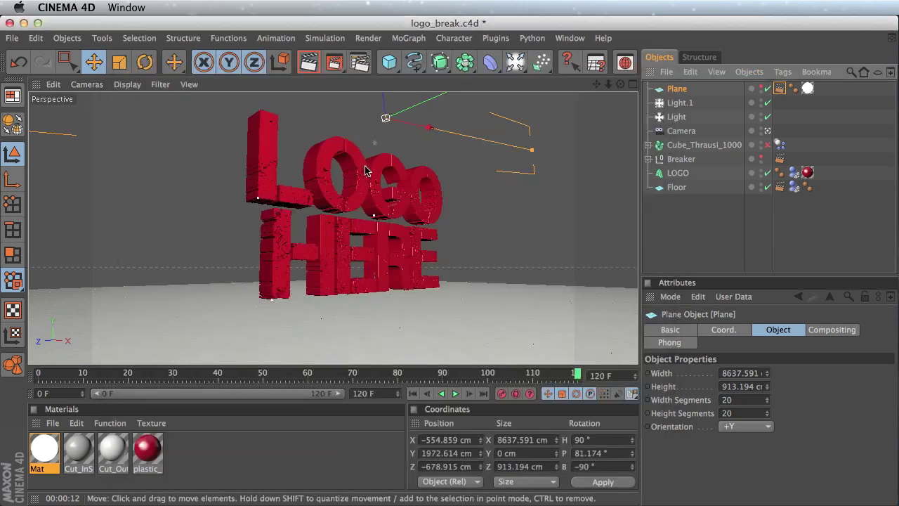
Step: Examine the available multi-pass channels in the render settings, including Object Buffer
left_click(360, 64)
left_click(226, 312)
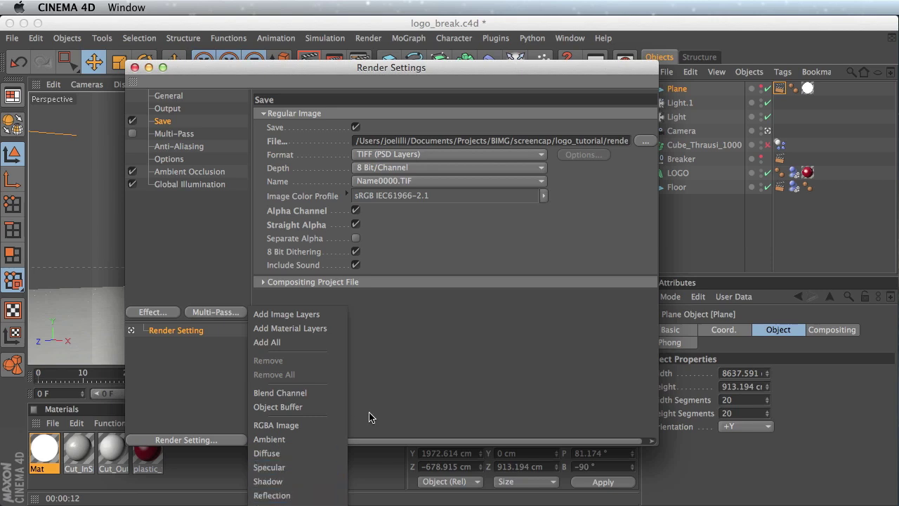
left_click(447, 387)
left_click(134, 67)
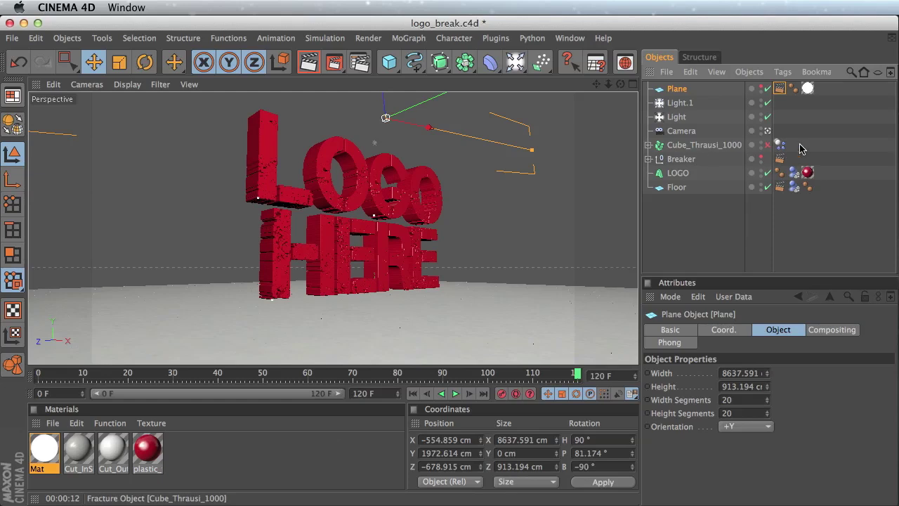
Step: Add a Compositing tag to the LOGO object and enable object buffer 1 on it
left_click(779, 160)
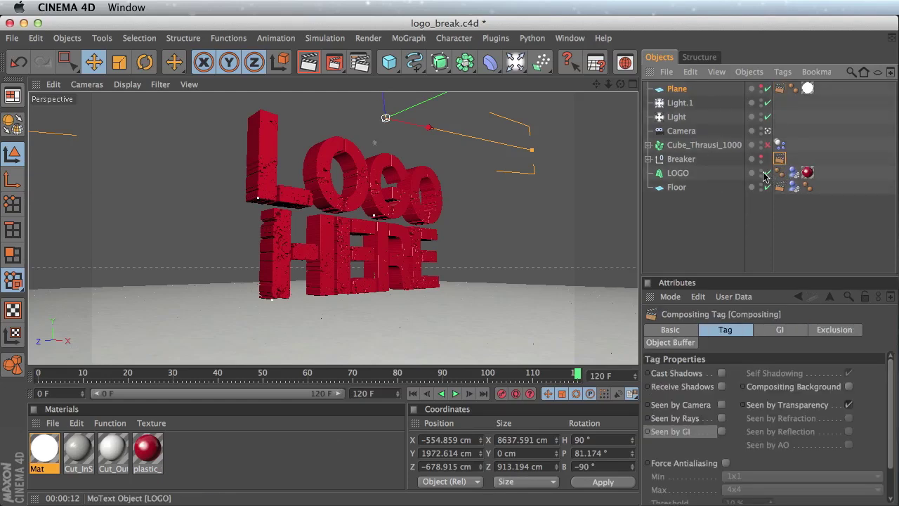
left_click(743, 176)
left_click(782, 72)
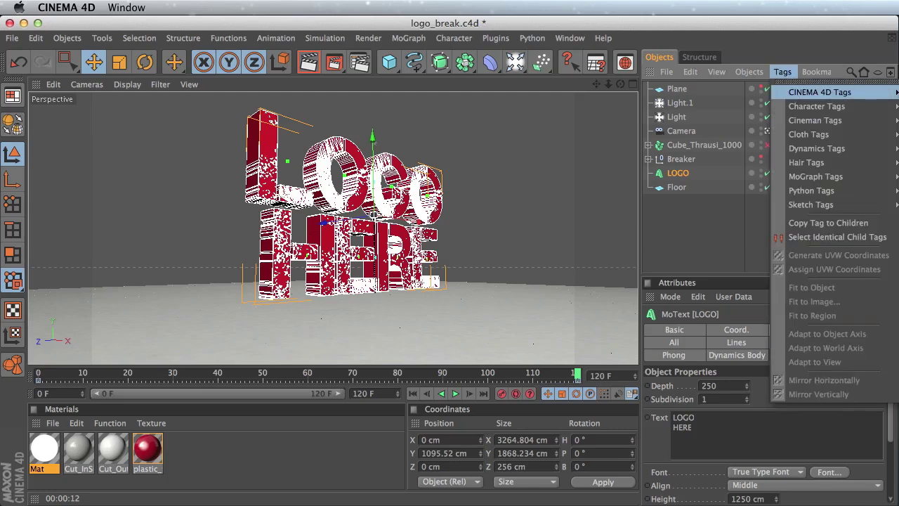
mouse_move(818, 92)
left_click(709, 133)
left_click(670, 342)
left_click(683, 373)
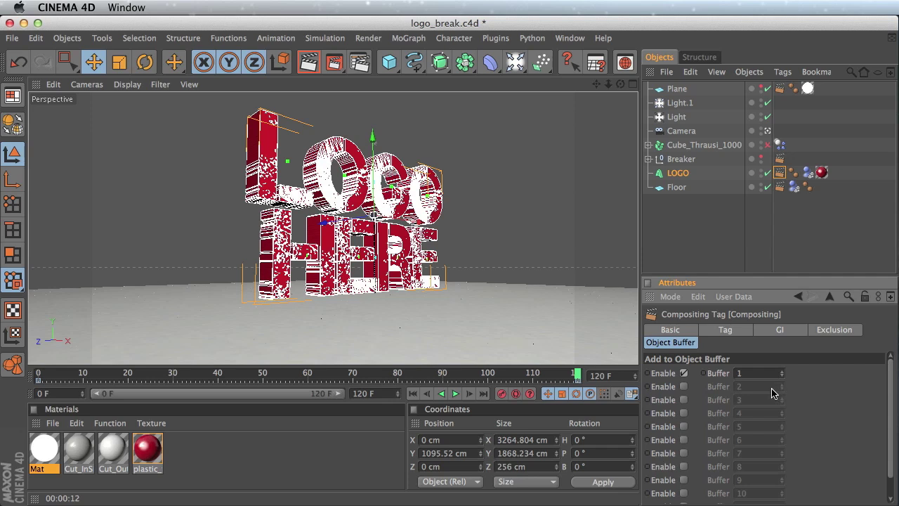
left_click(723, 145)
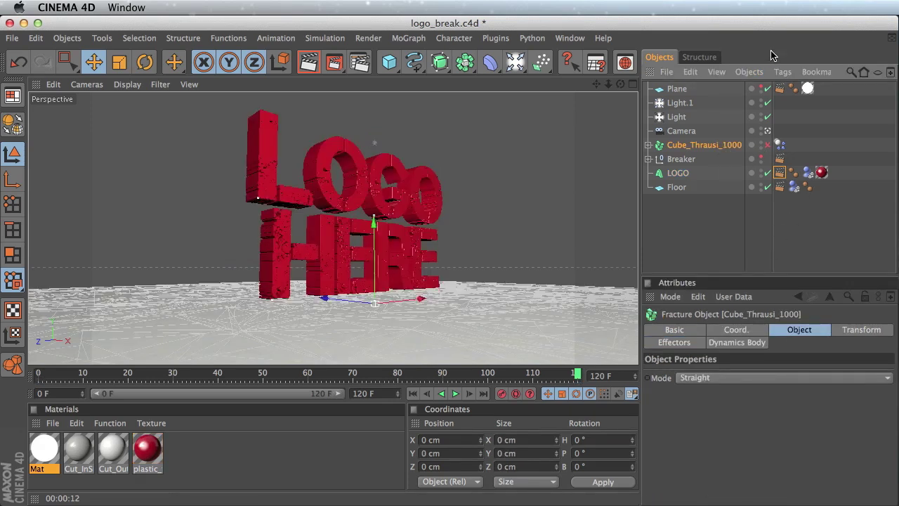
left_click(783, 72)
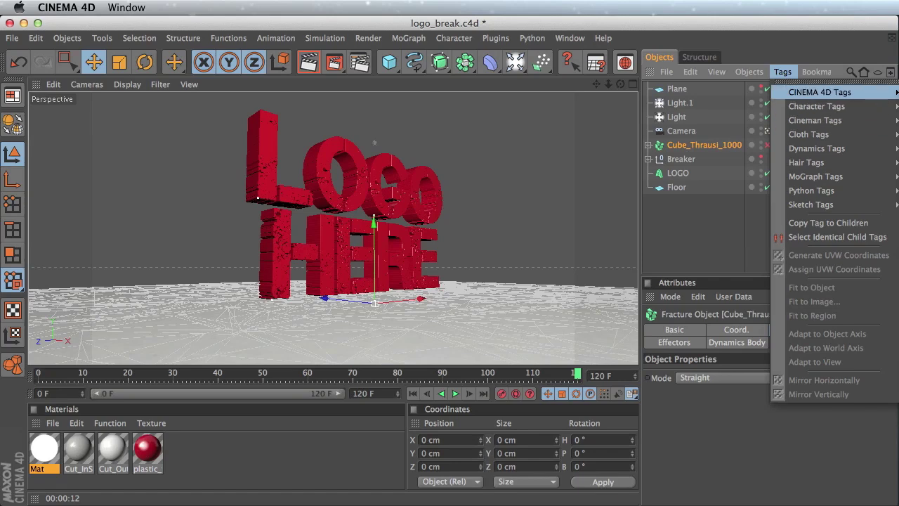
left_click(898, 134)
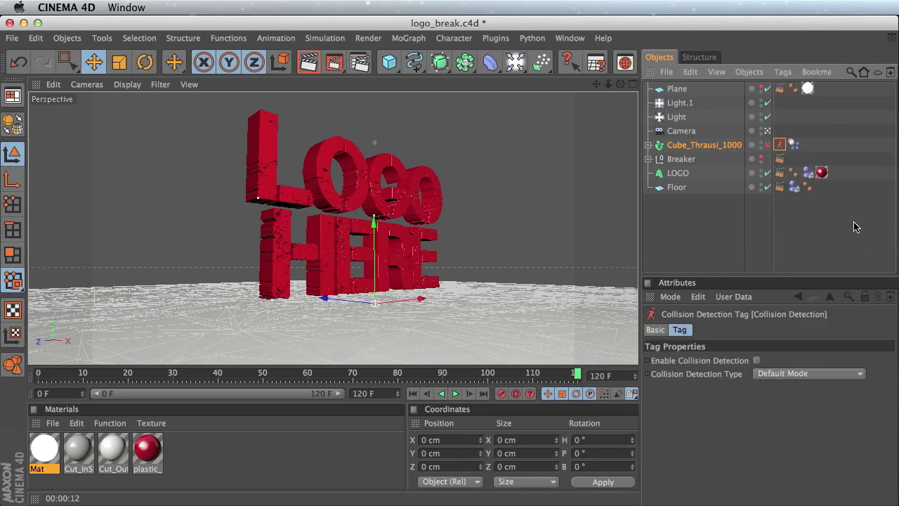
left_click(780, 89)
Step: Add a Compositing tag to Cube_Thrausi_1000 and enable object buffer 2 on it
left_click(782, 72)
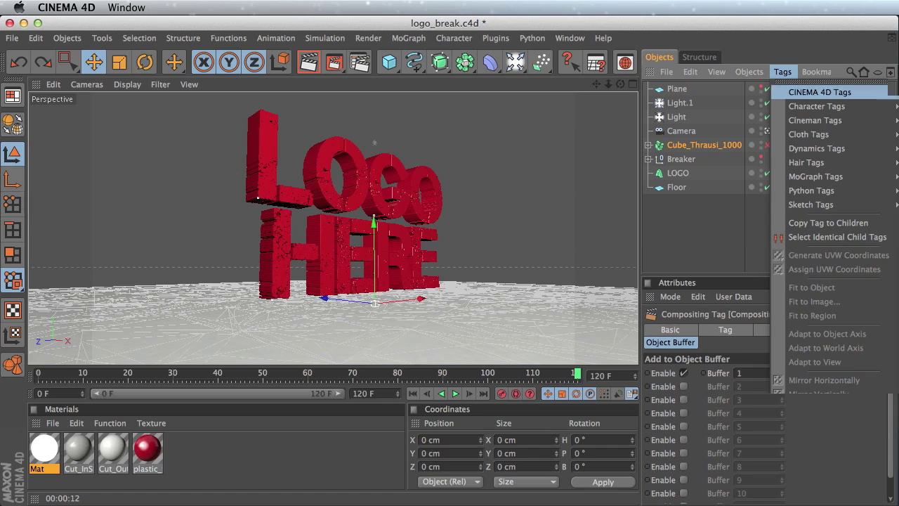
left_click(898, 148)
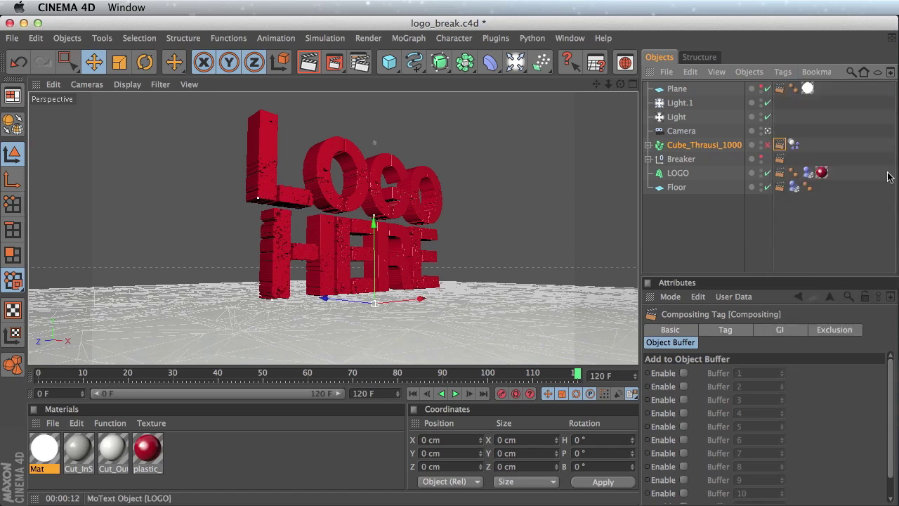
left_click(684, 386)
Step: Add two Object Buffer passes to the render settings with group IDs 1 and 2, and enable Multi-Pass
left_click(360, 62)
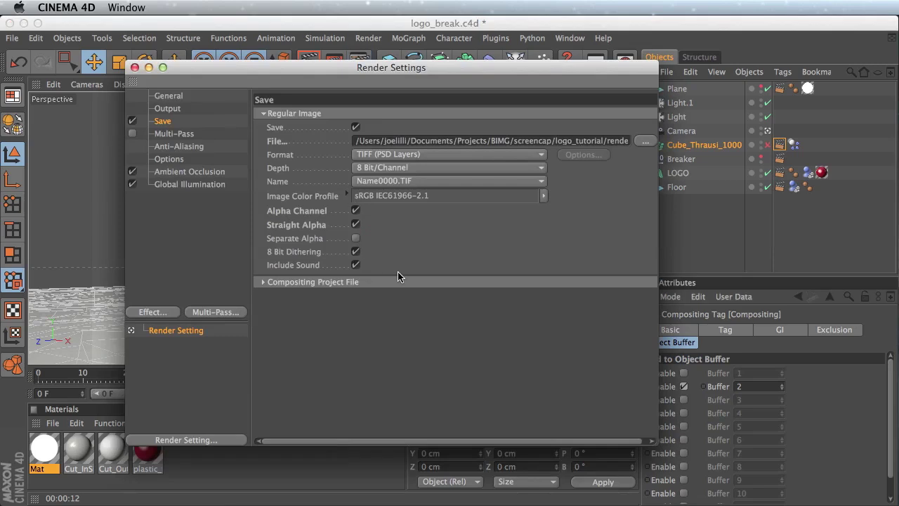
left_click(205, 313)
left_click(261, 407)
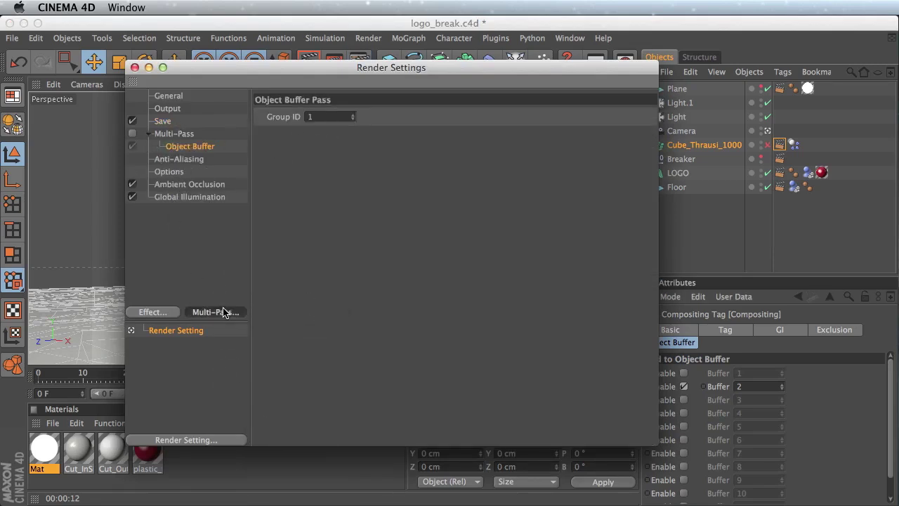
left_click(225, 313)
left_click(273, 406)
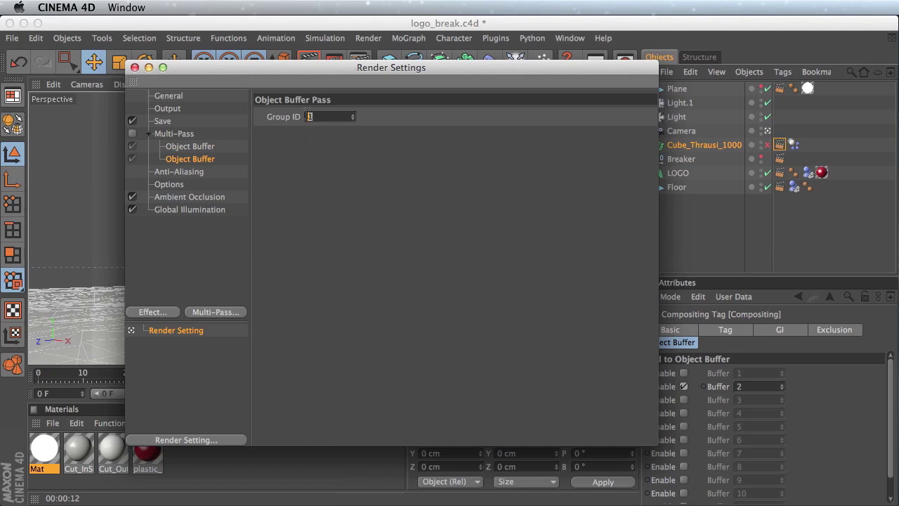
key("Return")
left_click(132, 134)
left_click_drag(234, 68, 466, 128)
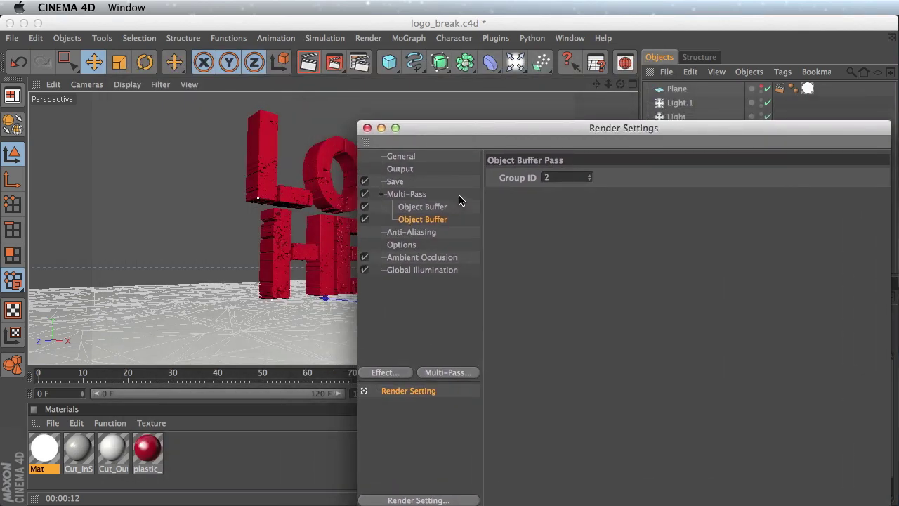
left_click(414, 196)
key("Up")
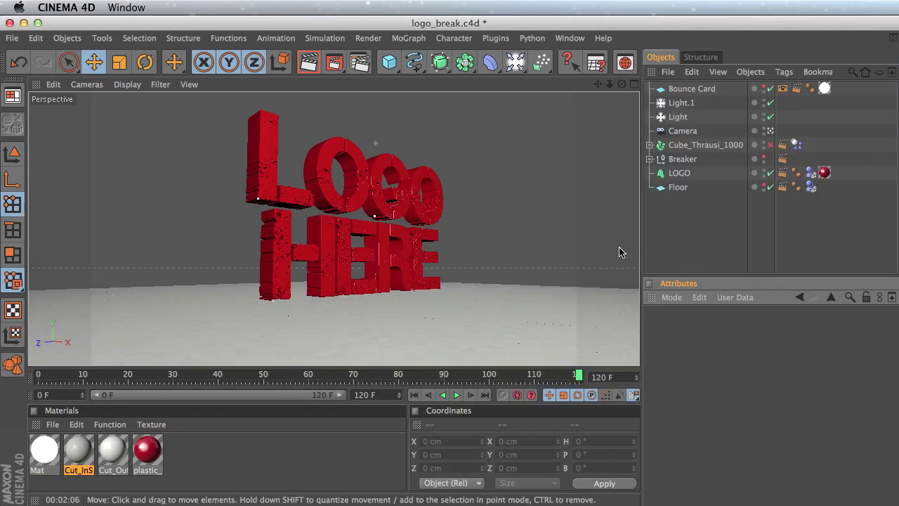
Step: Extend the project and its preview range to 150 frames and go to the last frame
type("1")
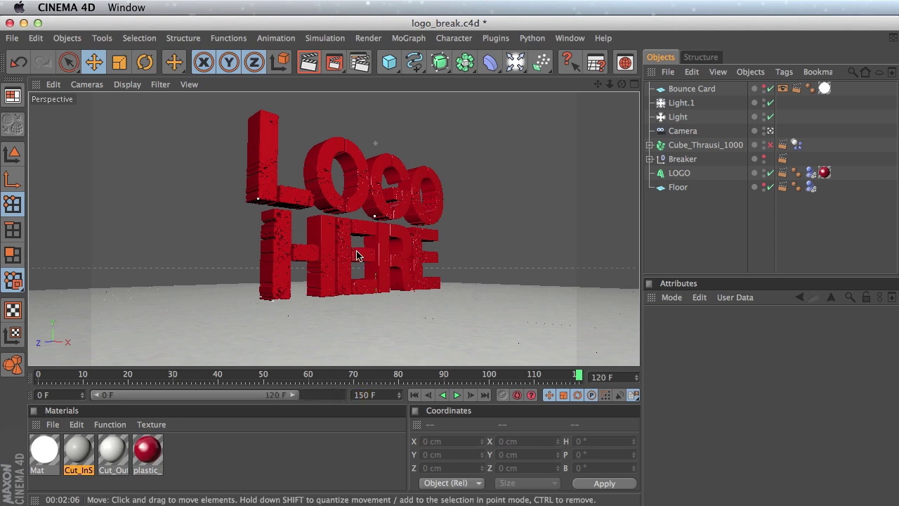
key("Return")
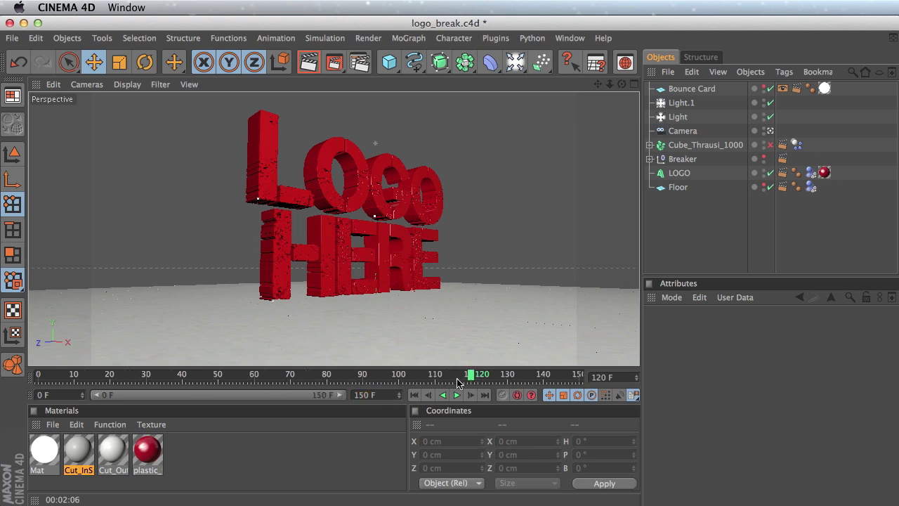
left_click(484, 394)
Step: Review the Global Illumination option in the render settings, toggling it and leaving it disabled
left_click(359, 62)
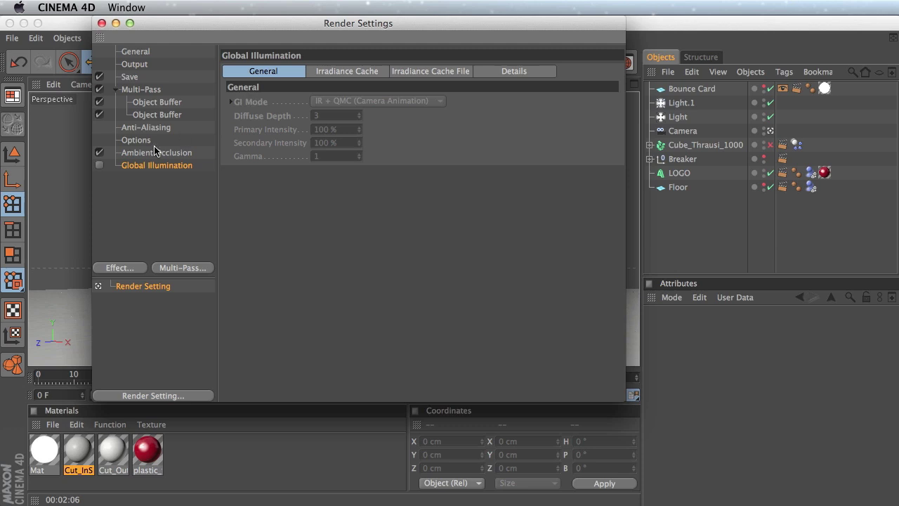
left_click_drag(157, 35, 182, 125)
left_click(125, 254)
left_click(124, 254)
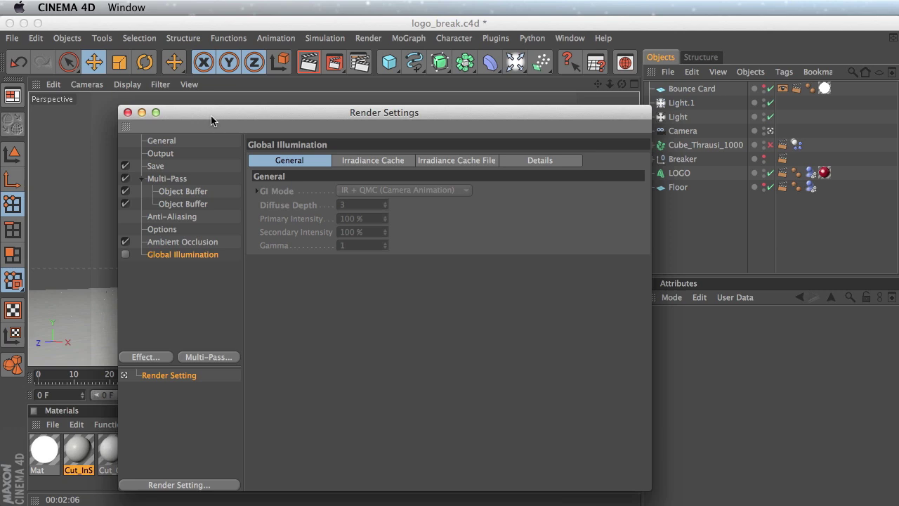
left_click_drag(215, 116, 225, 110)
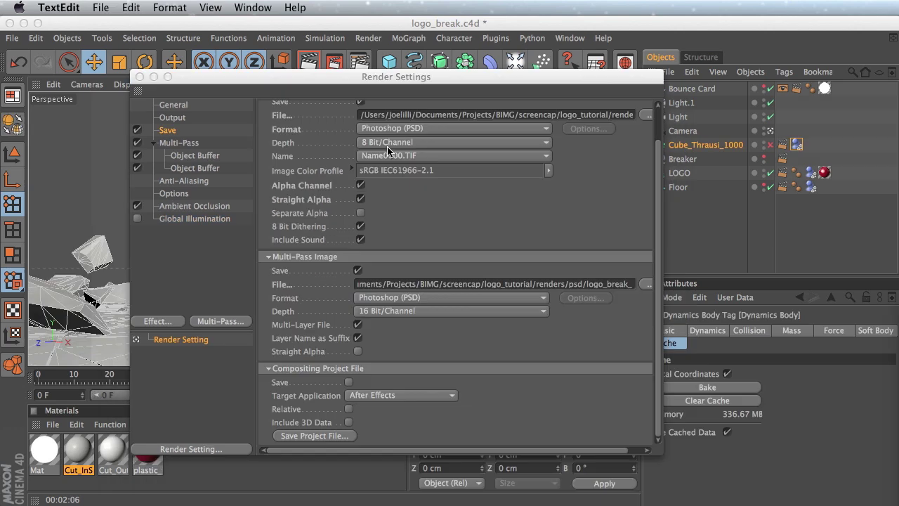
Step: Enable saving of the compositing project file with After Effects as the target application
left_click(371, 80)
left_click_drag(371, 80, 374, 71)
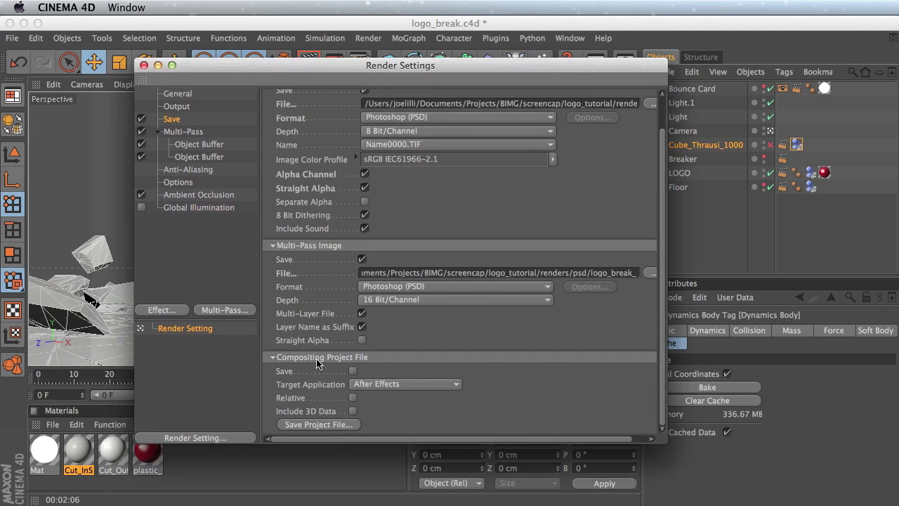
left_click(352, 371)
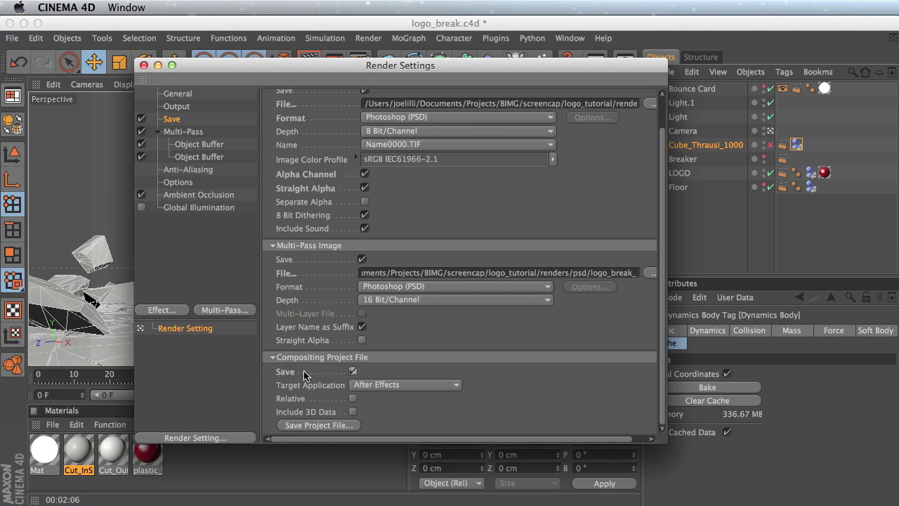
Step: Keep After Effects as the compositing project's target application and enable Relative and Include 3D Data
left_click(376, 385)
left_click(395, 395)
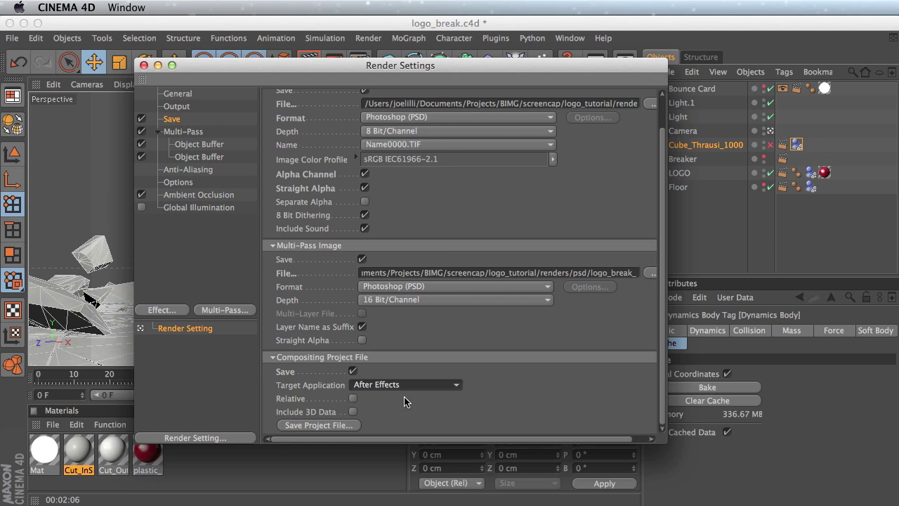
left_click(352, 399)
left_click(354, 413)
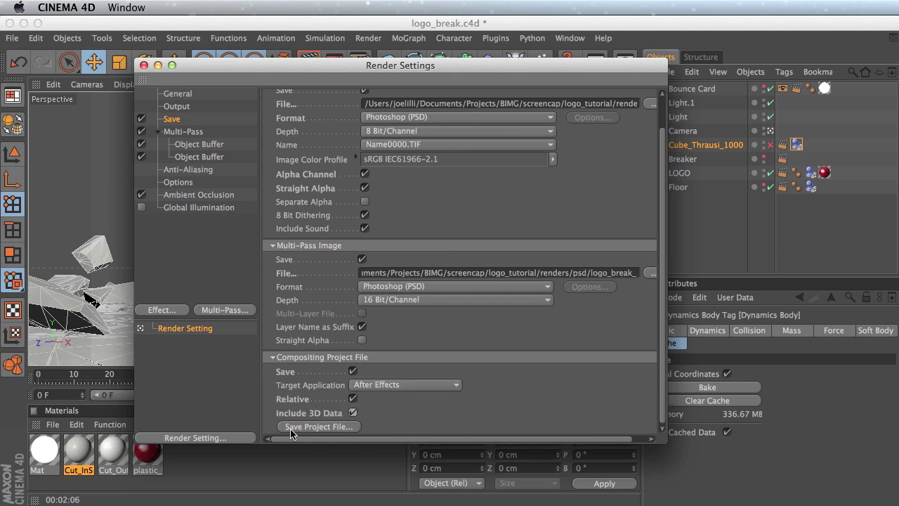
Step: Save the compositing project file as logo_break.aec in the logo_tutorial renders folder
left_click(316, 427)
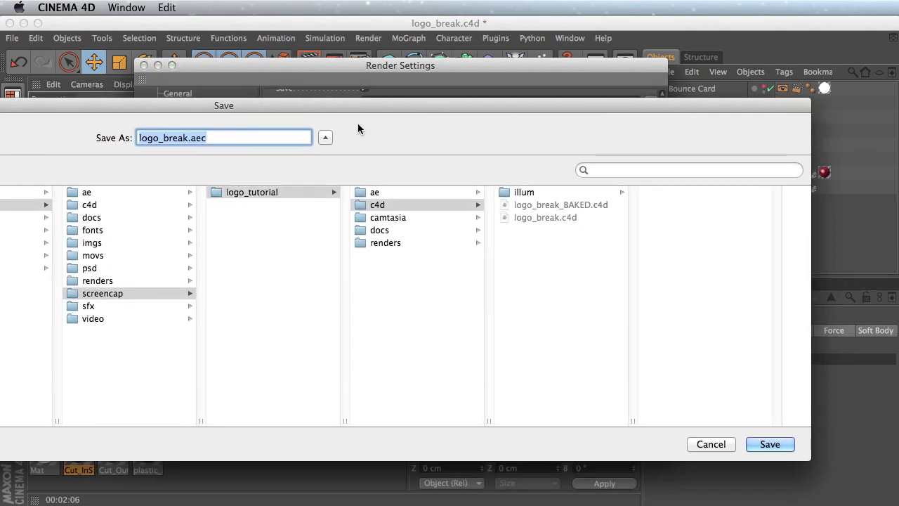
left_click(385, 243)
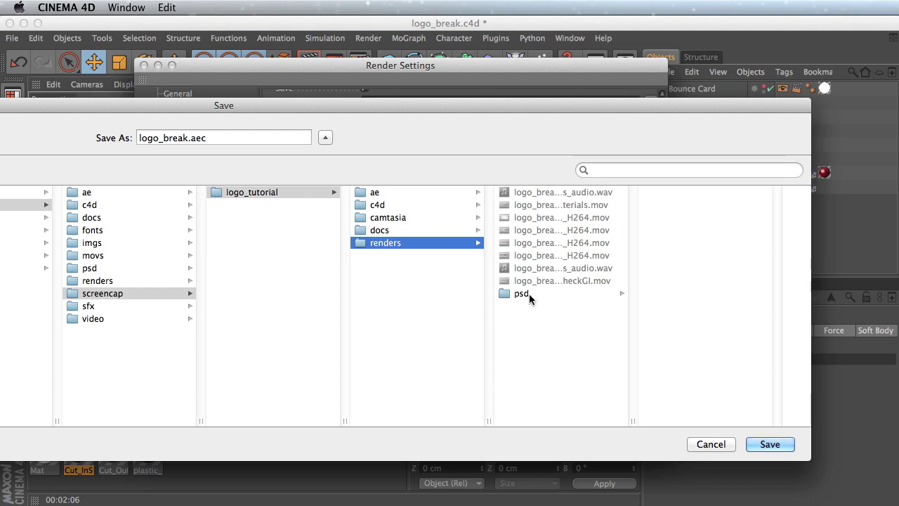
left_click(771, 444)
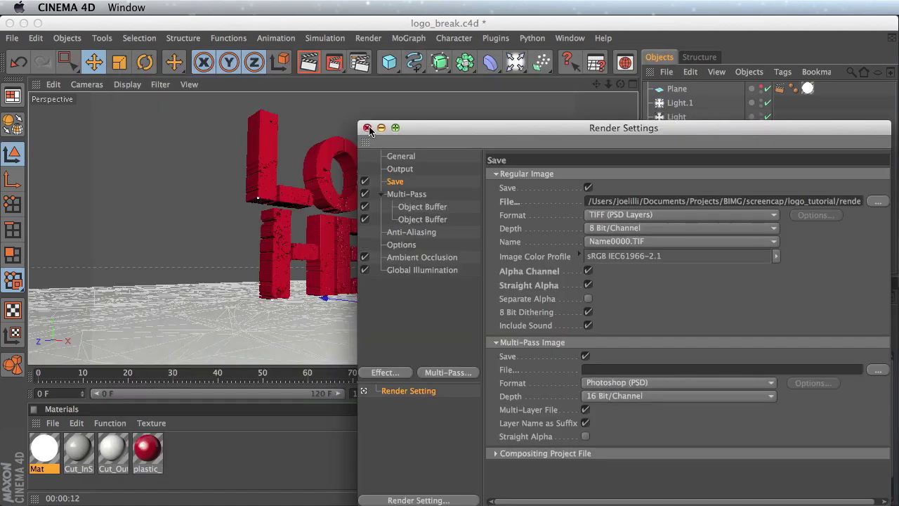
Step: Close the render settings, save the scene, and start rendering the animation in the Picture Viewer
left_click(369, 125)
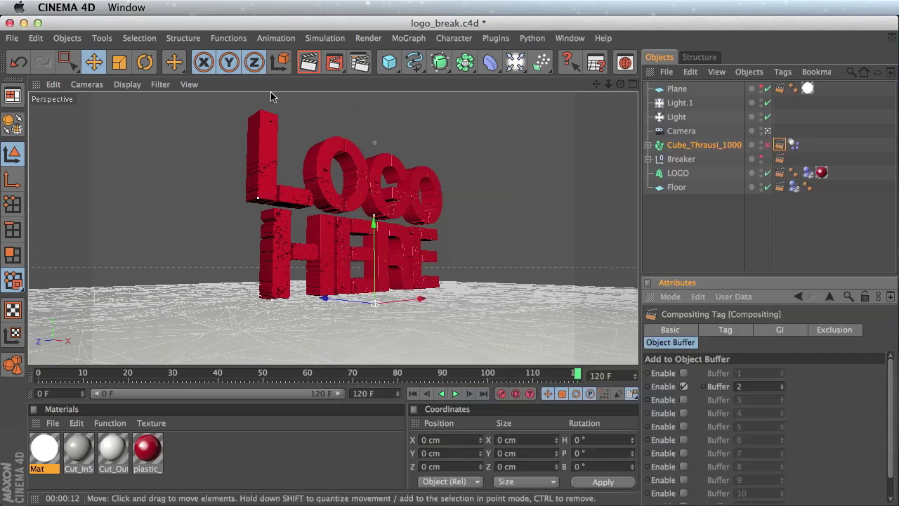
key("super+s")
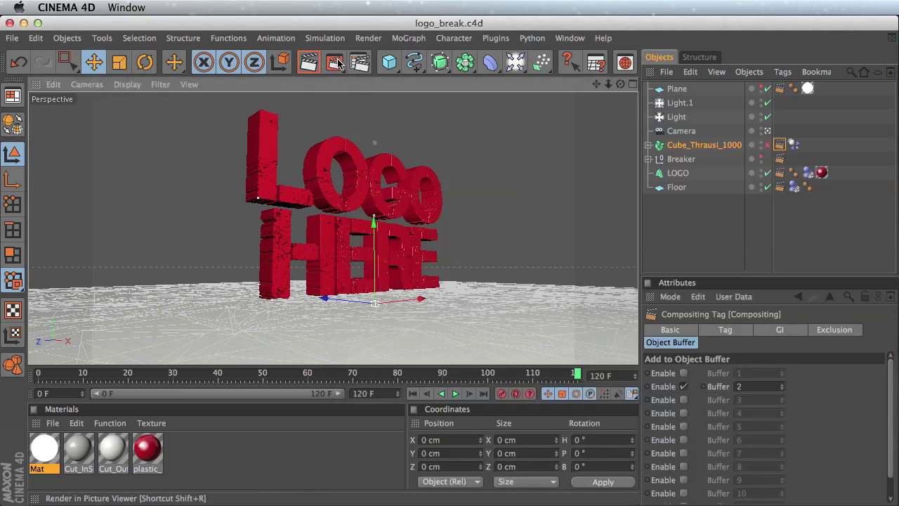
key("shift+r")
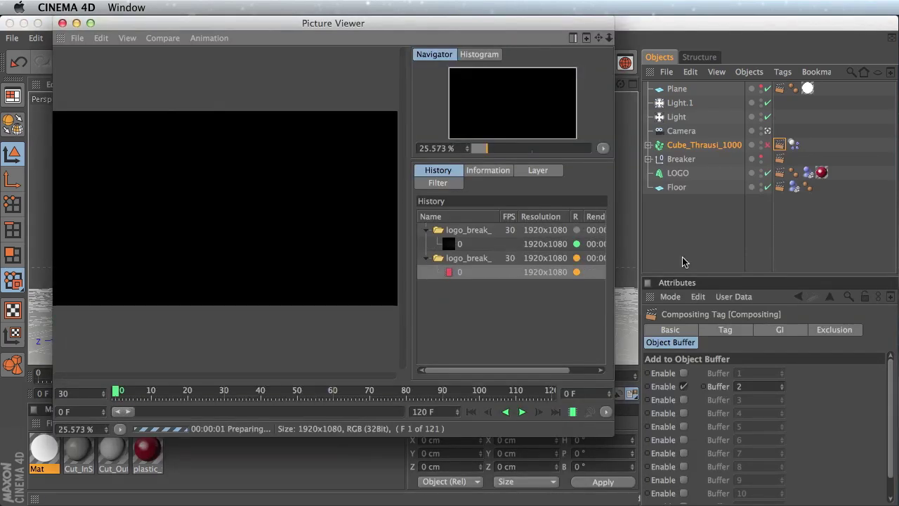